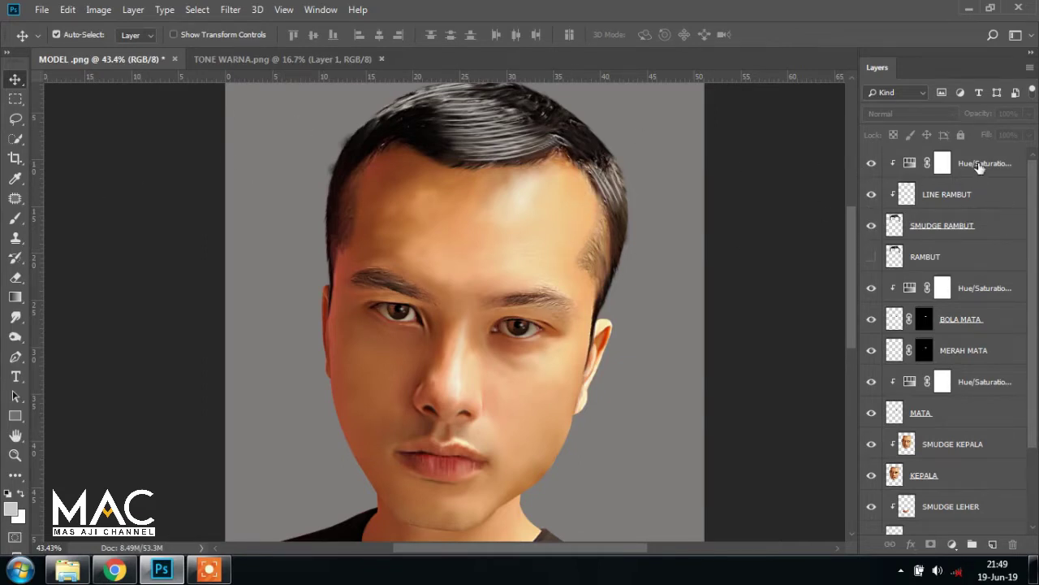
- Group the four hair layers, including LINE RAMBUT and SMUDGE RAMBUT, into a group named RAMBUT
click(980, 166)
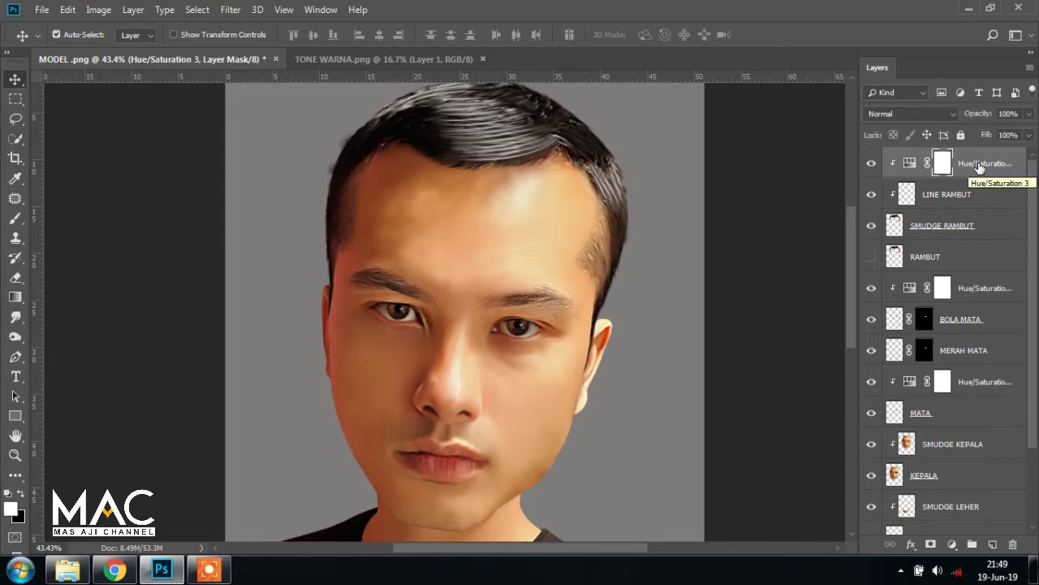
shift+click(946, 199)
shift+click(973, 235)
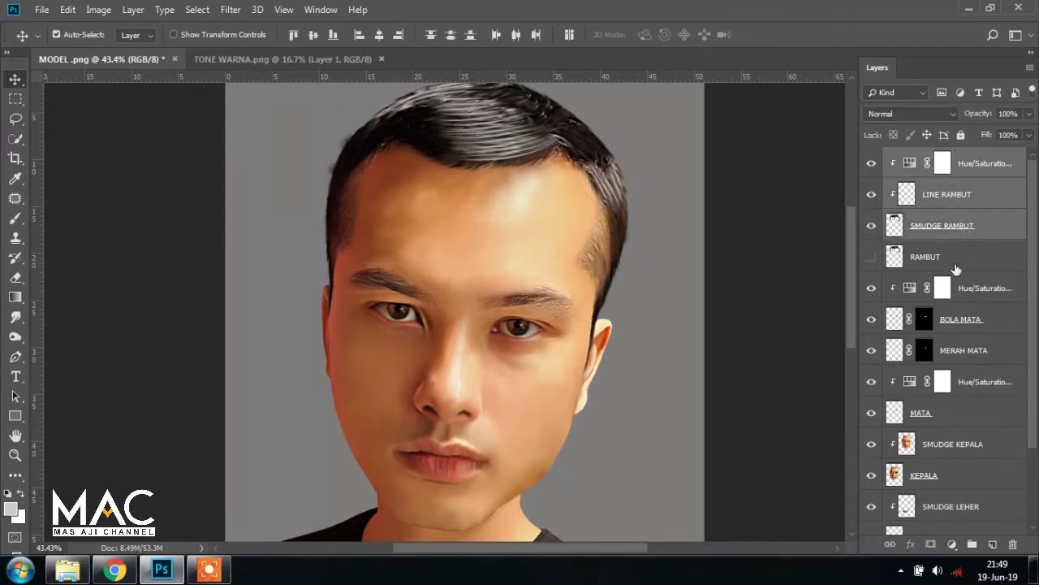
shift+click(958, 260)
drag(972, 263, 971, 549)
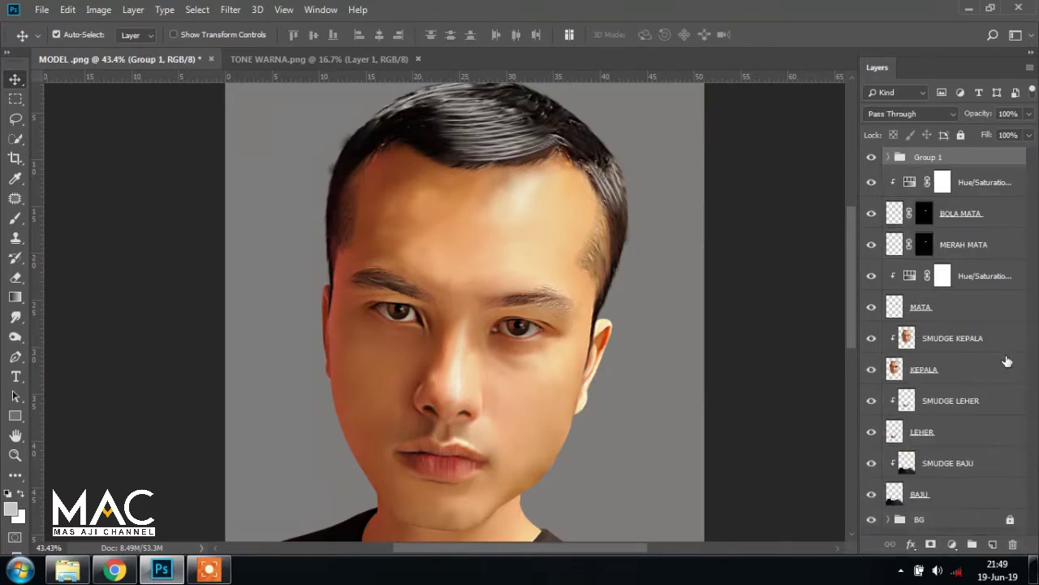
double_click(934, 156)
text(RAMBUT)
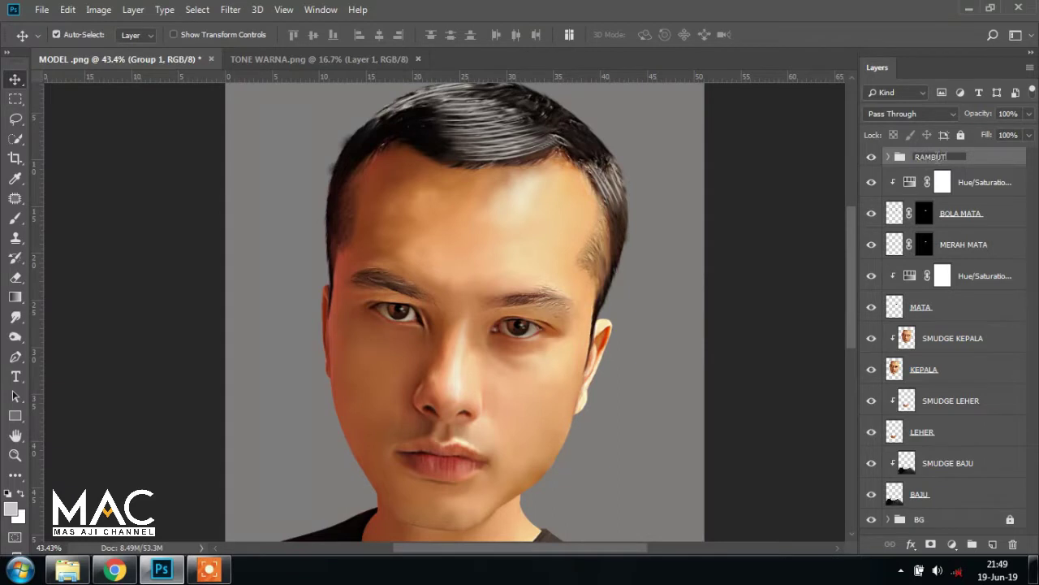
key(Return)
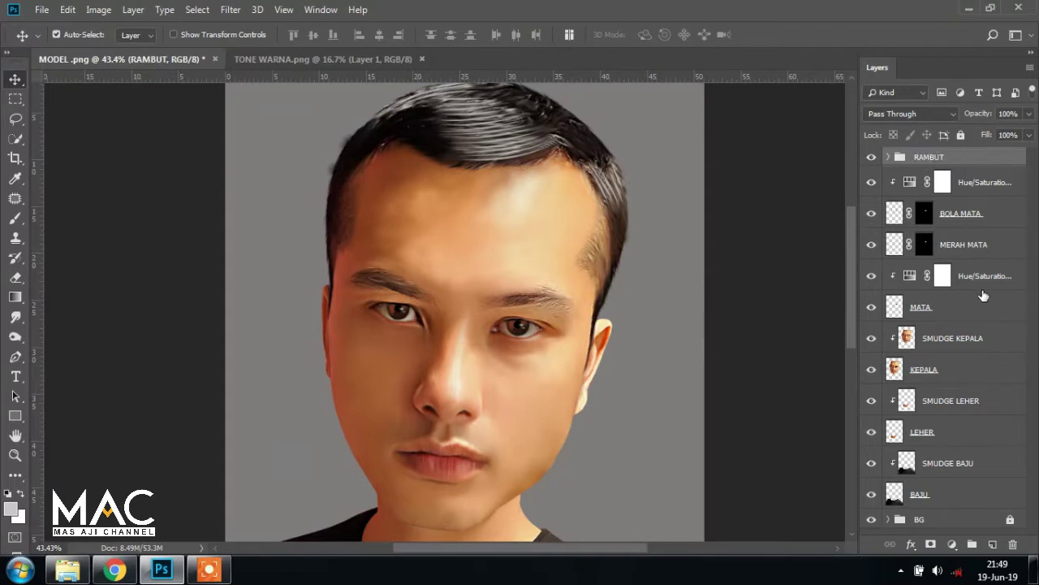
- Group the eye layers and their Hue/Saturation adjustments as MATA, then select SMUDGE KEPALA
click(985, 186)
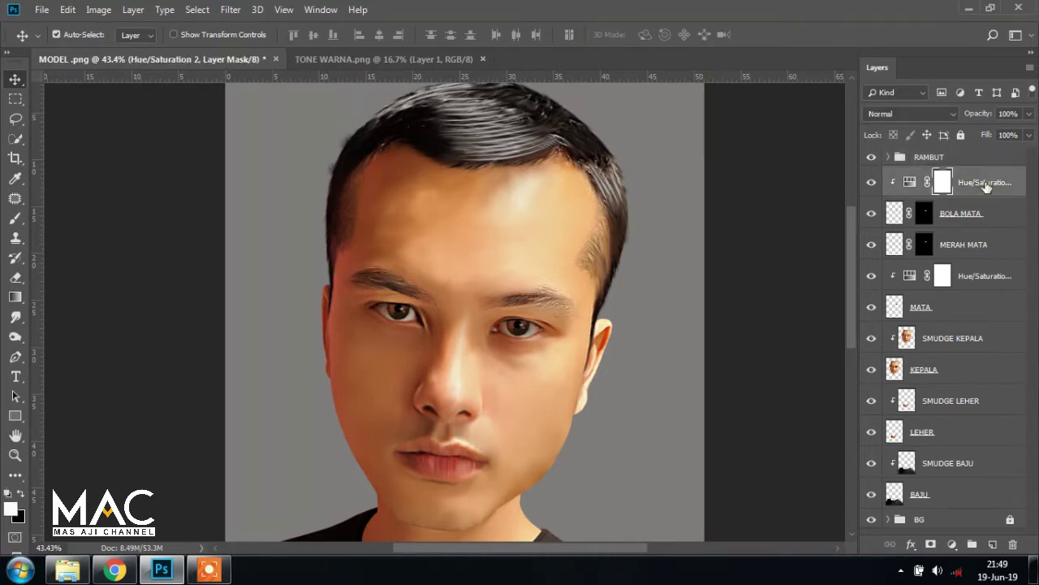
shift+click(974, 217)
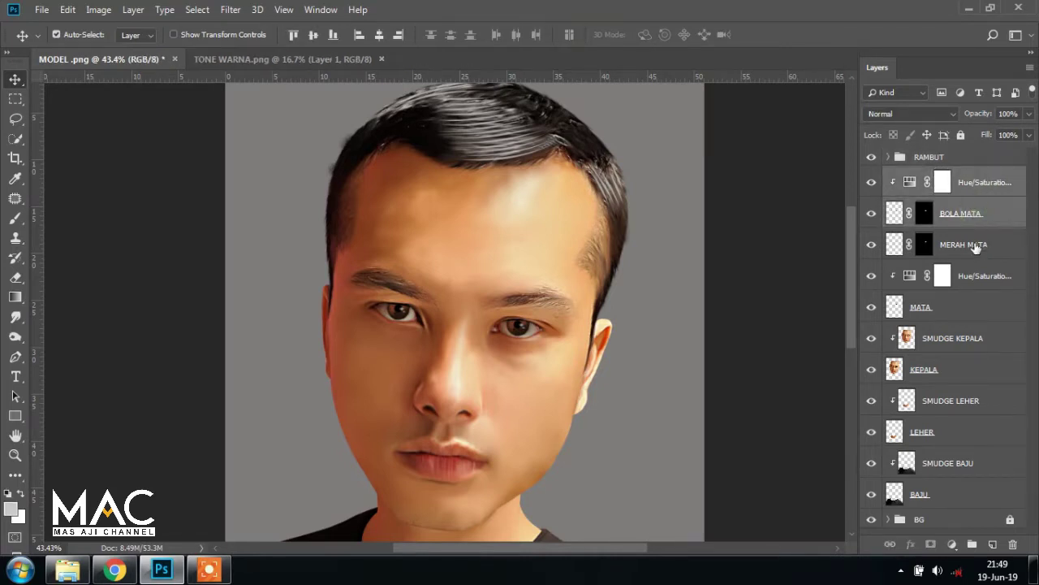
shift+click(974, 244)
shift+click(966, 281)
shift+click(952, 310)
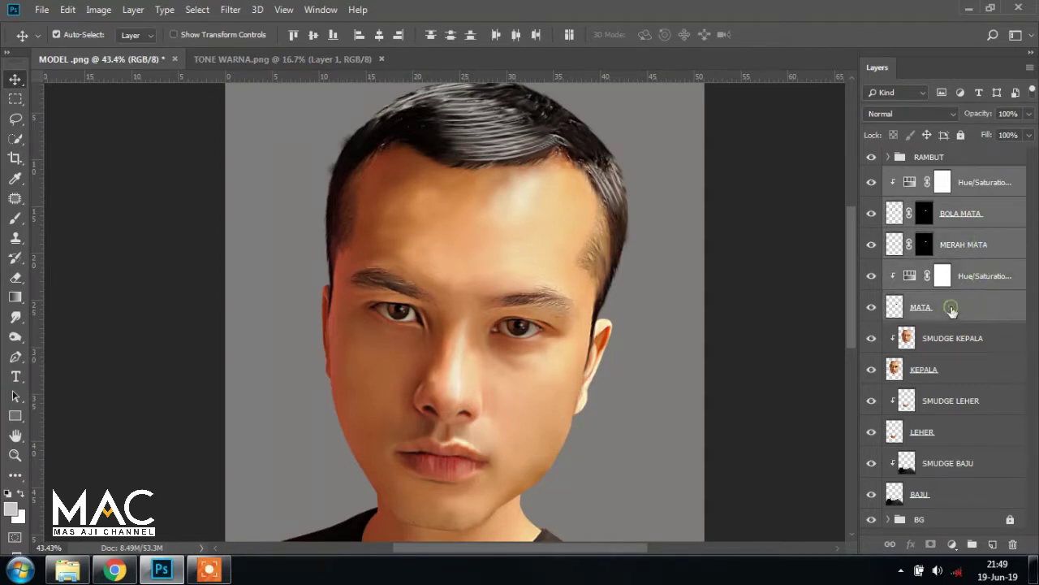
drag(965, 316, 973, 544)
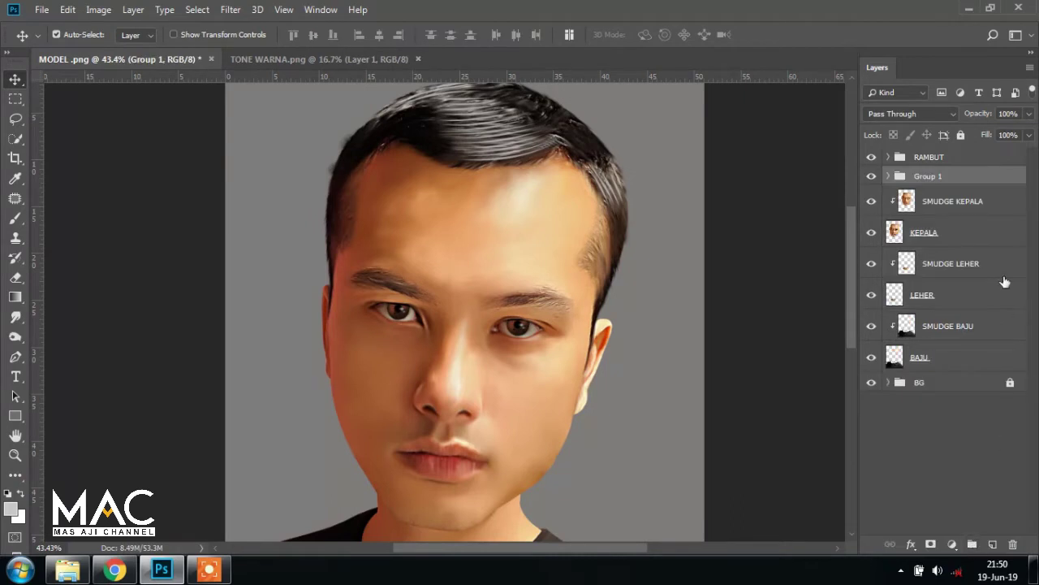
double_click(933, 181)
key(BackSpace)
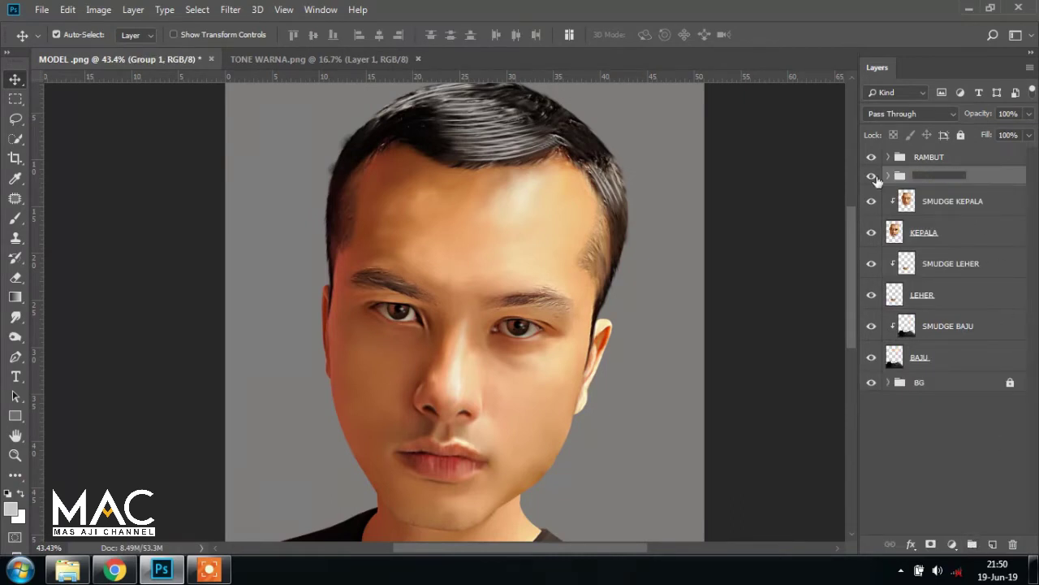
text(MATA)
key(Return)
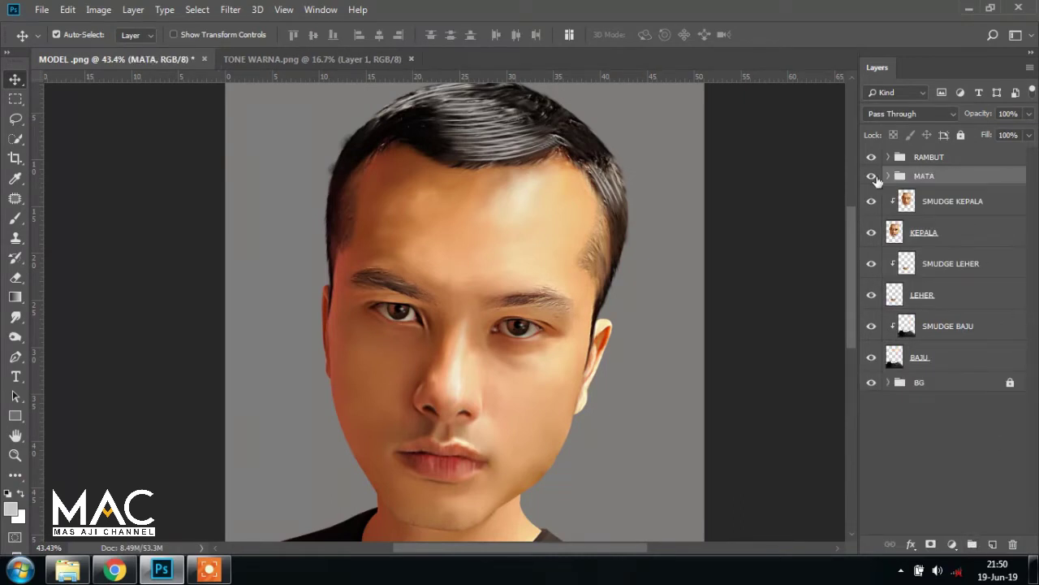
click(975, 203)
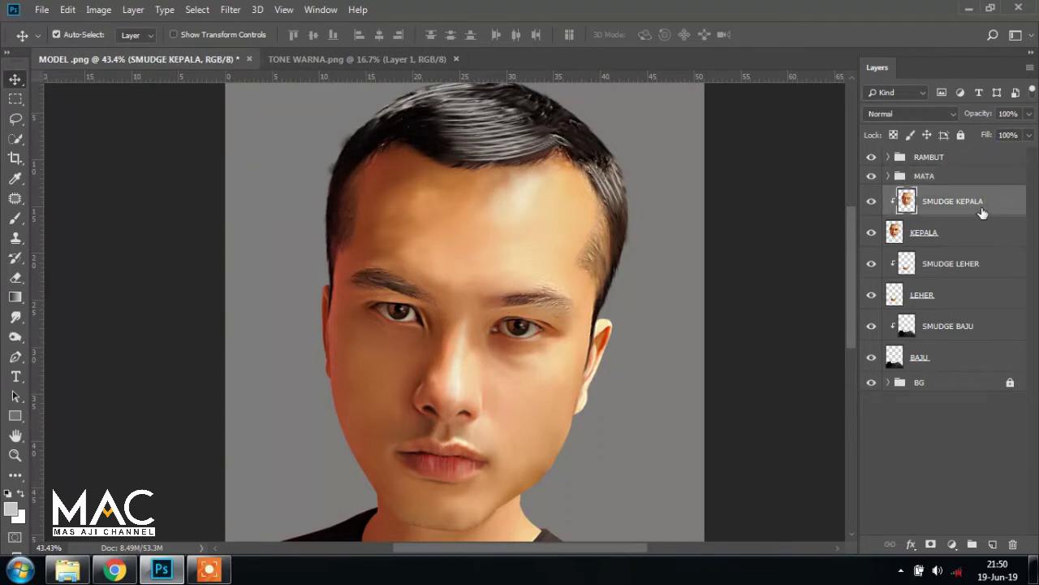
- Add a blank layer named ALIS above SMUDGE KEPALA and zoom in on the eyebrows
click(993, 546)
double_click(934, 201)
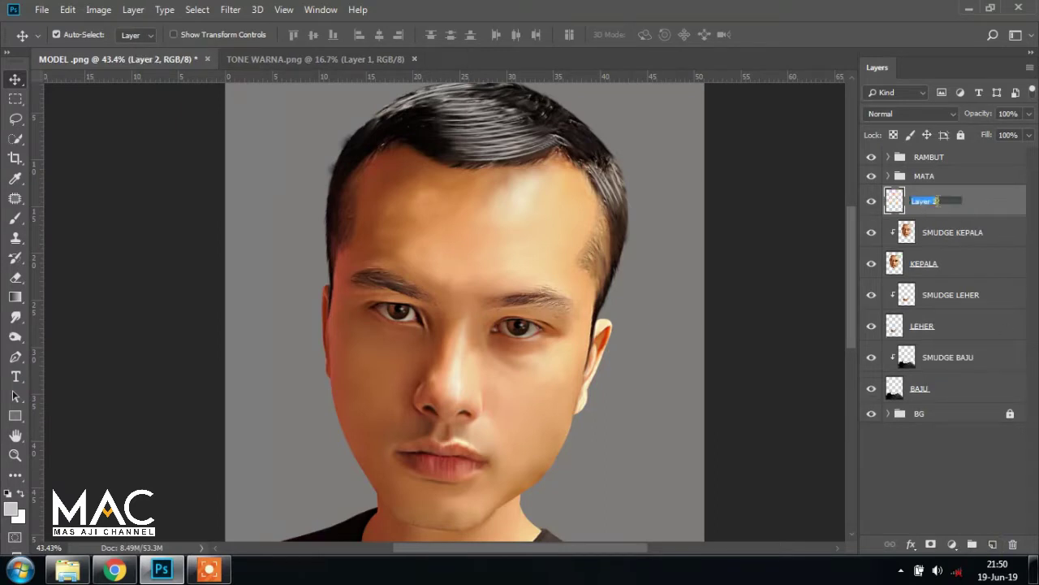
key(BackSpace)
text(ALI)
text(S)
key(Return)
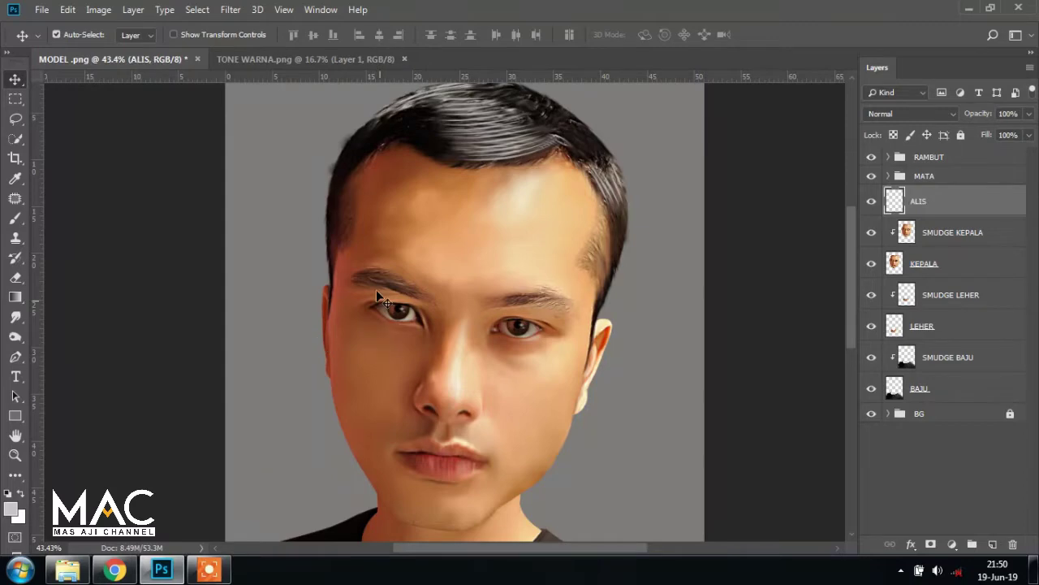
scroll(382, 297, up, 3)
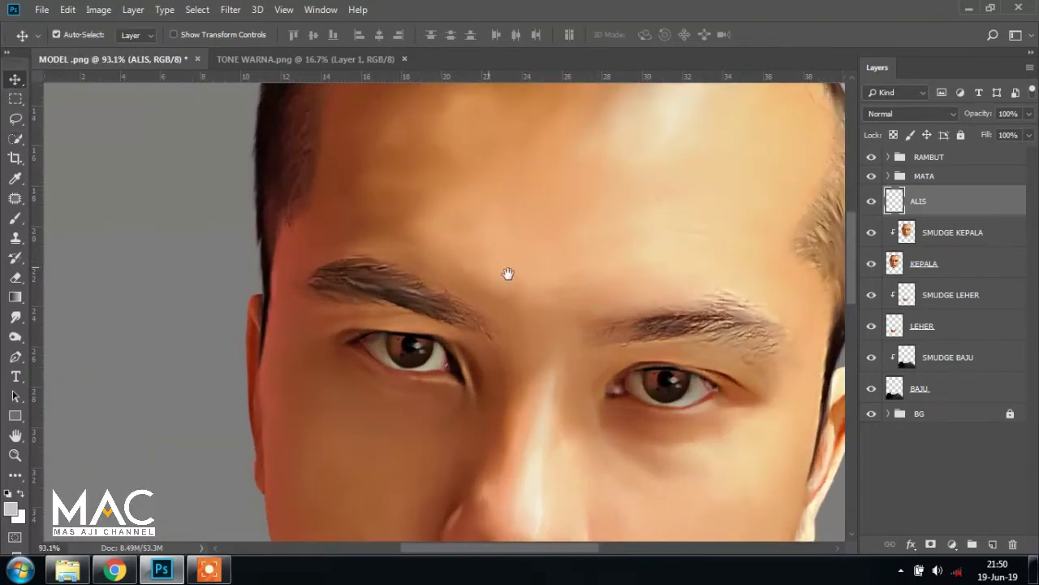
drag(691, 311, 513, 248)
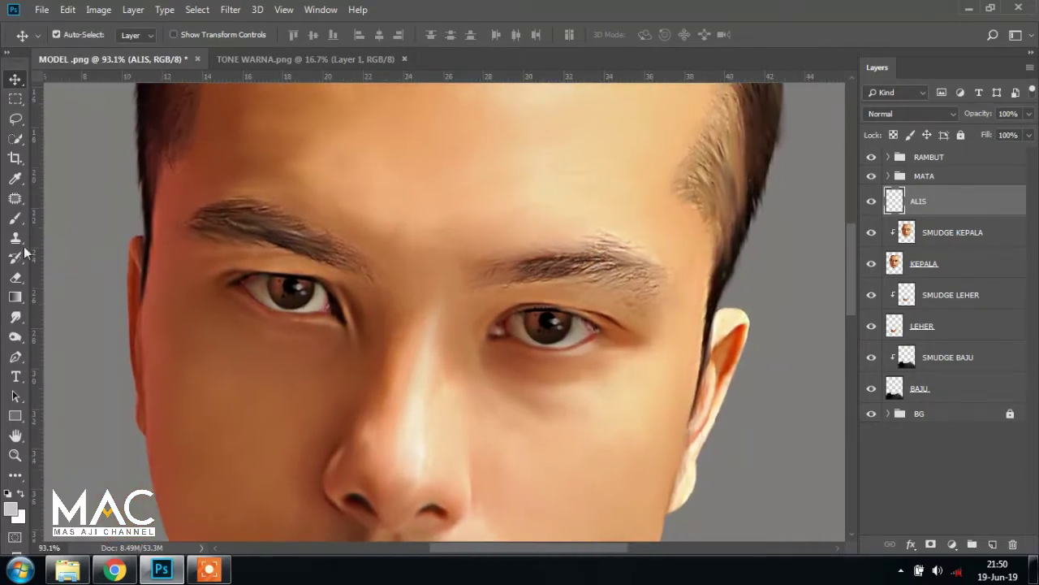
click(15, 218)
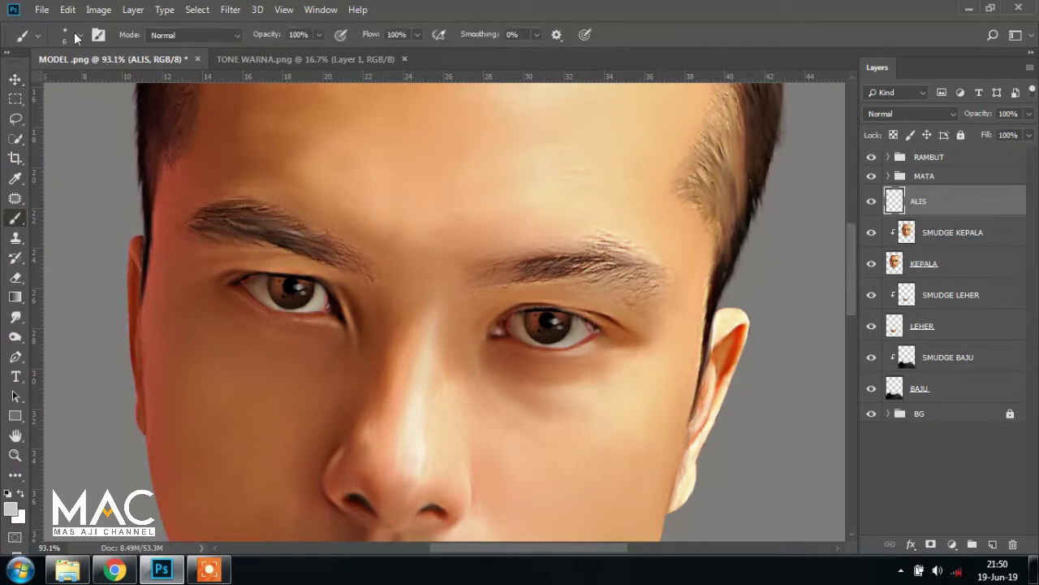
- Set the foreground colour to black (000000)
click(11, 510)
text(000000)
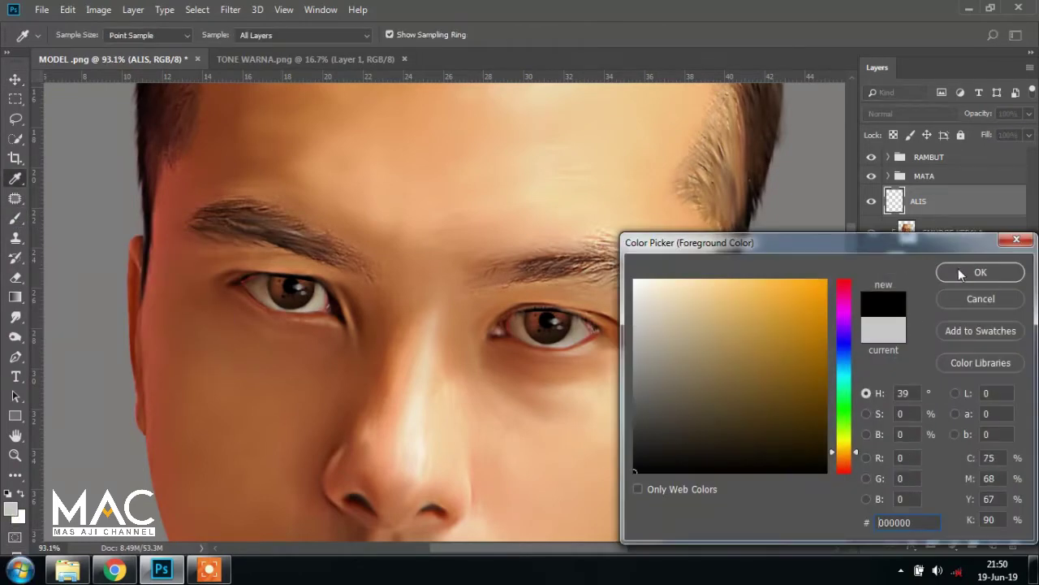
click(959, 274)
- Try the STVAL_eyelashes_01a brush from the ALIS folder, sized down to 451 px
click(81, 34)
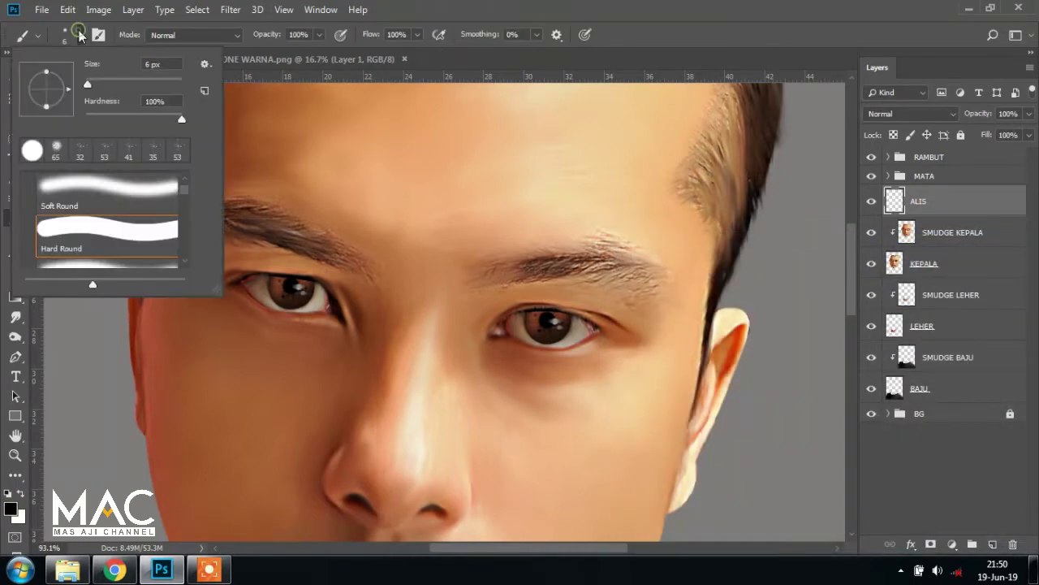
scroll(187, 199, up, 1)
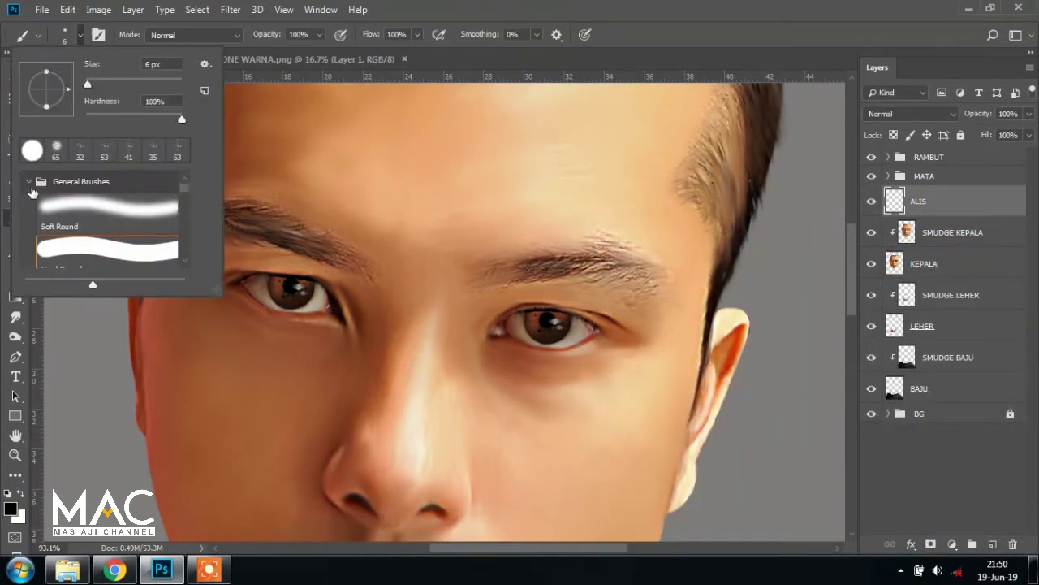
click(33, 193)
scroll(135, 220, down, 1)
click(135, 221)
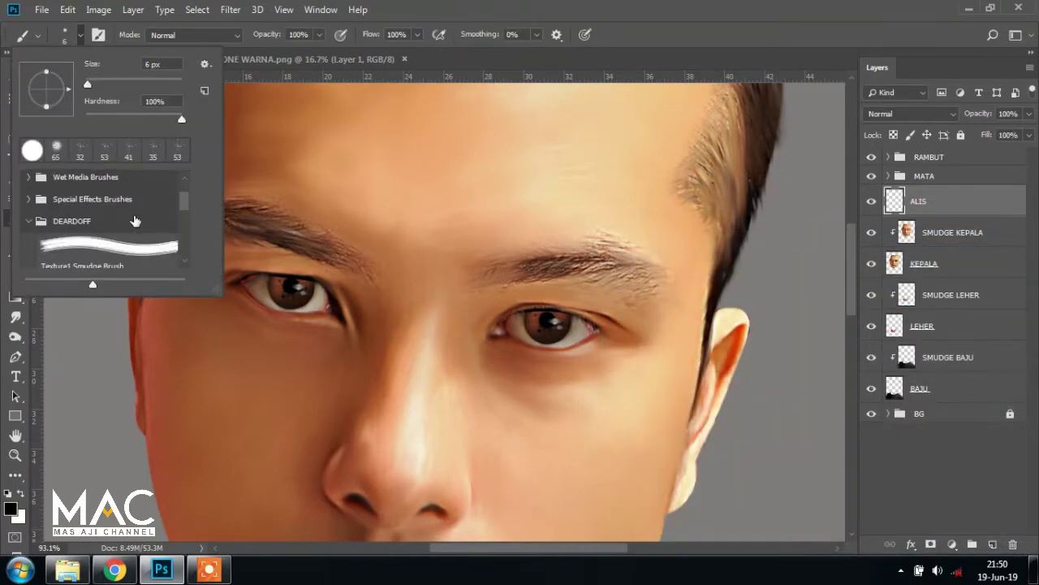
click(30, 220)
scroll(36, 225, down, 1)
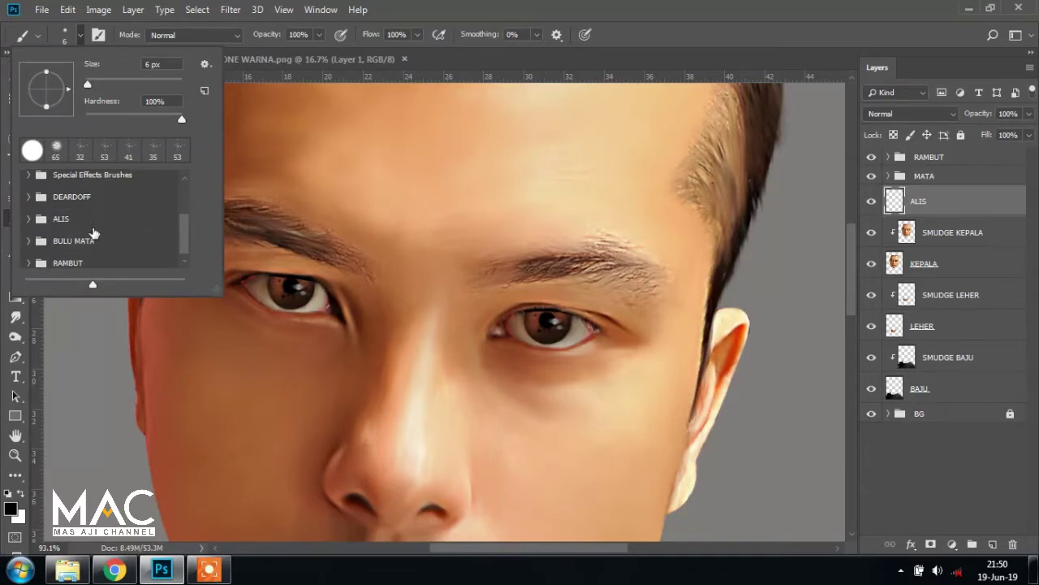
click(29, 213)
scroll(185, 203, down, 1)
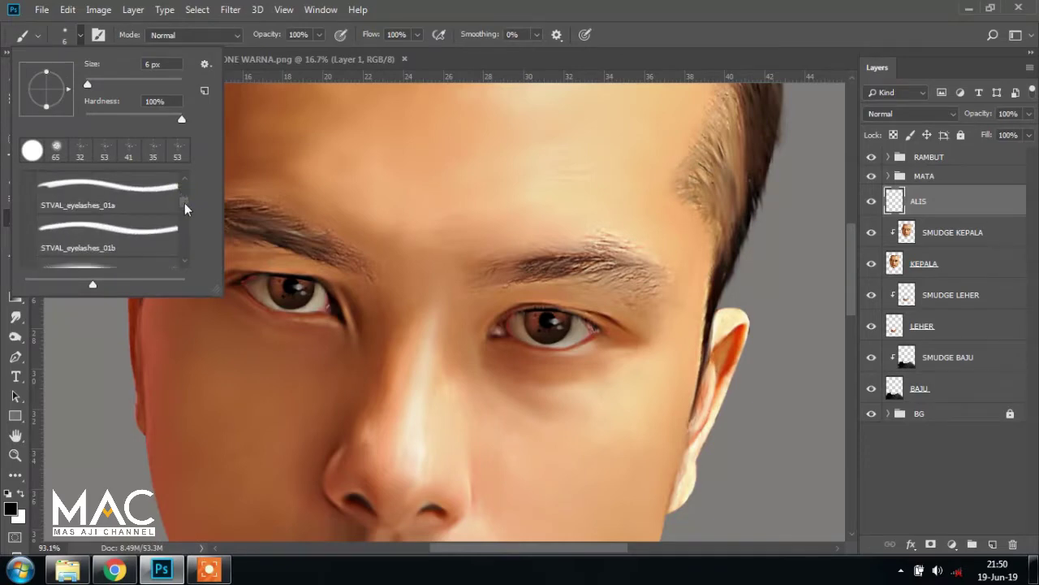
scroll(184, 202, up, 1)
click(145, 209)
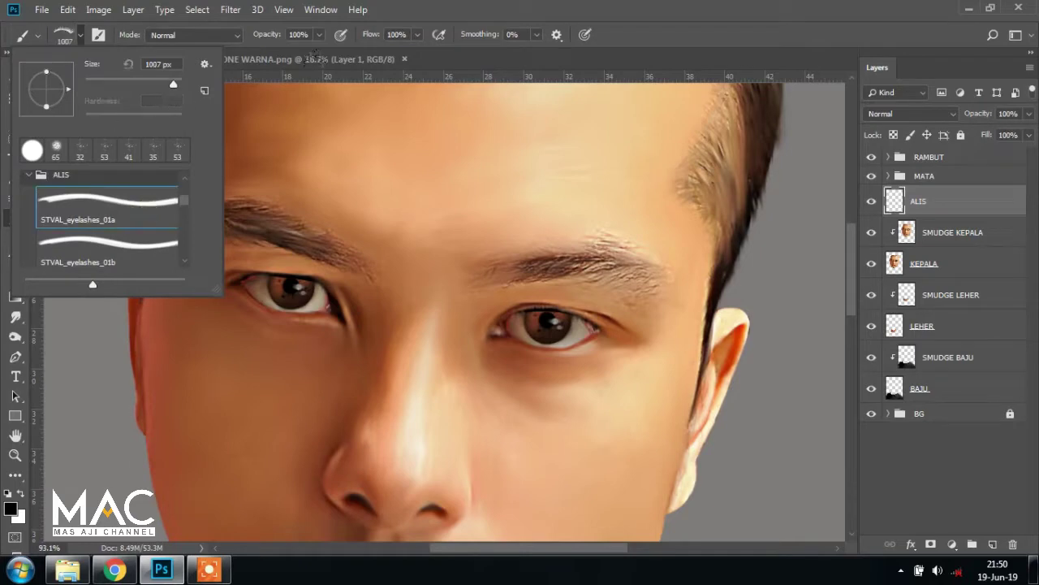
drag(524, 204, 321, 199)
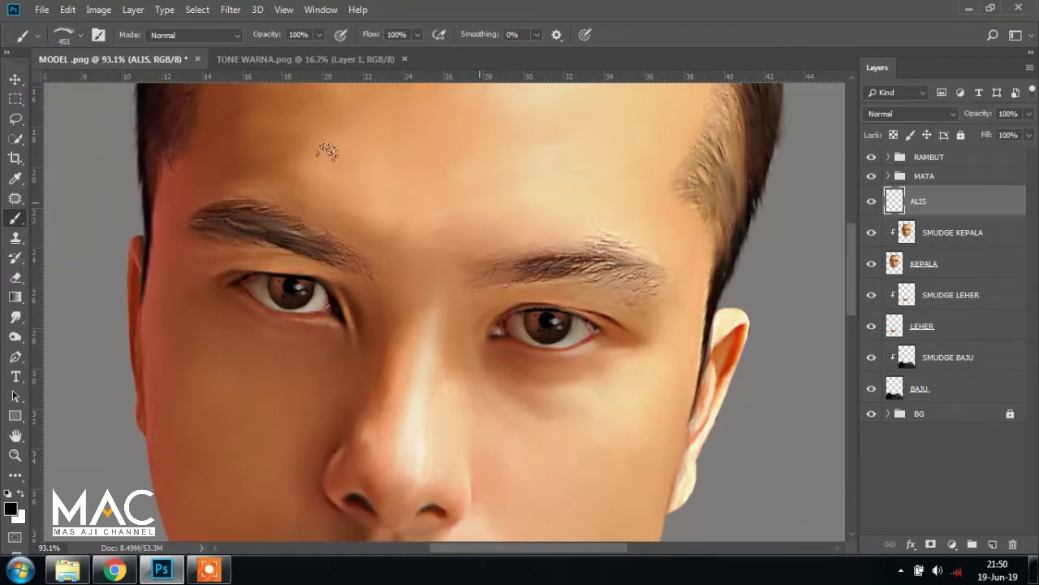
- Switch to eyebrow brush 2 from the BULU MATA folder at about 476 px
click(81, 34)
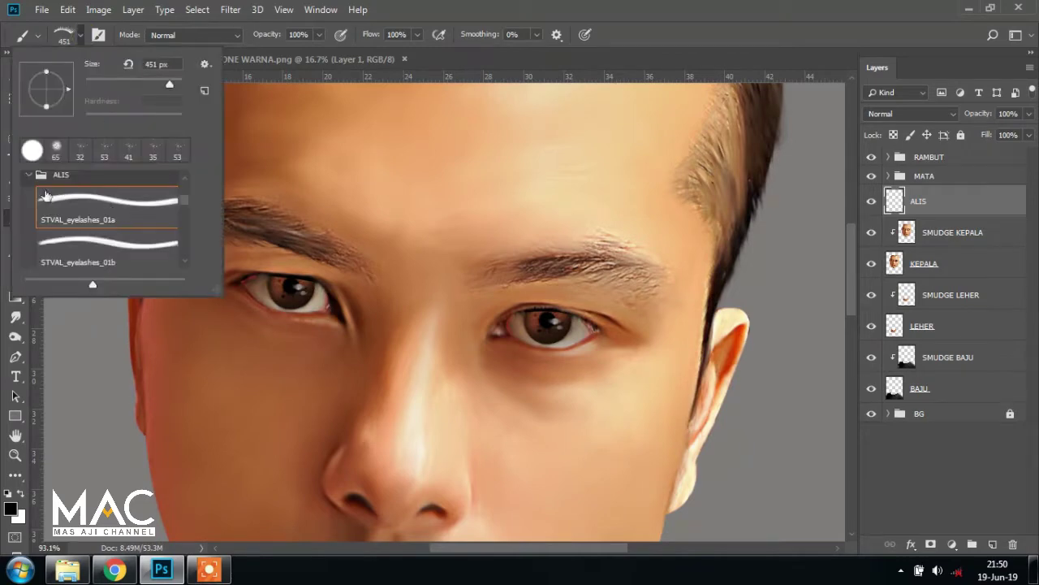
click(122, 258)
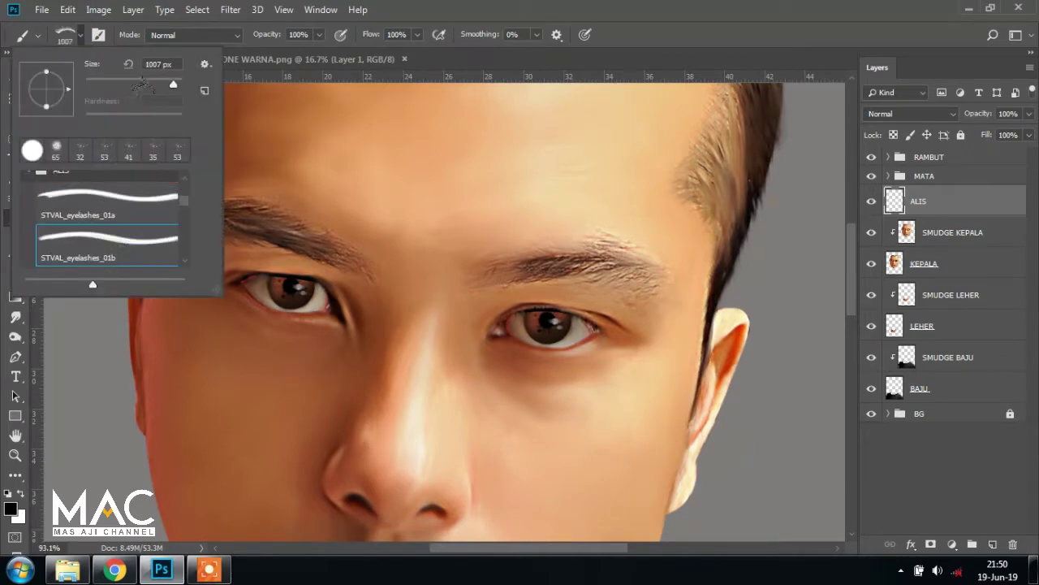
click(29, 172)
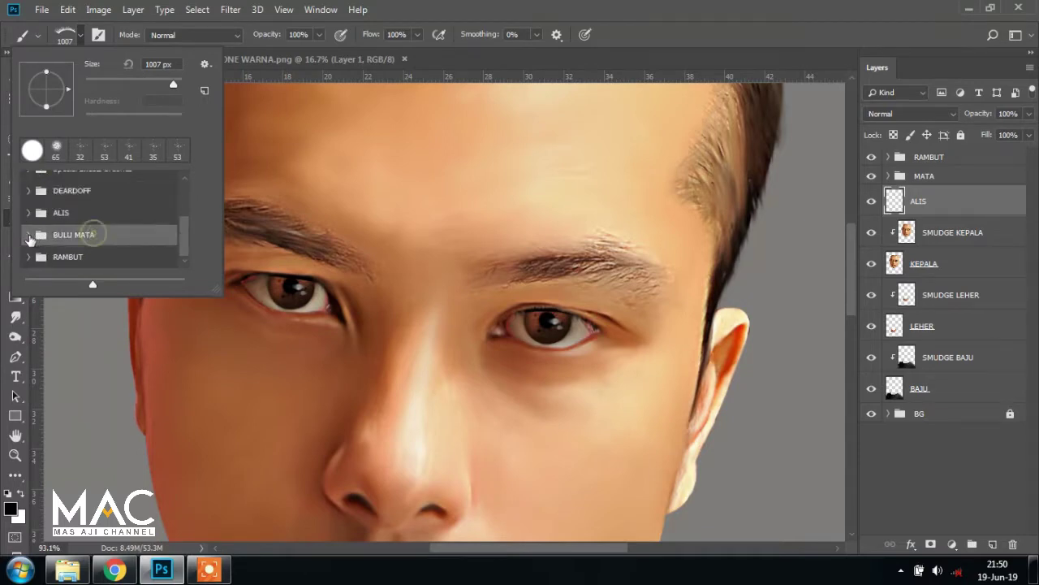
click(28, 235)
click(94, 244)
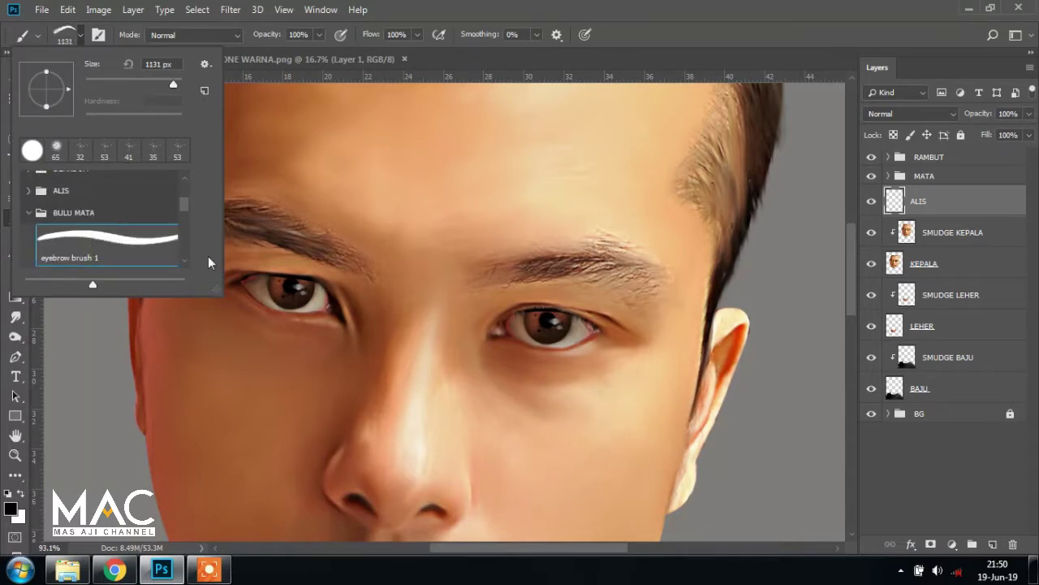
drag(185, 201, 184, 211)
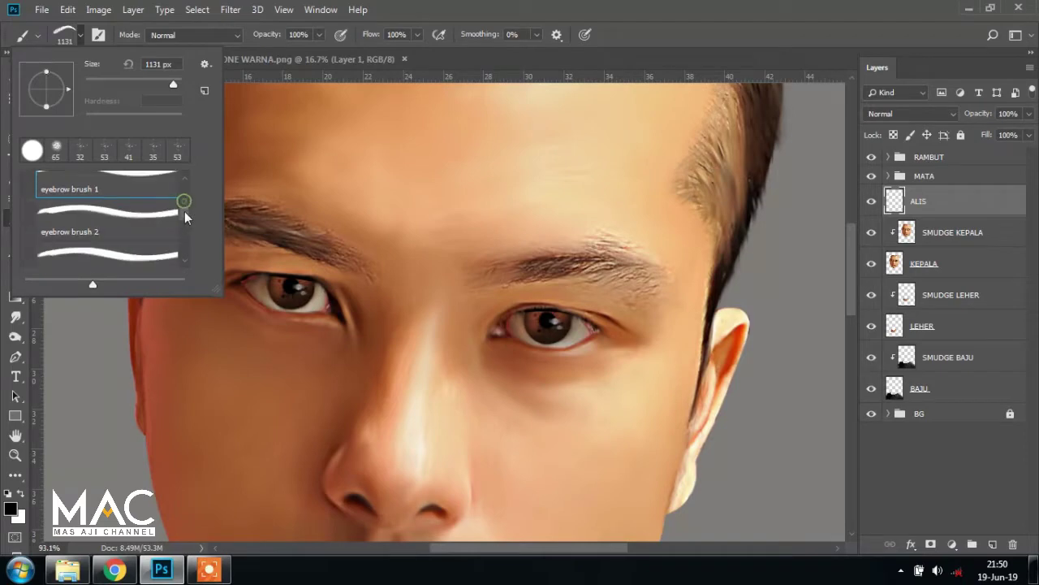
click(138, 216)
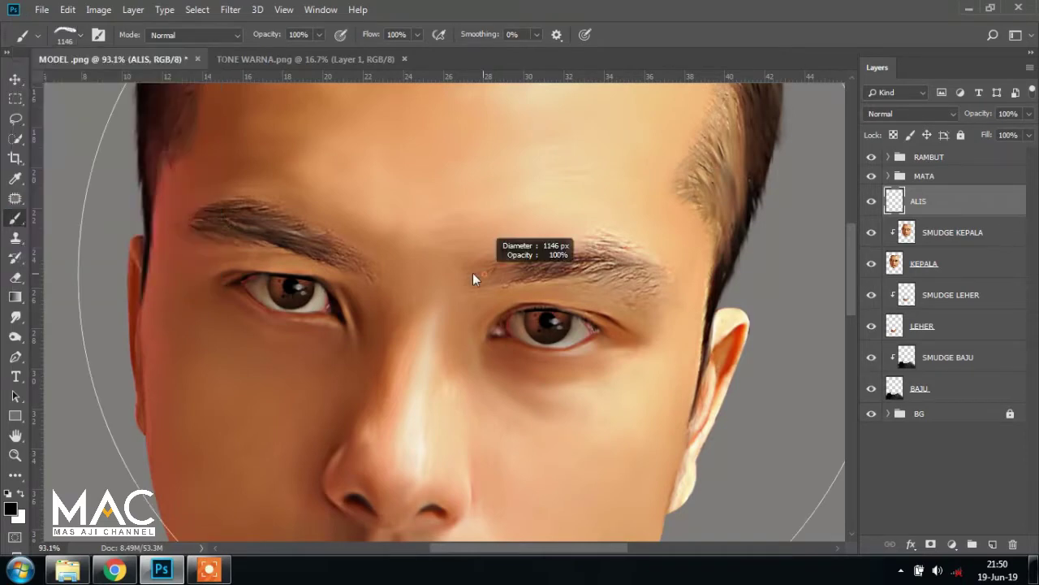
drag(473, 273, 248, 242)
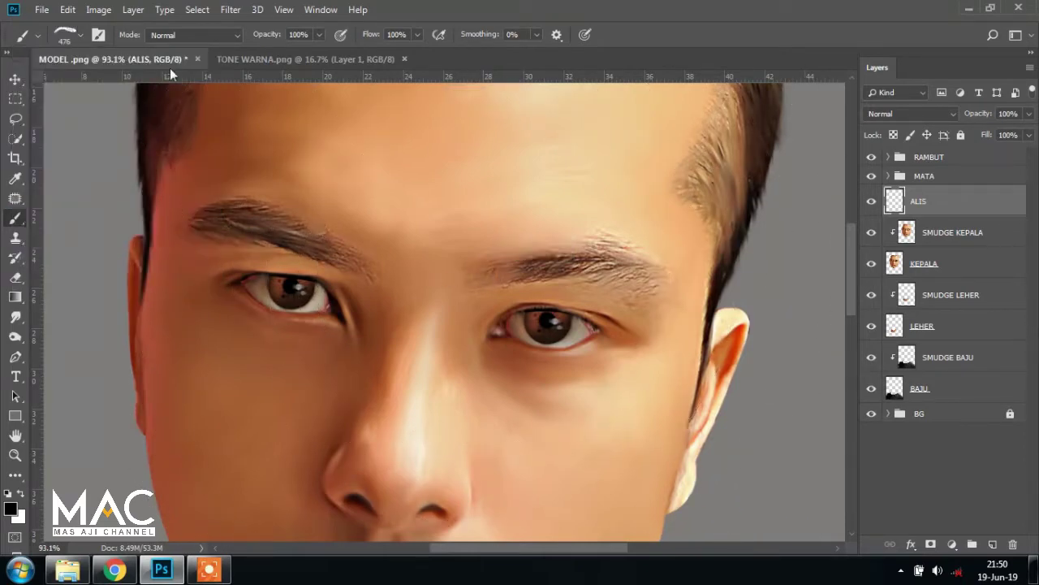
- Compare eyebrow brush 1, then settle on eyebrow brush 2 at about 407 px
click(71, 34)
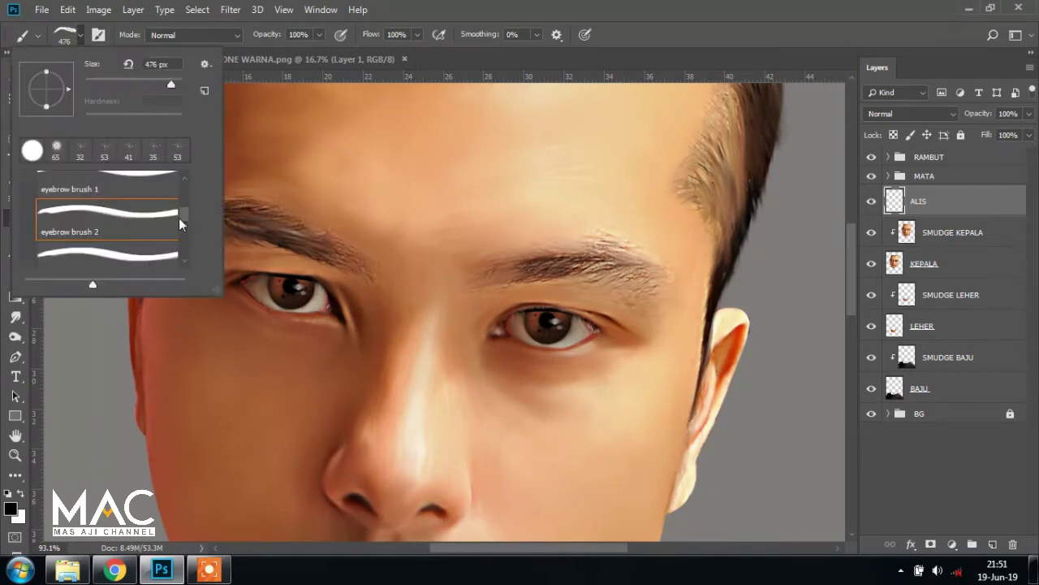
drag(179, 215, 186, 203)
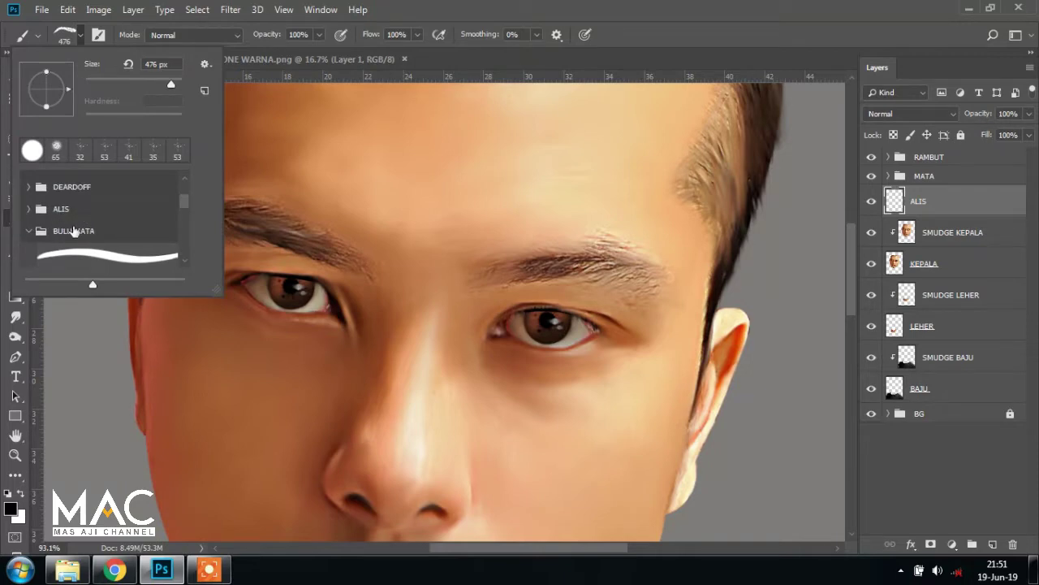
drag(179, 208, 183, 211)
click(138, 215)
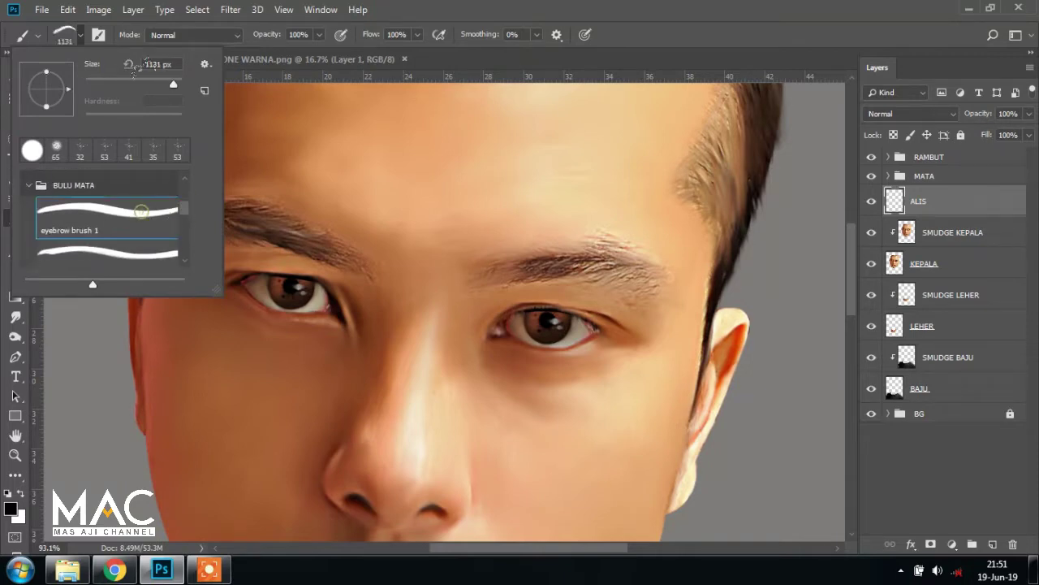
click(134, 266)
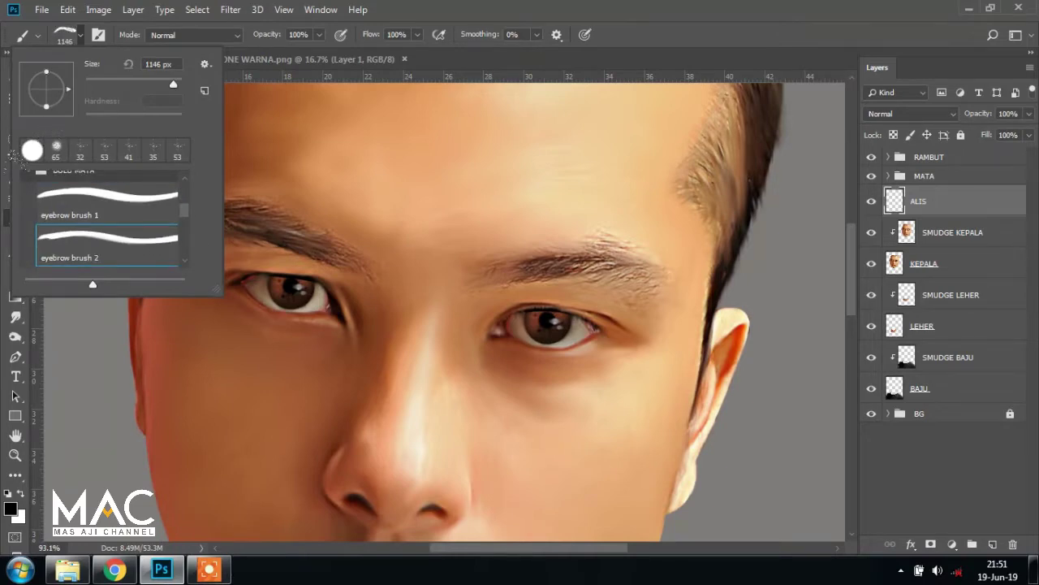
drag(398, 276, 173, 251)
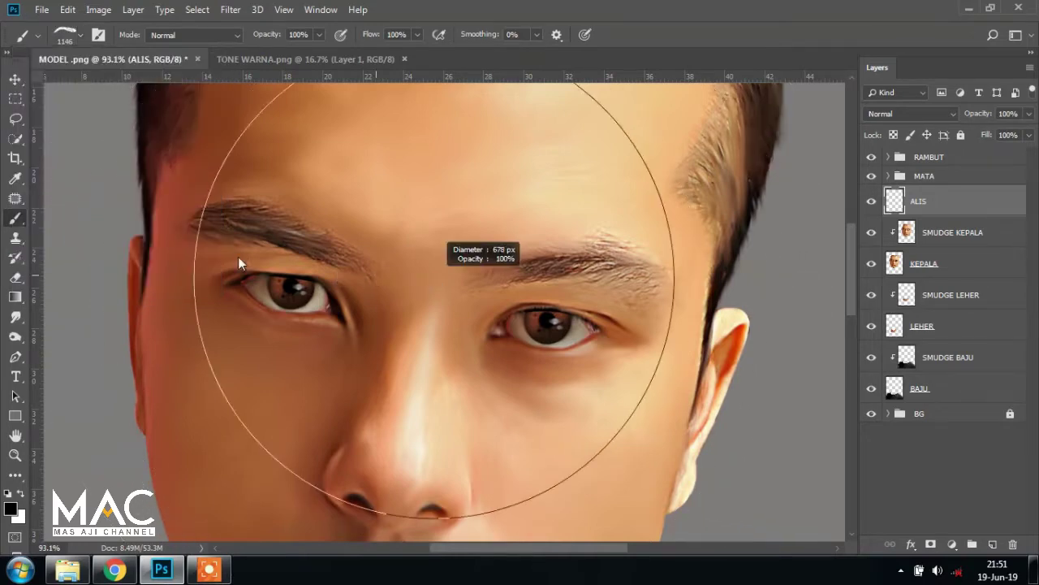
- Stamp a black eyebrow, scale it to about 47%, and flip it horizontally onto the right brow
click(434, 221)
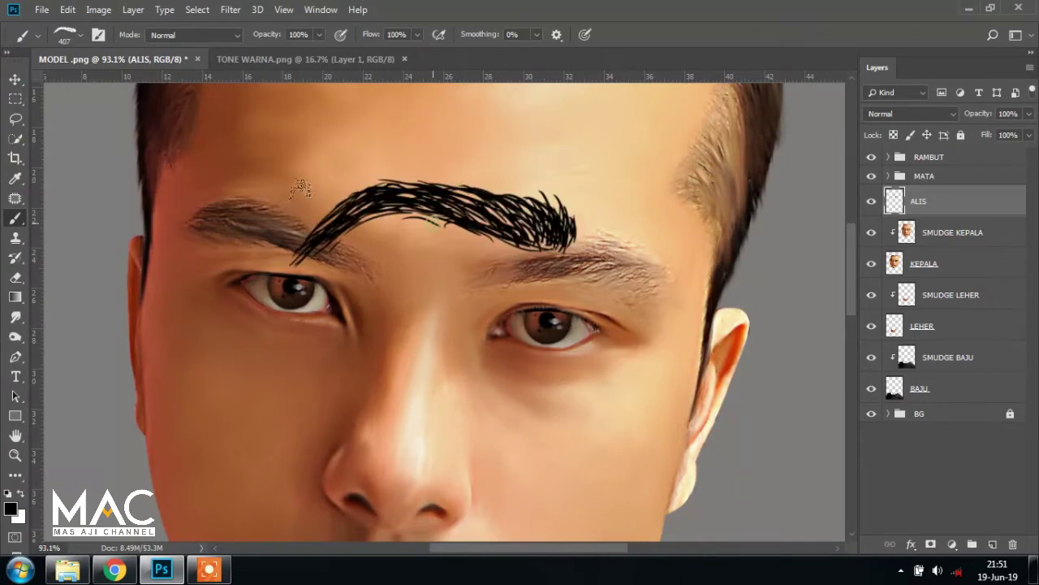
click(16, 80)
alt+scroll(496, 242, up, 4)
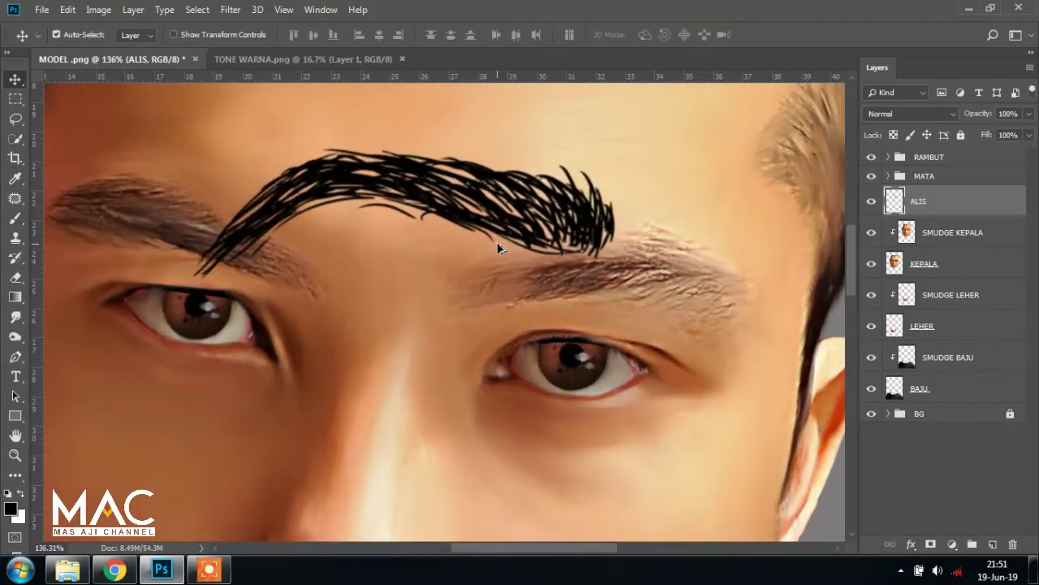
drag(509, 203, 601, 228)
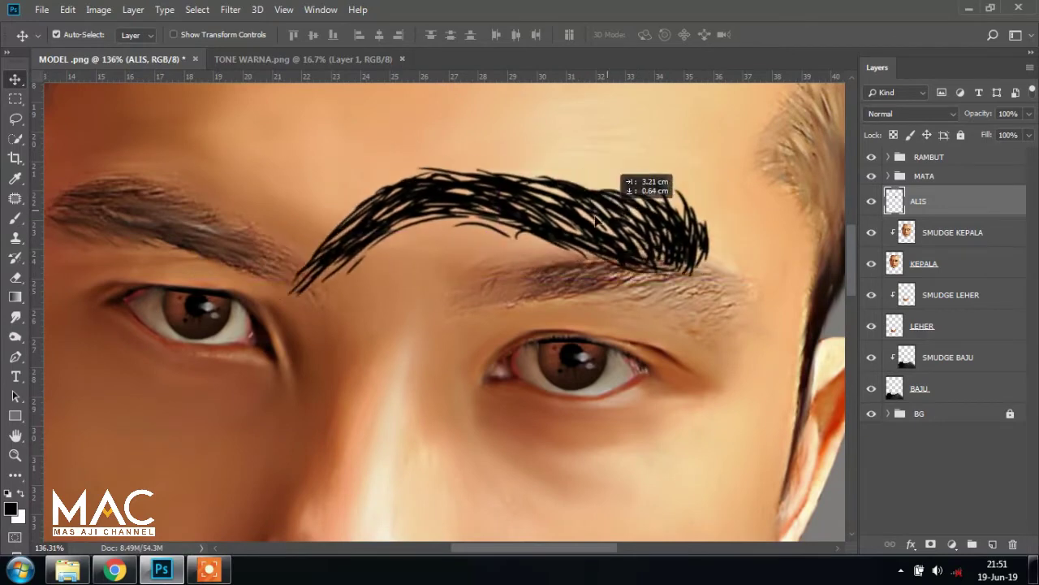
key(ctrl+t)
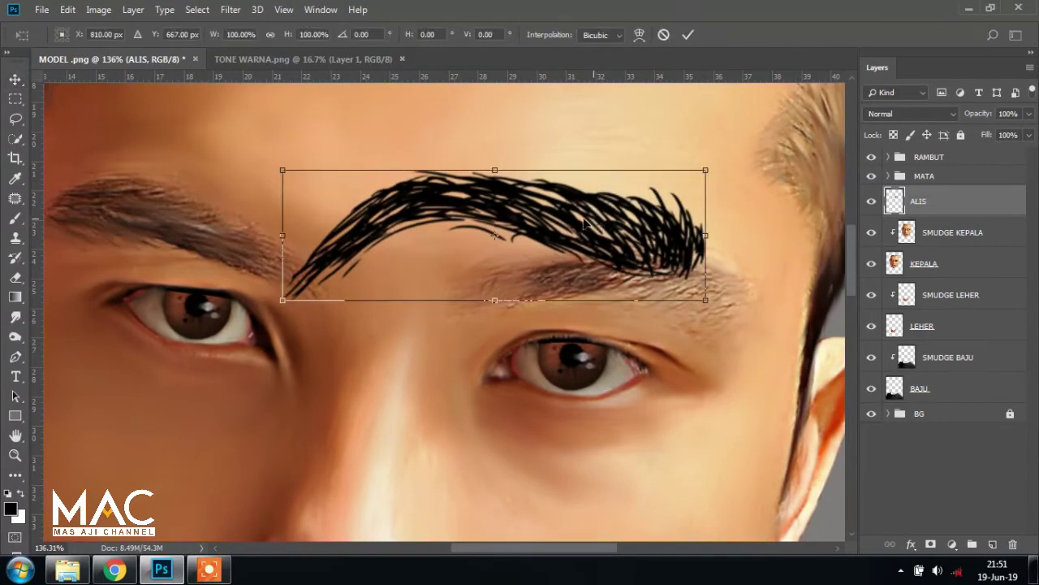
drag(280, 169, 394, 204)
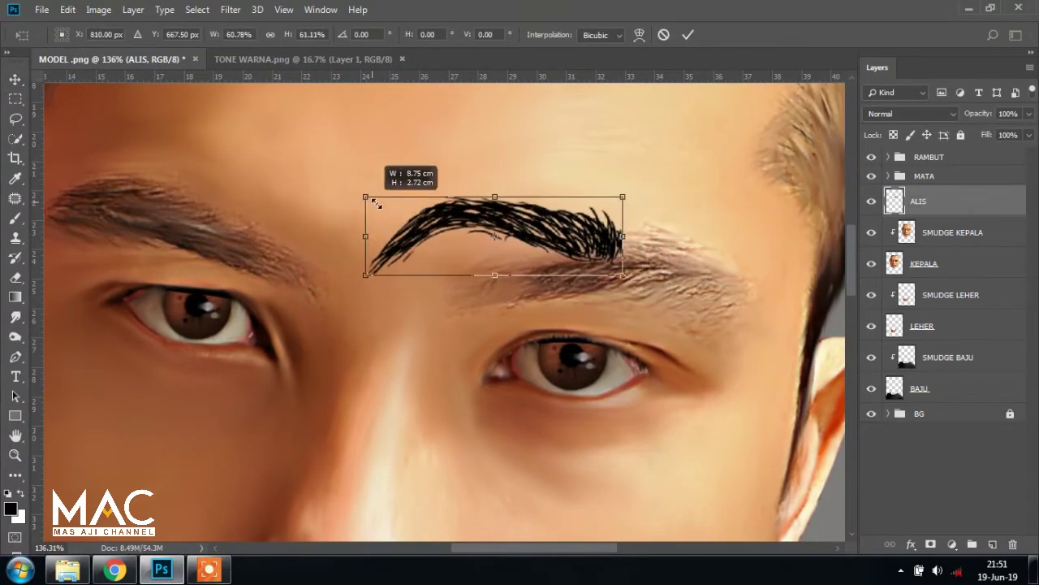
drag(562, 231, 648, 279)
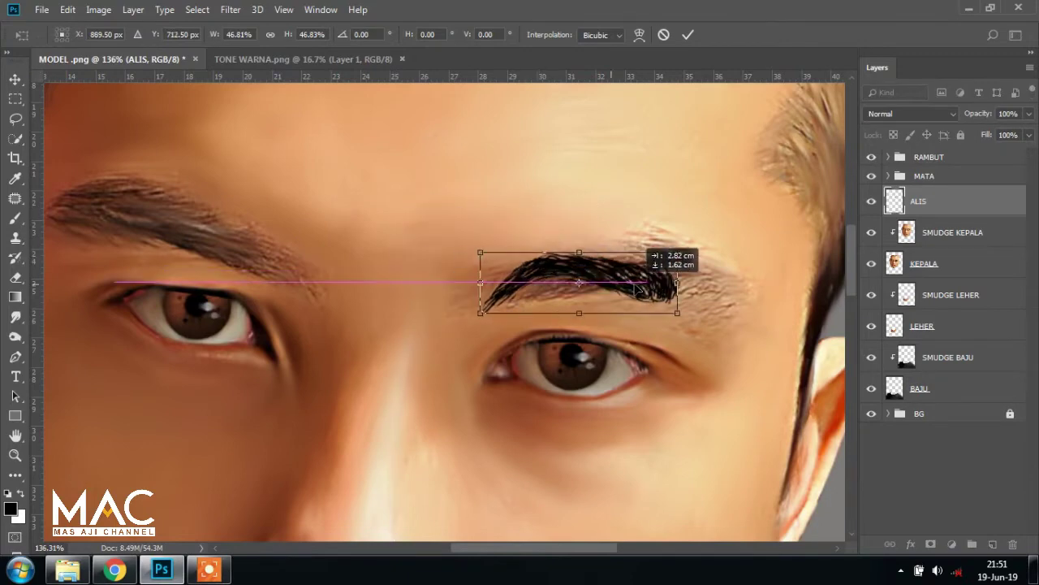
click(67, 10)
mouse_move(118, 339)
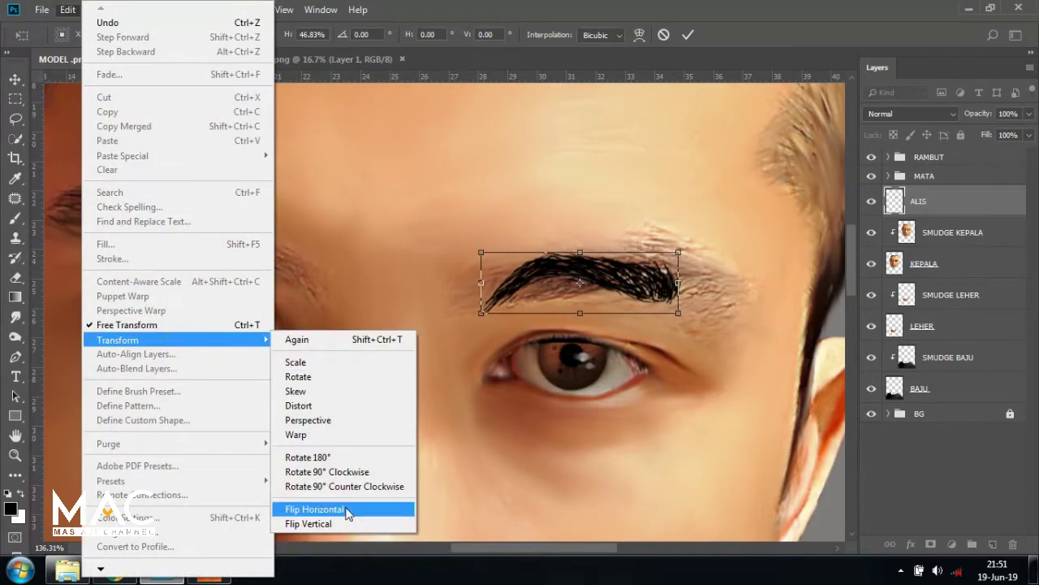
click(314, 509)
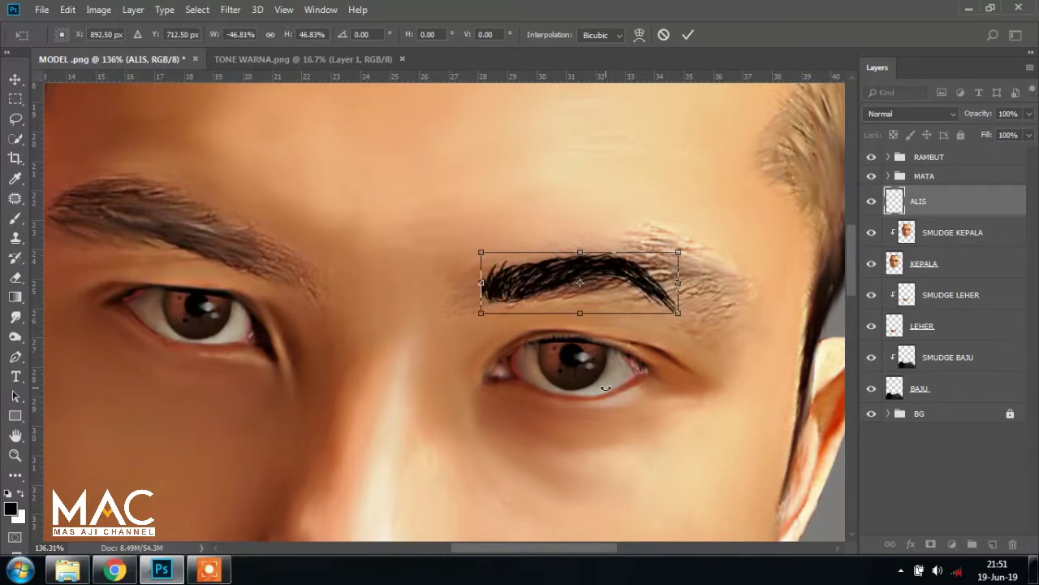
key(Return)
- Enlarge the eyebrow to about 134% and position it over the right-hand brow
scroll(646, 303, up, 2)
drag(730, 258, 612, 270)
drag(448, 282, 465, 291)
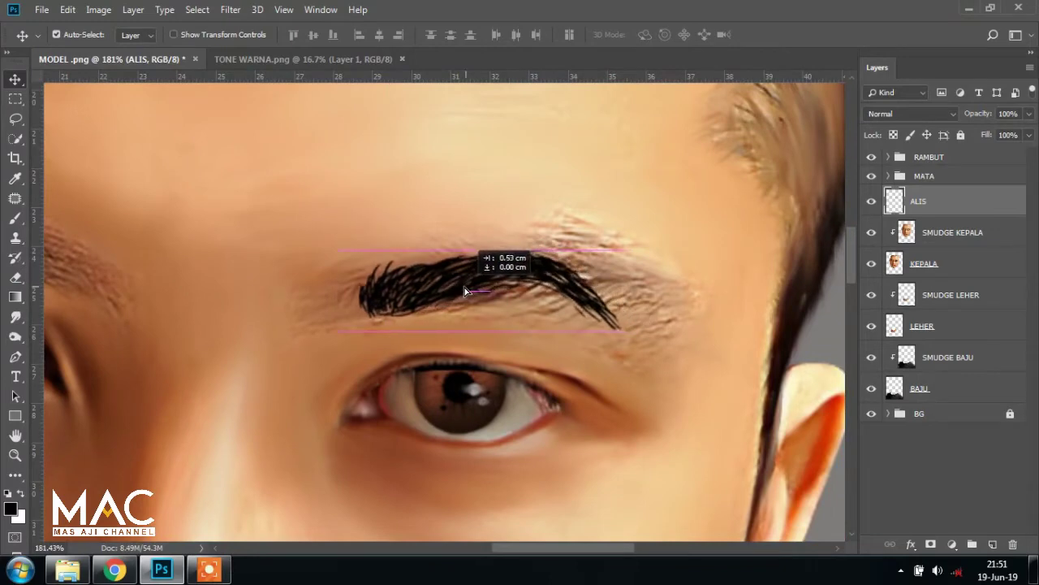
key(ctrl+t)
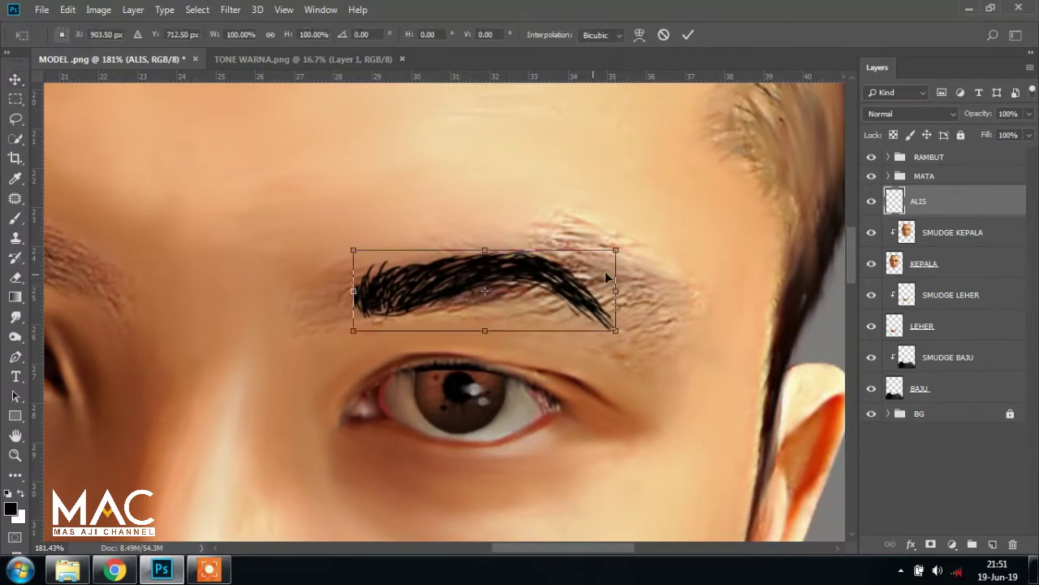
drag(616, 250, 690, 227)
mouse_move(584, 260)
mouse_down()
mouse_move(578, 282)
mouse_move(578, 271)
mouse_up()
drag(684, 238, 700, 233)
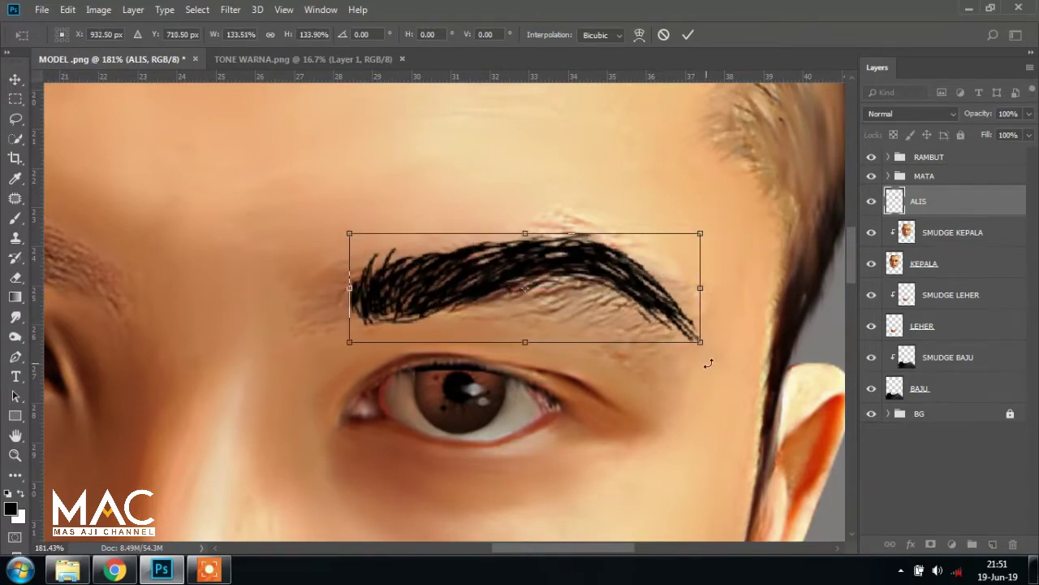
drag(697, 341, 693, 344)
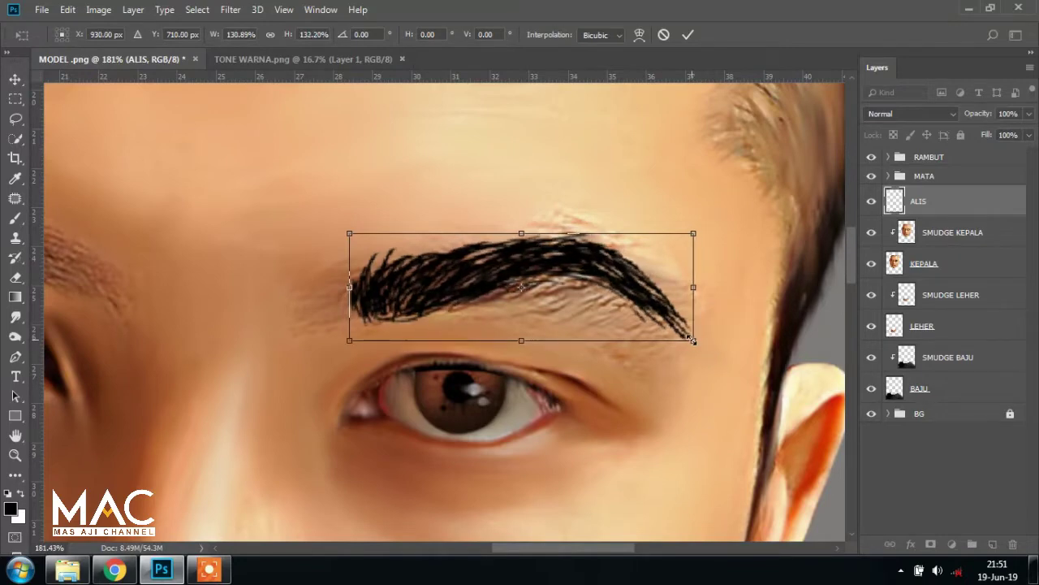
key(Return)
drag(430, 317, 405, 301)
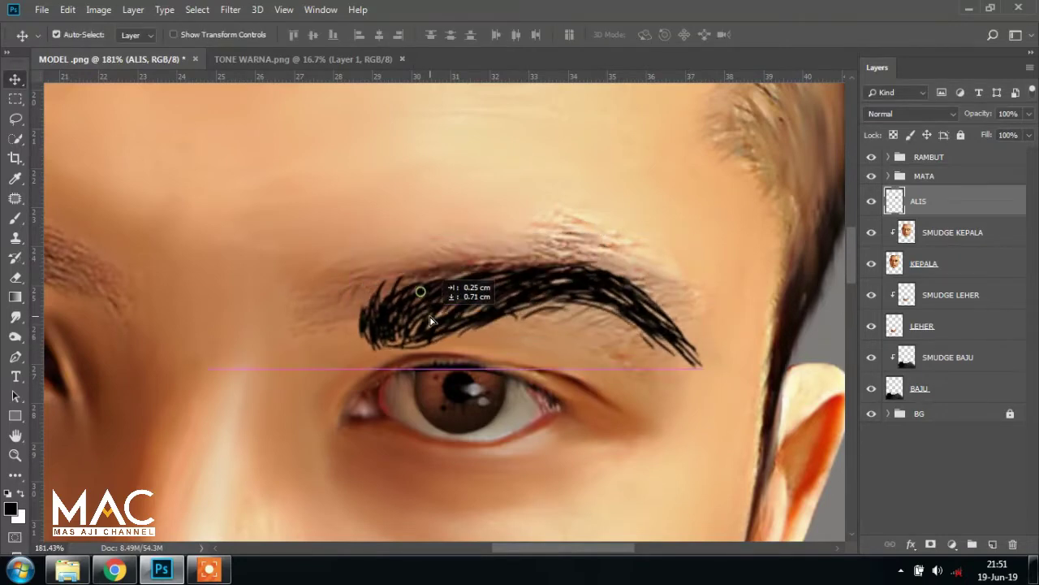
- Warp the eyebrow to bend its tail downward and reshape the arch, then commit
click(67, 9)
mouse_move(118, 340)
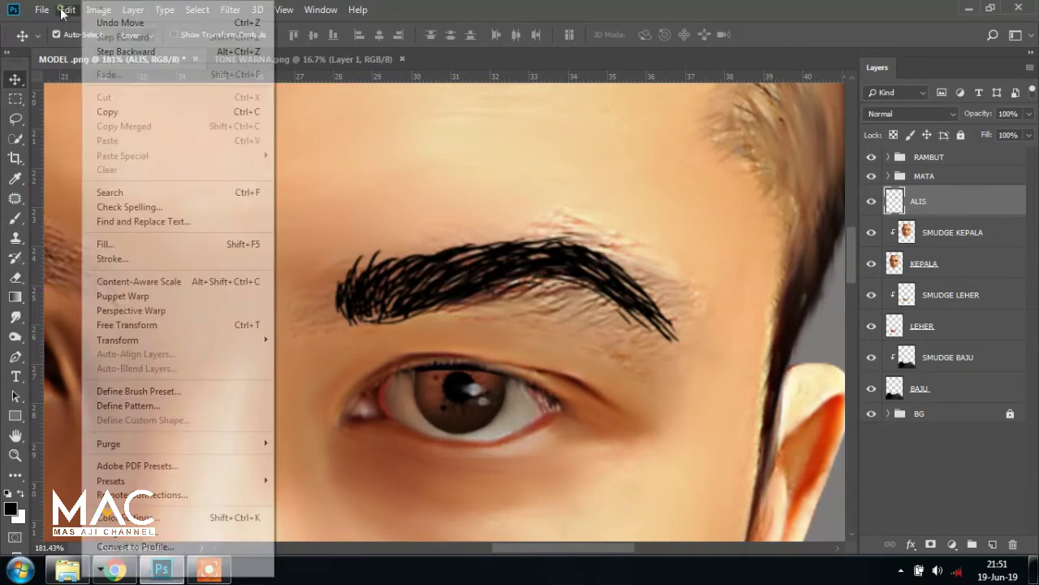
click(295, 434)
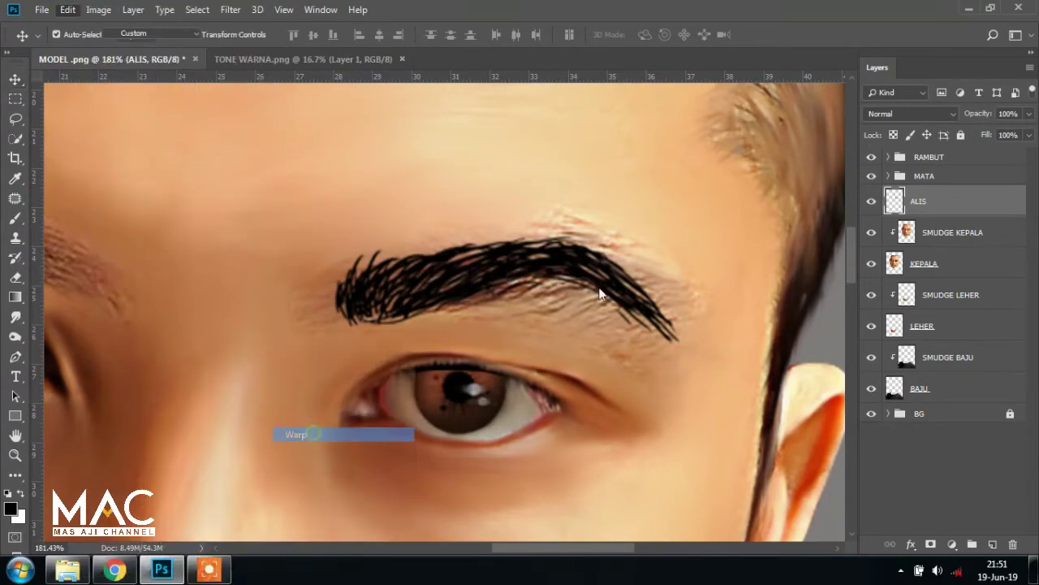
mouse_move(583, 289)
mouse_down()
mouse_move(588, 303)
mouse_move(658, 307)
mouse_move(682, 347)
mouse_move(690, 343)
mouse_up()
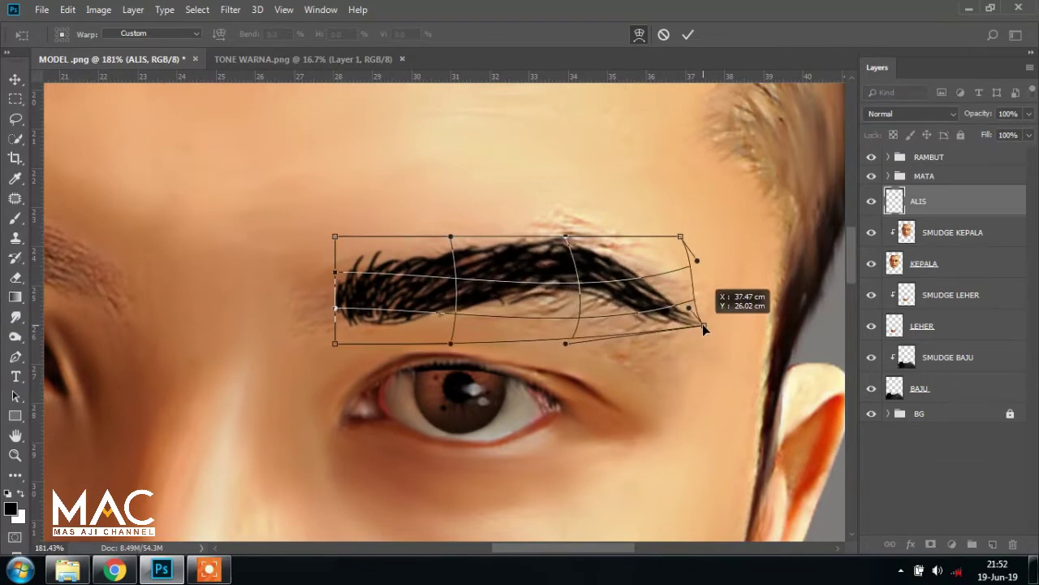
drag(589, 289, 582, 276)
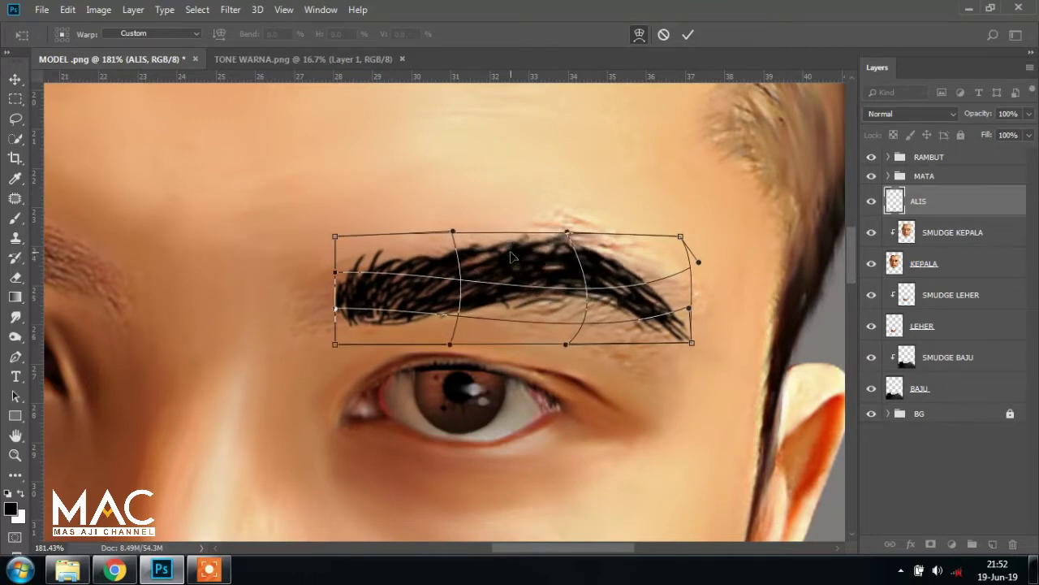
key(Return)
scroll(601, 341, down, 1)
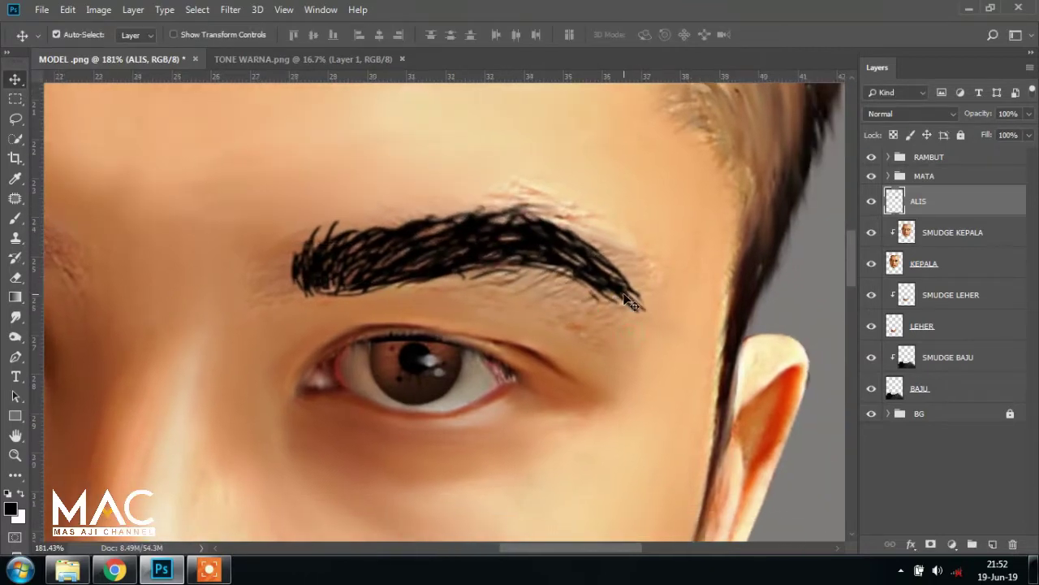
- Set up the Eraser with the Soft Round brush at about 32 px
click(15, 279)
click(75, 277)
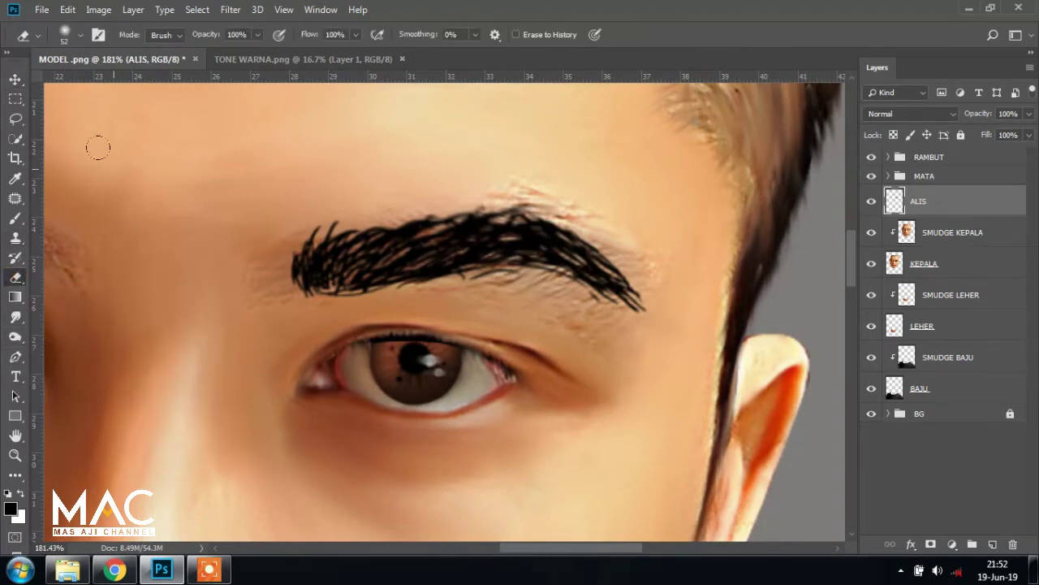
click(81, 34)
click(56, 150)
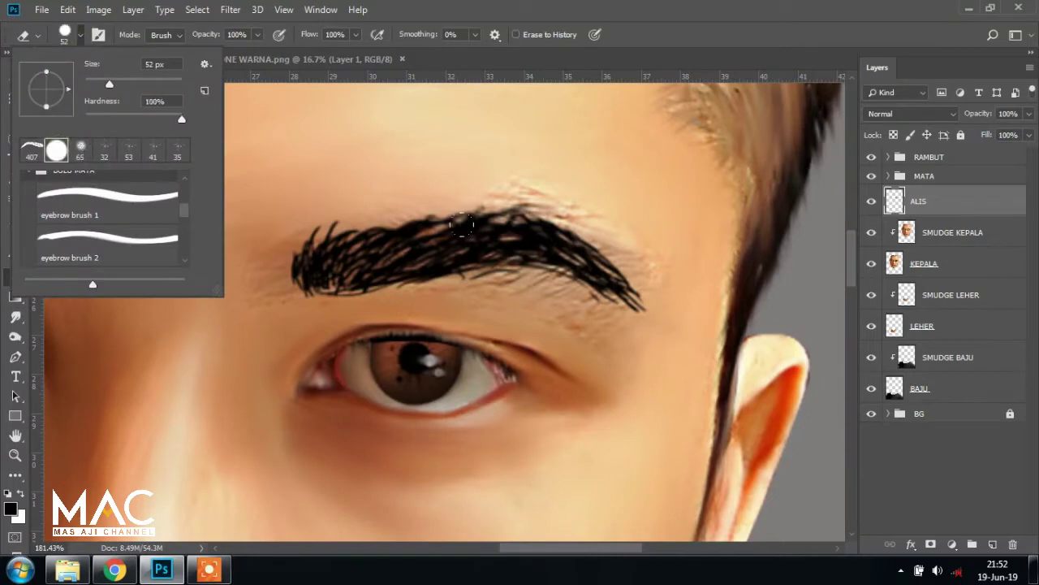
drag(185, 215, 186, 204)
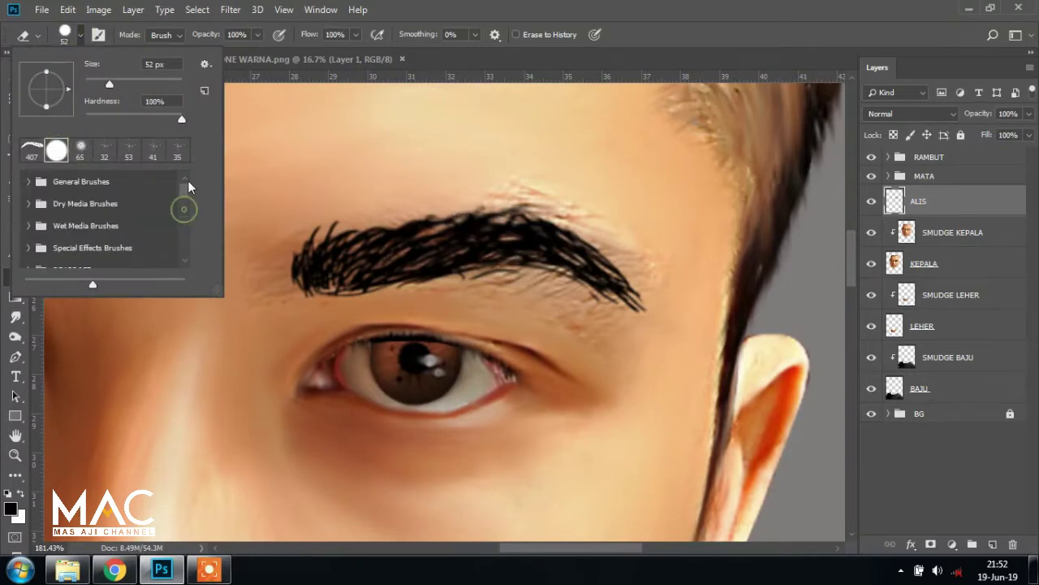
click(29, 182)
click(95, 214)
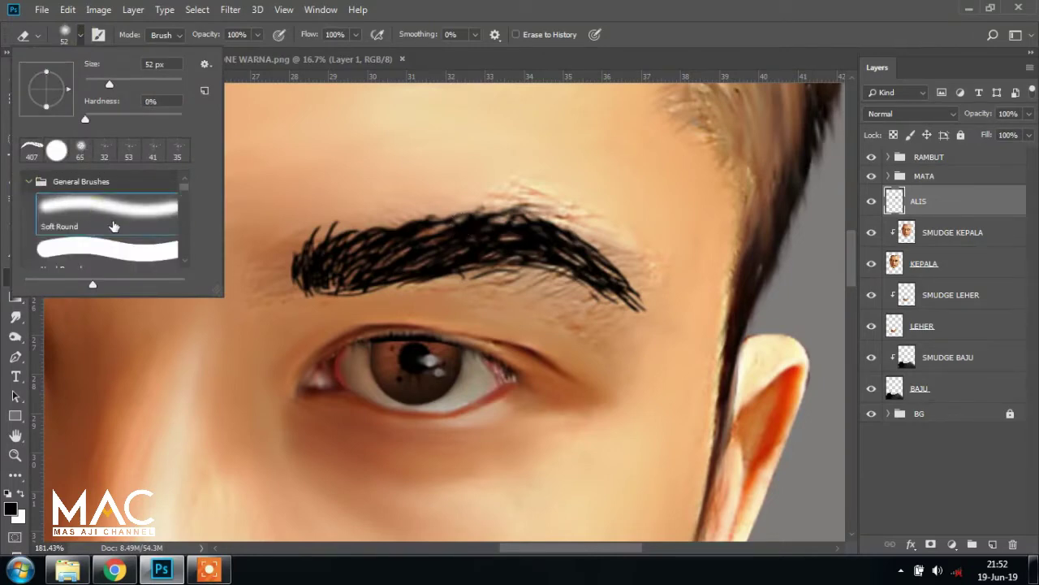
mouse_move(636, 276)
mouse_down()
mouse_move(657, 303)
mouse_move(648, 294)
mouse_up()
- Erase stray strands under the eyebrow tail and below its inner end
drag(583, 311, 587, 317)
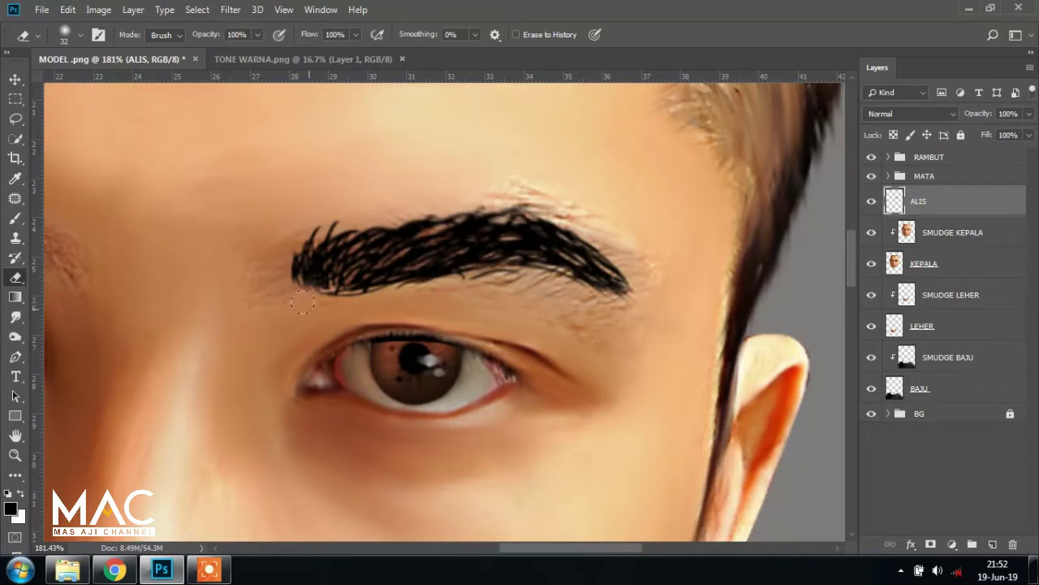
mouse_move(299, 305)
mouse_down()
mouse_move(299, 293)
mouse_move(320, 307)
mouse_up()
key(v)
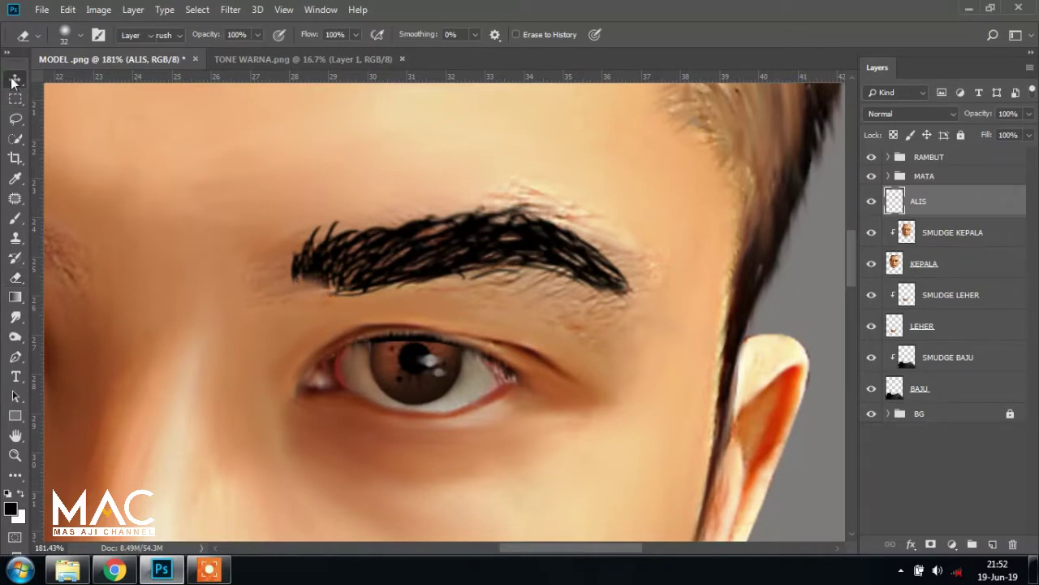
scroll(476, 227, down, 1)
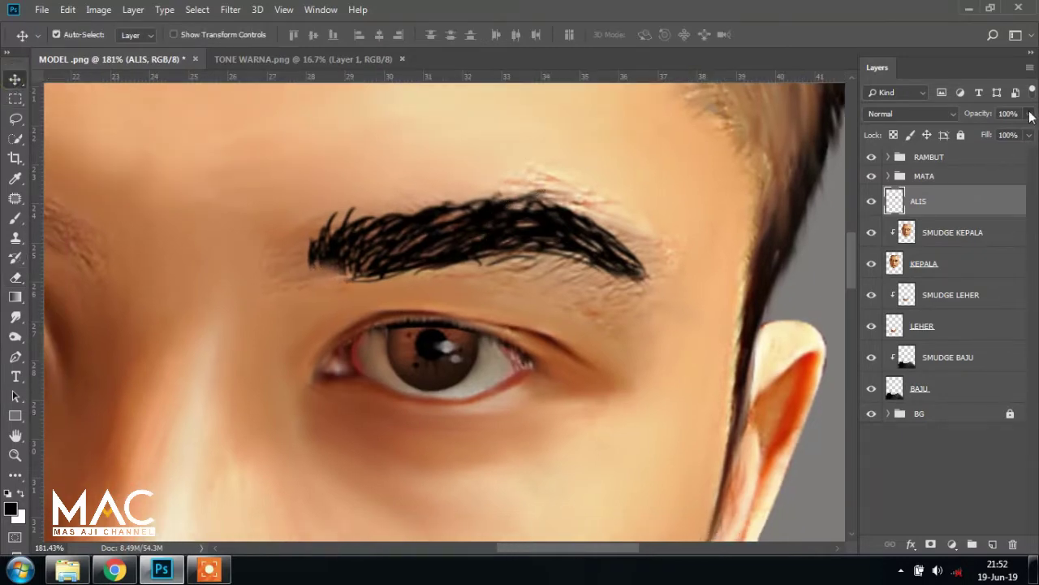
- Lower the ALIS layer's opacity to 33%
click(1030, 114)
drag(1028, 133, 967, 133)
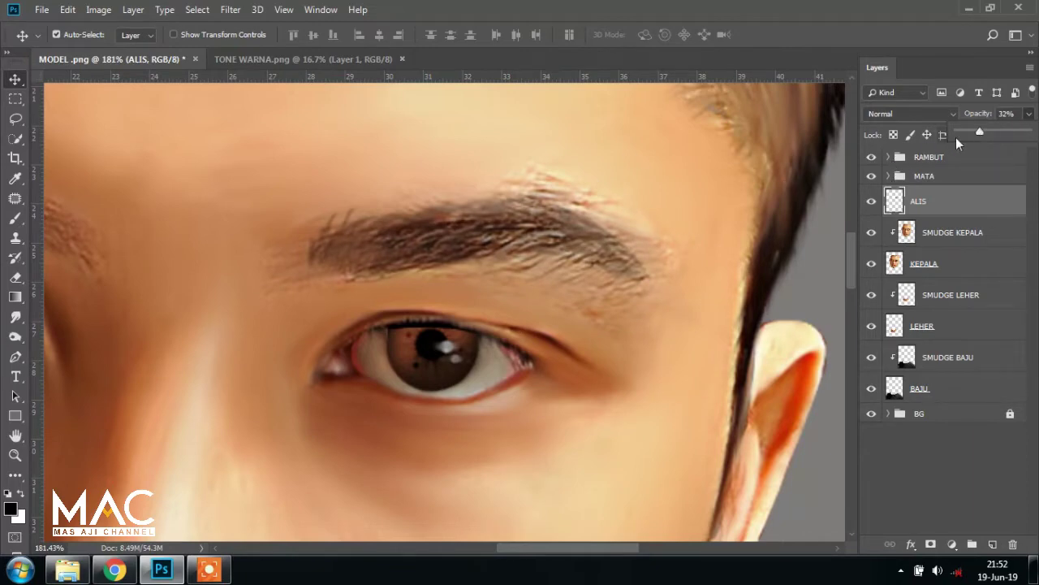
drag(978, 132, 981, 131)
- Scroll through the layers and make SMUDGE KEPALA the active layer
scroll(536, 260, down, 2)
scroll(561, 270, down, 2)
scroll(575, 284, down, 3)
scroll(590, 300, down, 2)
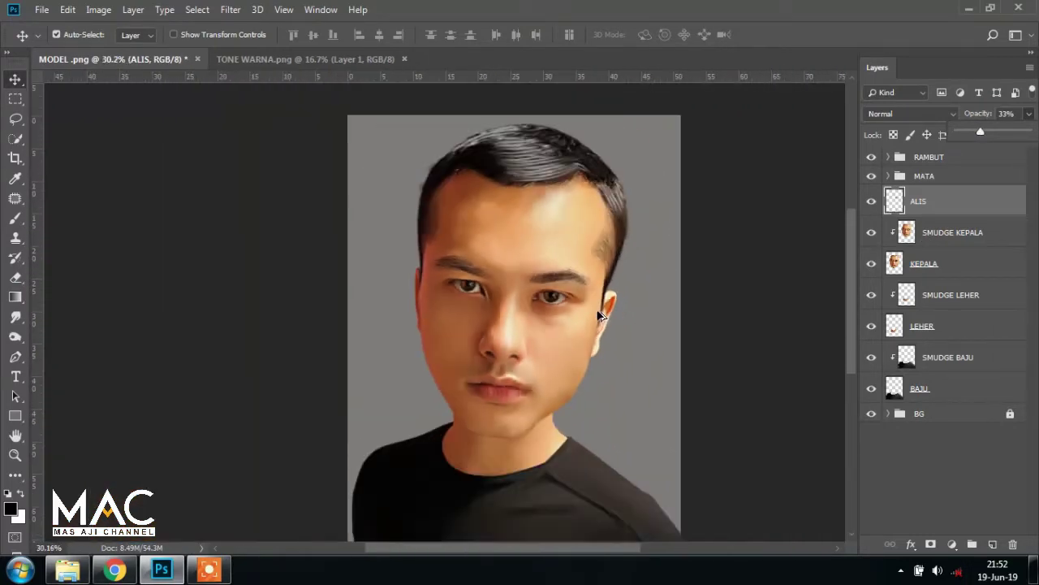
scroll(598, 310, up, 1)
scroll(592, 284, up, 1)
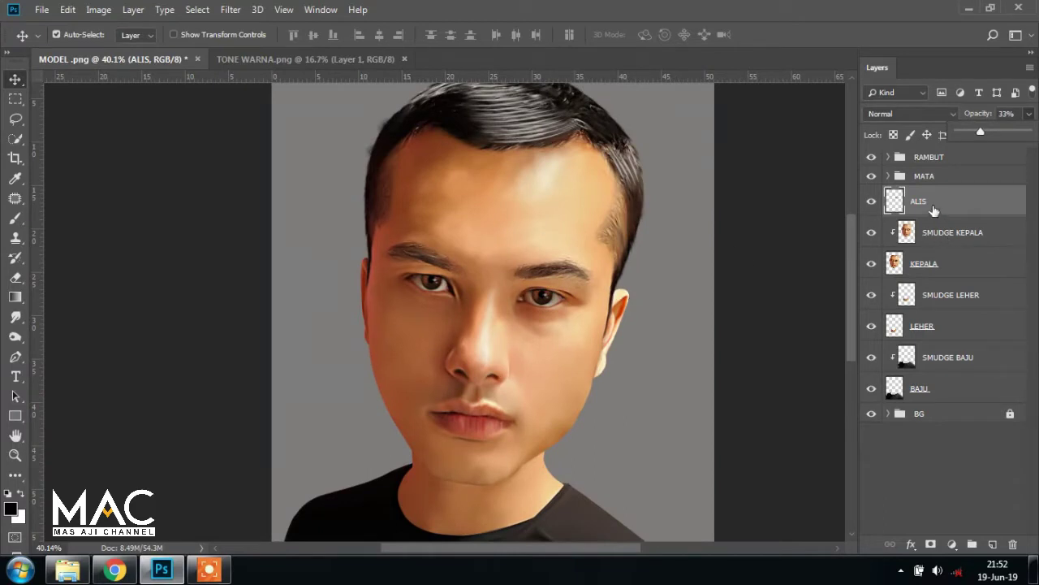
scroll(448, 253, up, 3)
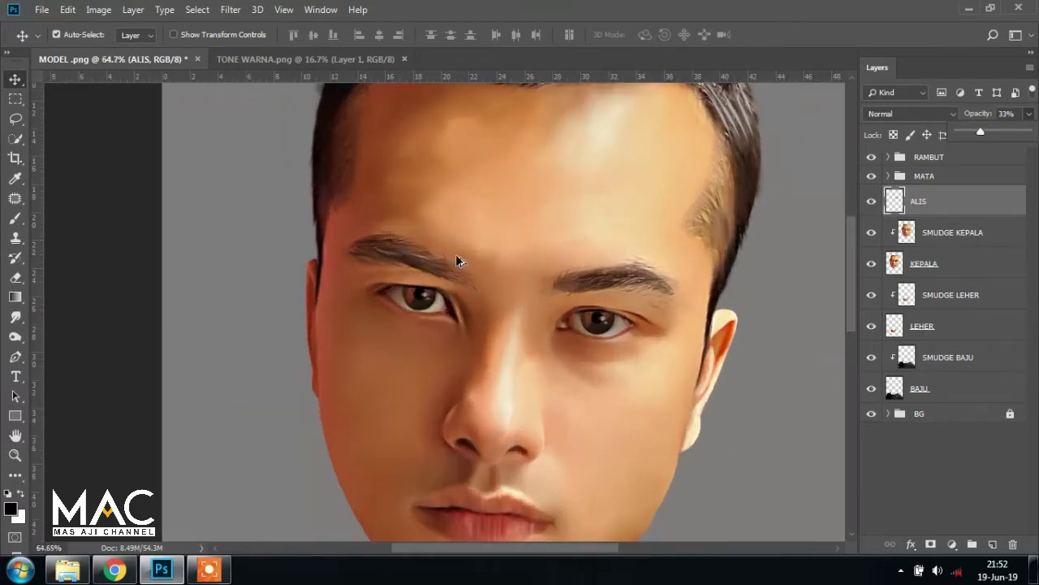
scroll(438, 262, up, 3)
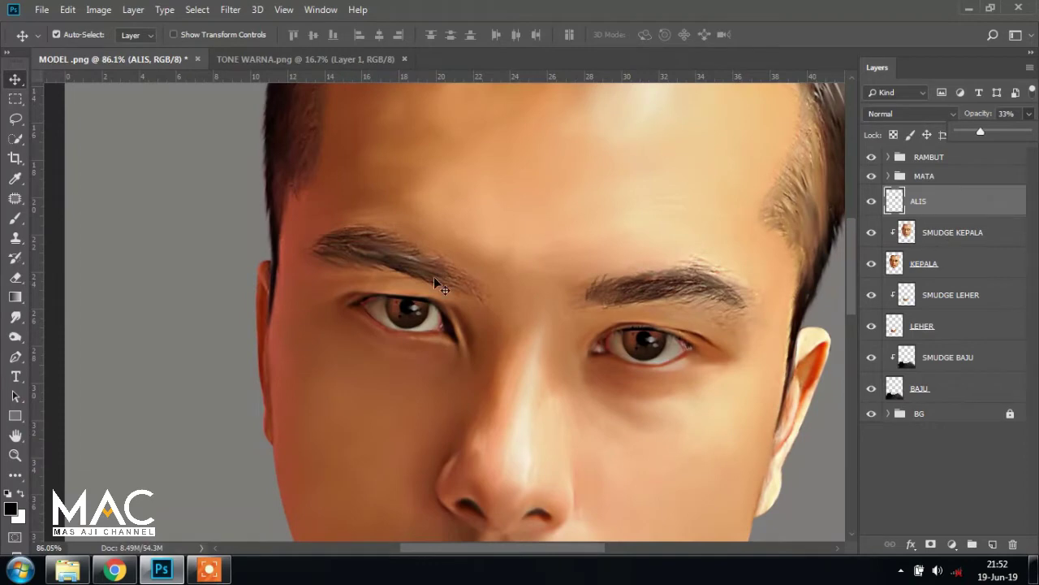
scroll(433, 276, up, 1)
click(950, 254)
click(947, 234)
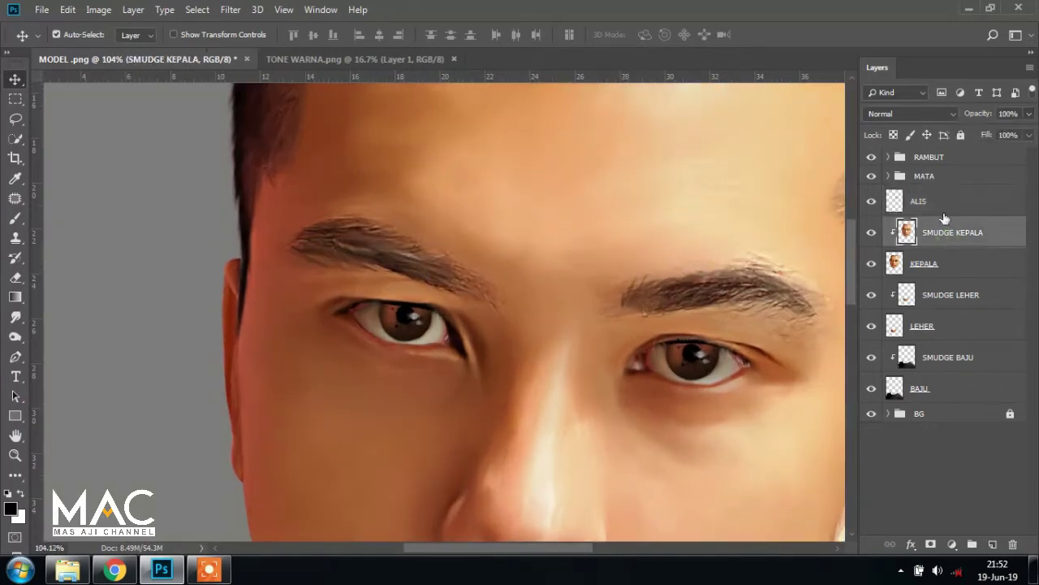
click(15, 236)
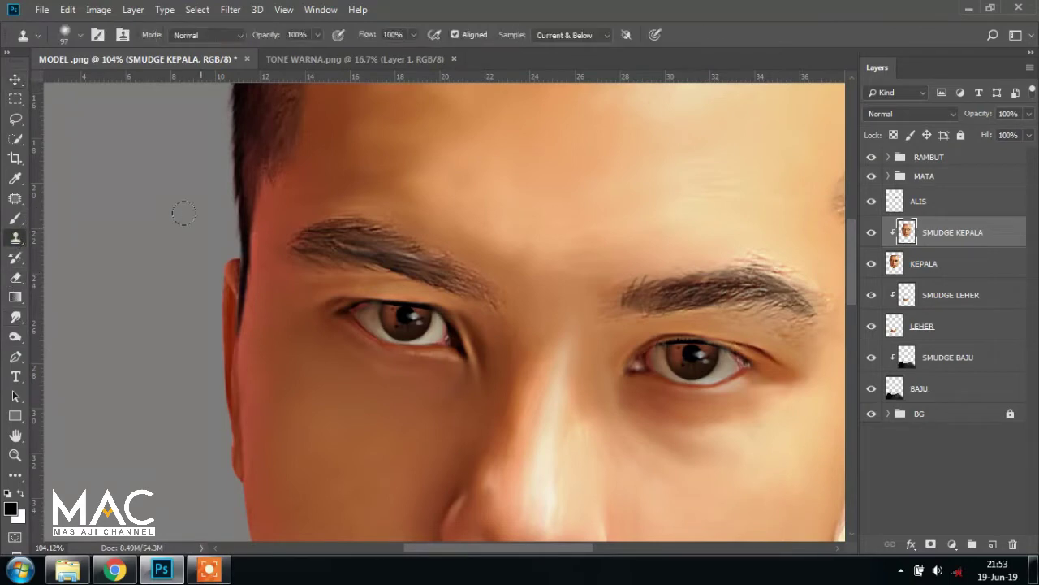
alt+right_click(422, 253)
click(15, 79)
click(941, 209)
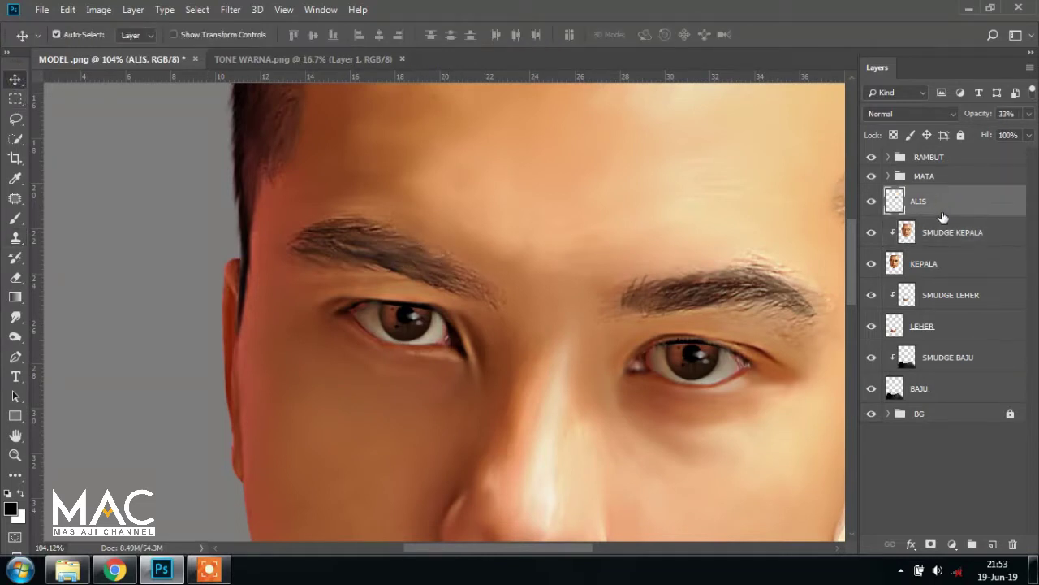
- Duplicate ALIS, flip the copy horizontally, and rotate it about 18.56° onto the left brow
key(ctrl+j)
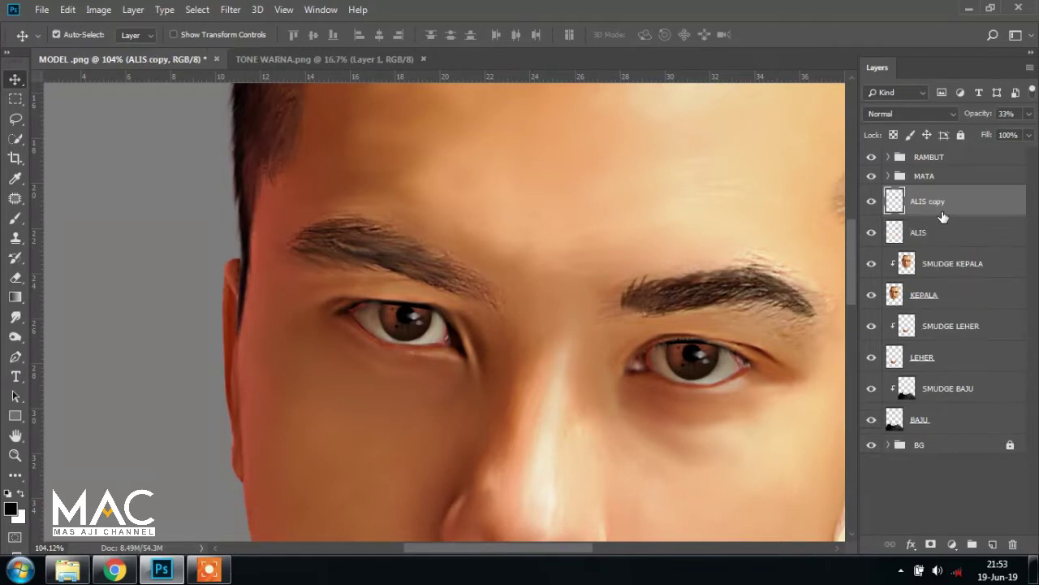
drag(737, 295, 460, 238)
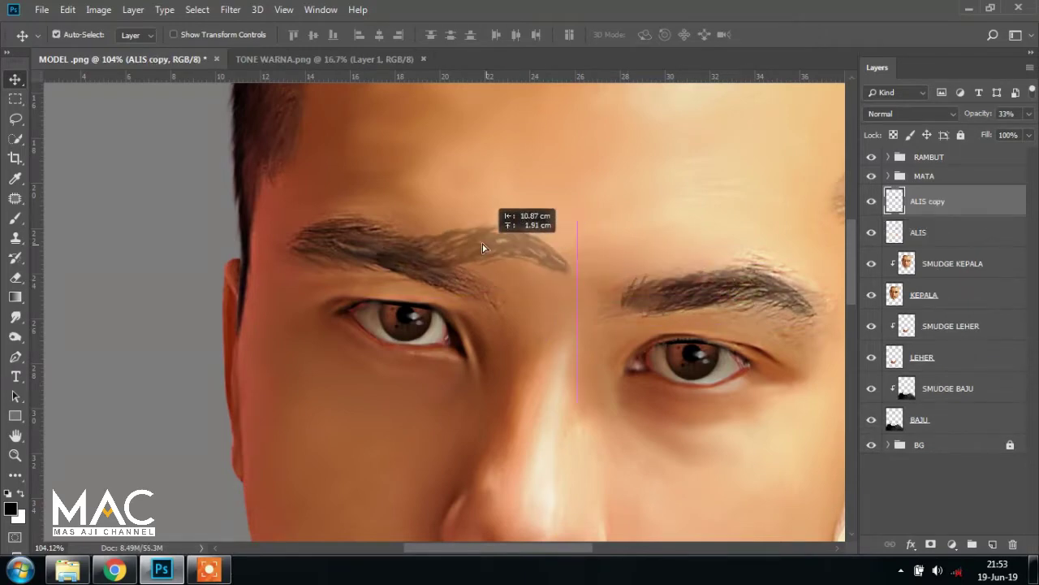
click(68, 10)
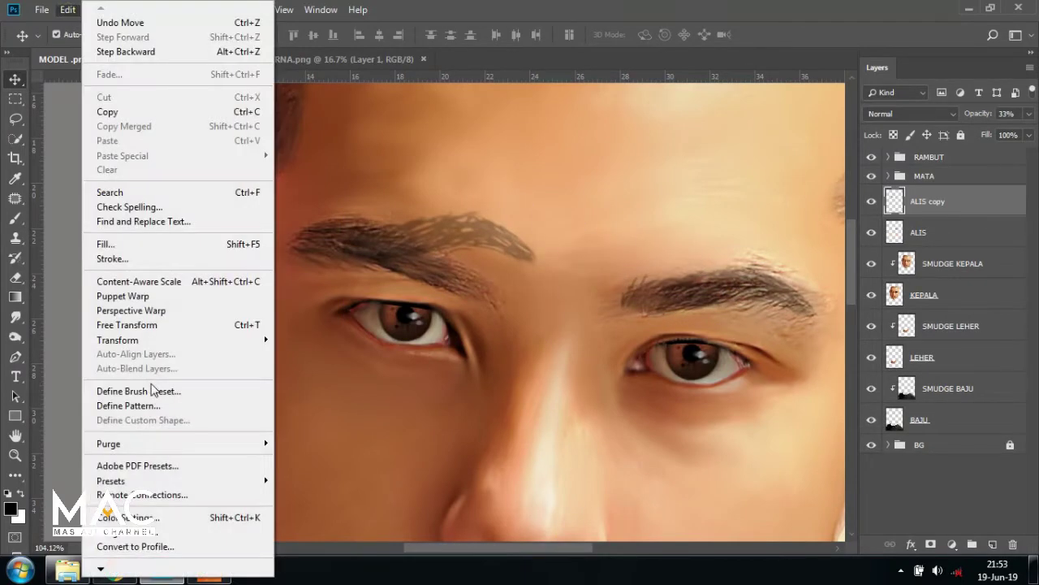
mouse_move(117, 340)
click(347, 510)
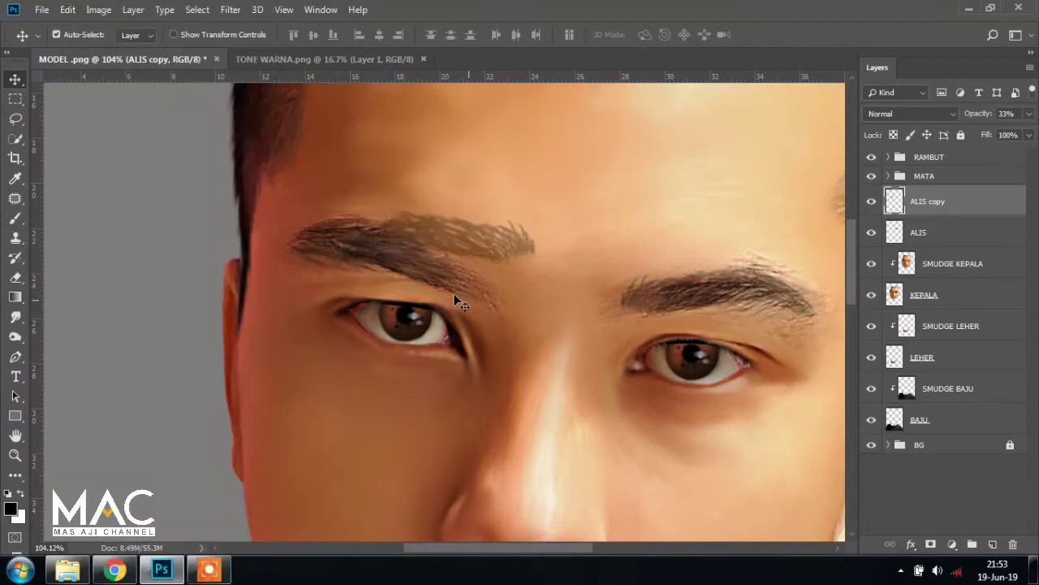
drag(480, 239, 441, 274)
click(68, 11)
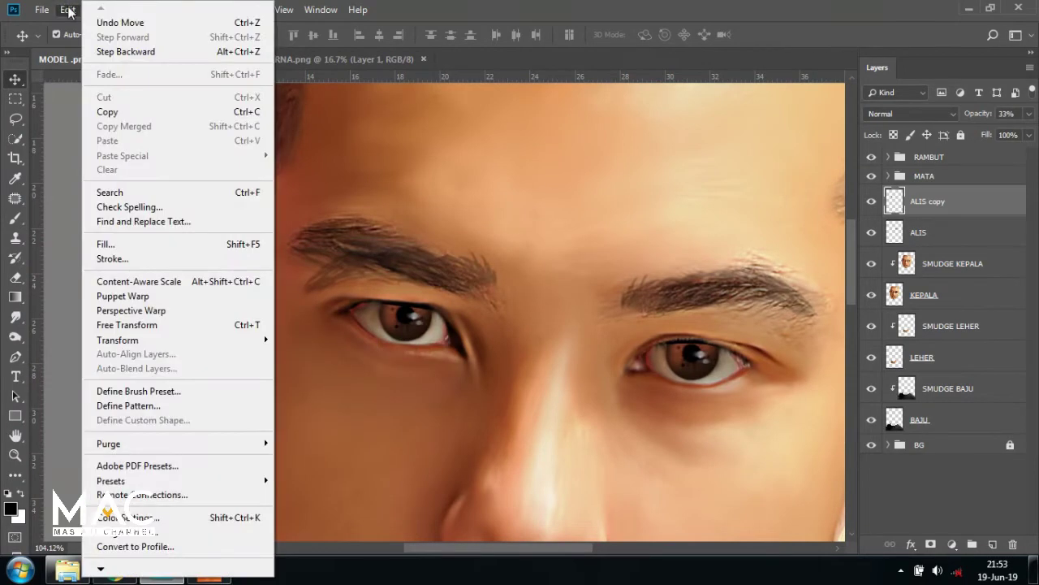
click(476, 274)
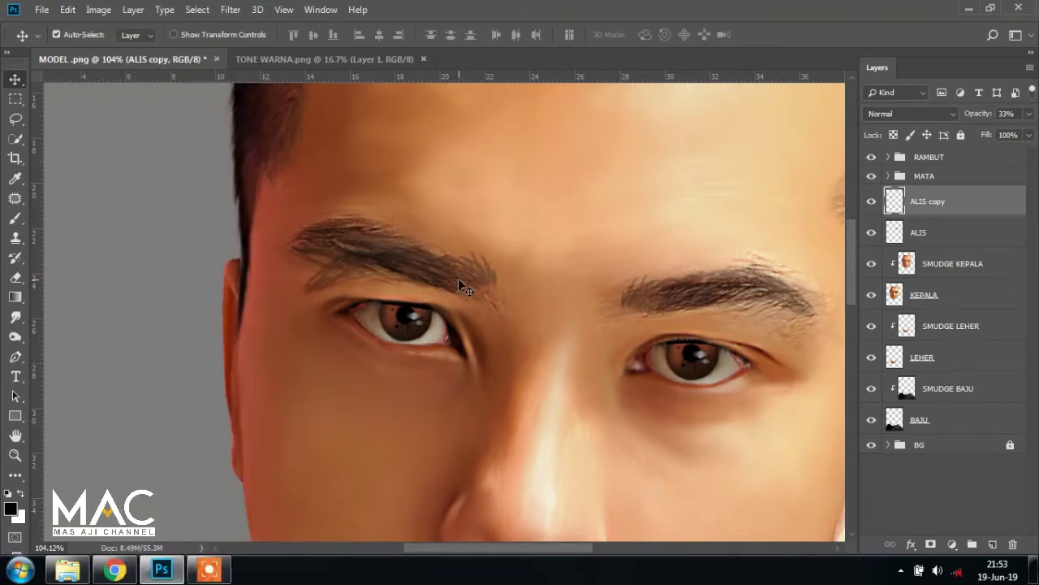
key(ctrl)
key(ctrl+t)
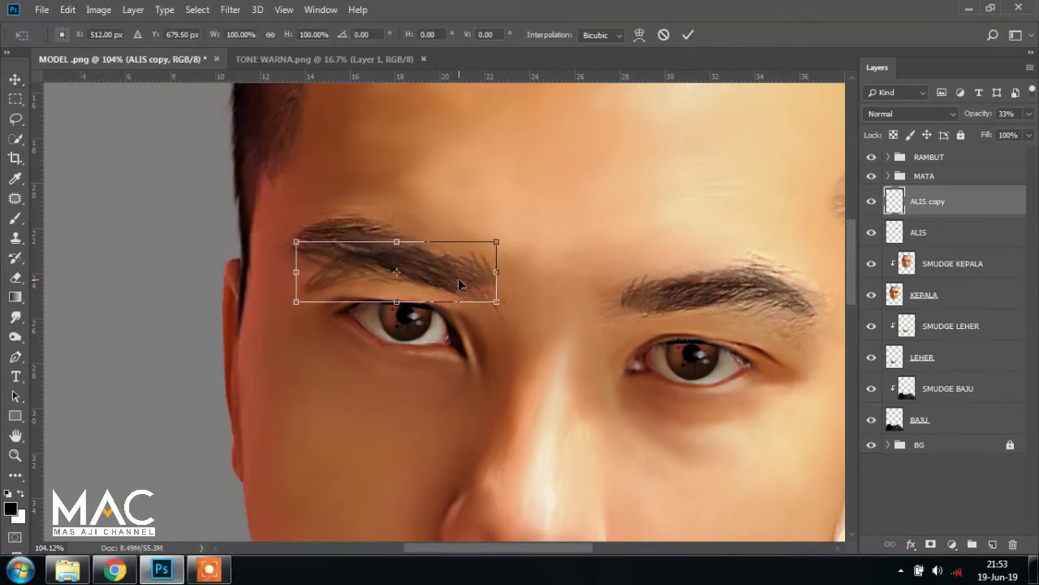
mouse_move(513, 256)
mouse_down()
mouse_move(511, 289)
mouse_move(476, 274)
mouse_up()
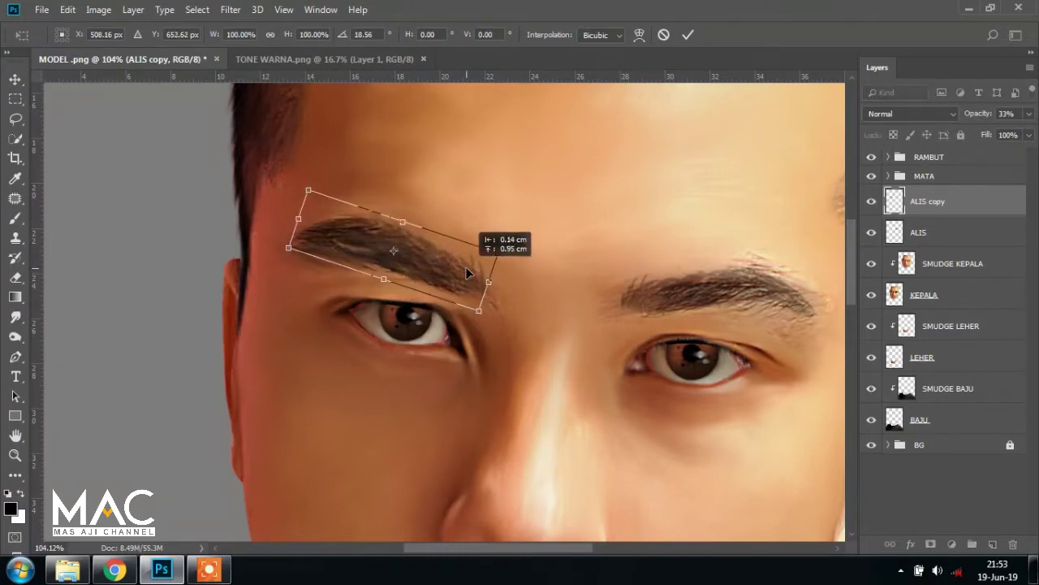
key(Return)
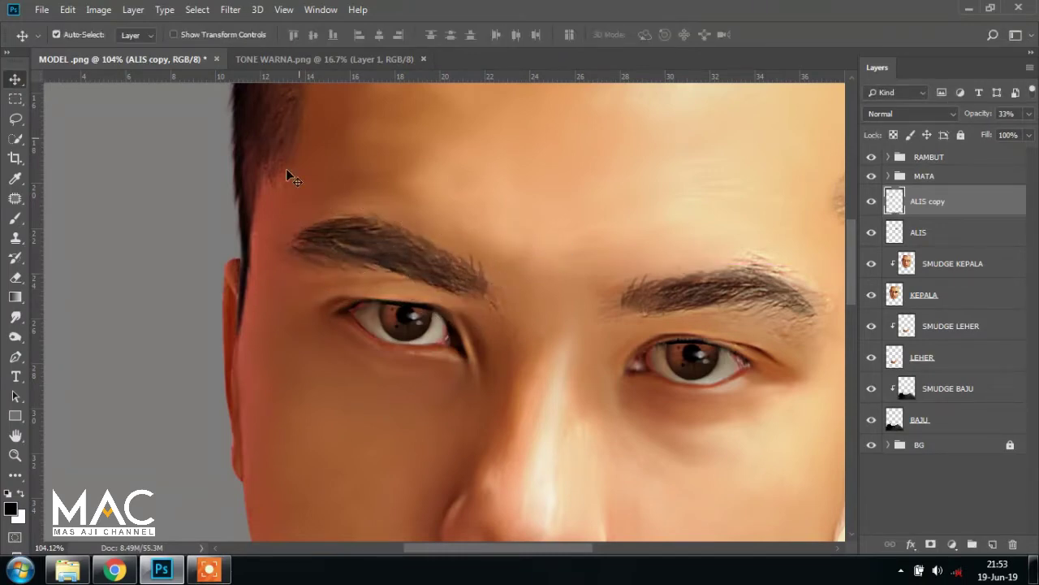
- Warp the copied eyebrow so its outer end bends downward, then commit
click(70, 11)
mouse_move(118, 340)
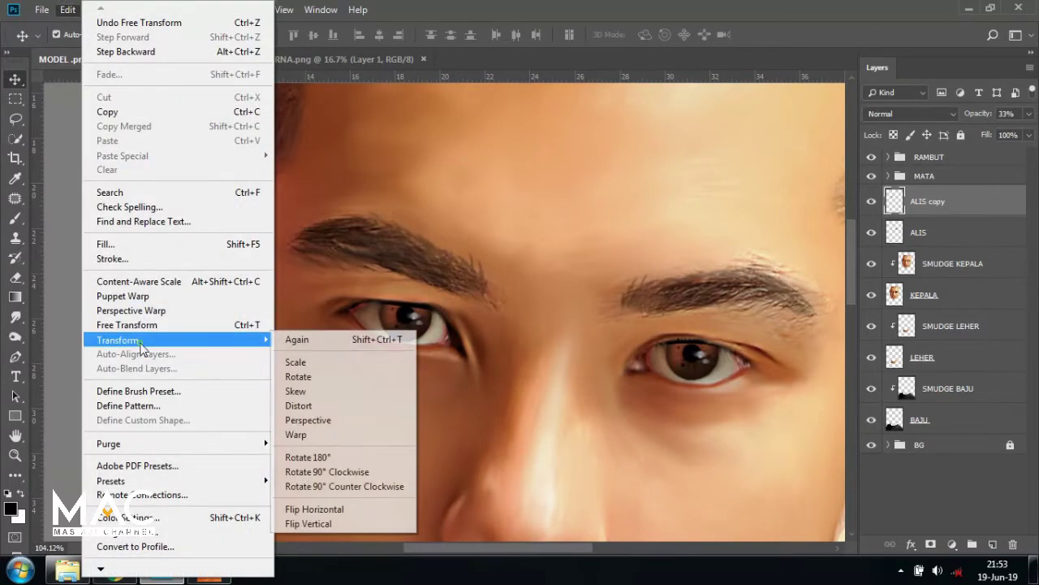
click(321, 435)
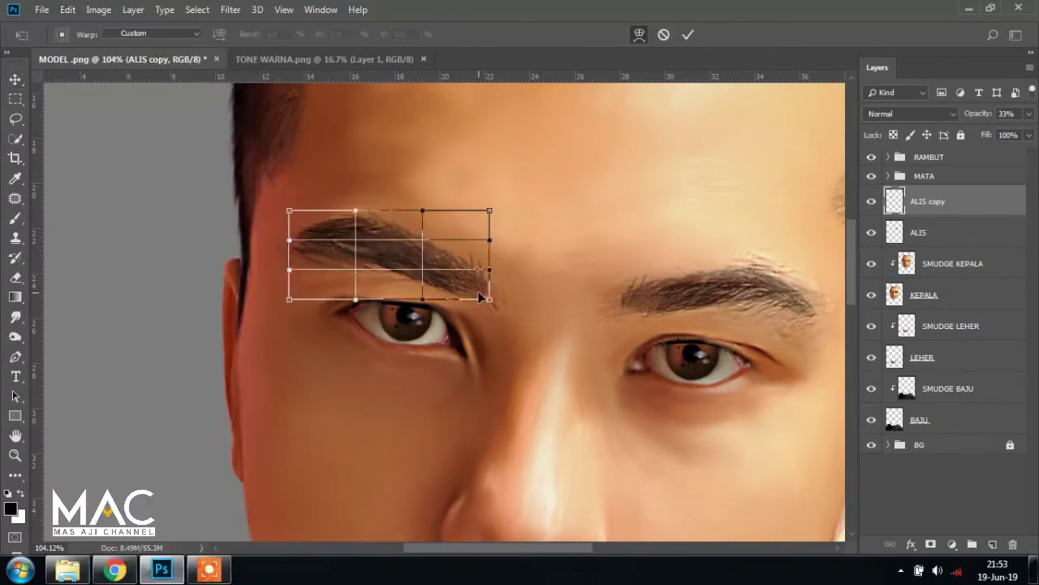
drag(480, 298, 494, 301)
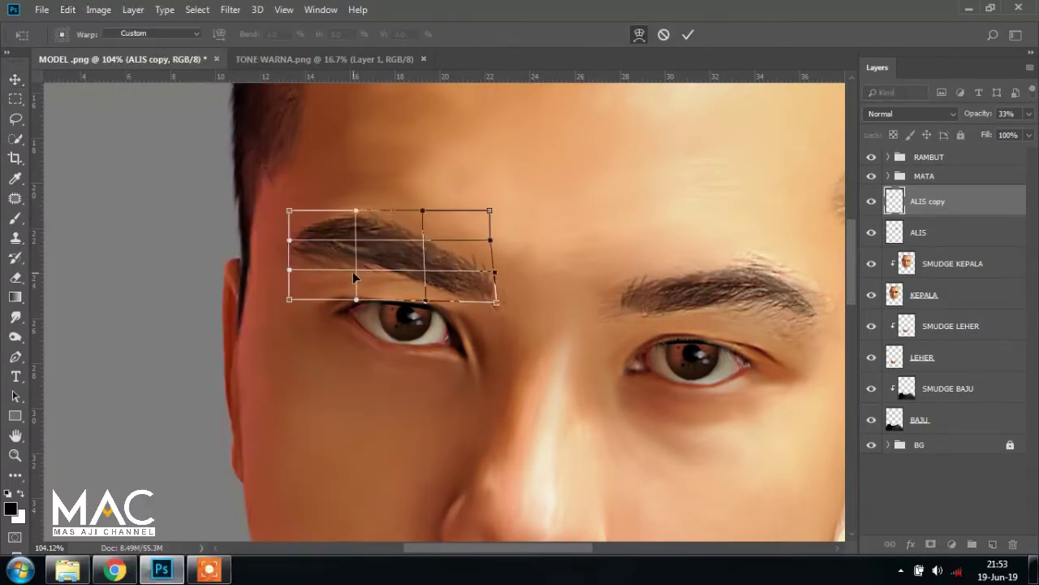
drag(354, 278, 351, 273)
key(Return)
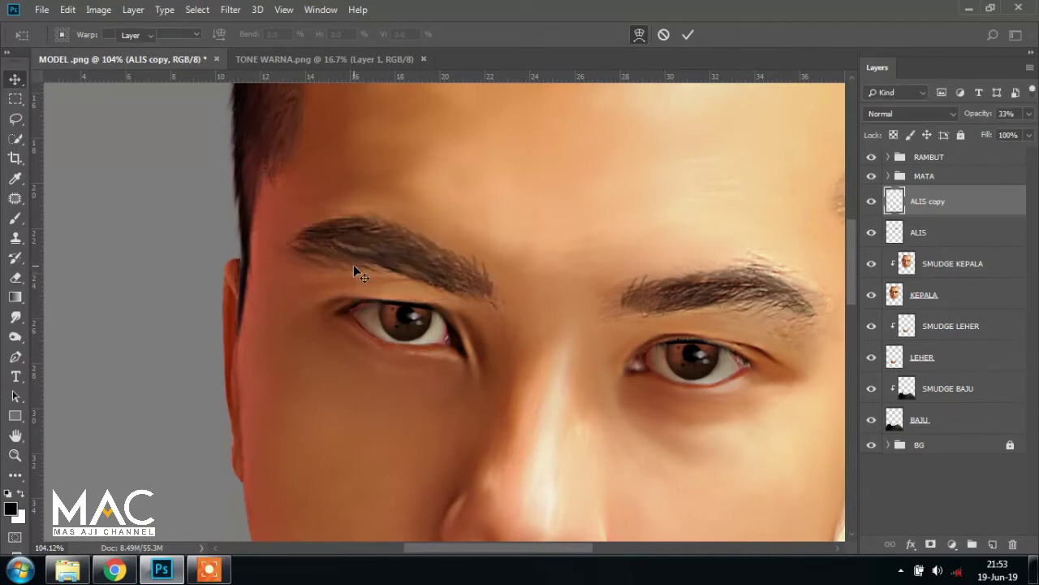
drag(506, 269, 434, 227)
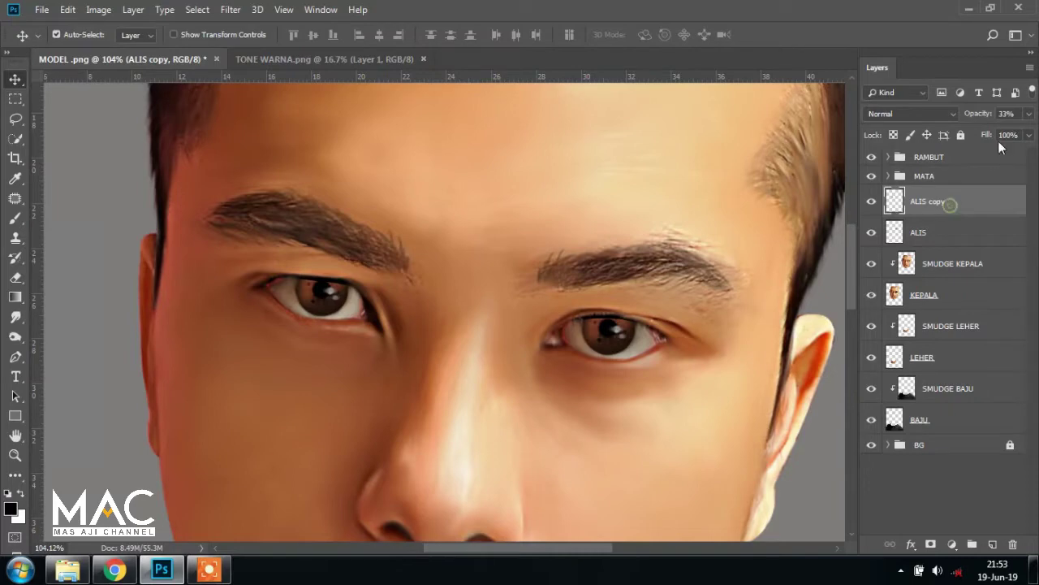
- Set ALIS copy to 20% opacity, then select ALIS and key in 25%
double_click(1007, 114)
key(BackSpace)
text(2)
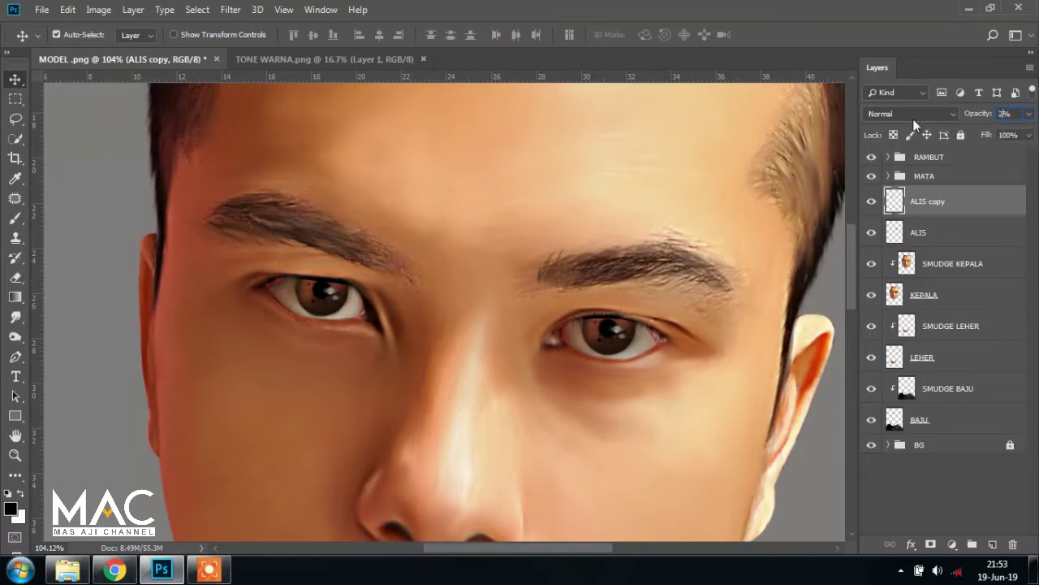
text(0)
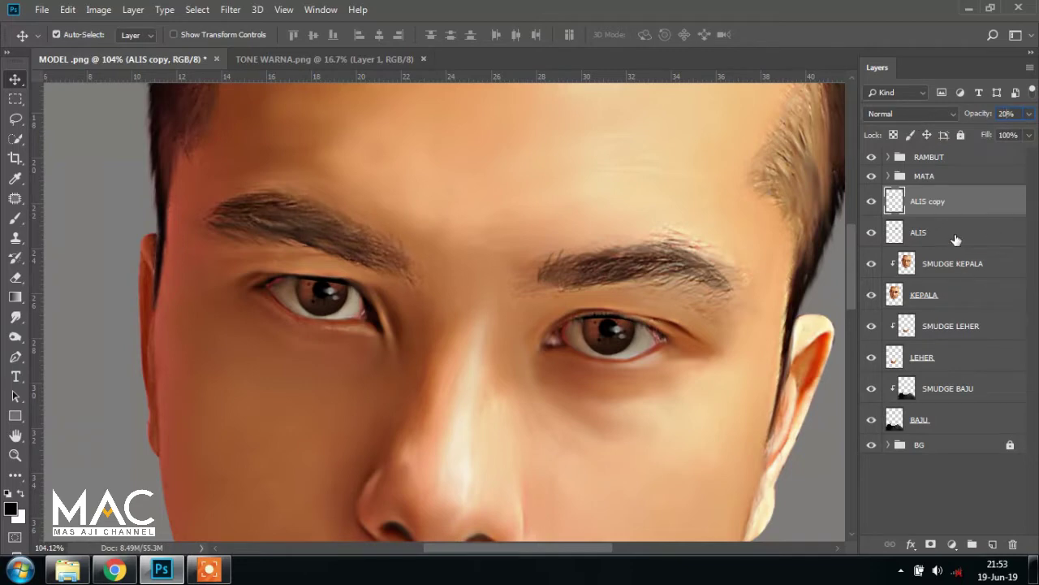
click(954, 233)
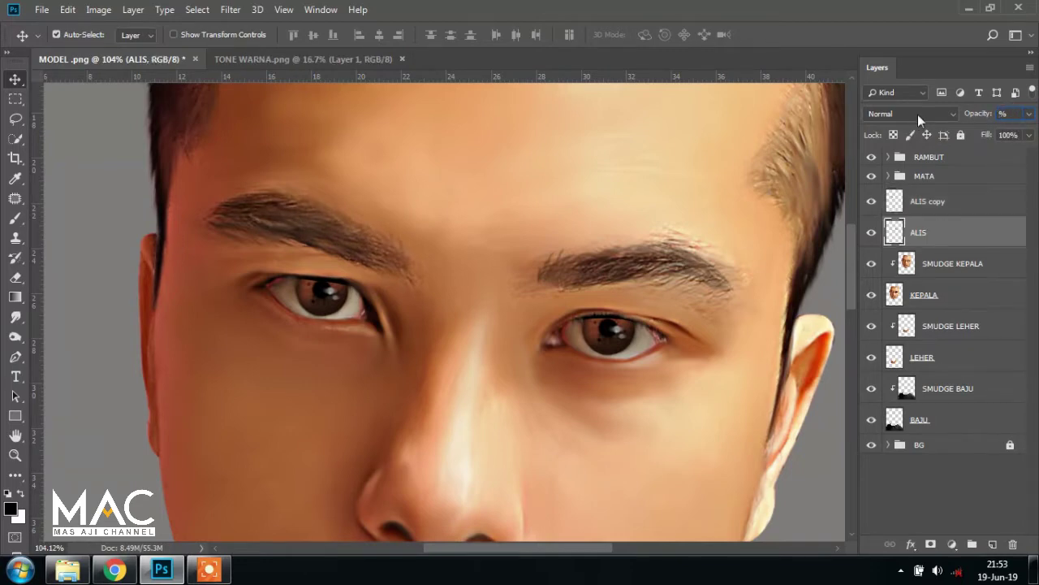
text(20)
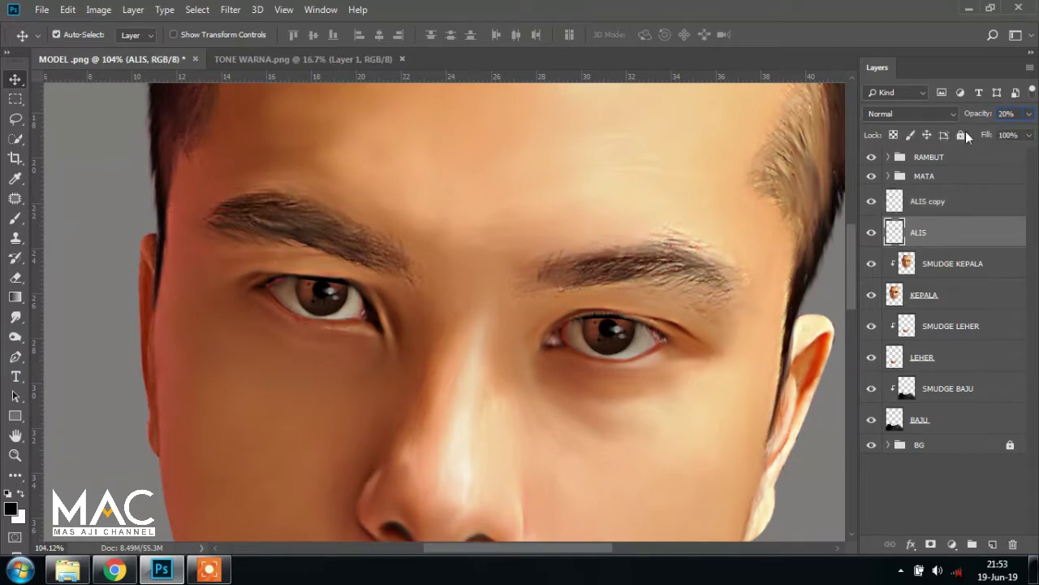
text(25)
- Warp the right eyebrow's outer end downward and reshape its curve, then commit
click(67, 9)
mouse_move(118, 340)
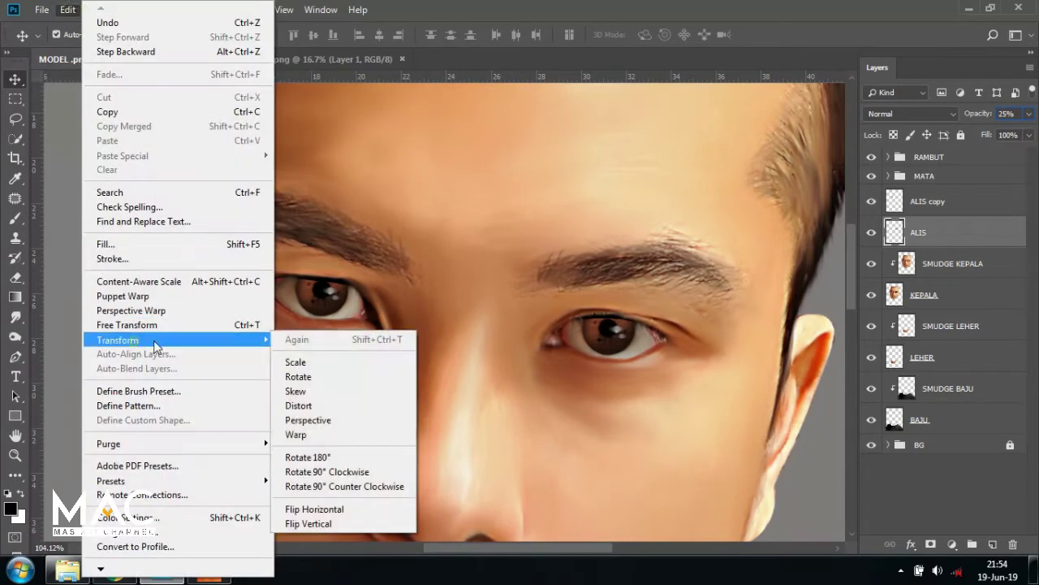
click(331, 439)
mouse_move(705, 281)
mouse_down()
mouse_move(719, 264)
mouse_move(708, 284)
mouse_up()
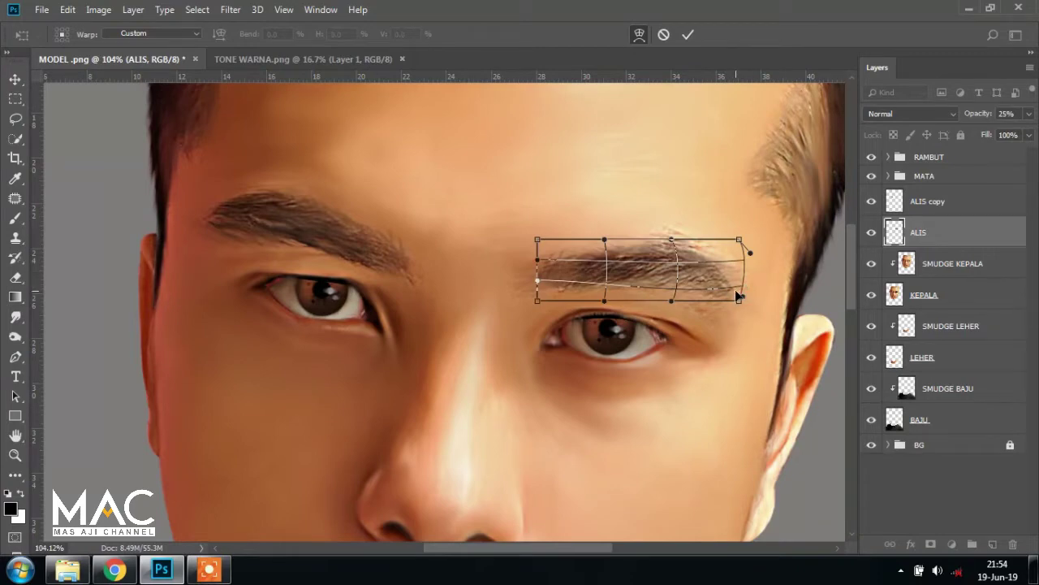
drag(736, 290, 743, 280)
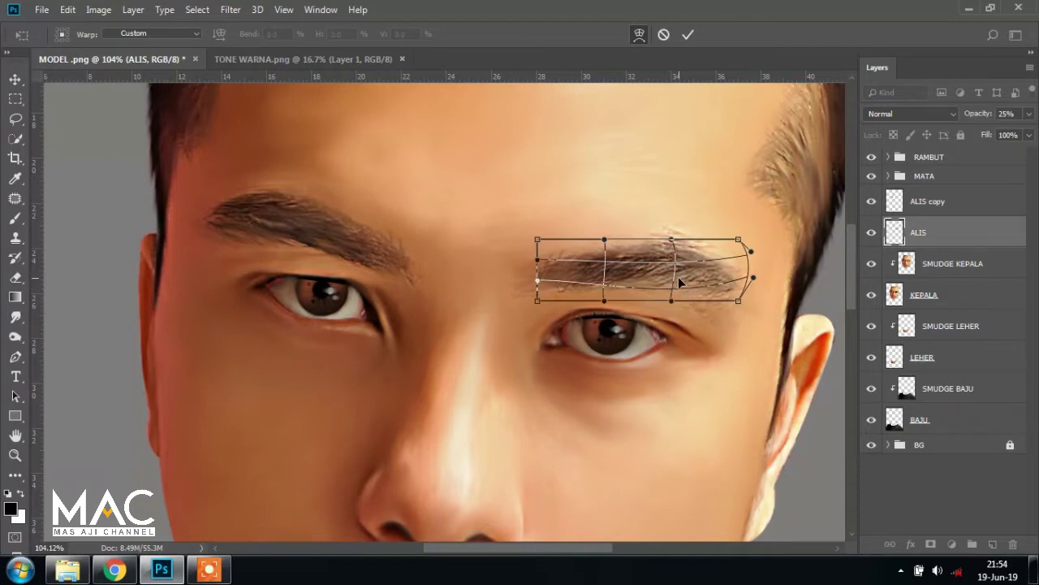
key(Return)
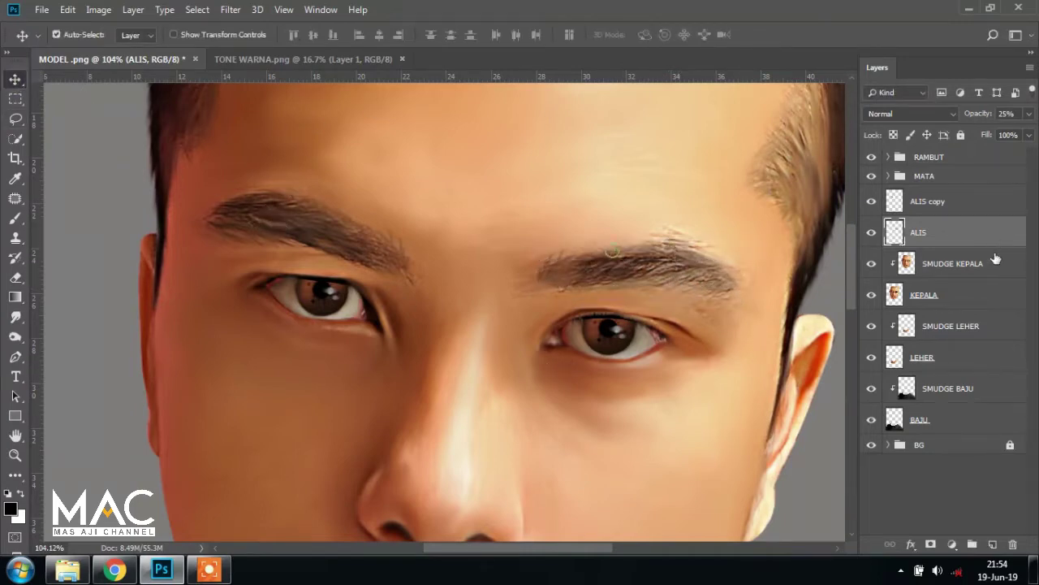
- Lower the left eyebrow on ALIS copy by two small nudges
double_click(936, 202)
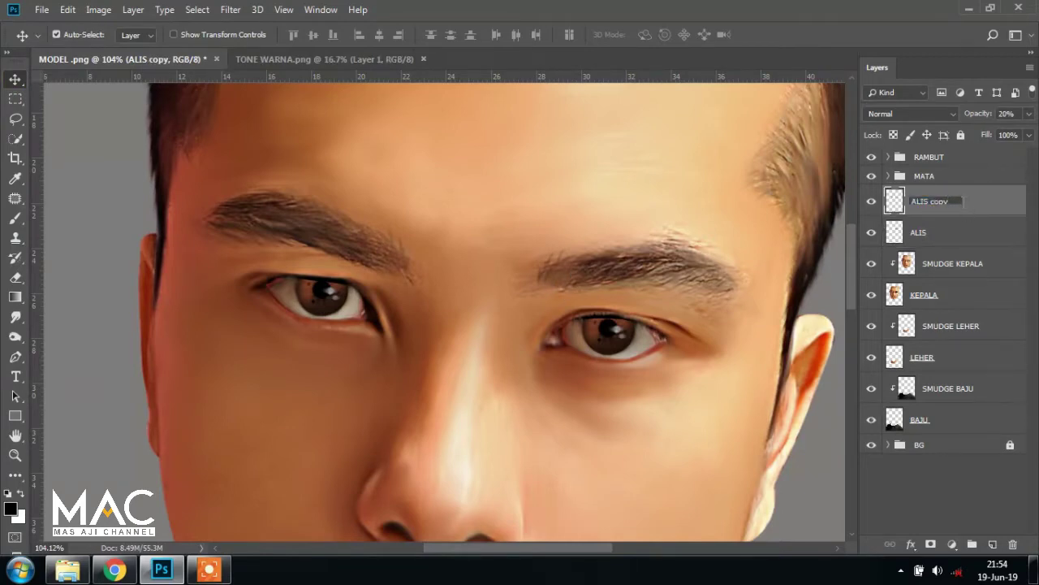
click(871, 201)
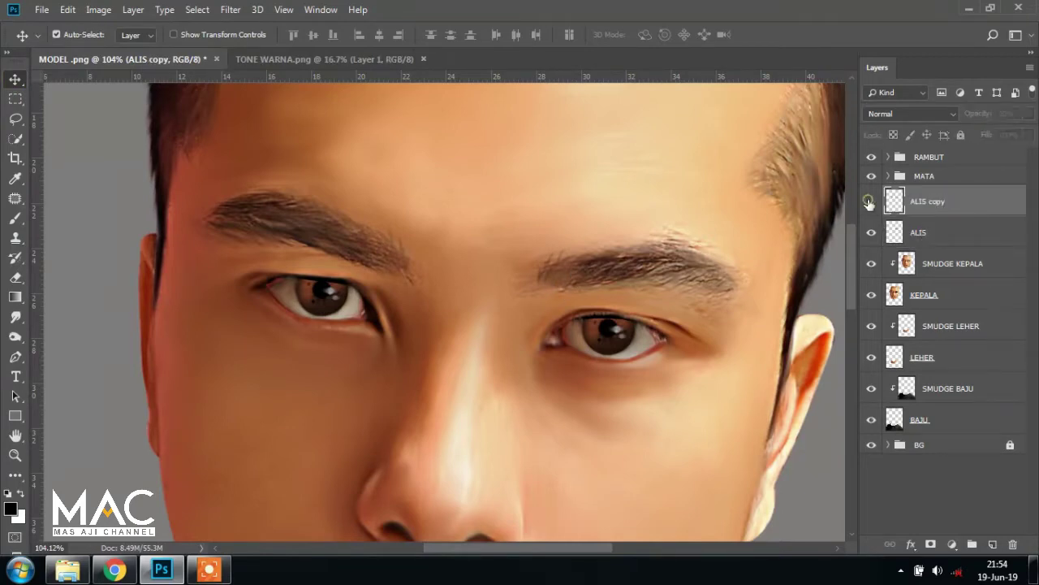
click(870, 202)
click(870, 203)
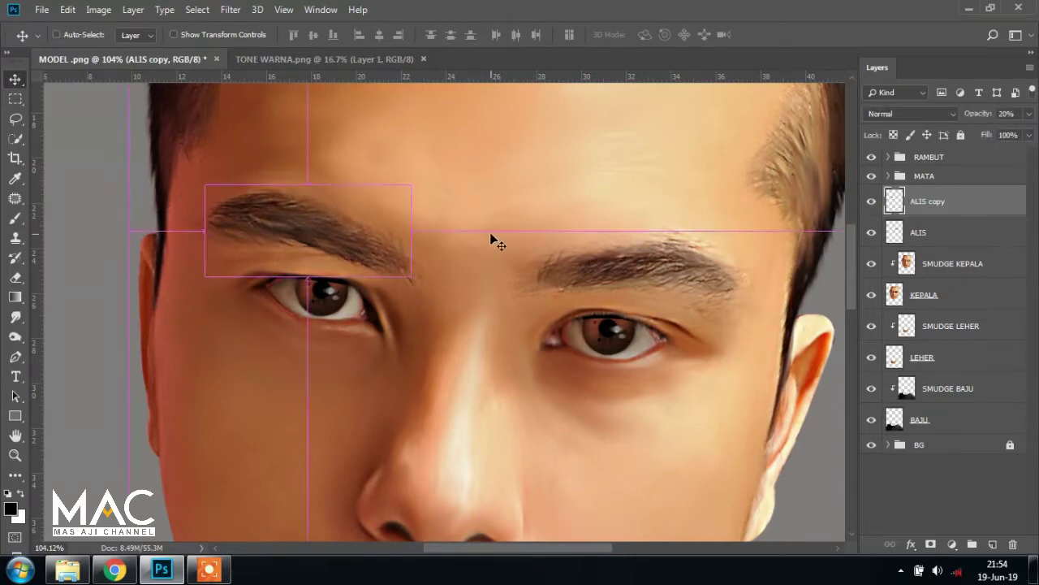
key(ctrl+t)
key(Down)
key(Down)
key(Down)
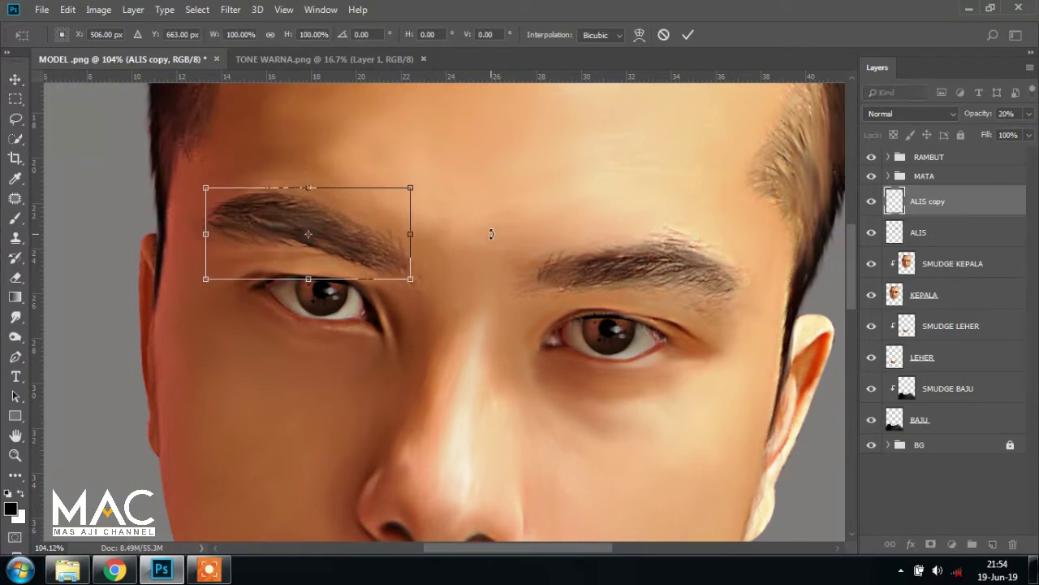
key(Down)
key(Down)
key(Down)
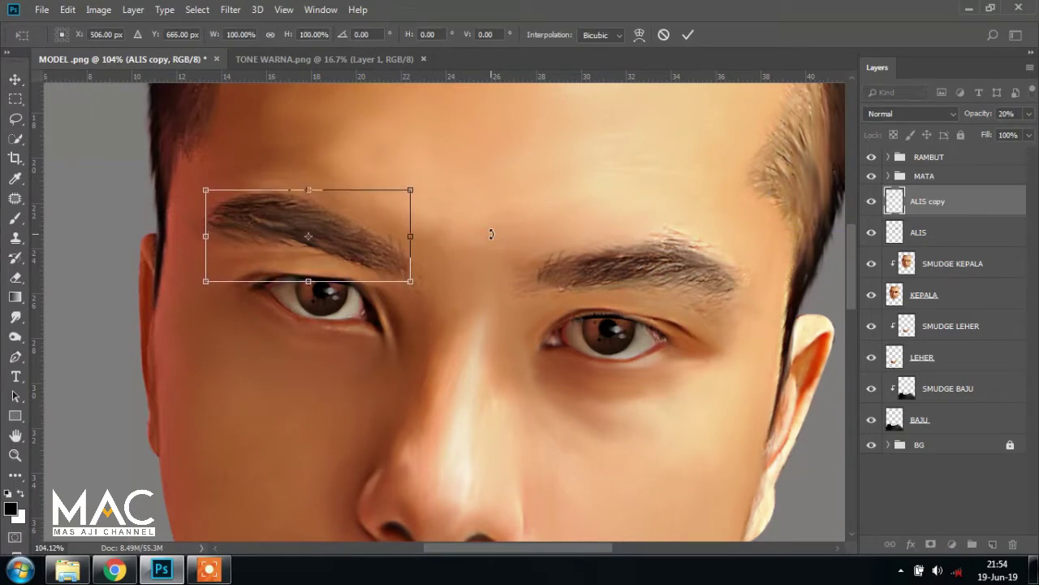
key(Return)
- Nudge the right eyebrow on ALIS down and squash its height flatter
click(948, 235)
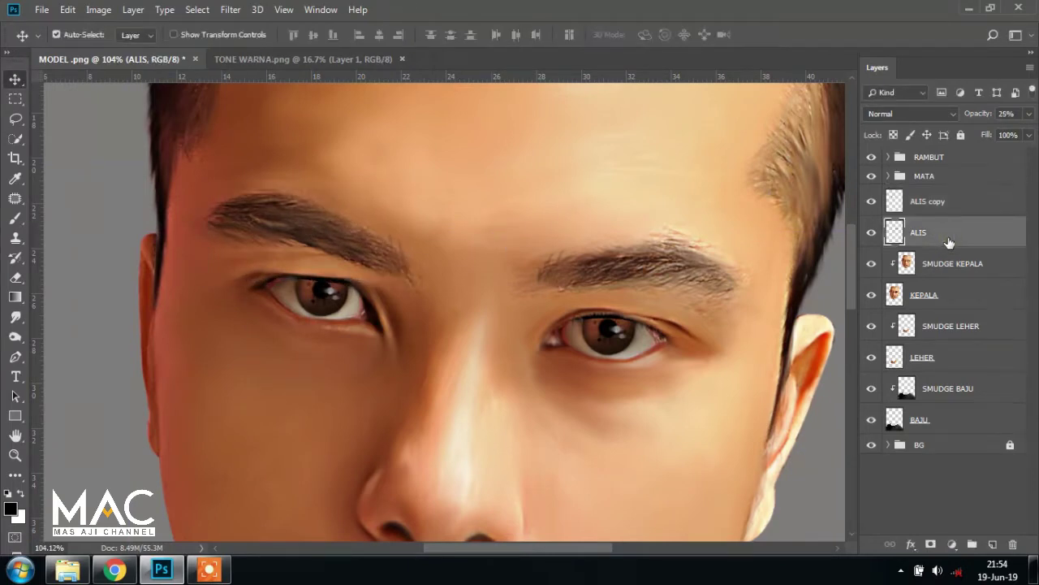
key(ctrl+t)
key(Up)
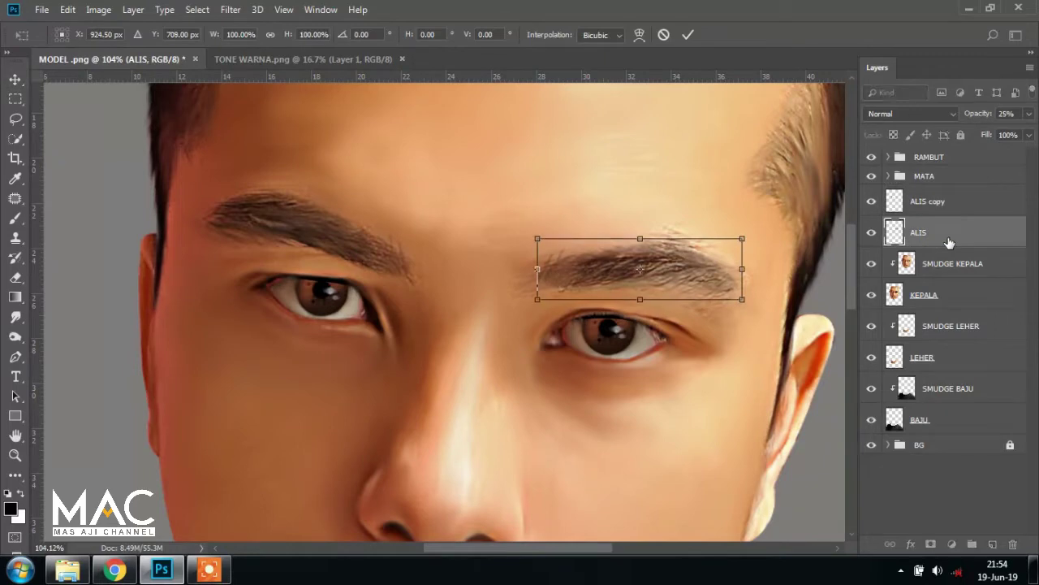
key(Down)
key(Down)
key(Down)
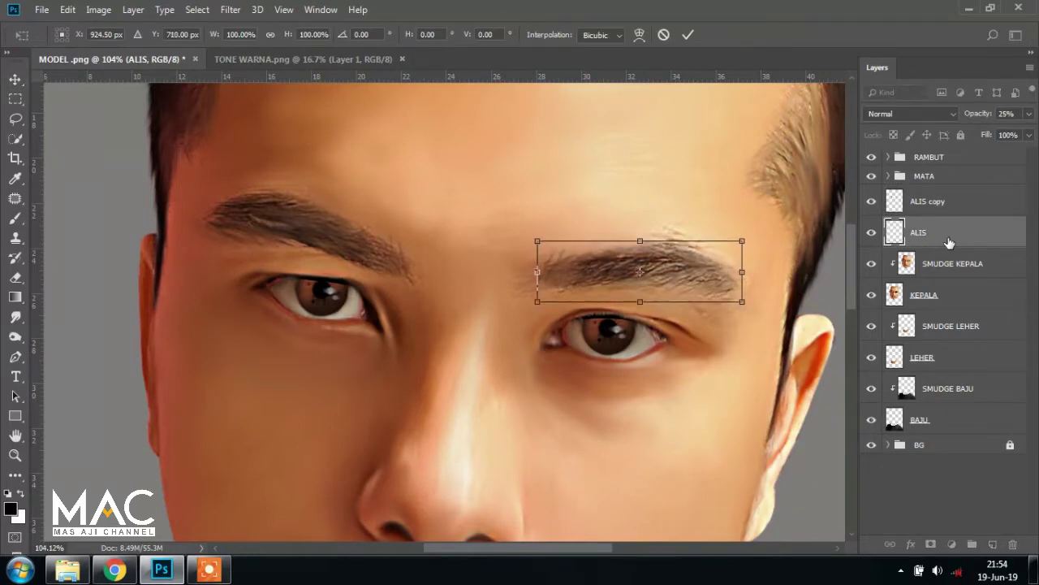
drag(640, 303, 642, 298)
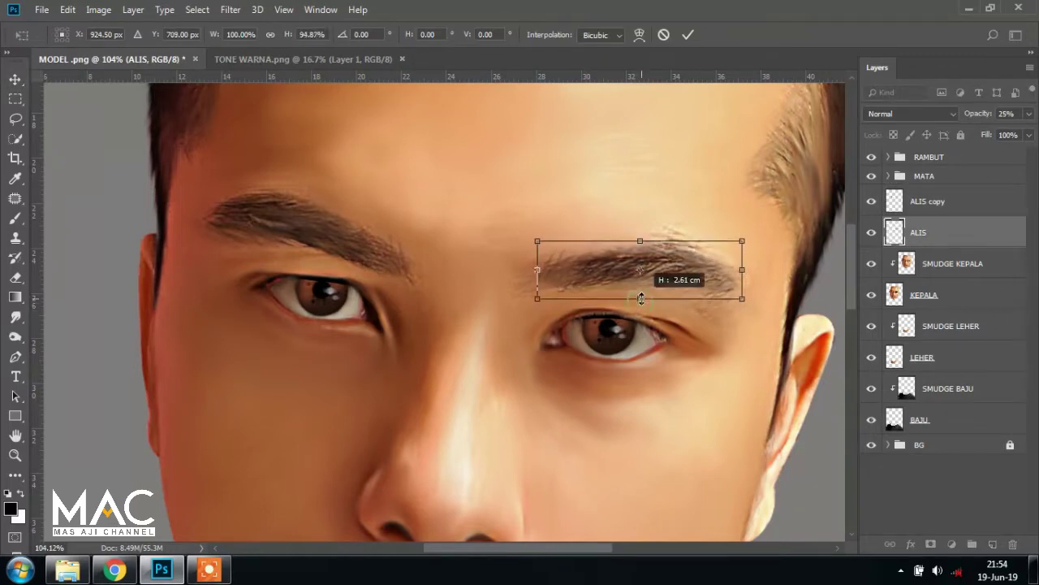
key(Return)
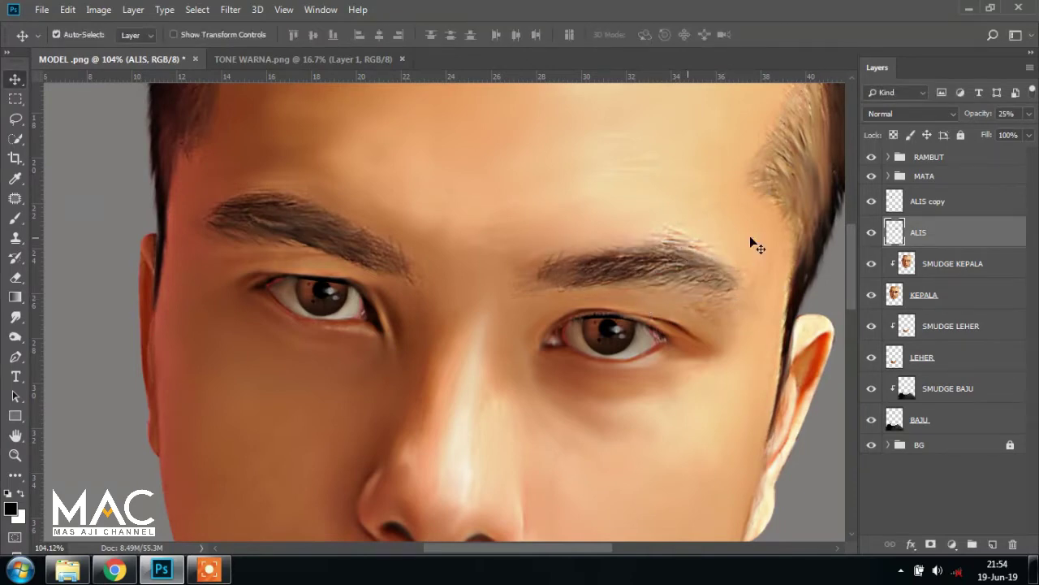
click(942, 268)
- Set up the Smudge tool at 55% strength with a 44 px brush on SMUDGE KEPALA
click(15, 316)
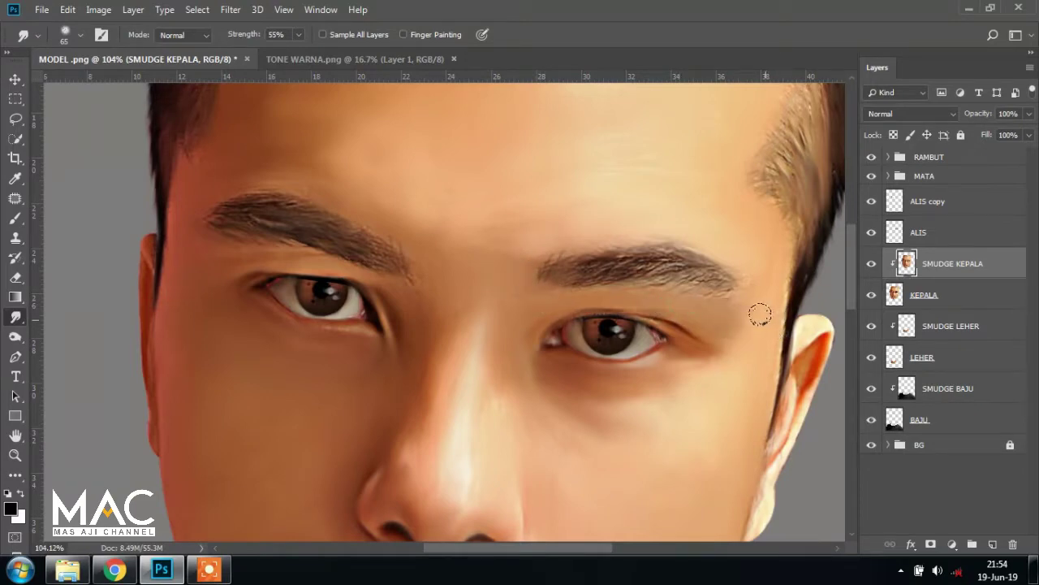
alt+right_click(752, 319)
drag(751, 319, 752, 341)
click(871, 264)
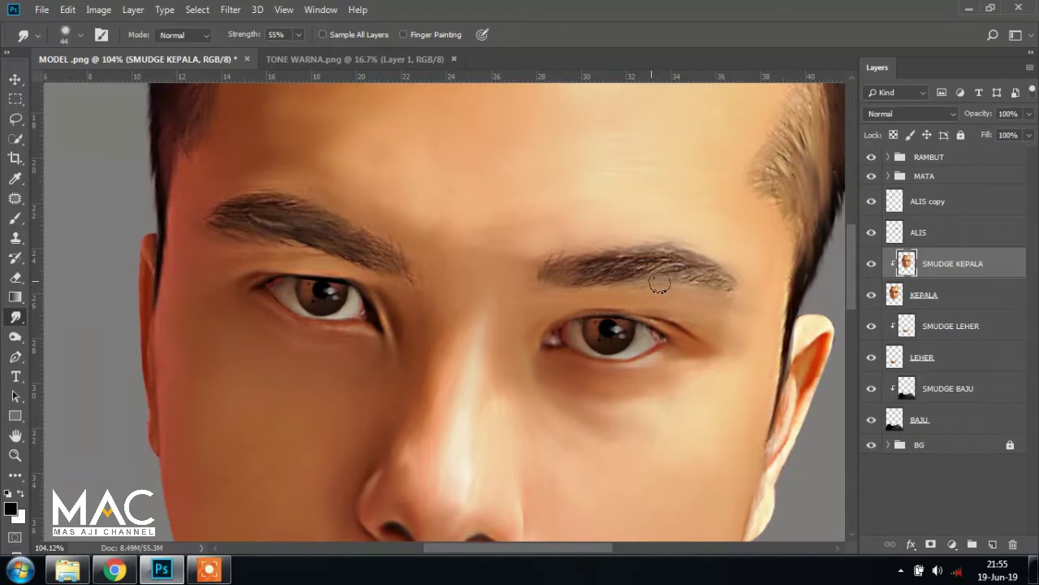
- Smudge the right brow tail, the left brow's inner end and top, and under the right brow
drag(693, 285, 744, 301)
mouse_move(240, 237)
mouse_down()
mouse_move(216, 249)
mouse_move(232, 243)
mouse_move(193, 222)
mouse_up()
mouse_move(299, 181)
mouse_down()
mouse_move(214, 198)
mouse_move(320, 203)
mouse_move(398, 241)
mouse_move(244, 243)
mouse_up()
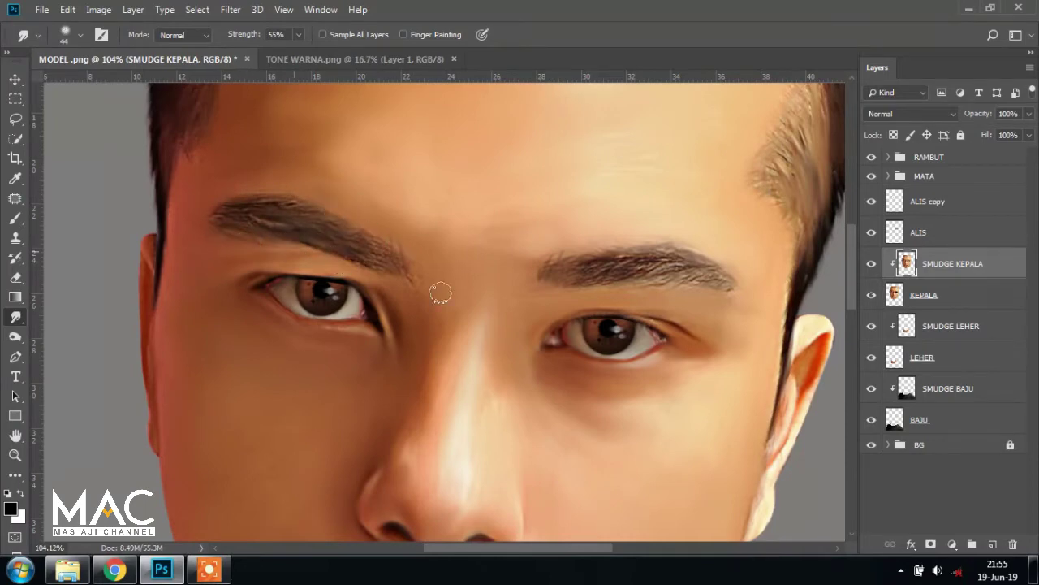
drag(589, 293, 715, 293)
- Set the ALIS layer to 30% opacity and ALIS copy to 20%
key(v)
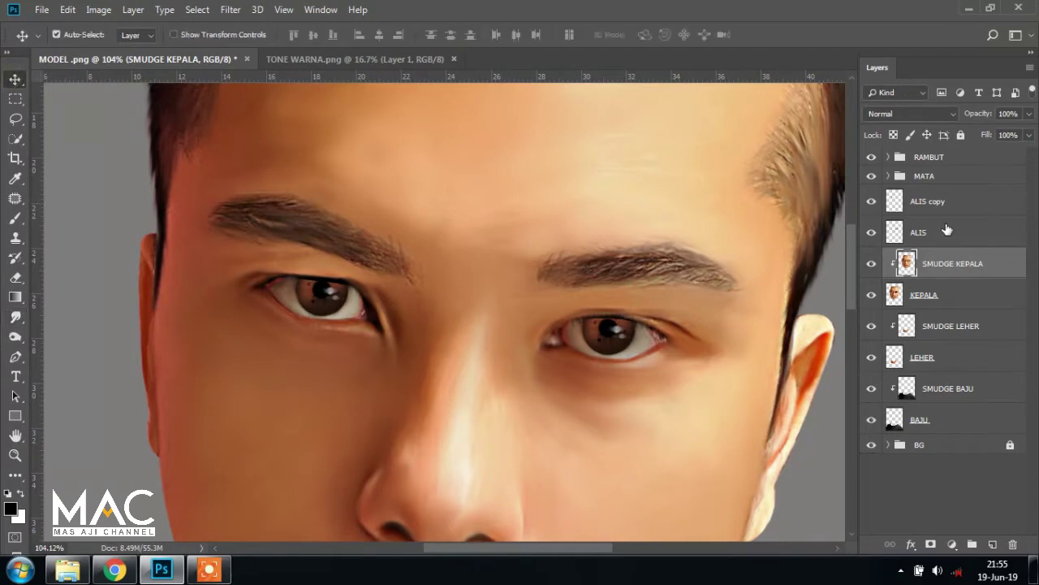
click(946, 231)
click(961, 201)
click(950, 237)
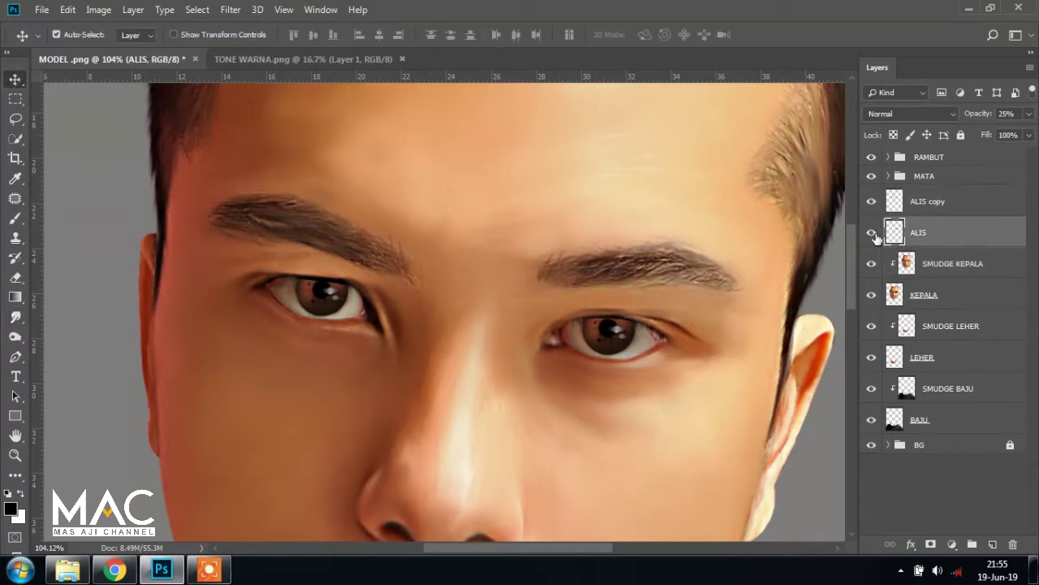
click(871, 232)
click(1007, 115)
text(5)
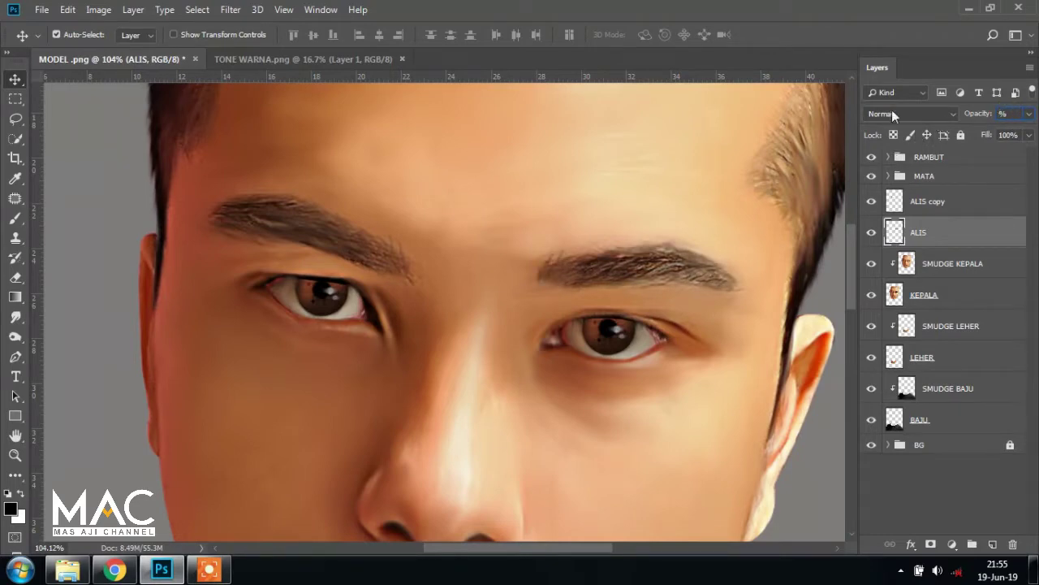
key(BackSpace)
text(0)
key(Return)
click(954, 202)
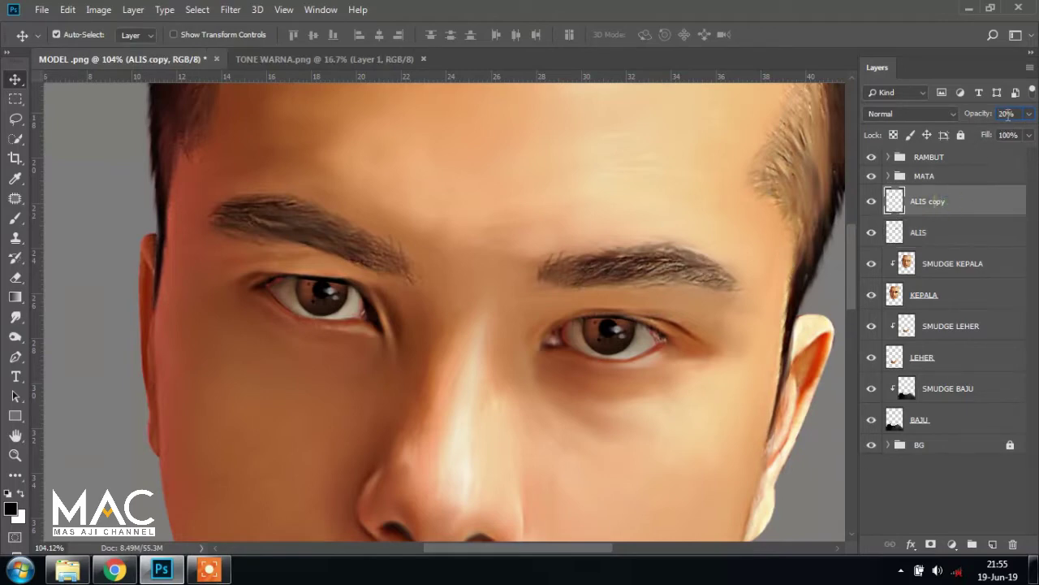
text(20)
- Revise ALIS to 25% opacity, then select both ALIS and ALIS copy
click(427, 267)
key(ctrl+minus)
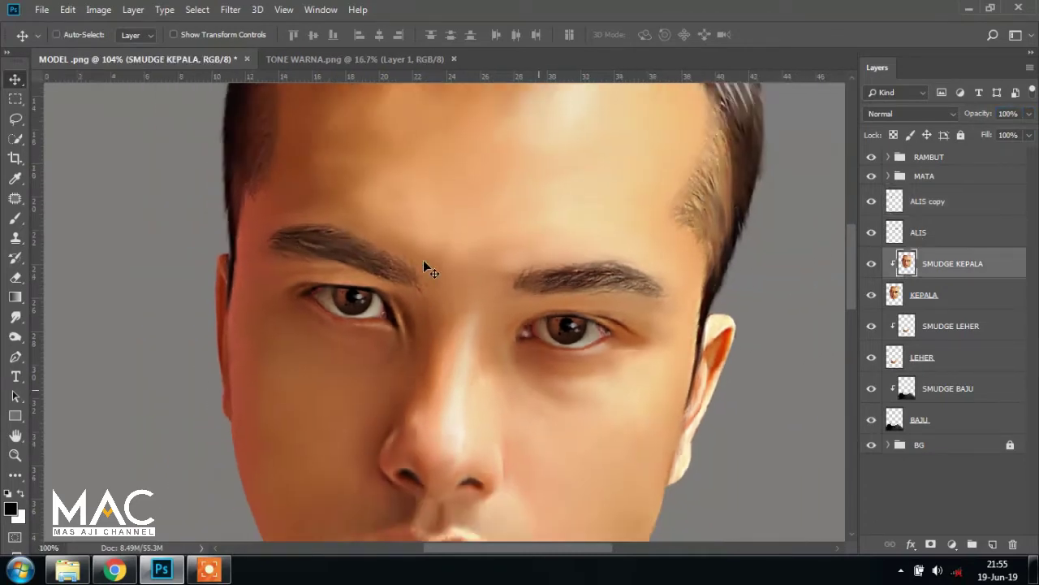
key(ctrl+minus)
key(ctrl+minus)
key(ctrl+minus)
key(ctrl+minus)
key(ctrl+minus)
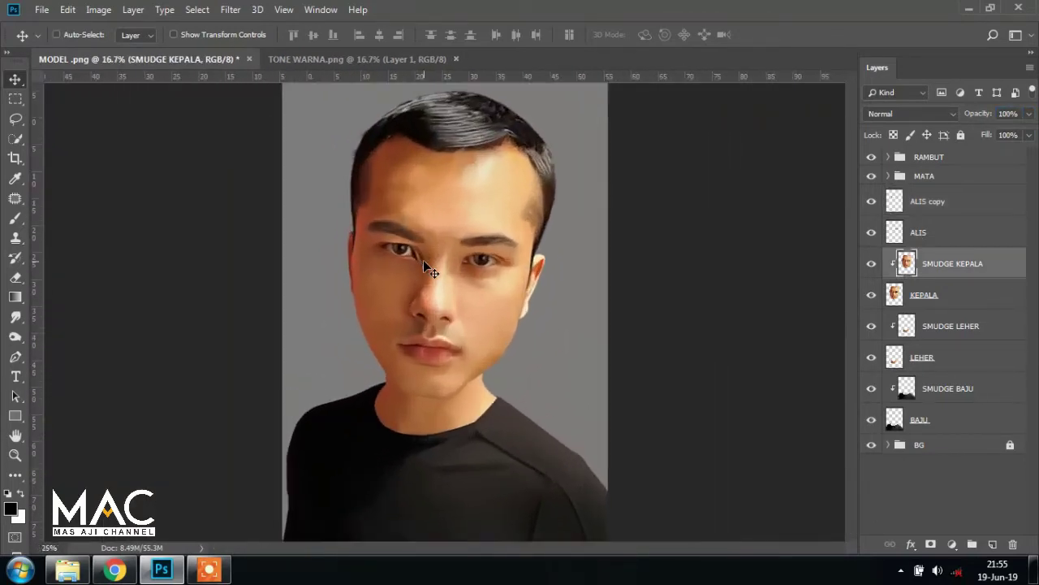
scroll(423, 268, up, 3)
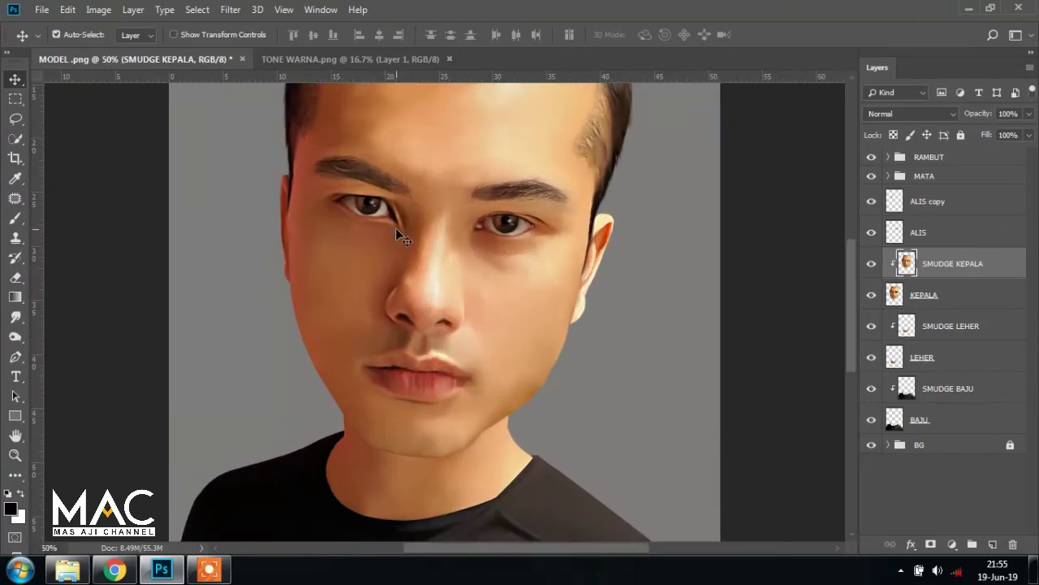
scroll(539, 246, up, 1)
scroll(543, 251, up, 1)
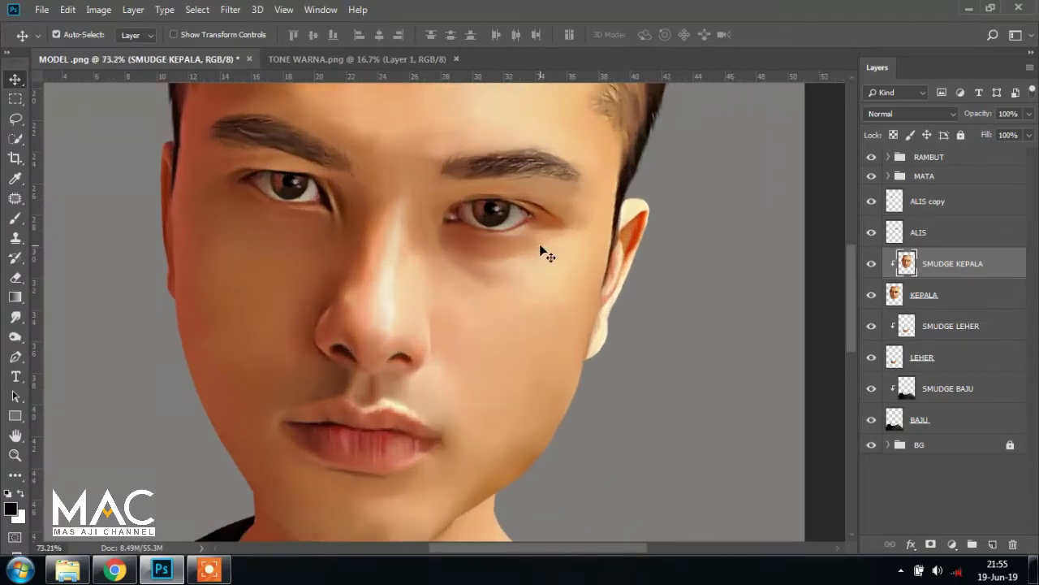
scroll(520, 223, up, 1)
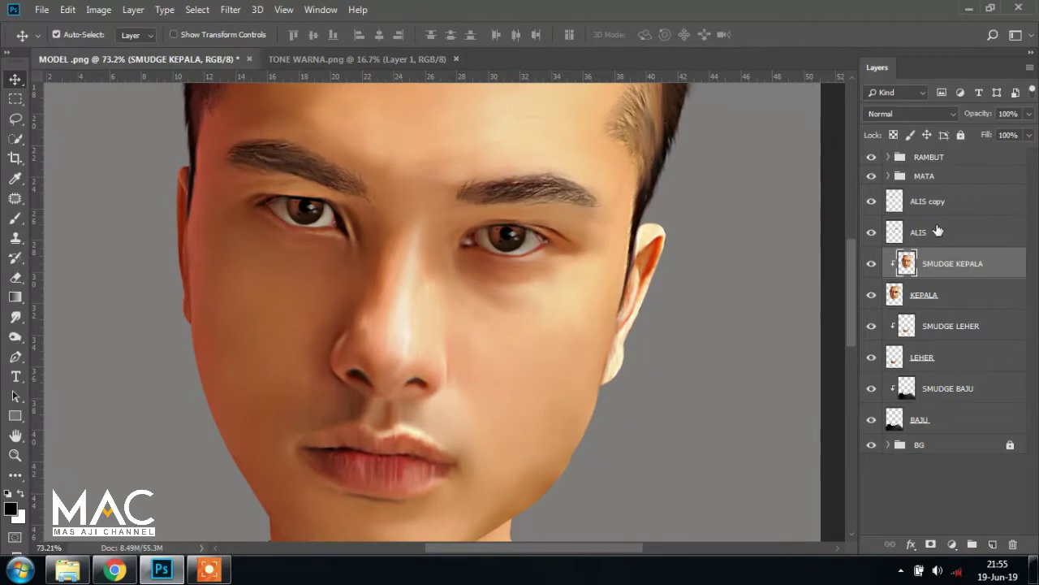
click(936, 232)
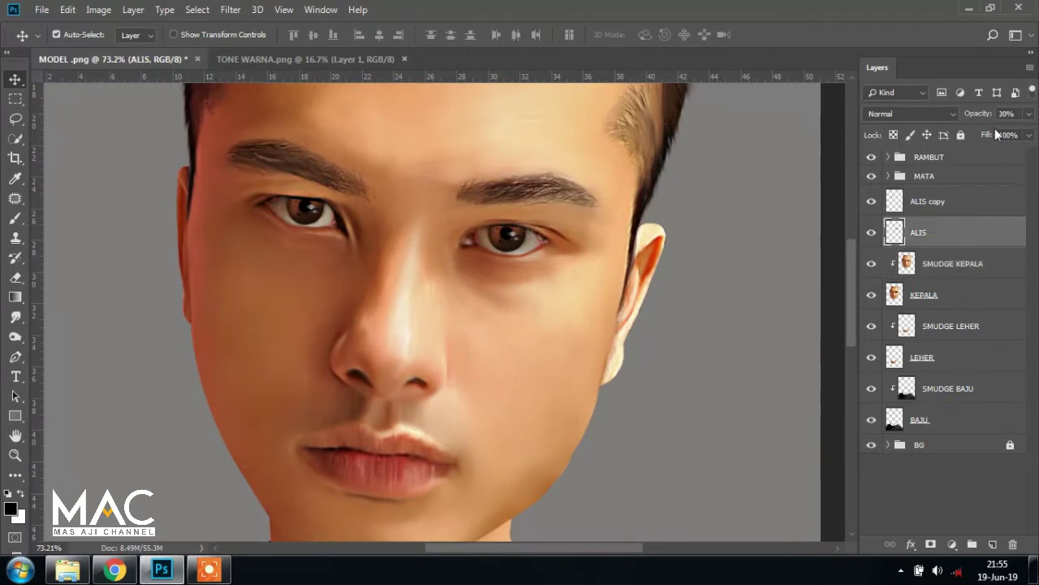
click(872, 233)
double_click(1007, 113)
text(25)
click(926, 201)
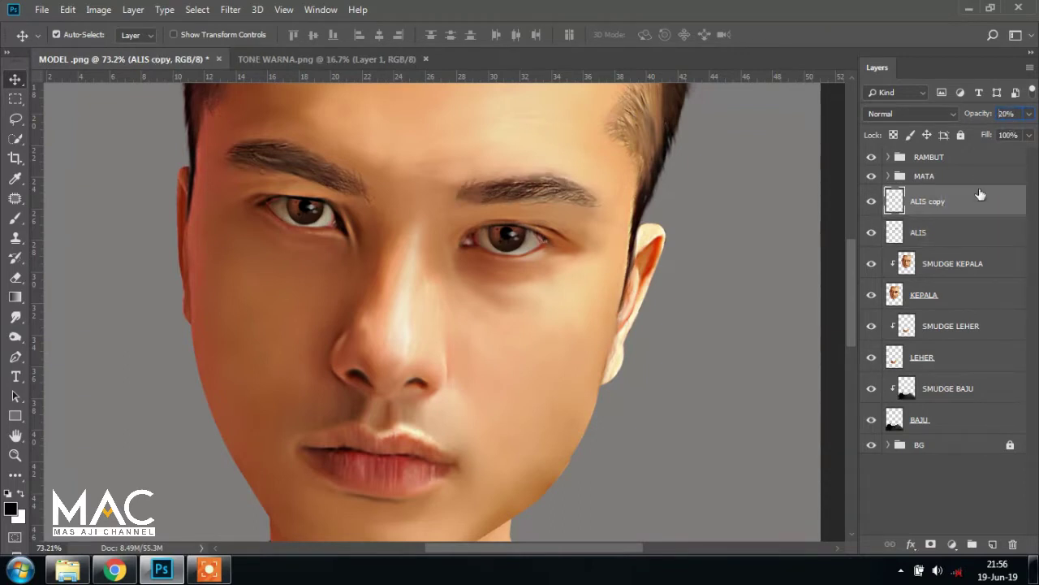
shift+click(946, 233)
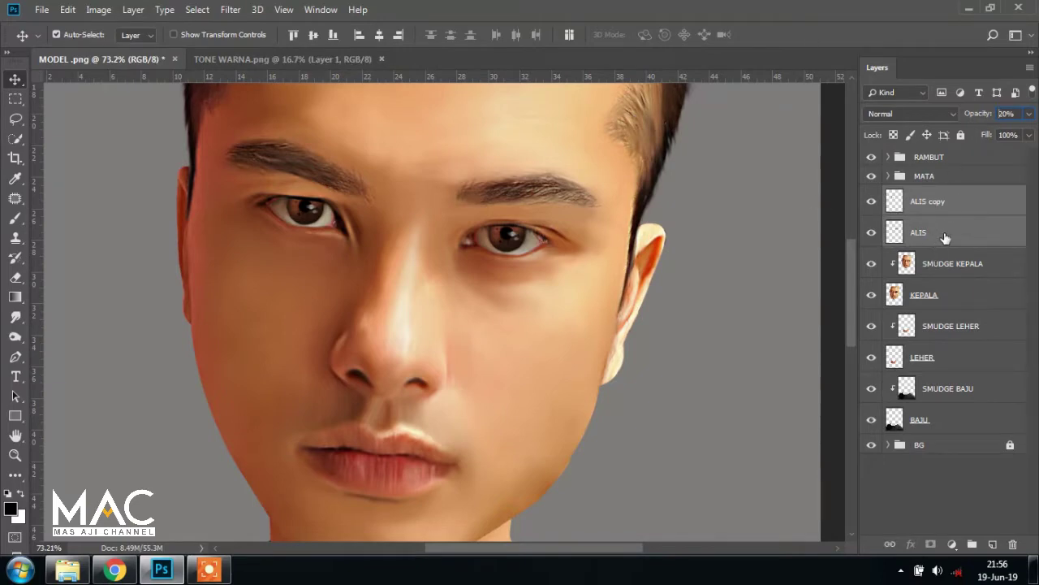
- Merge ALIS and ALIS copy into one layer and rename it ALIS
click(133, 10)
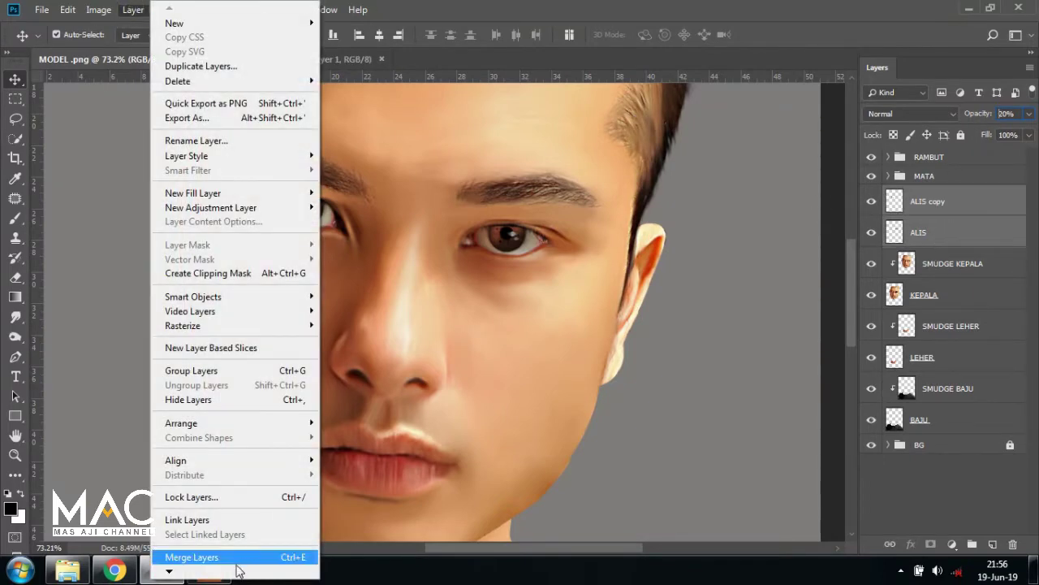
click(192, 557)
click(921, 202)
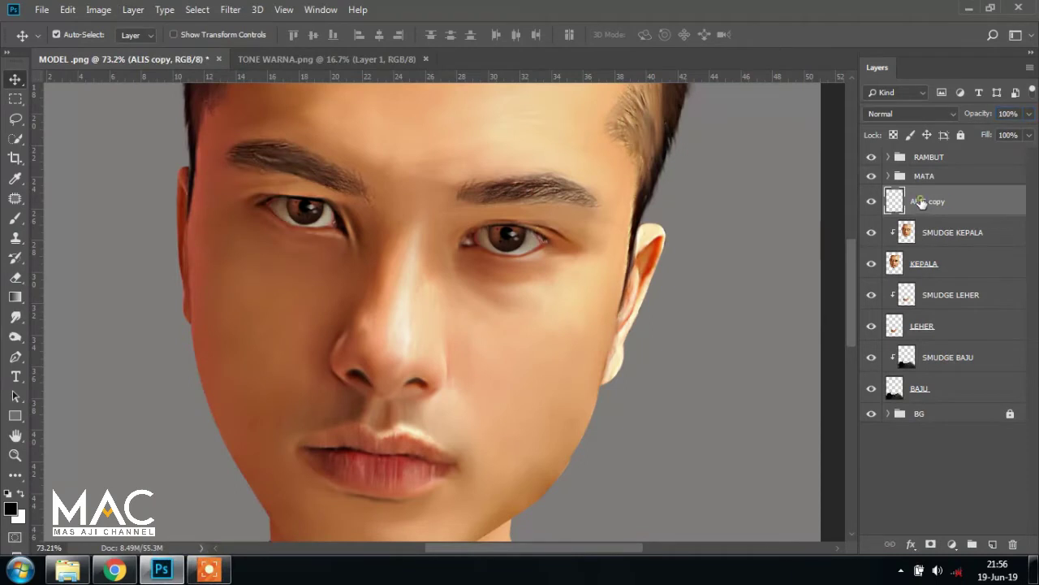
double_click(942, 203)
key(BackSpace)
key(Return)
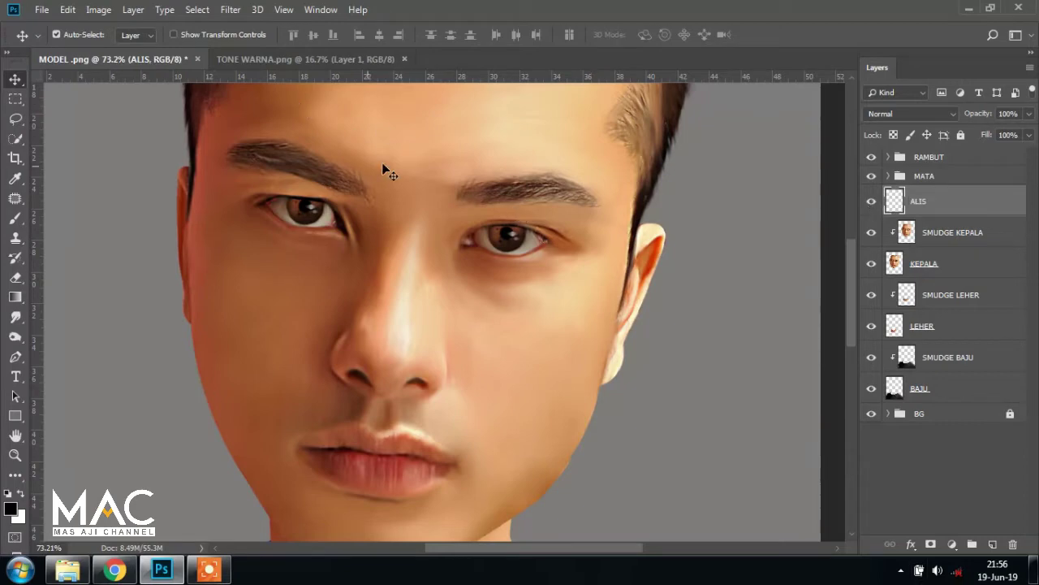
scroll(455, 229, down, 2)
scroll(458, 227, down, 2)
scroll(463, 228, down, 1)
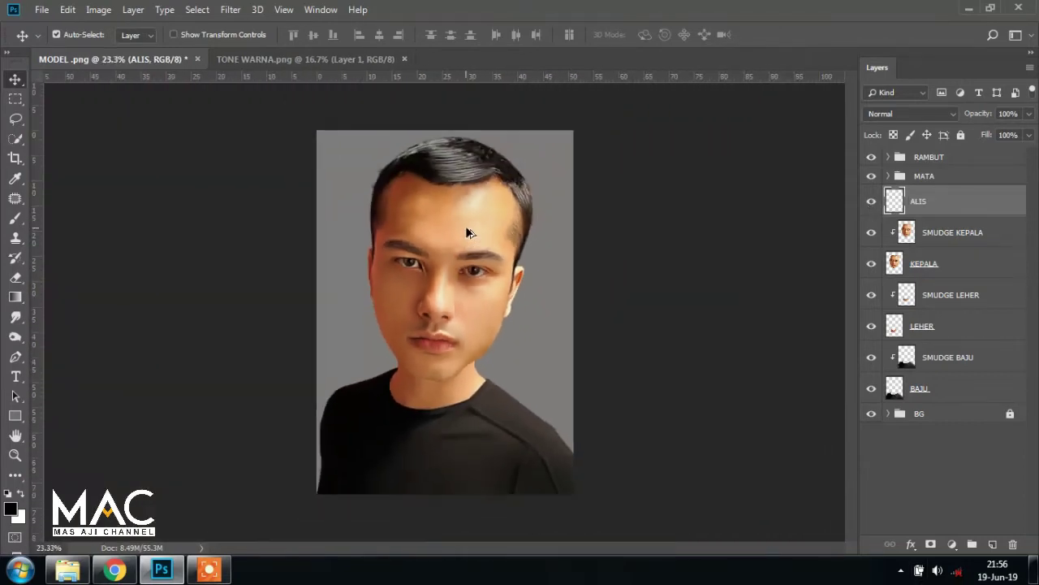
scroll(471, 243, down, 1)
scroll(479, 270, up, 1)
scroll(497, 305, down, 1)
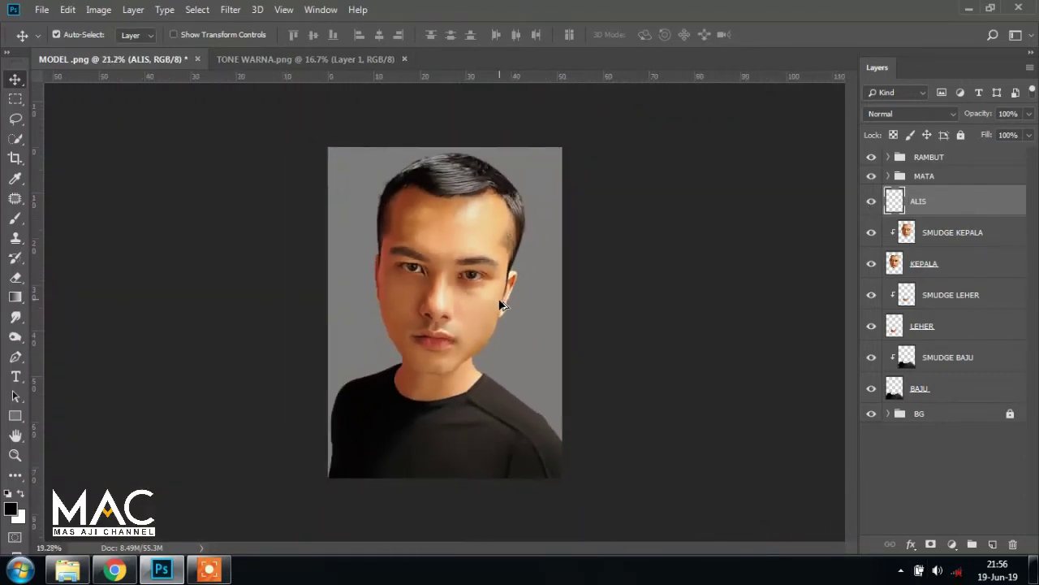
scroll(474, 331, up, 1)
scroll(478, 332, up, 1)
scroll(479, 333, down, 2)
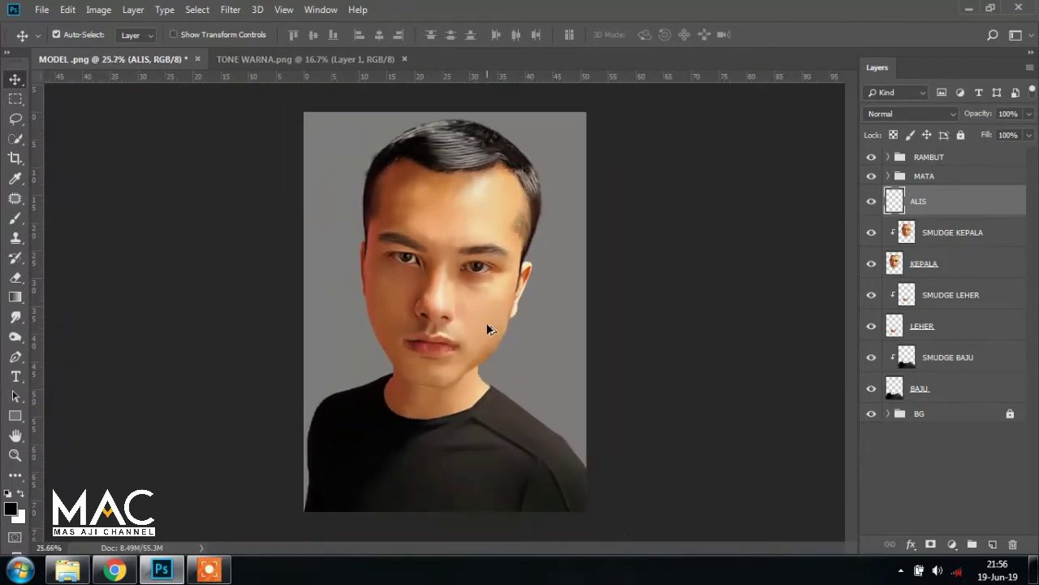
scroll(488, 324, up, 2)
scroll(490, 321, up, 1)
scroll(490, 319, up, 1)
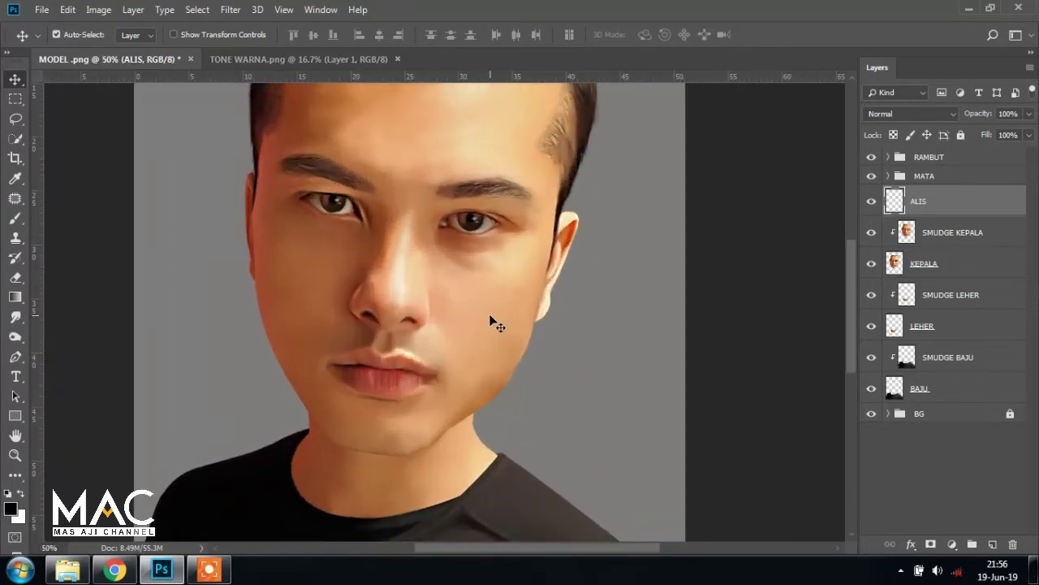
scroll(496, 278, down, 1)
scroll(520, 260, up, 1)
scroll(543, 246, down, 1)
scroll(543, 250, up, 1)
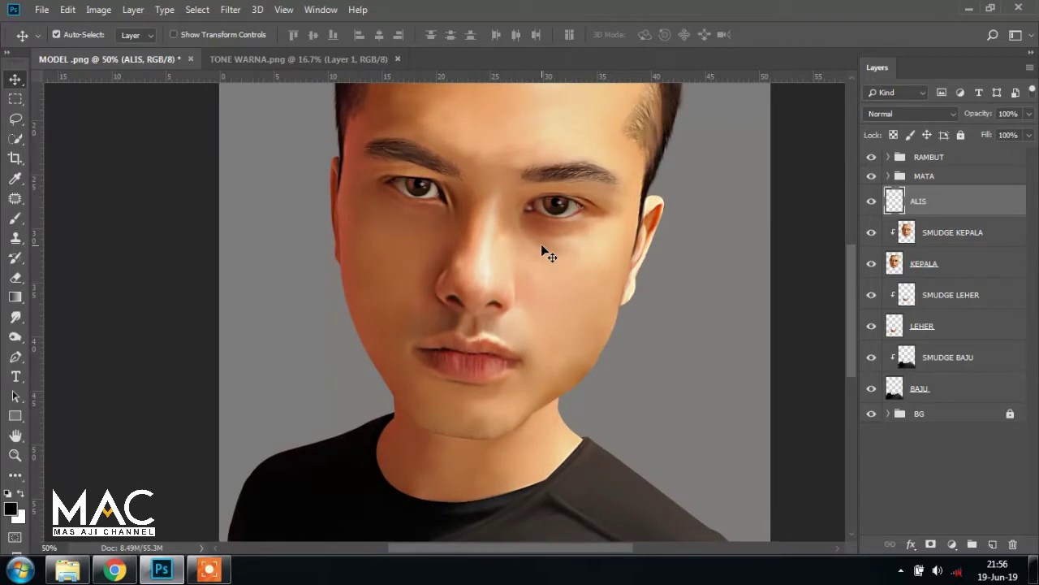
scroll(541, 254, down, 1)
scroll(533, 303, down, 1)
scroll(487, 288, up, 1)
scroll(460, 284, up, 2)
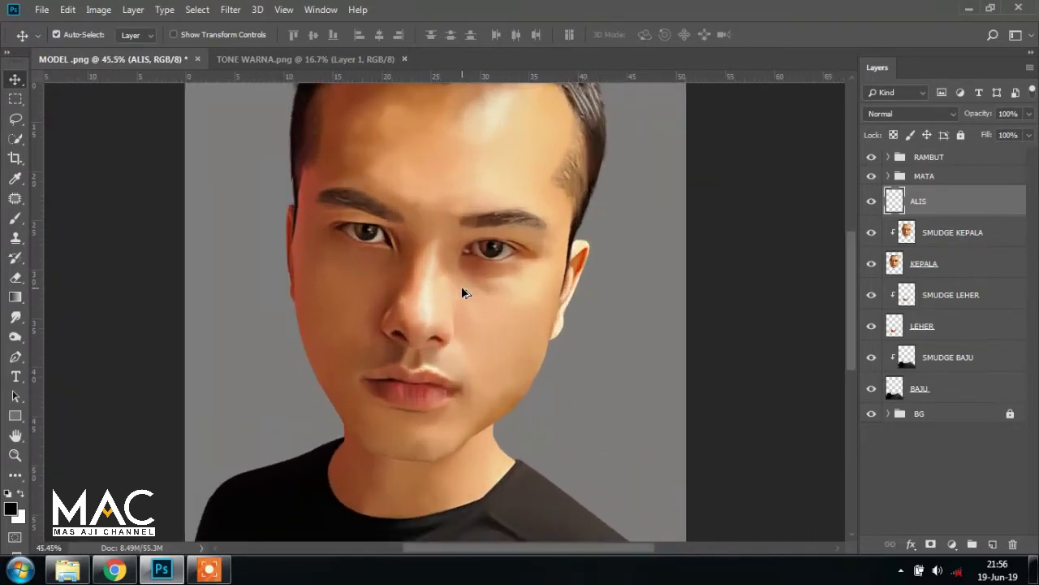
scroll(458, 213, down, 1)
scroll(469, 241, down, 1)
scroll(468, 241, up, 1)
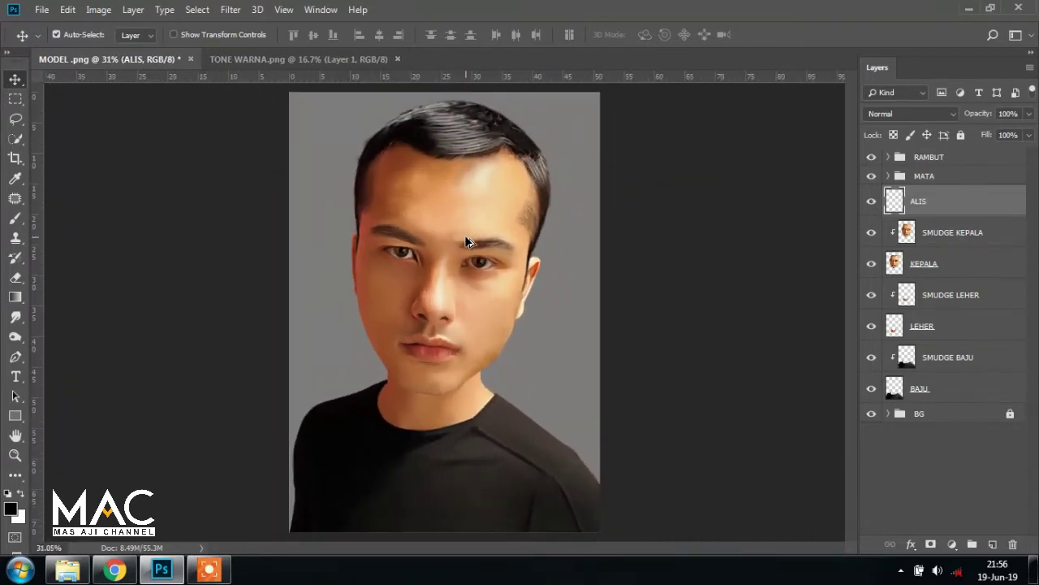
scroll(469, 242, up, 1)
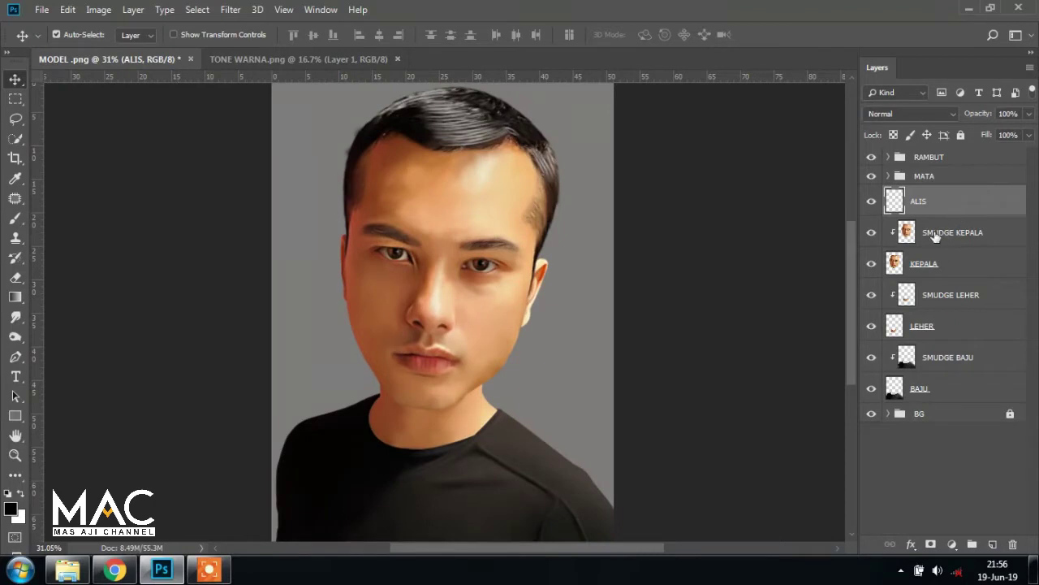
- Group SMUDGE KEPALA and KEPALA into a group named KEPALA
click(954, 235)
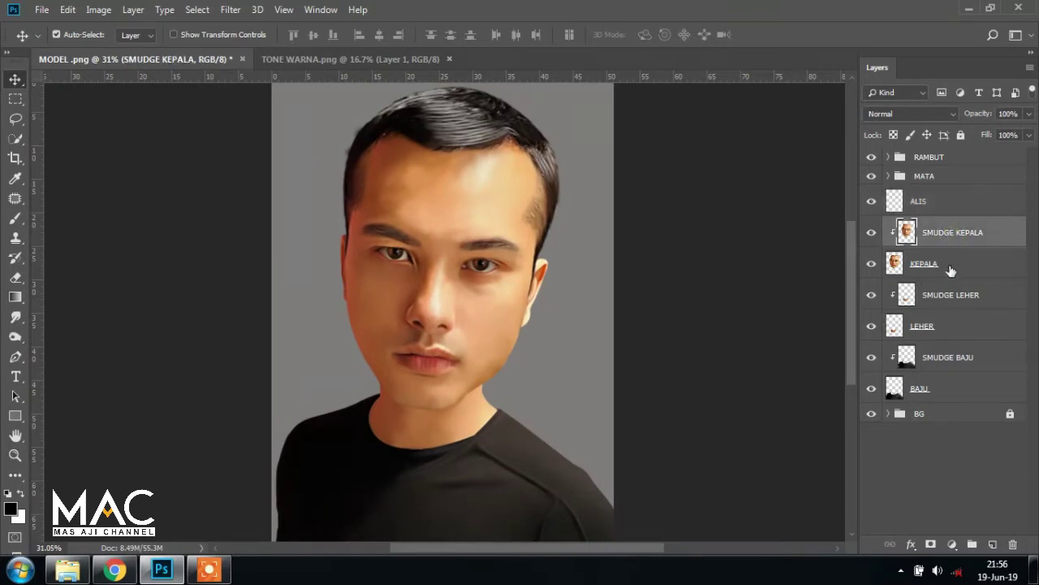
shift+click(954, 262)
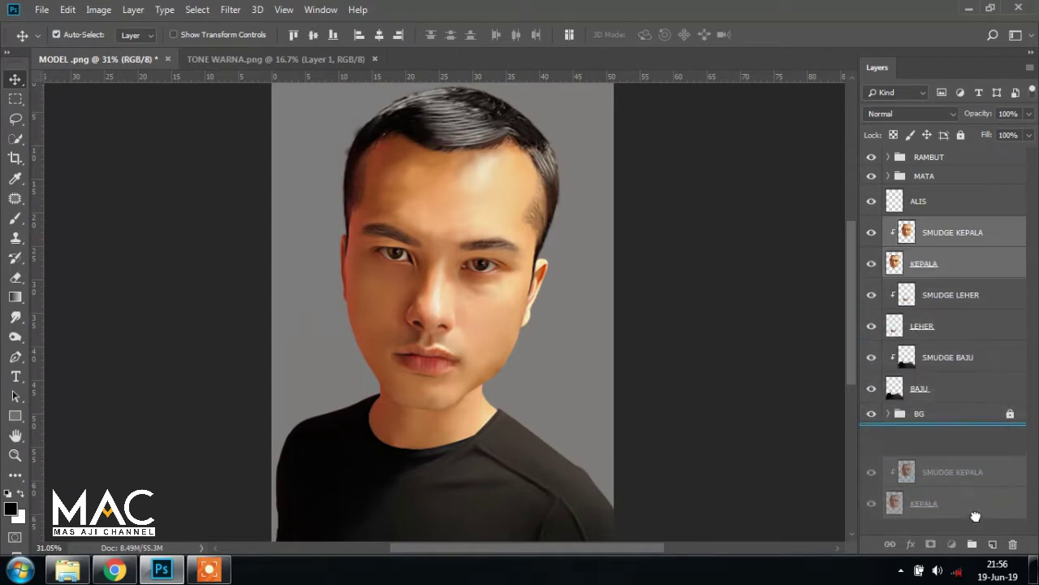
drag(965, 278, 958, 426)
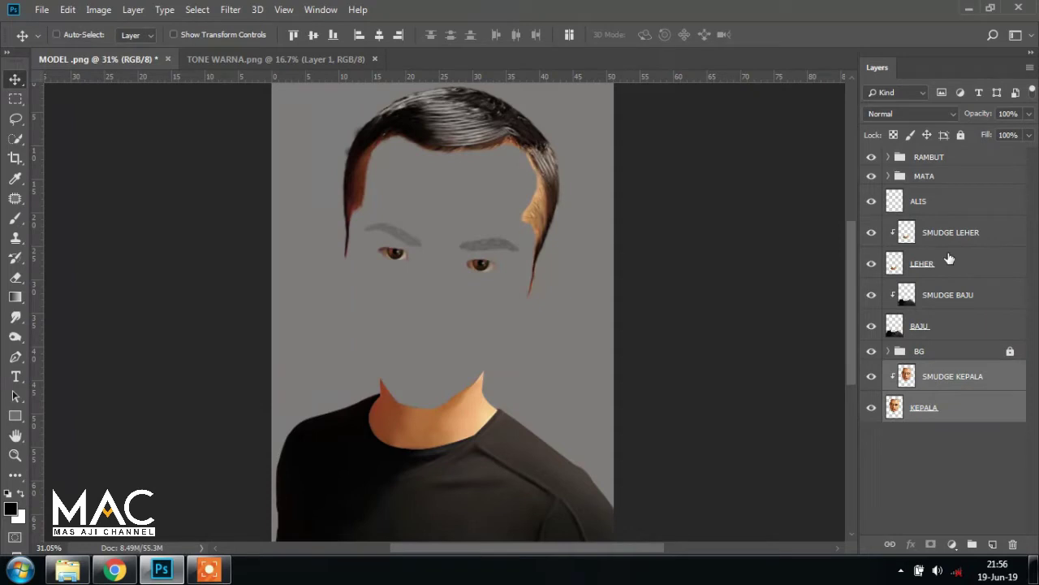
key(ctrl+z)
drag(949, 271, 972, 545)
double_click(930, 225)
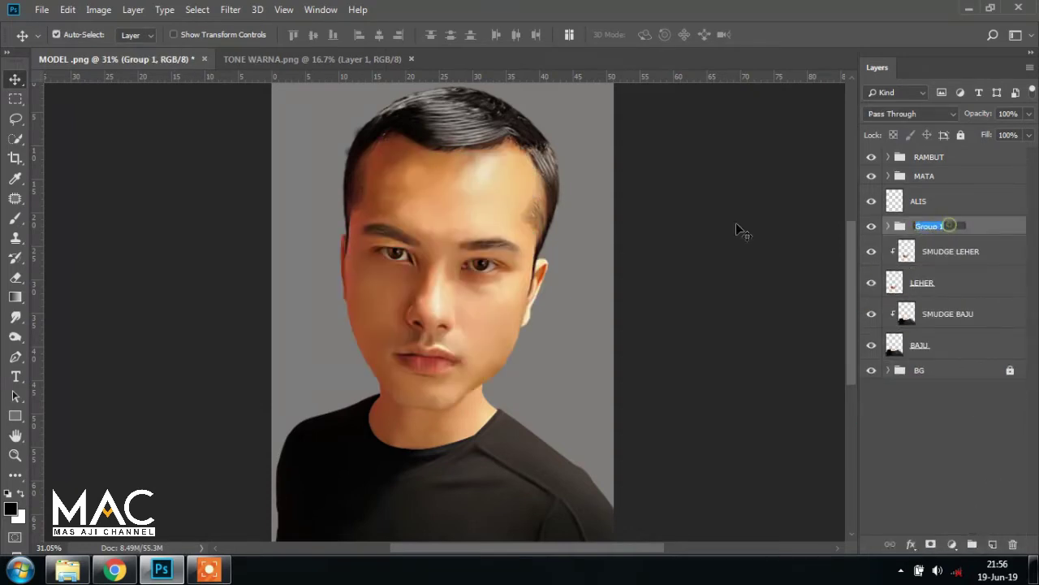
key(BackSpace)
text(PALA)
key(Return)
- Group SMUDGE LEHER and LEHER into a group named LEHER
click(967, 255)
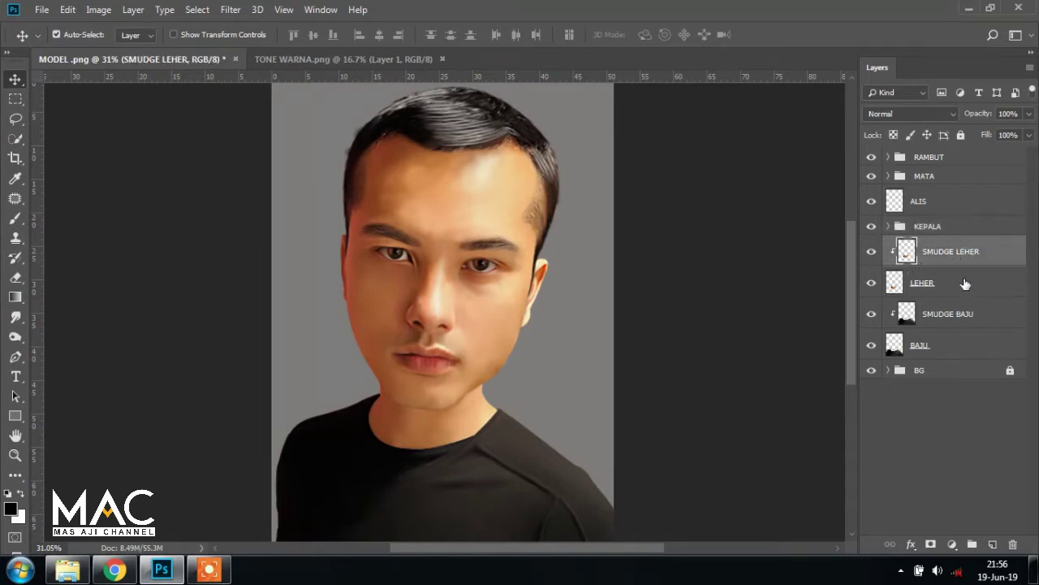
shift+click(965, 281)
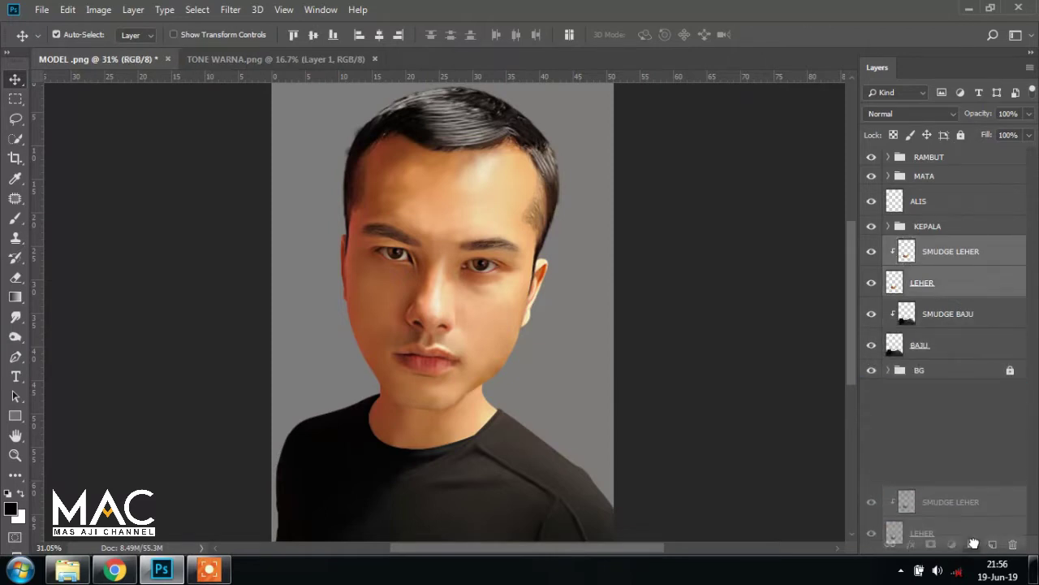
drag(965, 297, 972, 543)
double_click(930, 246)
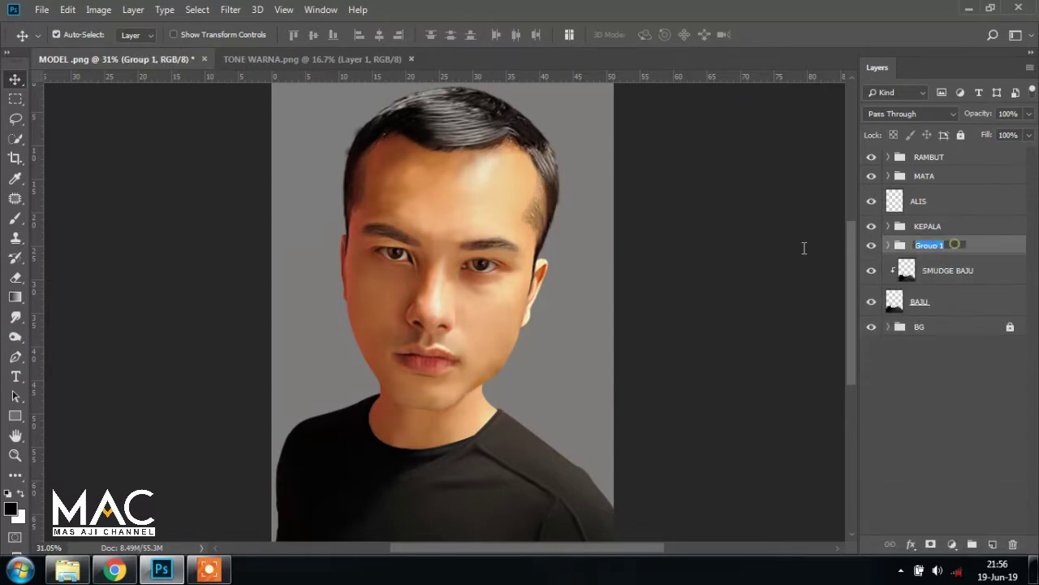
text(LEHER)
key(Return)
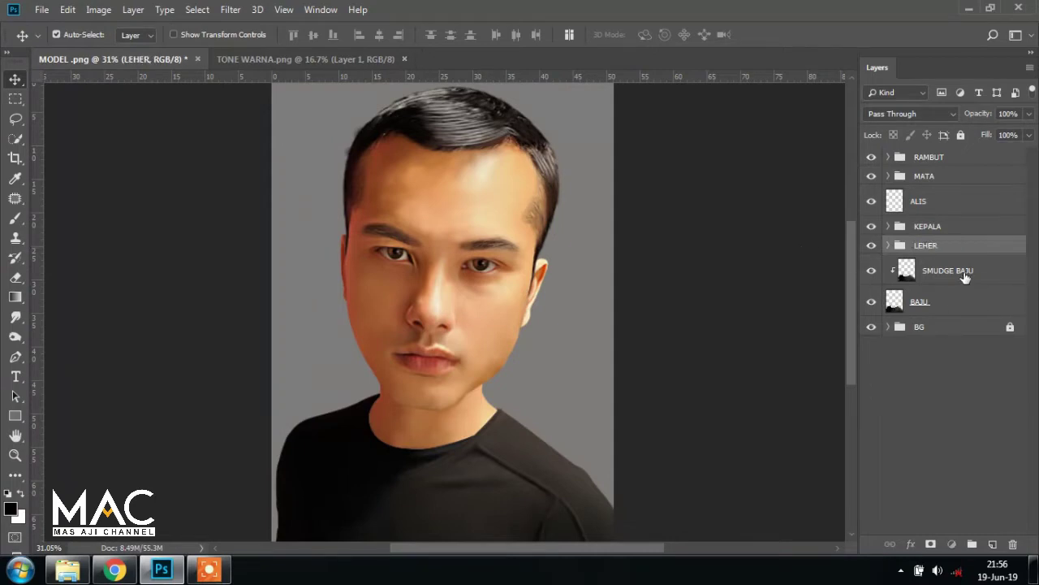
- Group SMUDGE BAJU and BAJU into a group named BAJU
click(966, 278)
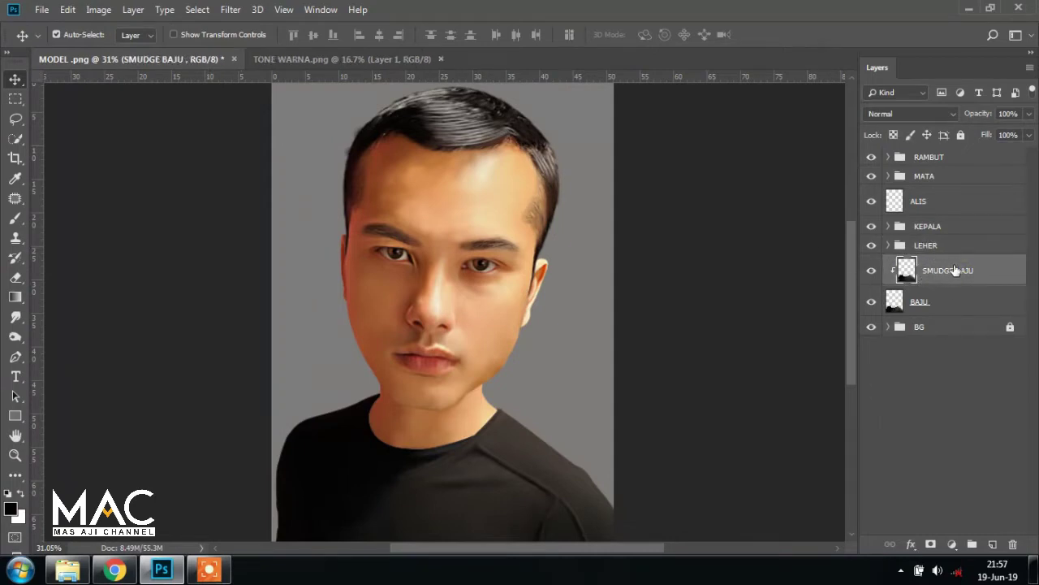
shift+click(950, 306)
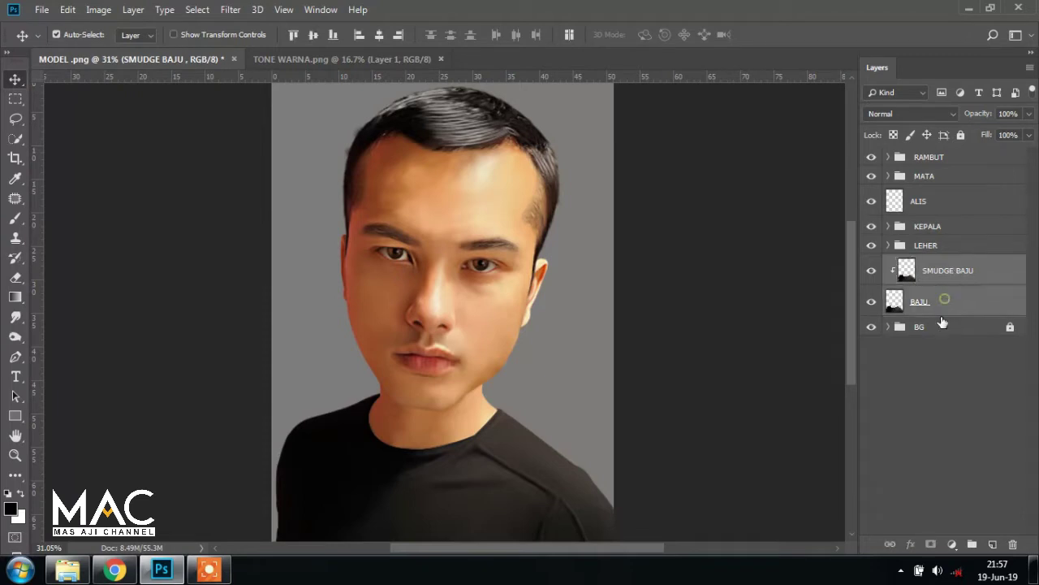
mouse_move(950, 306)
mouse_down()
mouse_move(984, 532)
mouse_move(973, 544)
mouse_up()
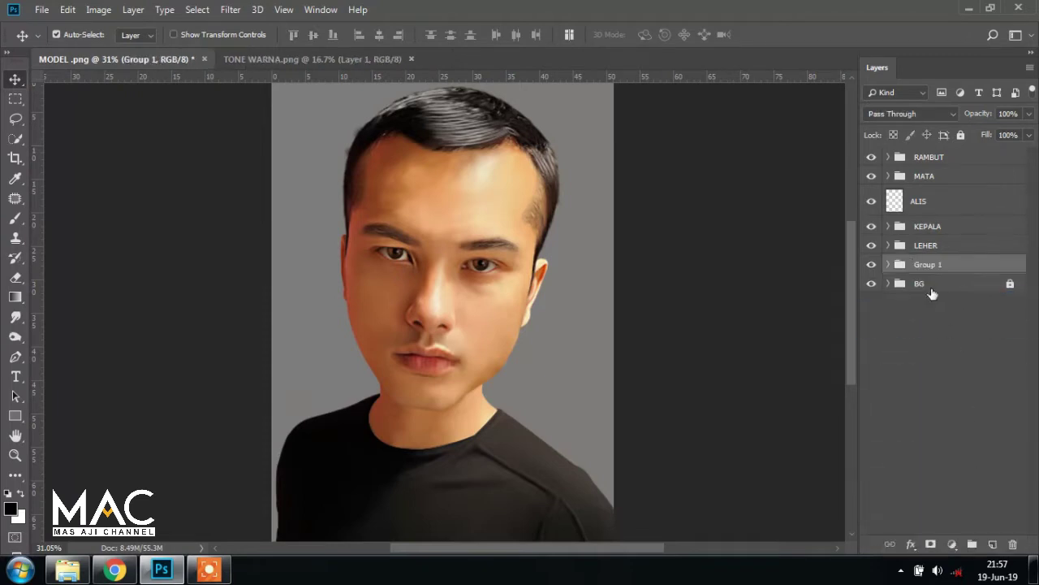
double_click(930, 264)
key(BackSpace)
text(BAJU)
key(Return)
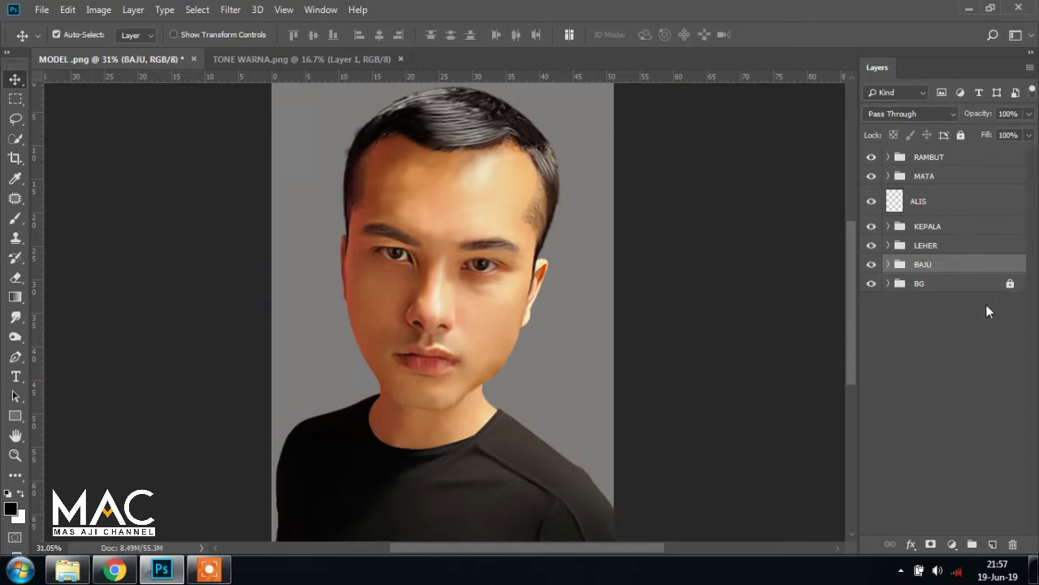
- Expand the KEPALA group and select its SMUDGE KEPALA layer
click(964, 227)
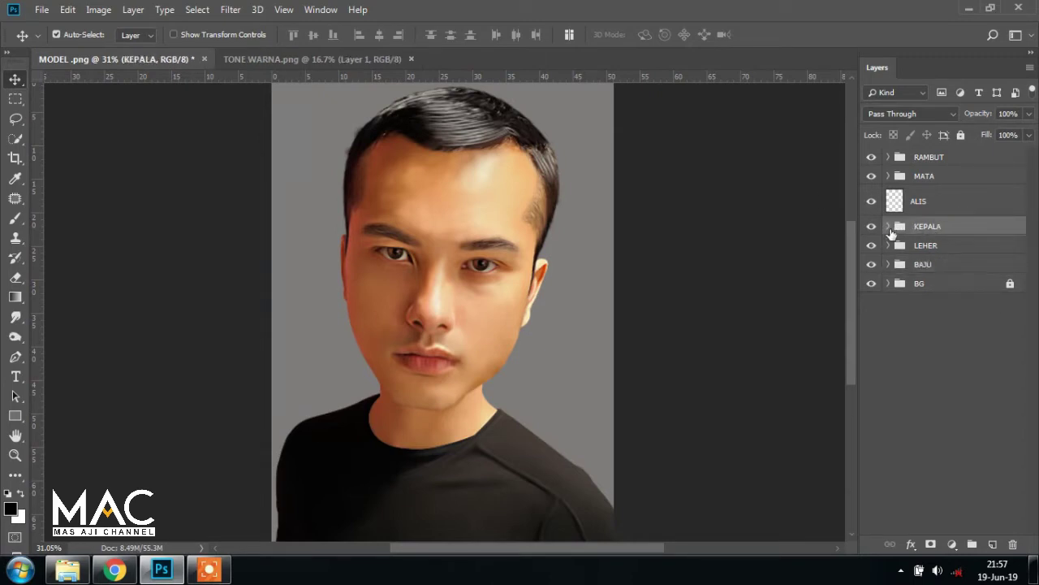
click(891, 230)
click(951, 250)
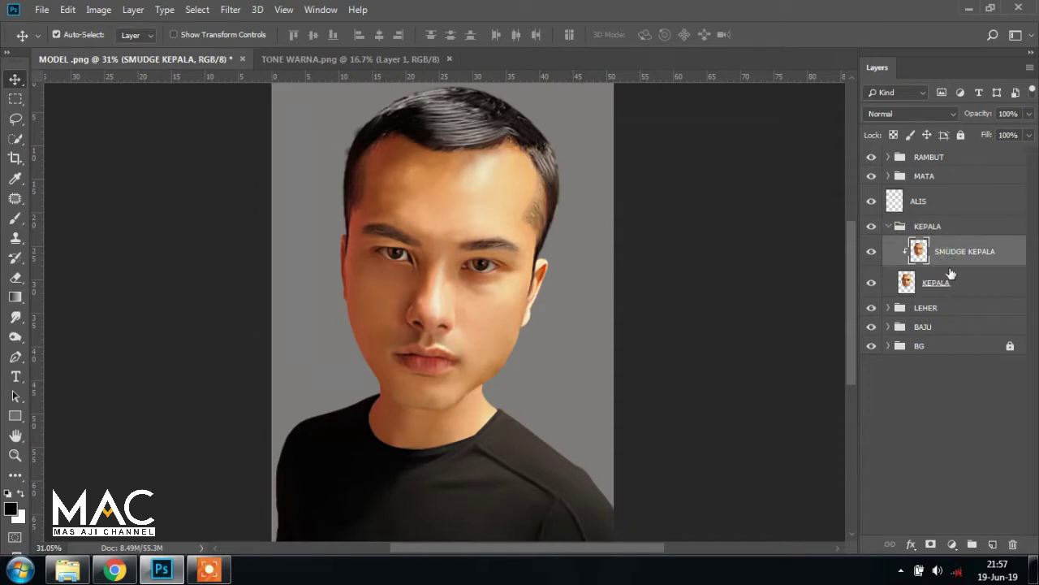
click(945, 282)
click(958, 257)
click(355, 62)
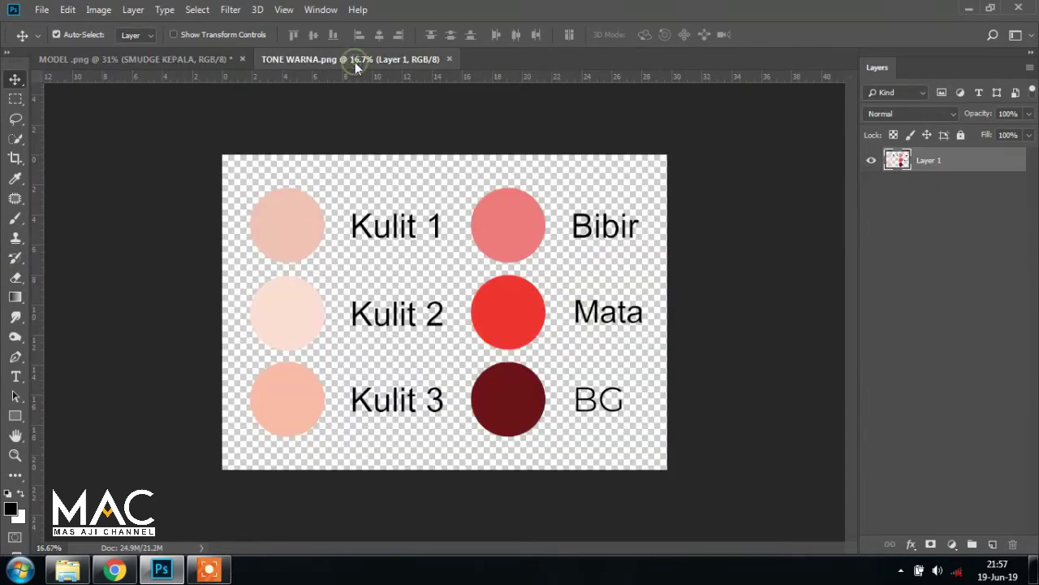
click(149, 61)
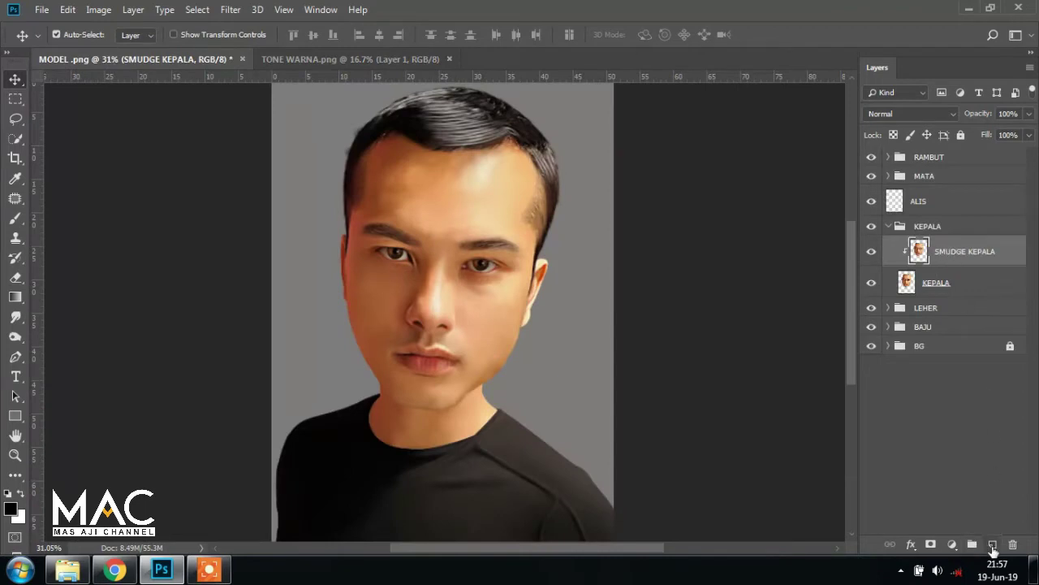
- Add a blank layer named KULIT 1 above SMUDGE KEPALA and show the TONE WARNA swatches
click(993, 545)
double_click(937, 251)
key(BackSpace)
text(KULIT 1)
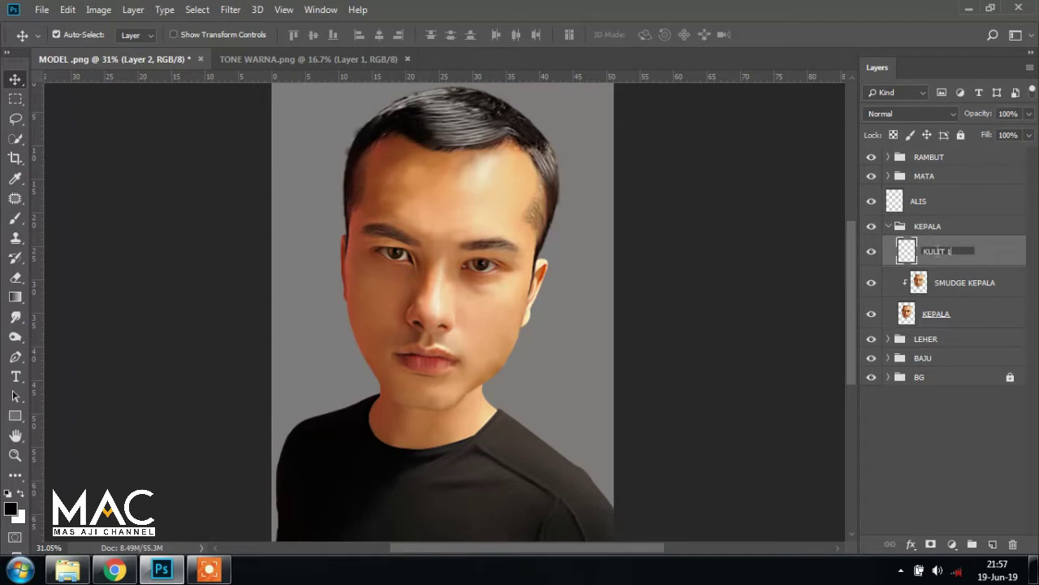
key(Return)
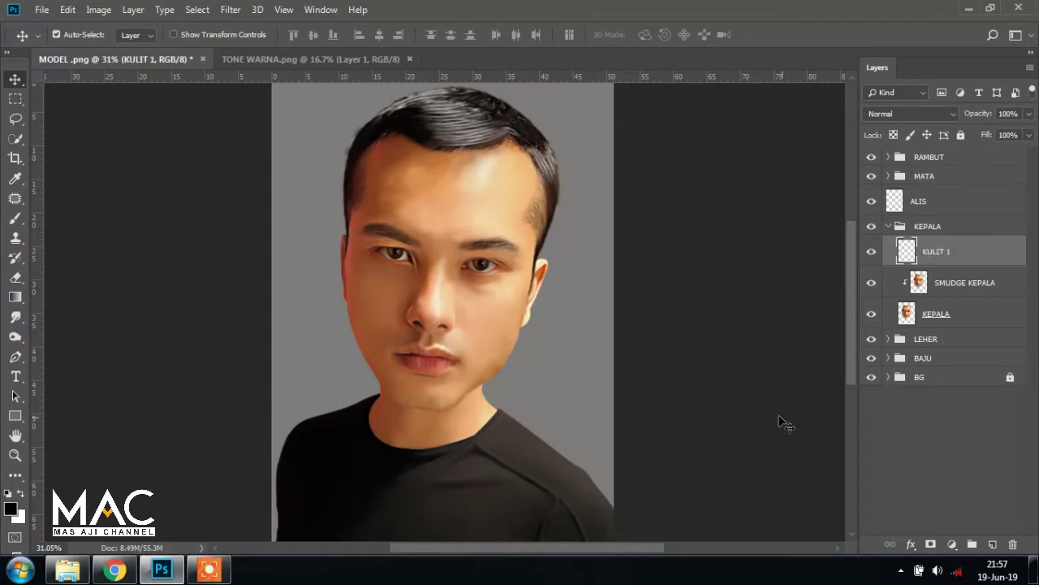
click(346, 60)
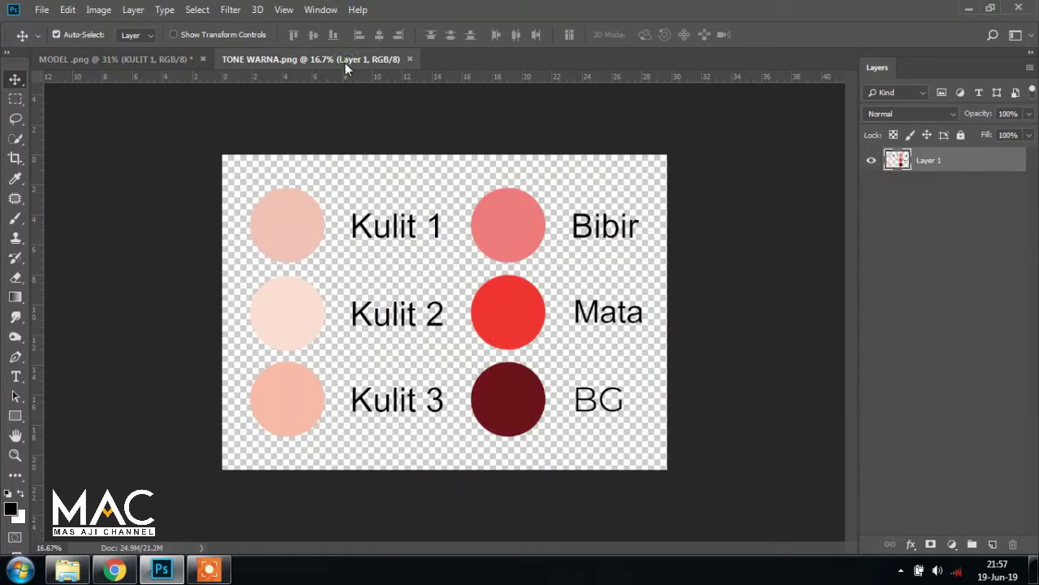
- Sample the pale Kulit 1 swatch as the foreground colour and return to MODEL
click(10, 510)
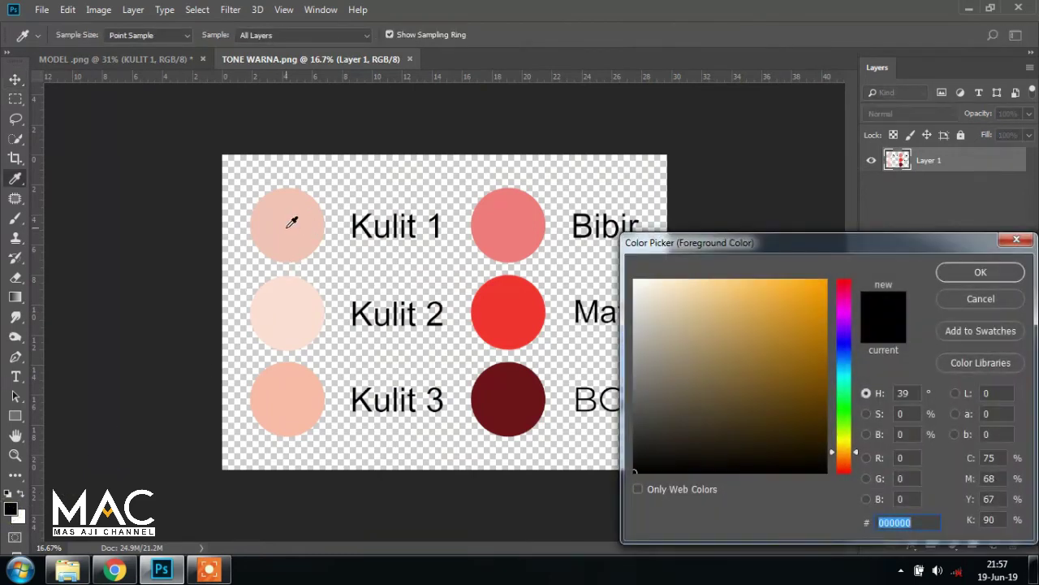
click(288, 226)
click(981, 273)
key(v)
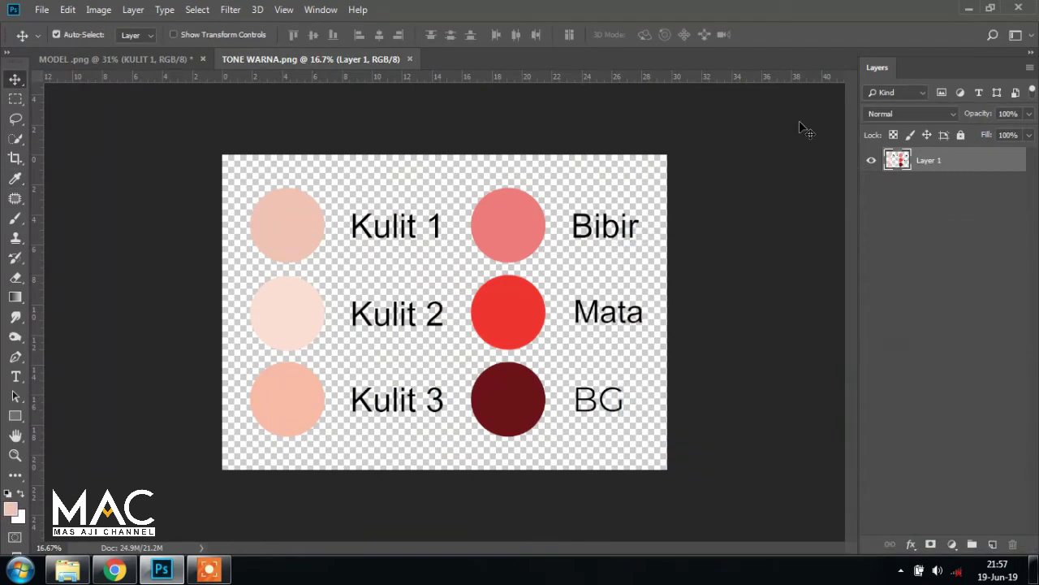
click(148, 59)
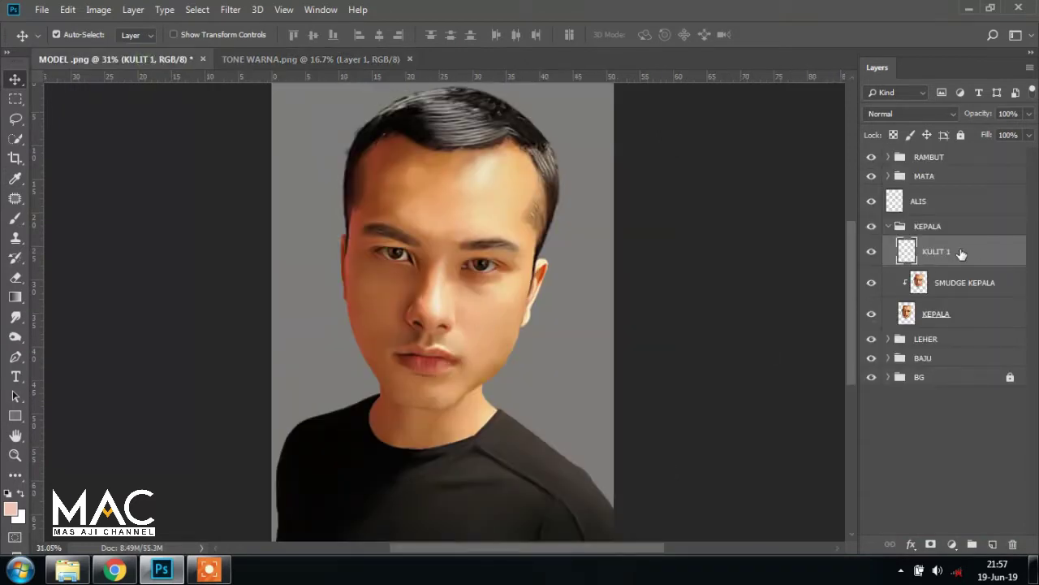
- Paint-bucket fill KULIT 1 with the skin tone and clip it to SMUDGE KEPALA
click(16, 298)
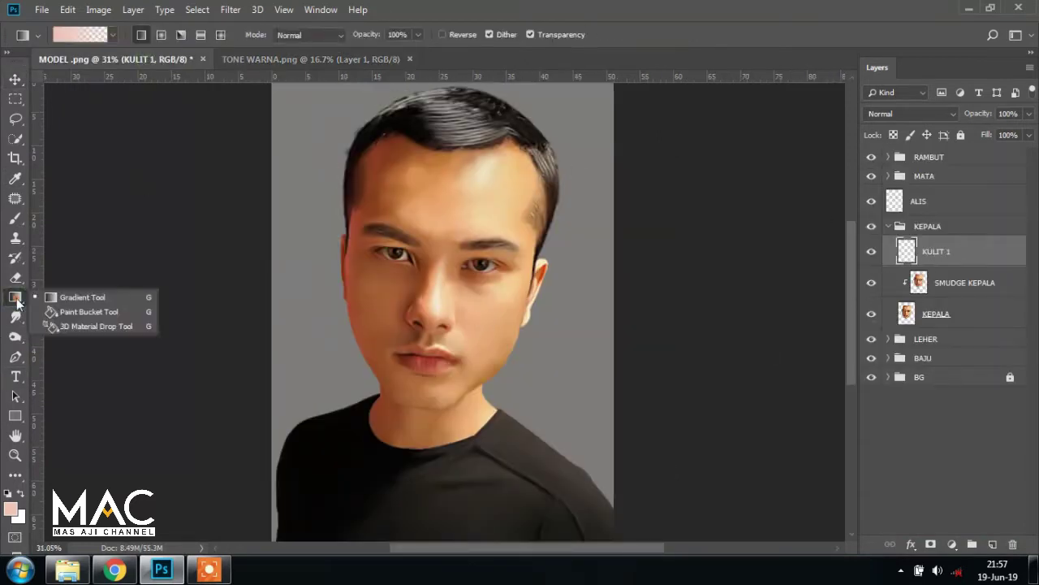
click(90, 312)
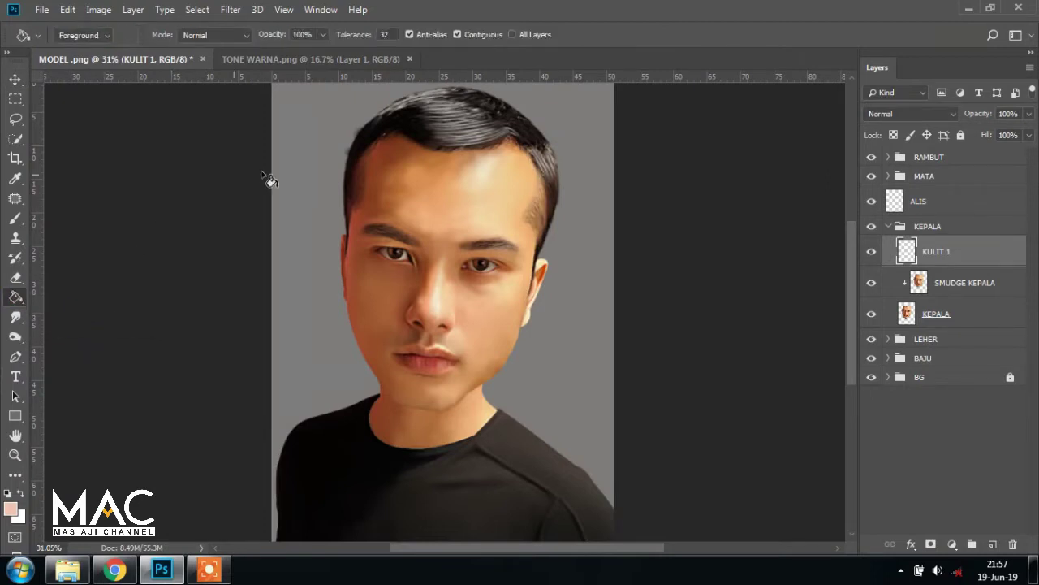
click(443, 190)
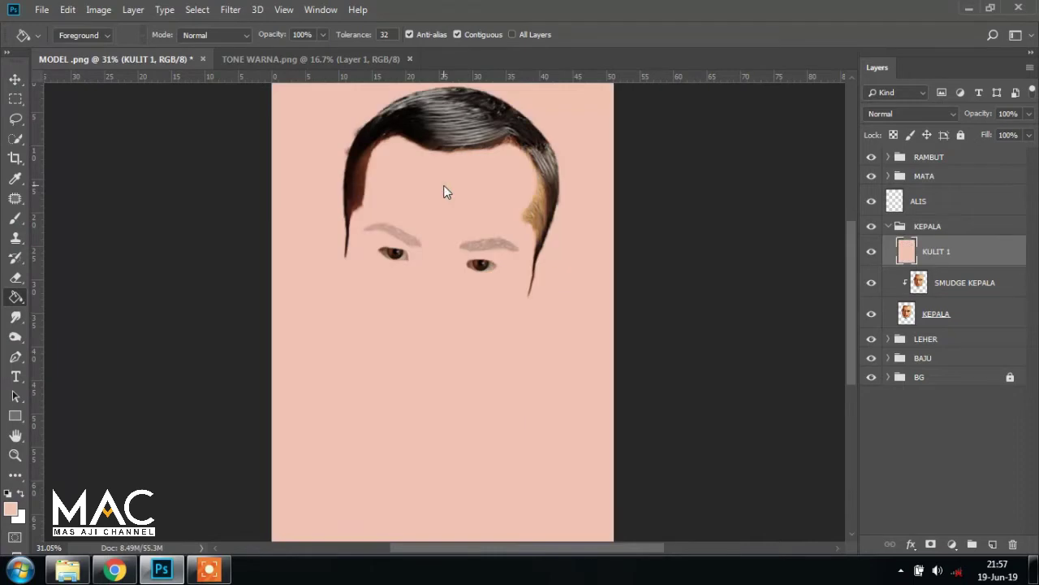
right_click(972, 258)
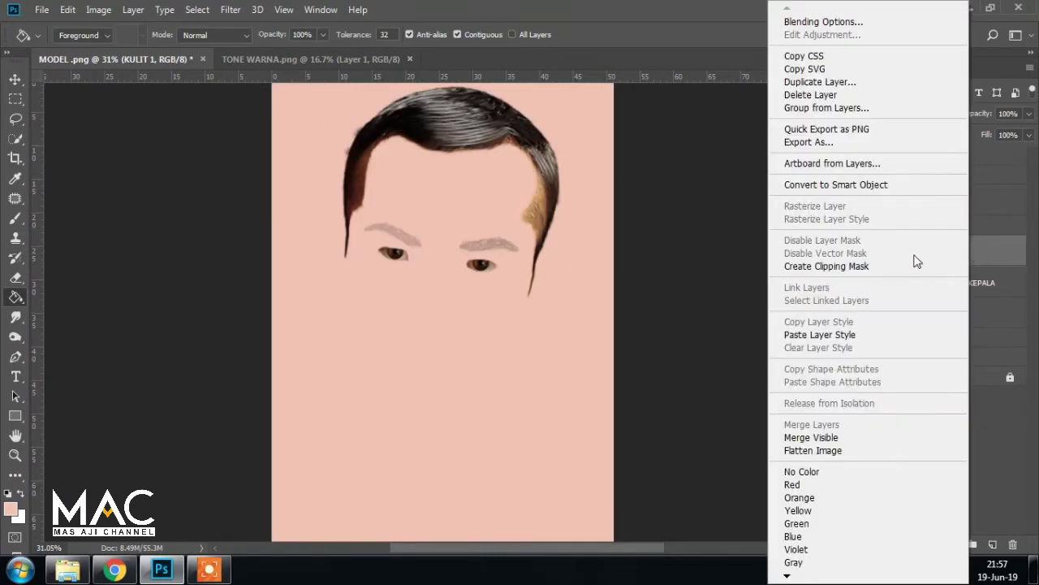
click(863, 270)
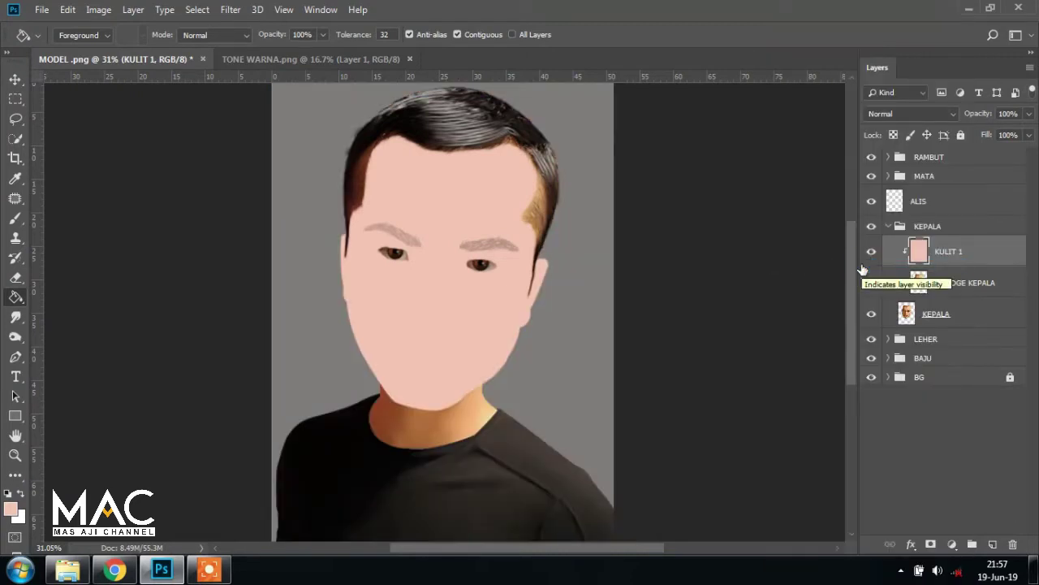
- Set KULIT 1 to Color blend mode at 25% opacity
click(943, 114)
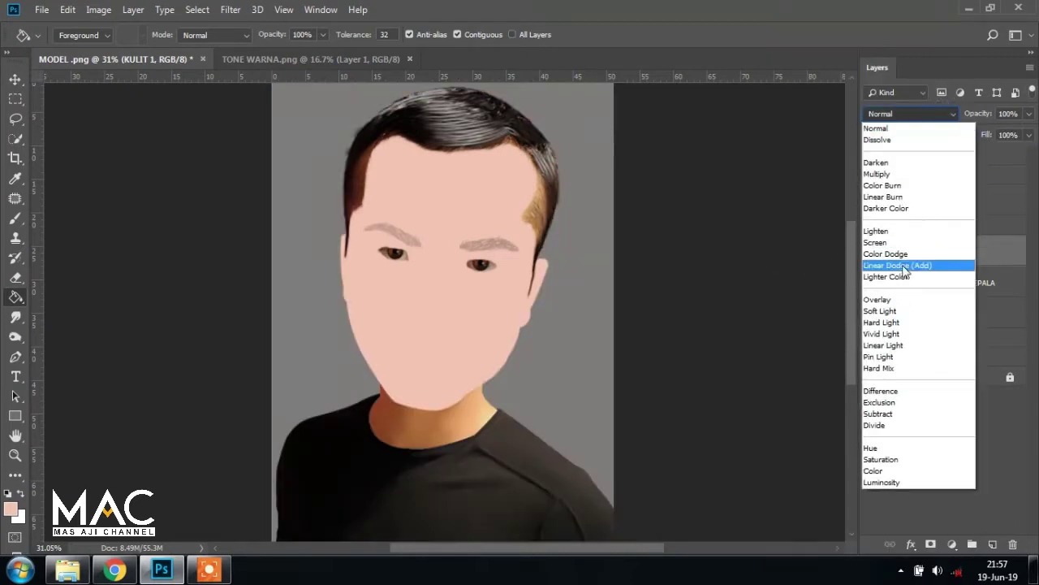
click(886, 471)
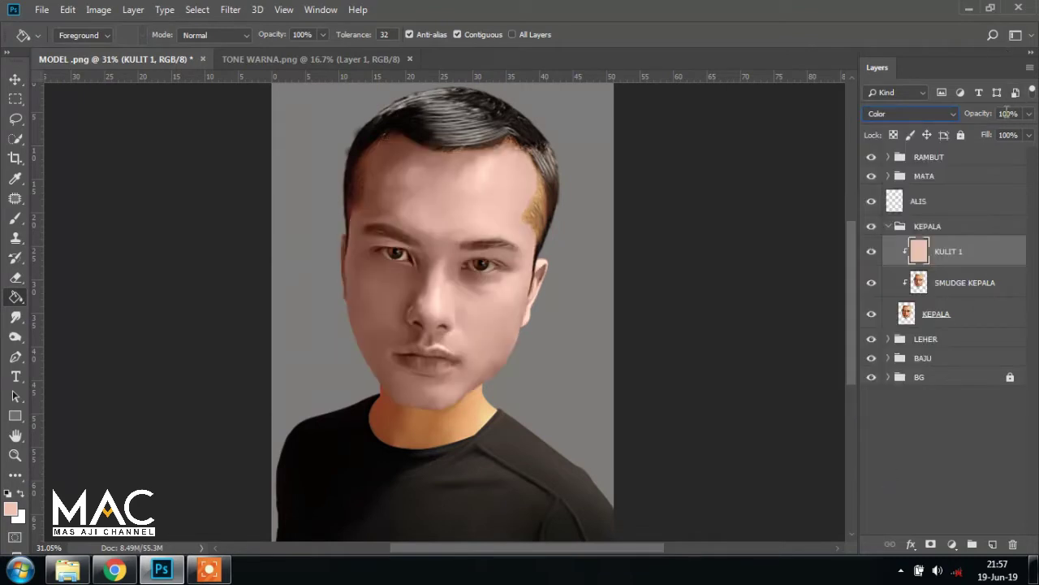
drag(1028, 117, 1000, 135)
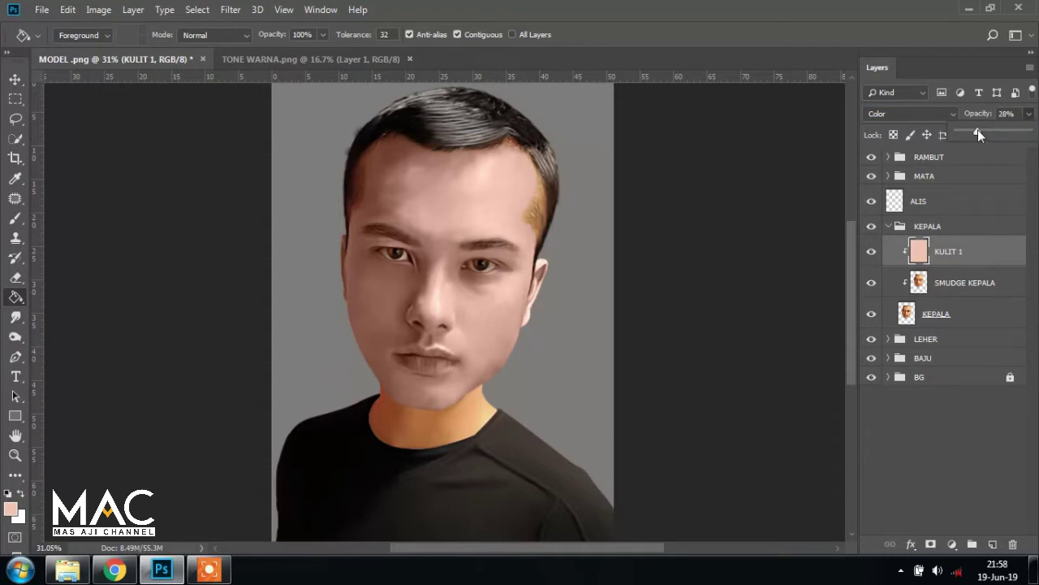
click(1007, 114)
text(25)
key(Return)
click(15, 79)
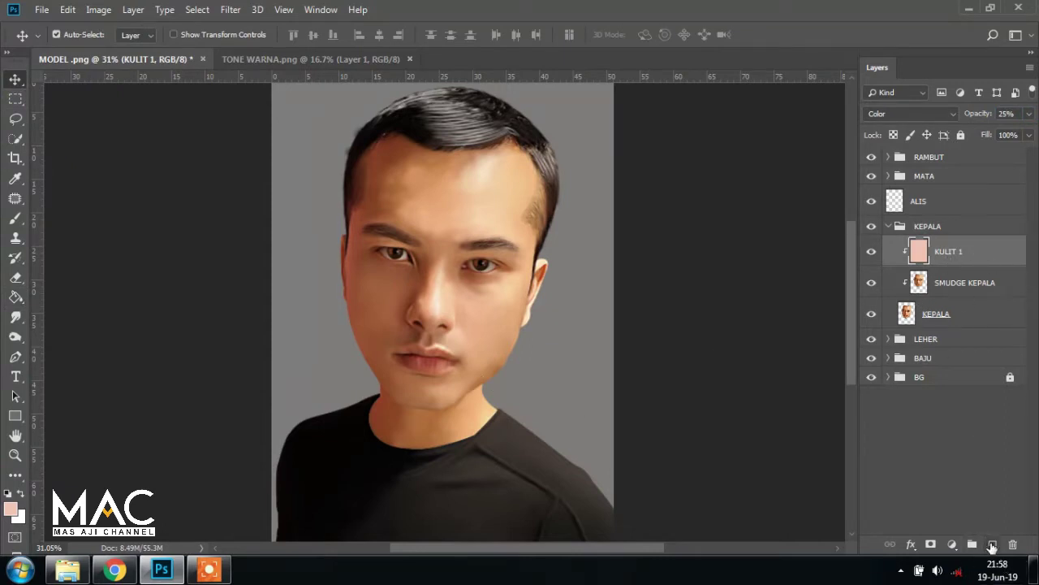
- Add a new clipped layer named KULIT 2 above KULIT 1
click(992, 545)
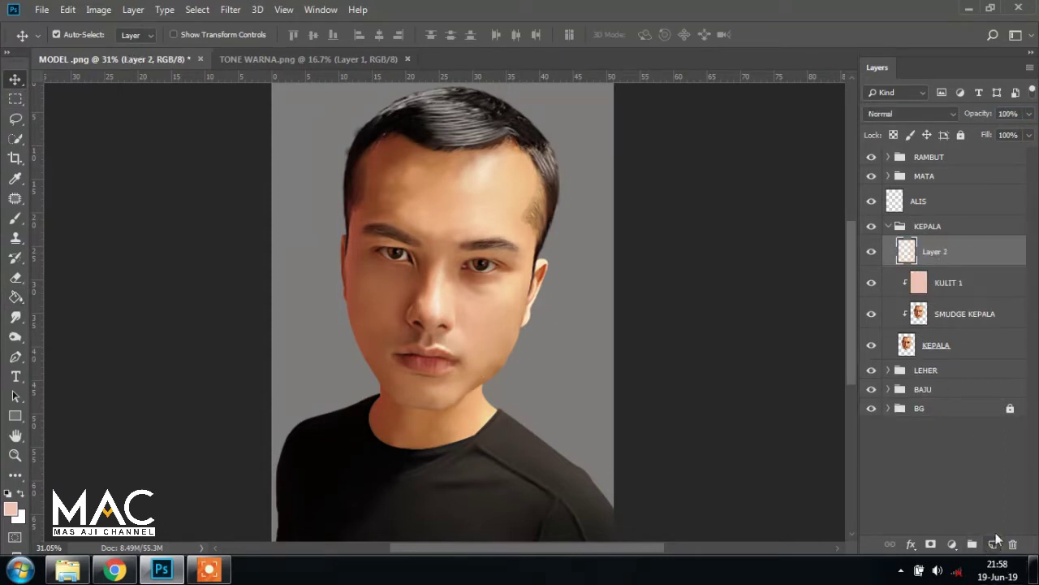
right_click(956, 253)
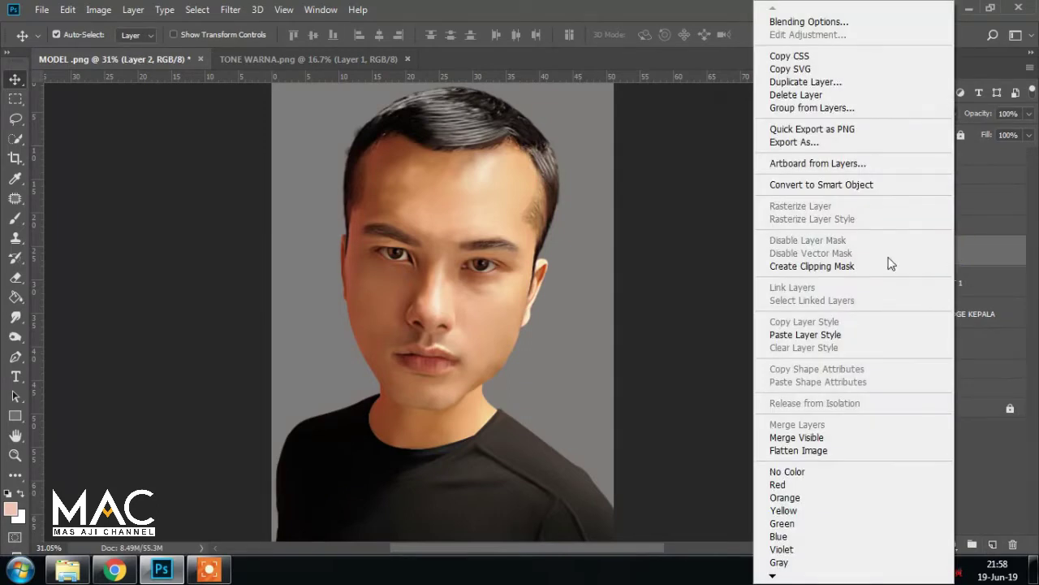
click(838, 266)
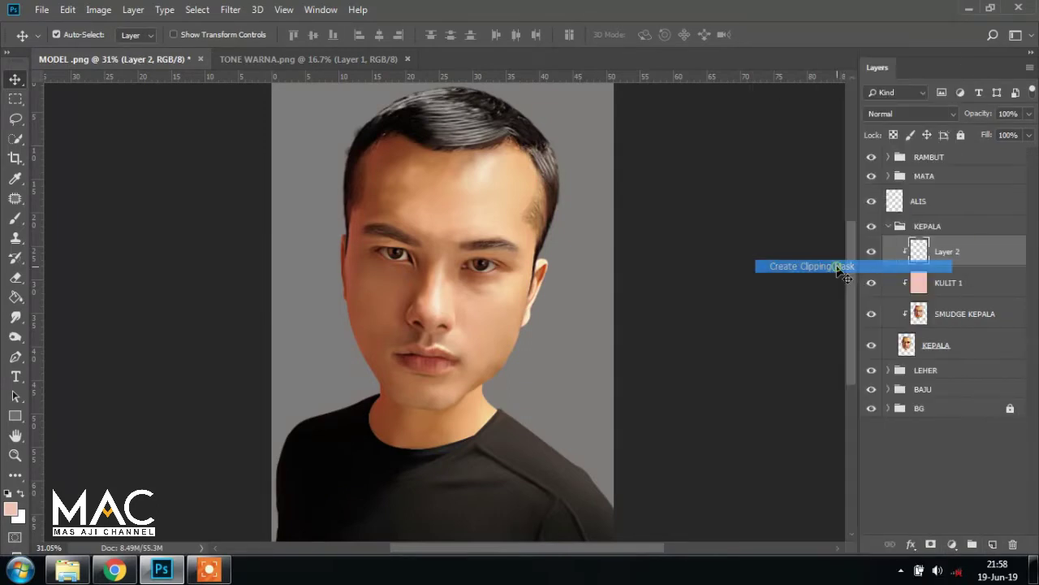
double_click(947, 251)
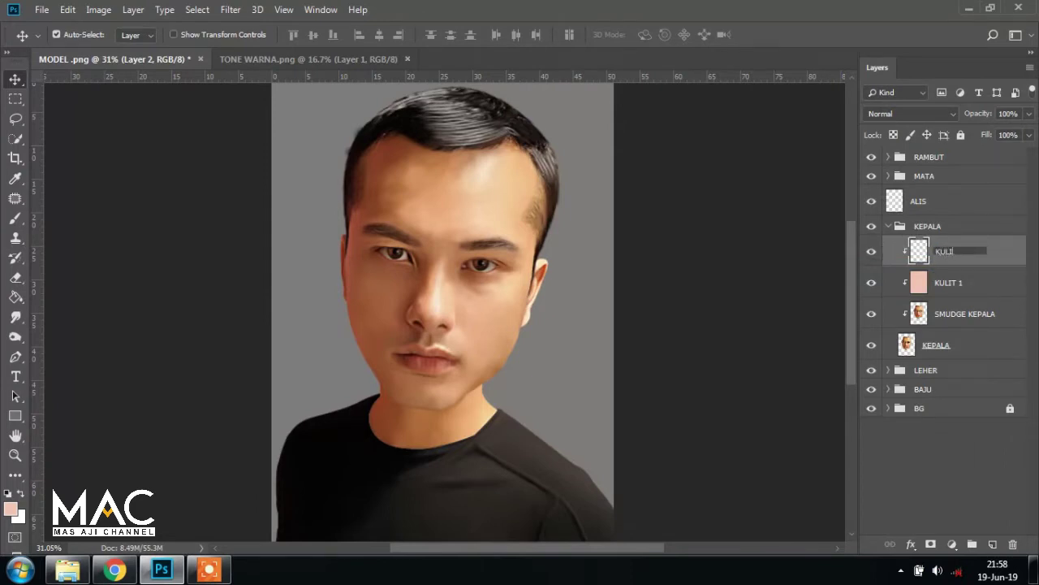
text(KULIT)
click(883, 253)
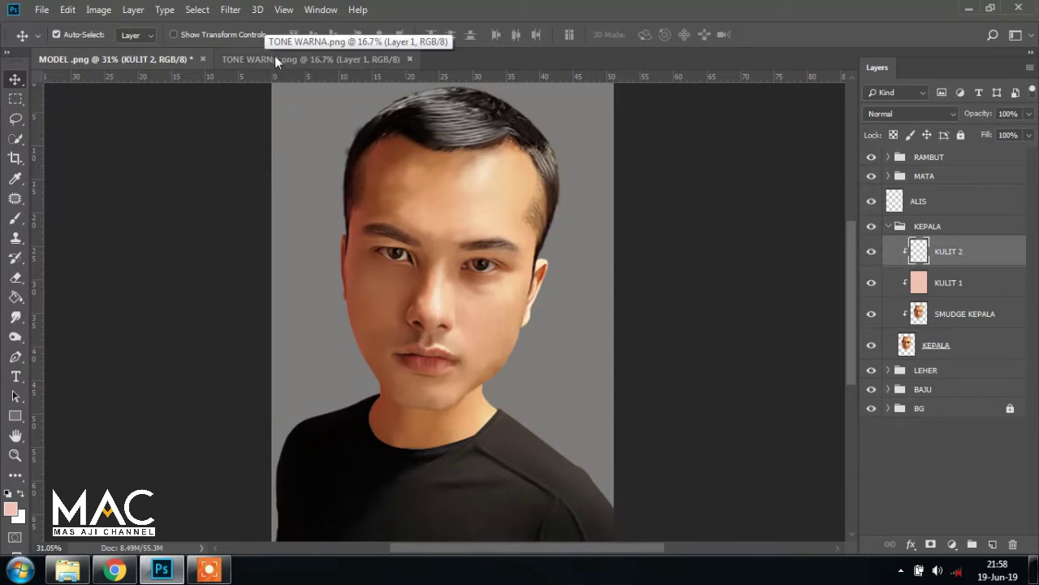
- Sample the Kulit 2 swatch from TONE WARNA and fill the face on KULIT 2
click(293, 59)
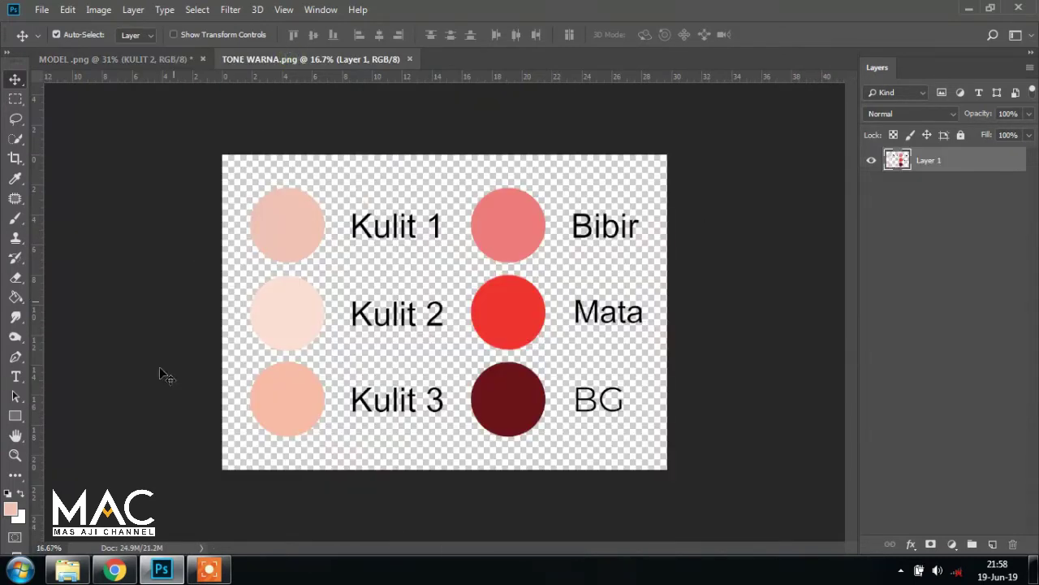
click(11, 511)
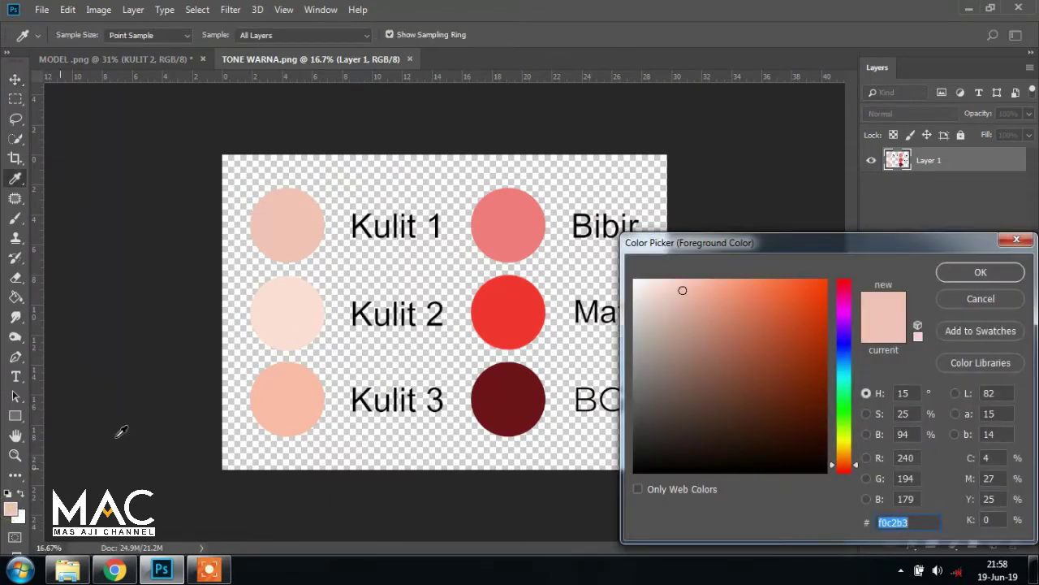
click(284, 309)
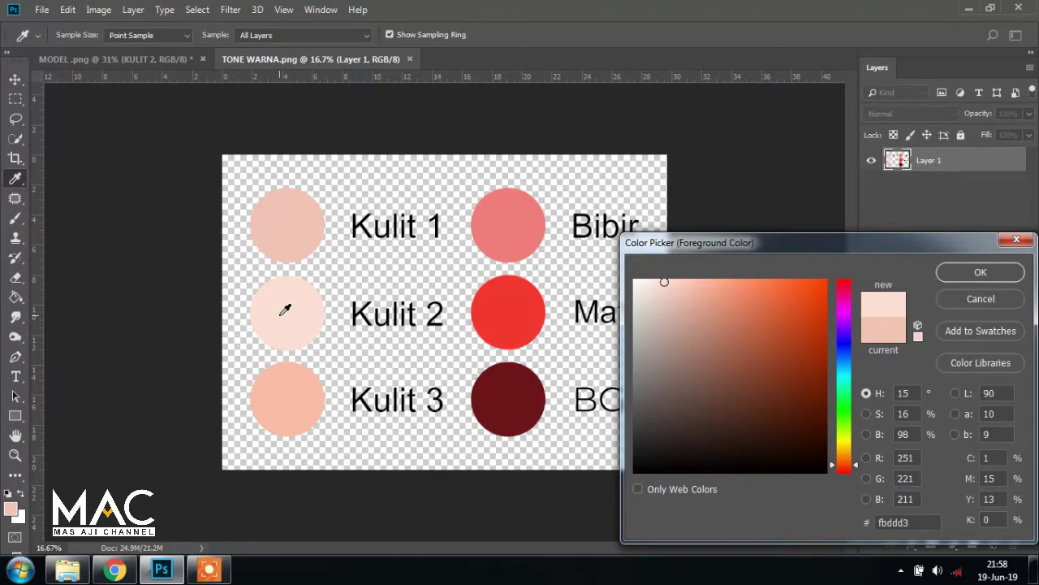
click(983, 276)
key(v)
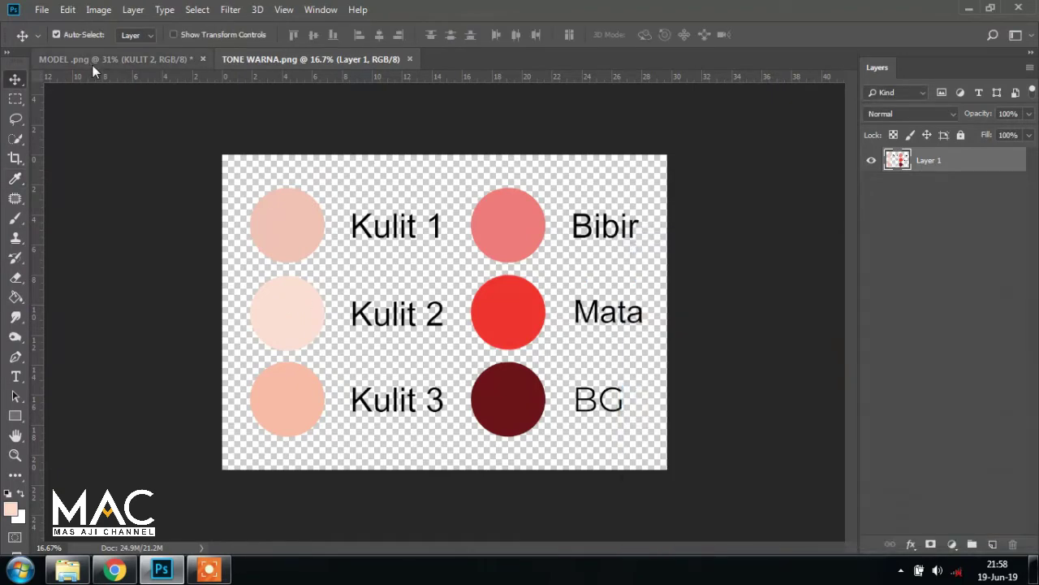
click(96, 59)
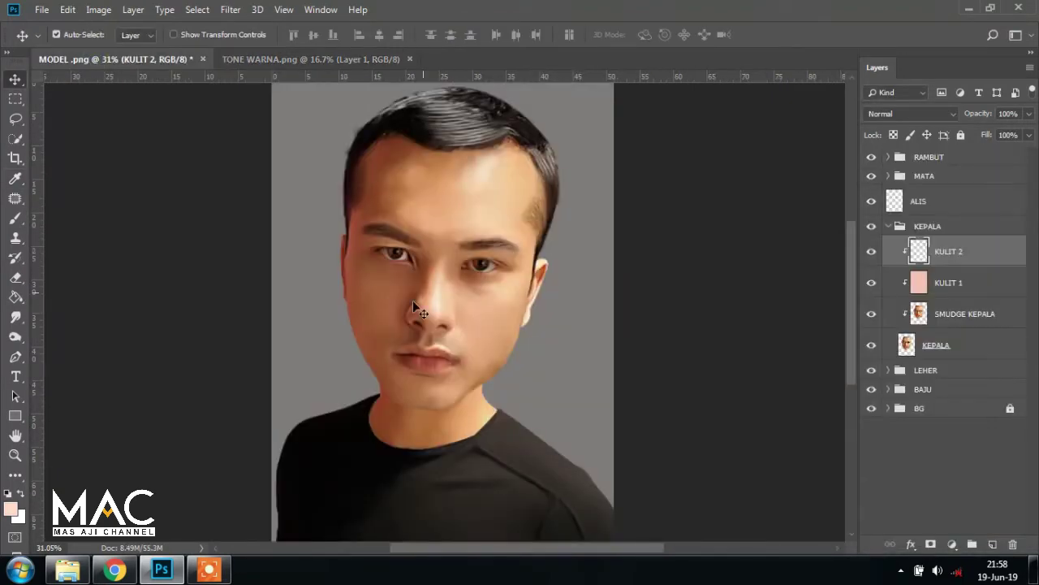
click(15, 298)
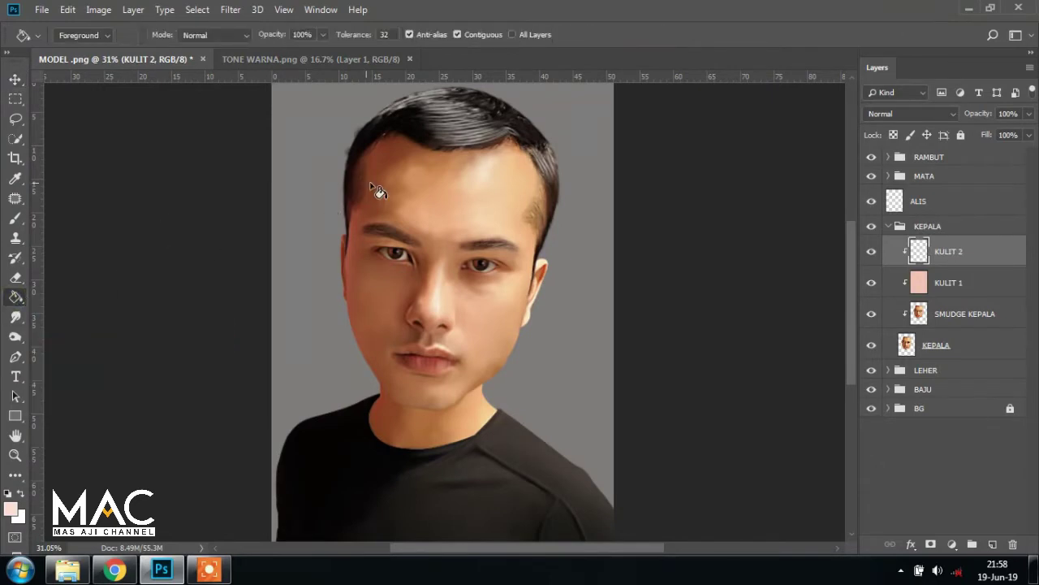
click(433, 188)
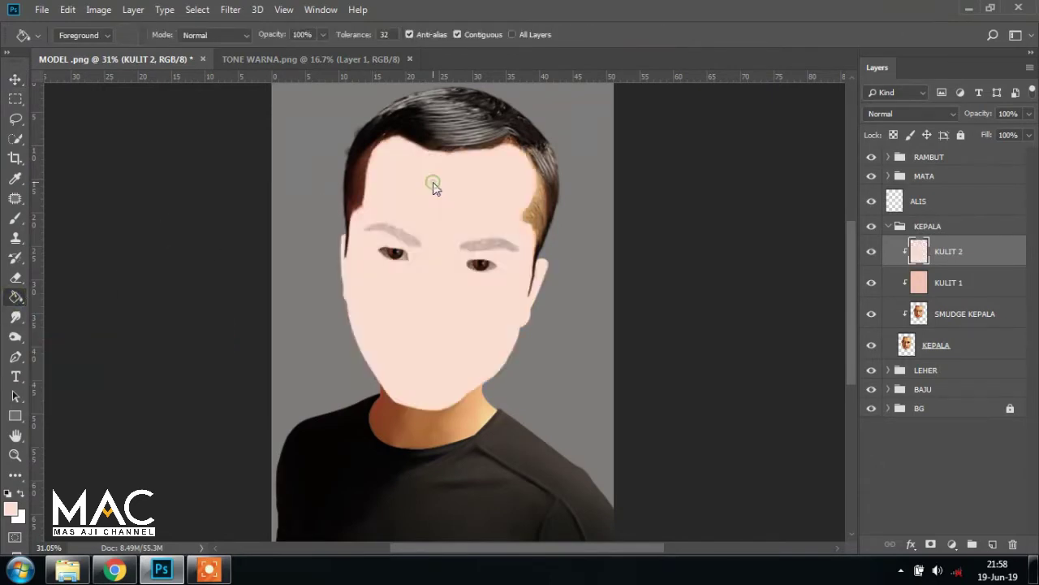
click(15, 80)
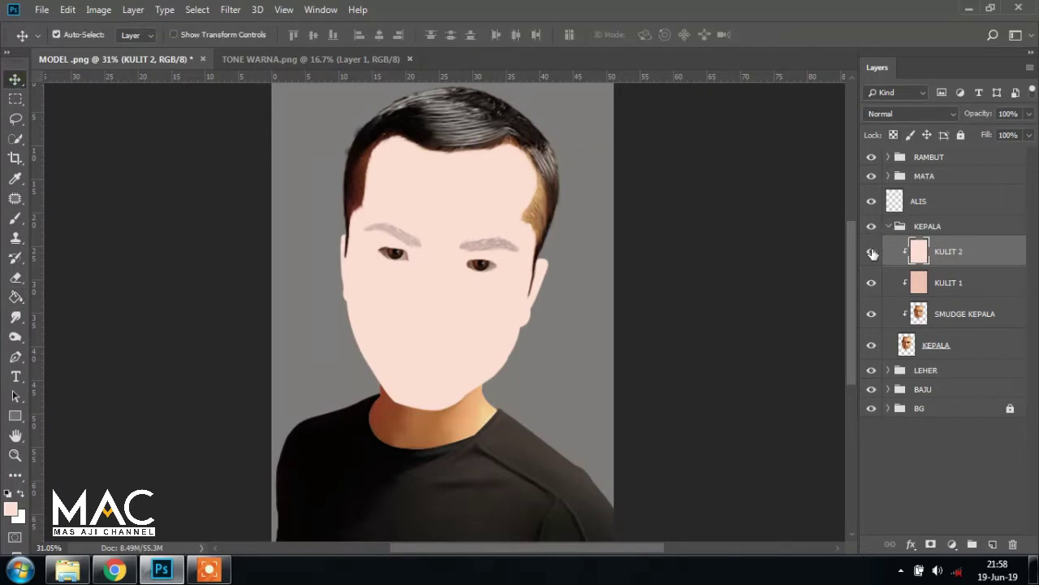
- Set KULIT 2 to Multiply blend mode at 25% opacity
click(949, 114)
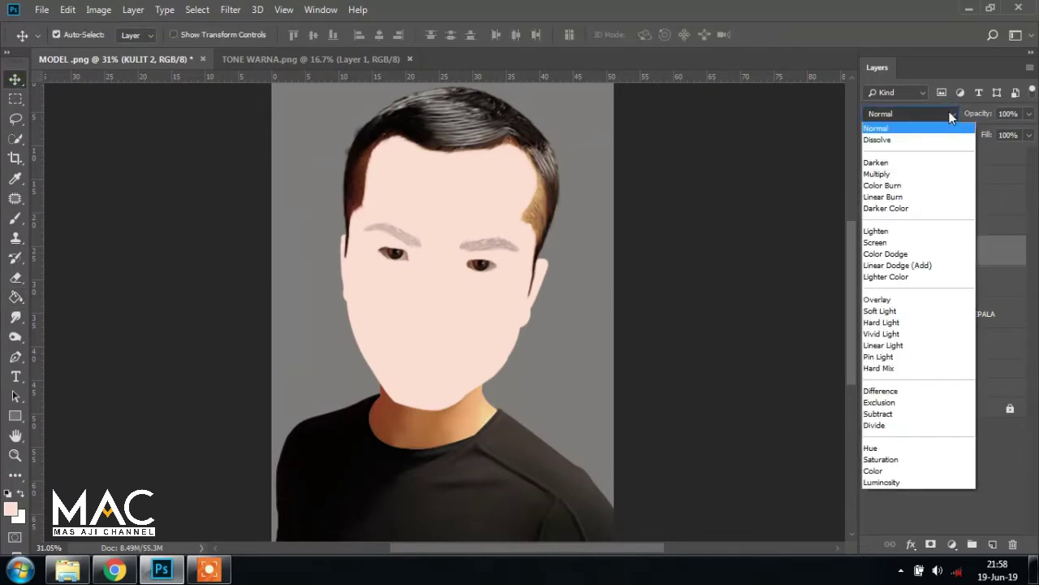
click(888, 174)
click(1027, 120)
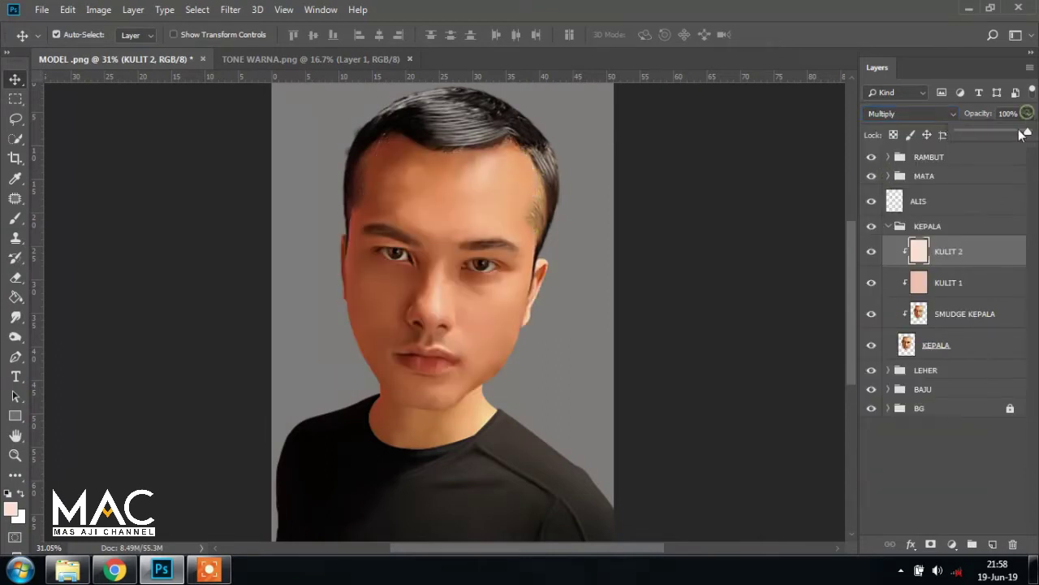
key(BackSpace)
text(25)
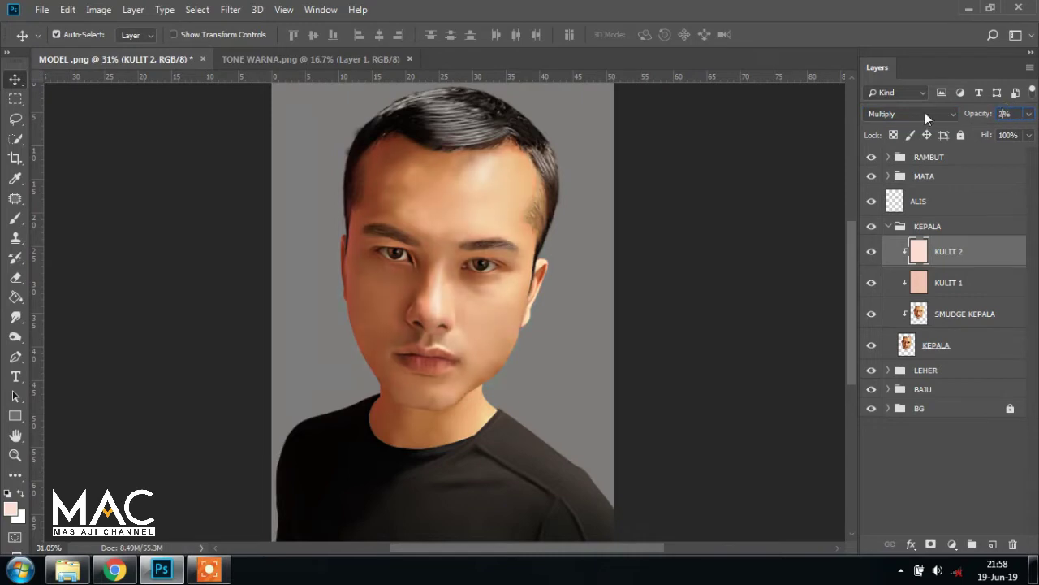
key(Return)
click(960, 253)
- Add a new layer named KULIT 3, clipped to the skin layers below
click(992, 544)
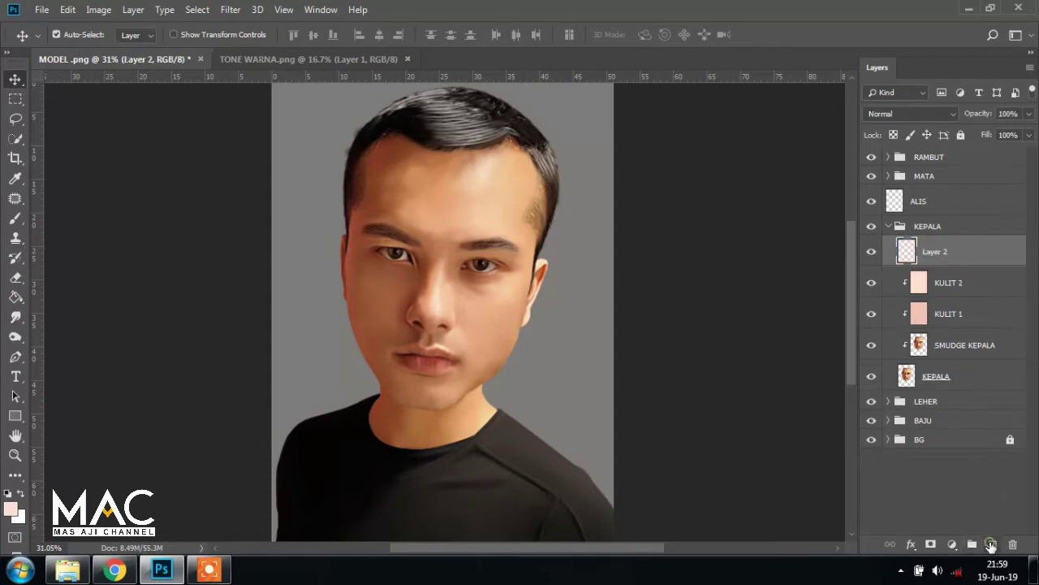
right_click(956, 253)
click(898, 276)
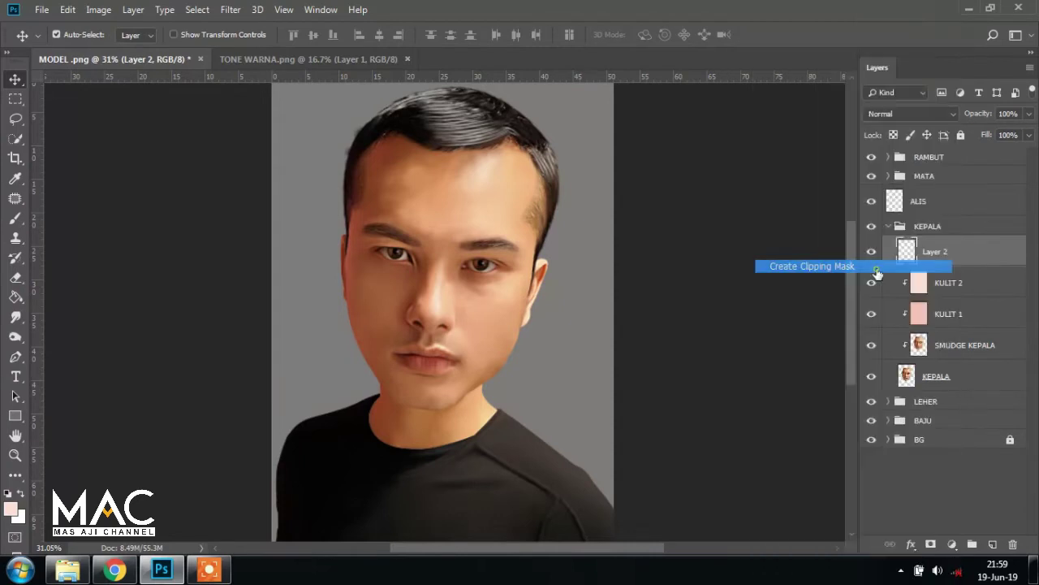
double_click(946, 251)
text(KULIT 3)
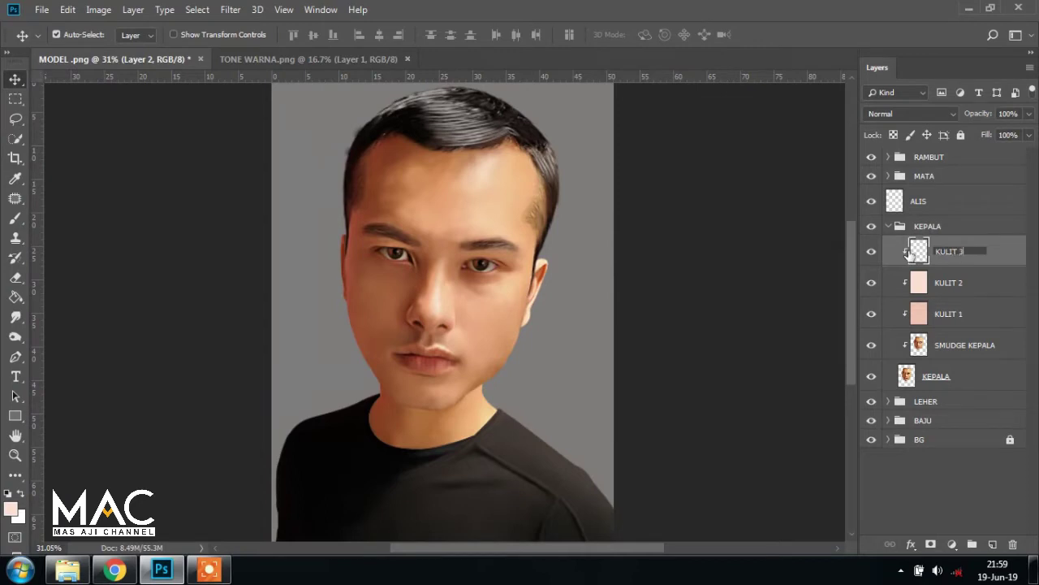
key(Return)
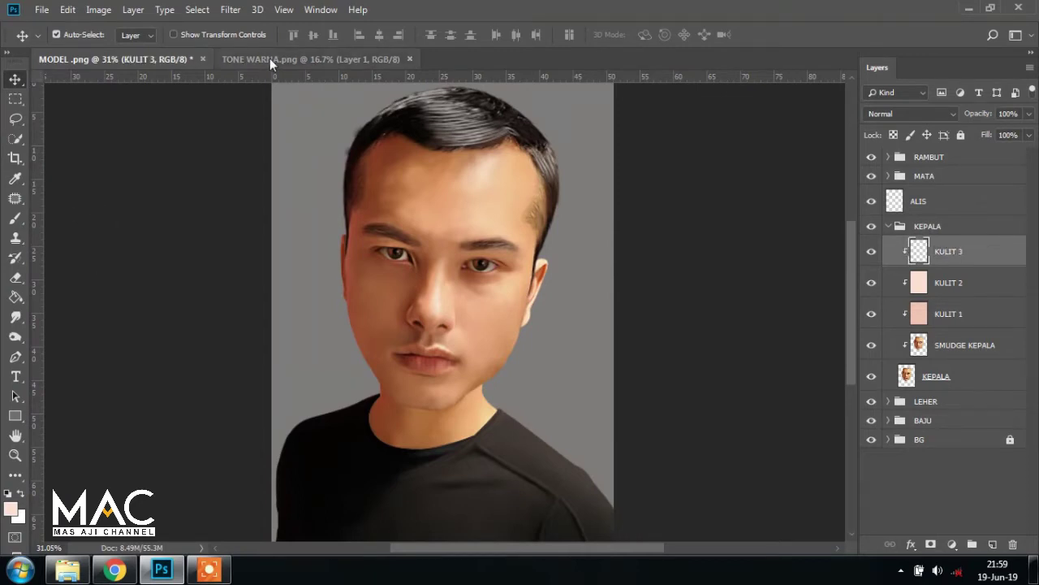
- Sample the Kulit 3 peach swatch from TONE WARNA and fill the face on KULIT 3
click(278, 57)
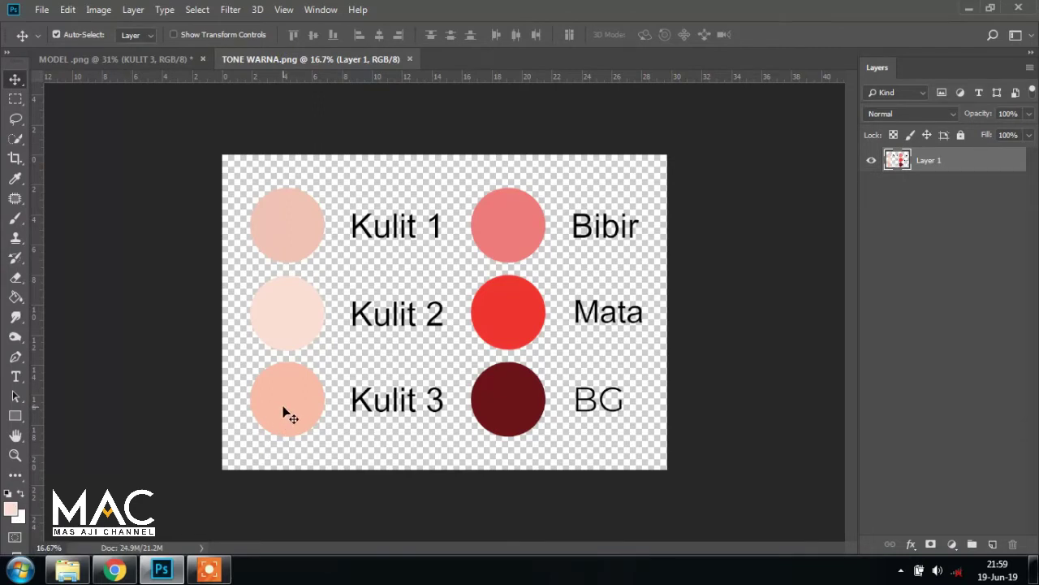
key(i)
click(11, 508)
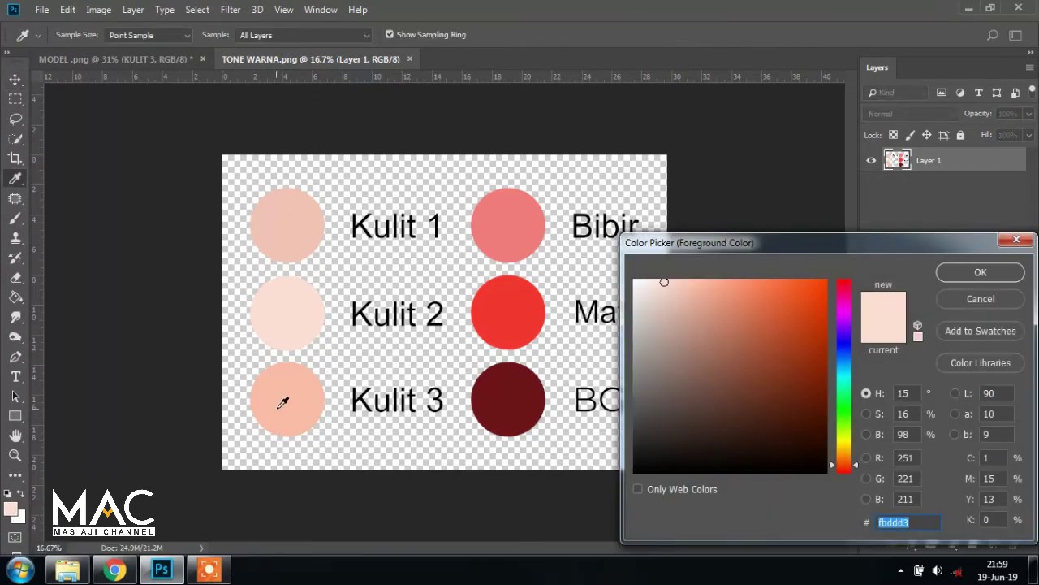
click(280, 400)
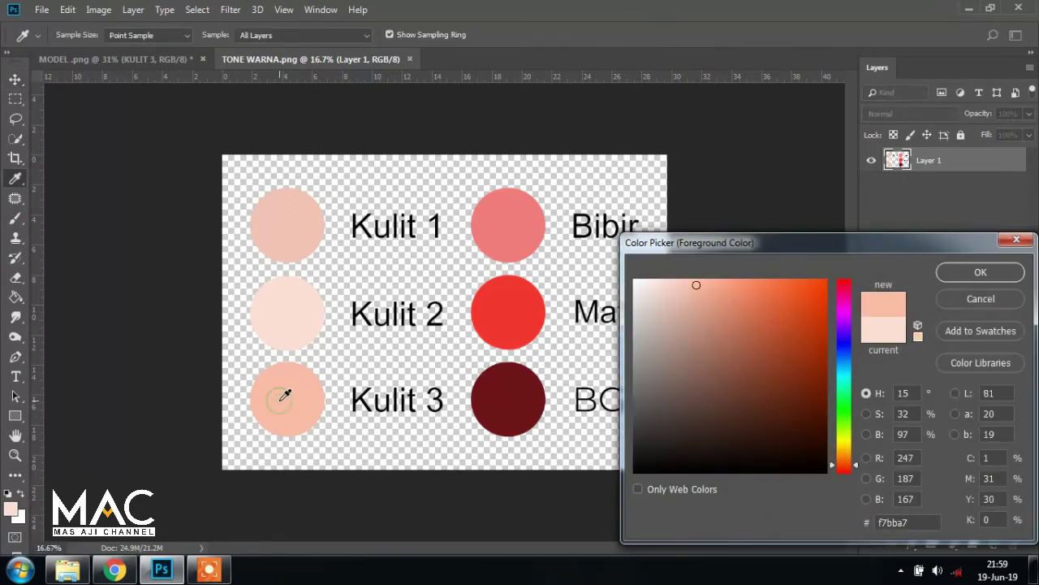
click(970, 268)
click(145, 59)
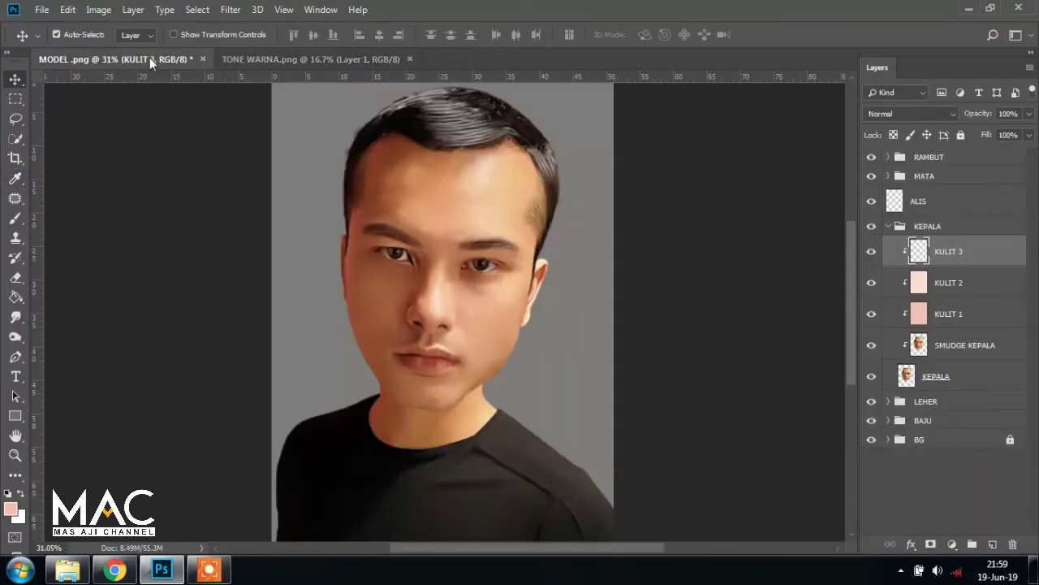
click(16, 297)
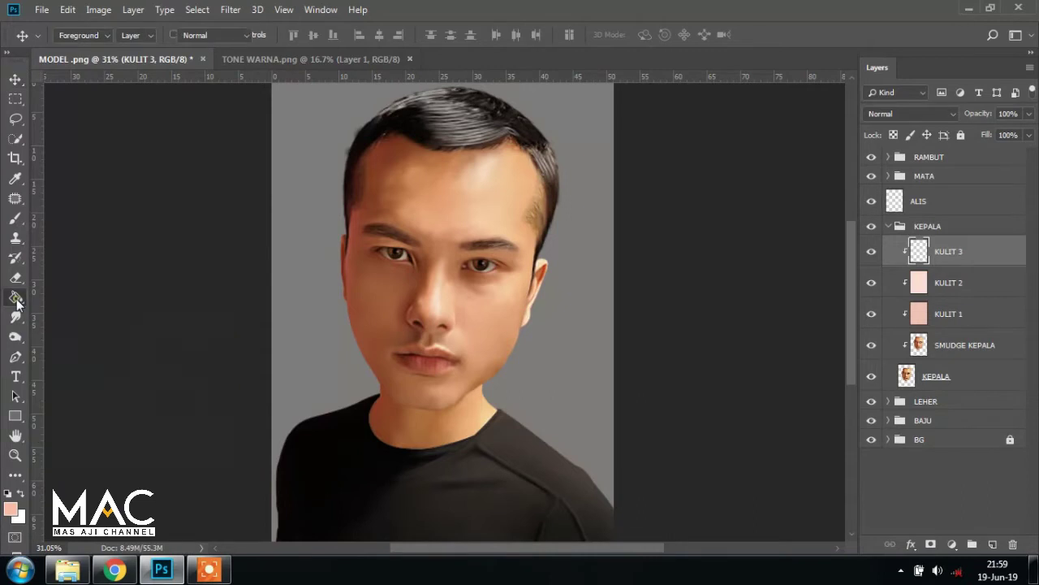
click(432, 194)
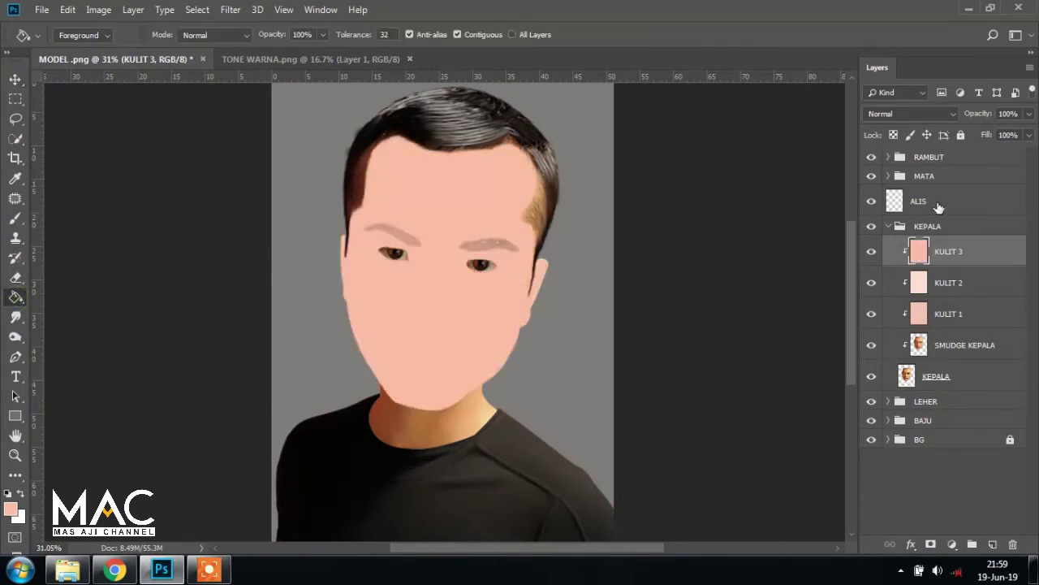
- Set KULIT 3 to 25% opacity with the Soft Light blend mode
click(1008, 114)
text(2)
key(Return)
text(25)
key(Return)
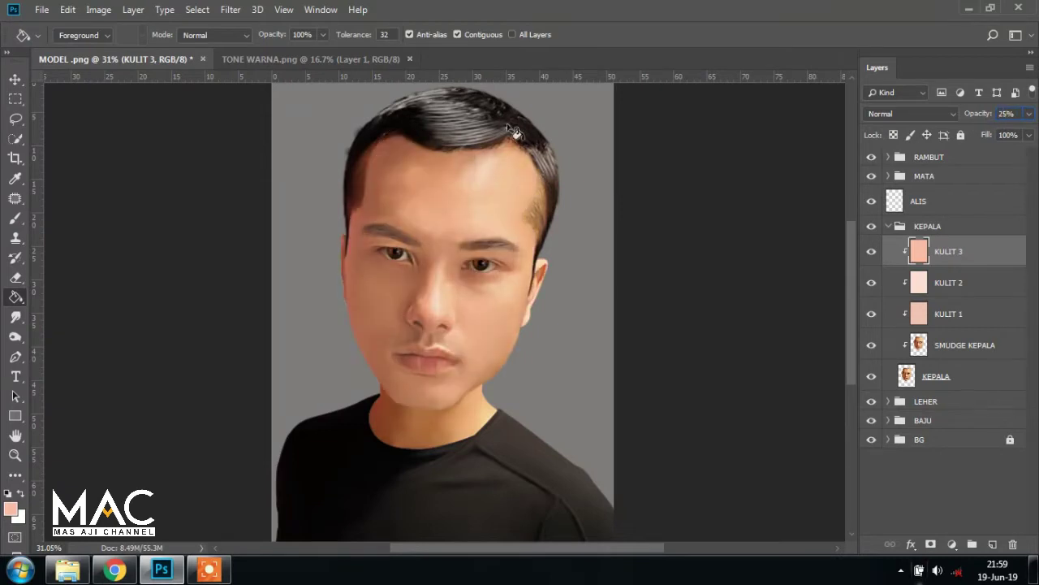
click(950, 119)
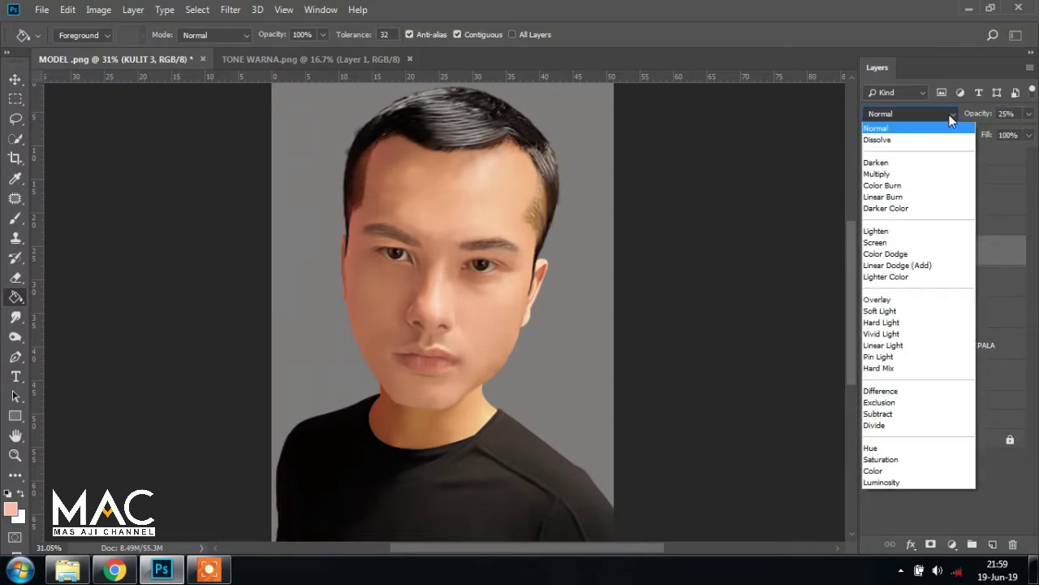
click(885, 311)
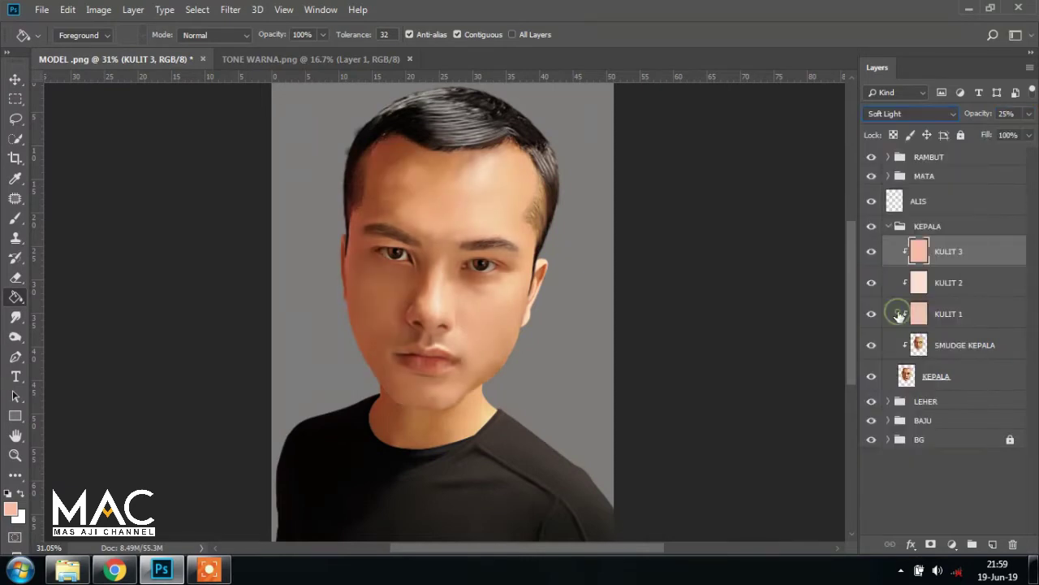
click(13, 83)
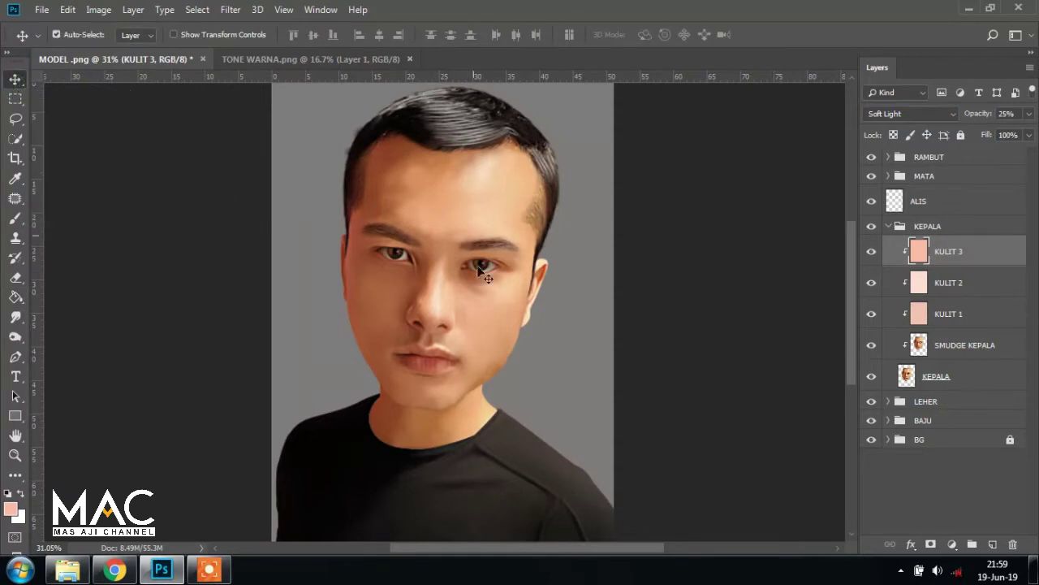
scroll(517, 379, up, 1)
scroll(517, 379, up, 1)
- Duplicate KULIT 1–3 and move the copies into LEHER above SMUDGE LEHER
scroll(521, 368, up, 1)
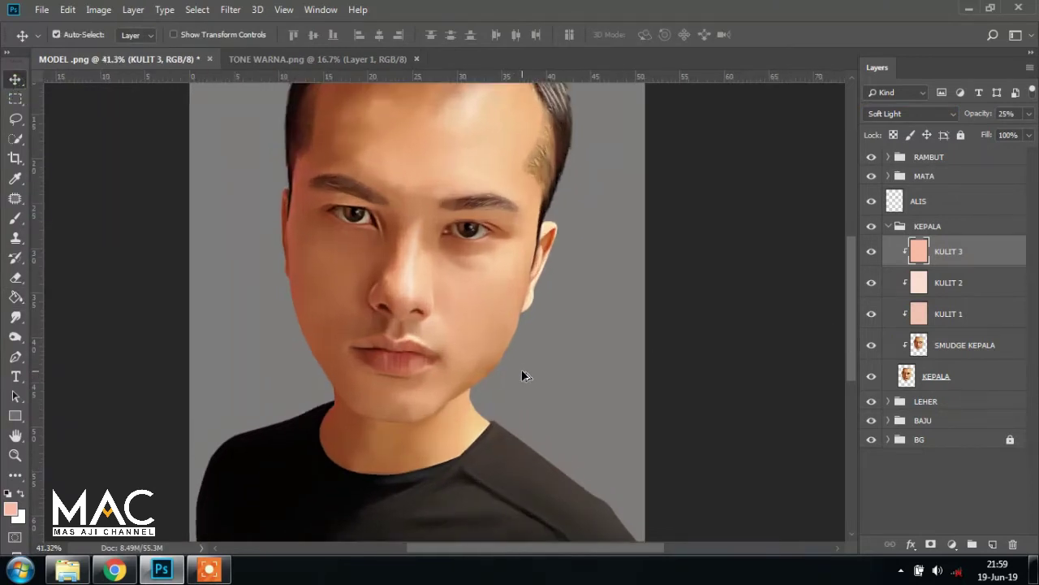
drag(447, 397, 505, 327)
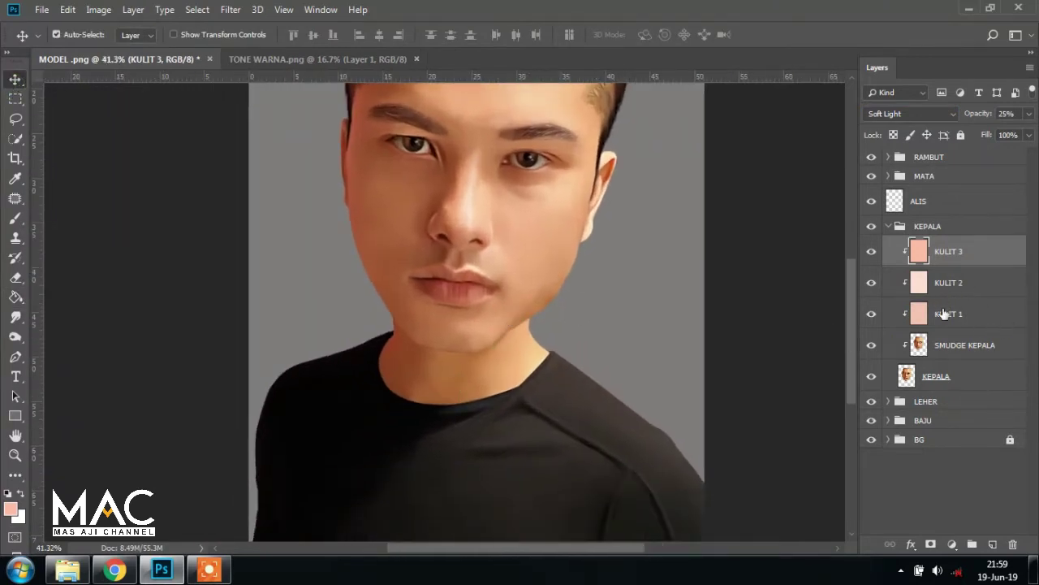
click(888, 401)
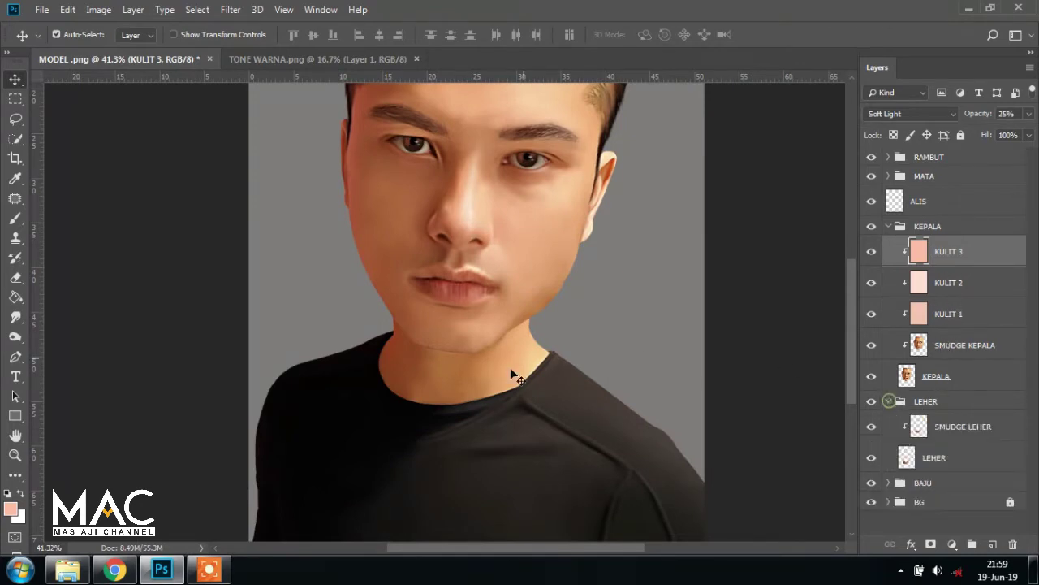
shift+click(958, 282)
shift+click(960, 317)
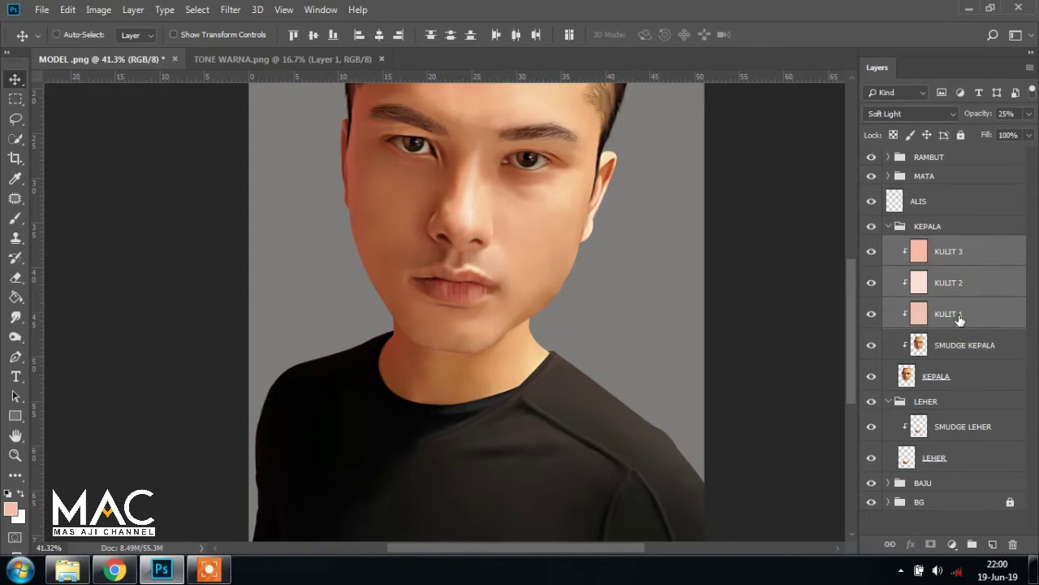
key(ctrl+j)
drag(1037, 257, 1033, 307)
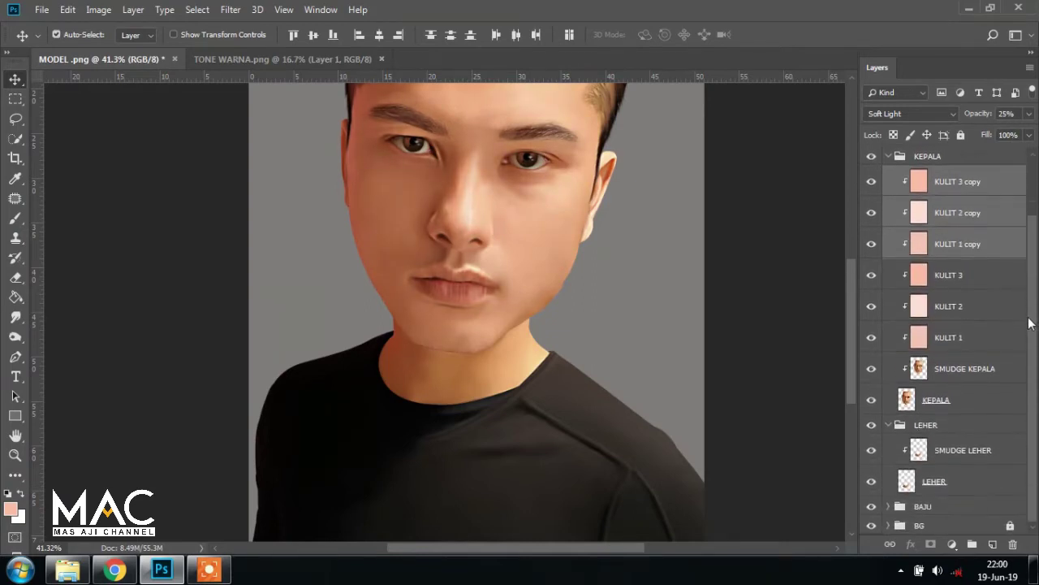
drag(983, 255, 954, 433)
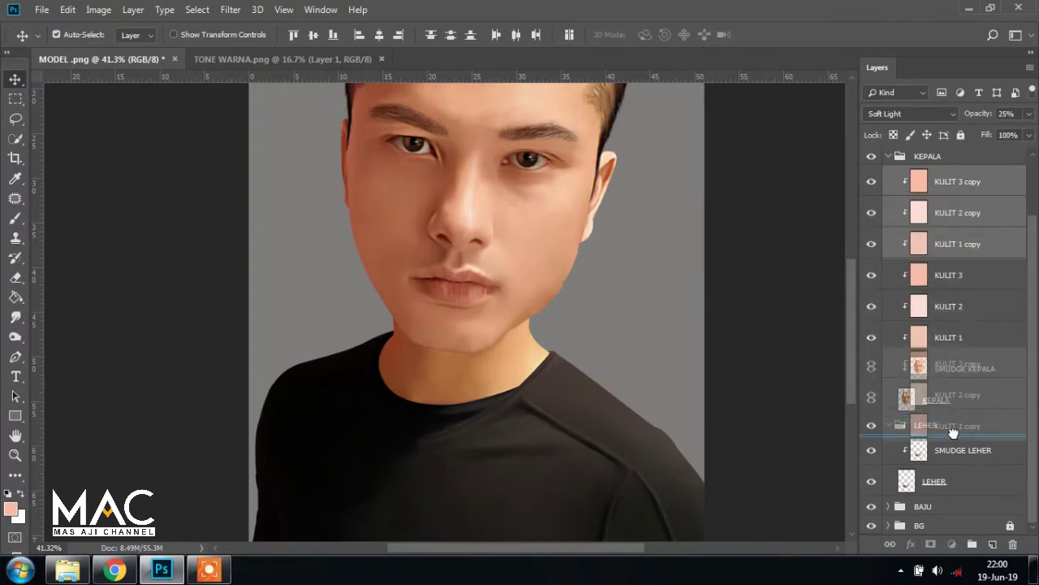
drag(954, 433, 955, 435)
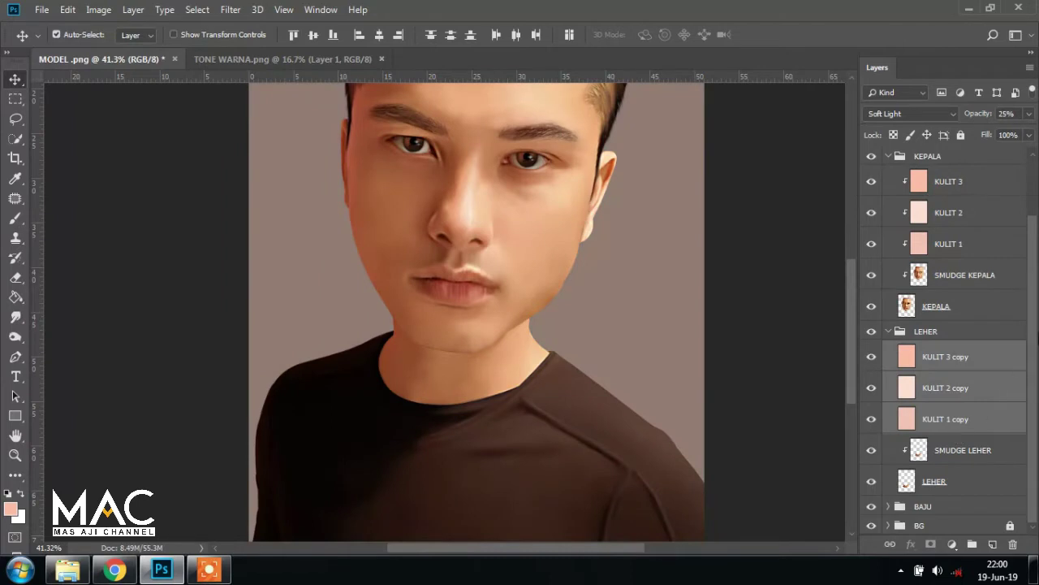
- Clip the KULIT 1, 2 and 3 copies to the neck layers and collapse LEHER
click(972, 424)
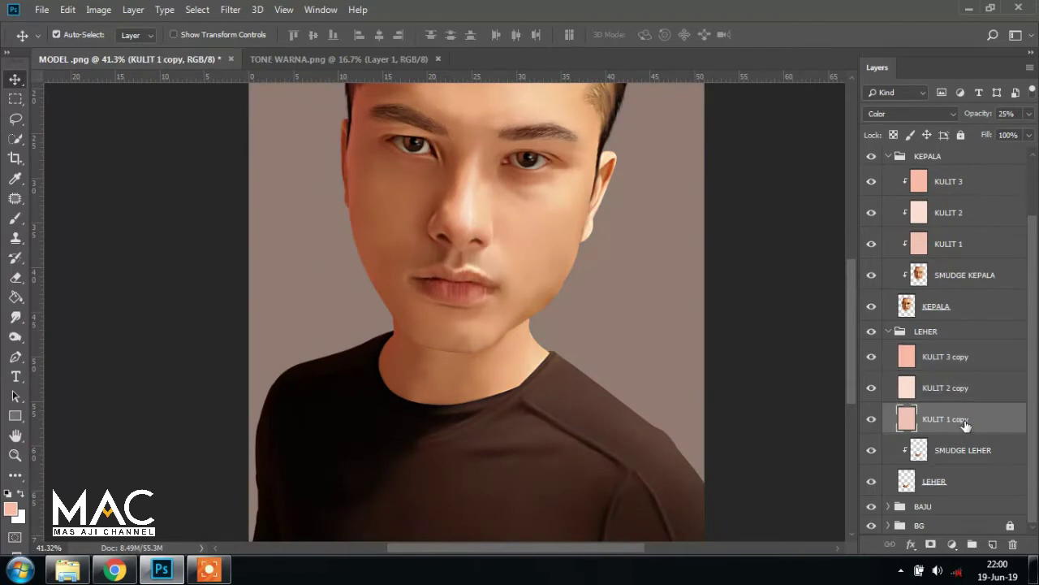
right_click(967, 423)
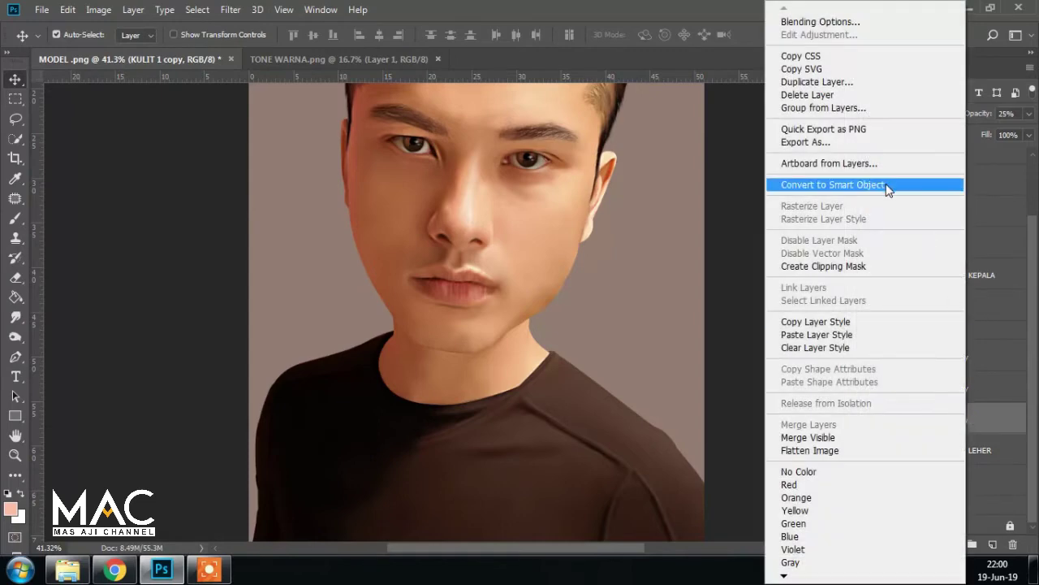
click(893, 266)
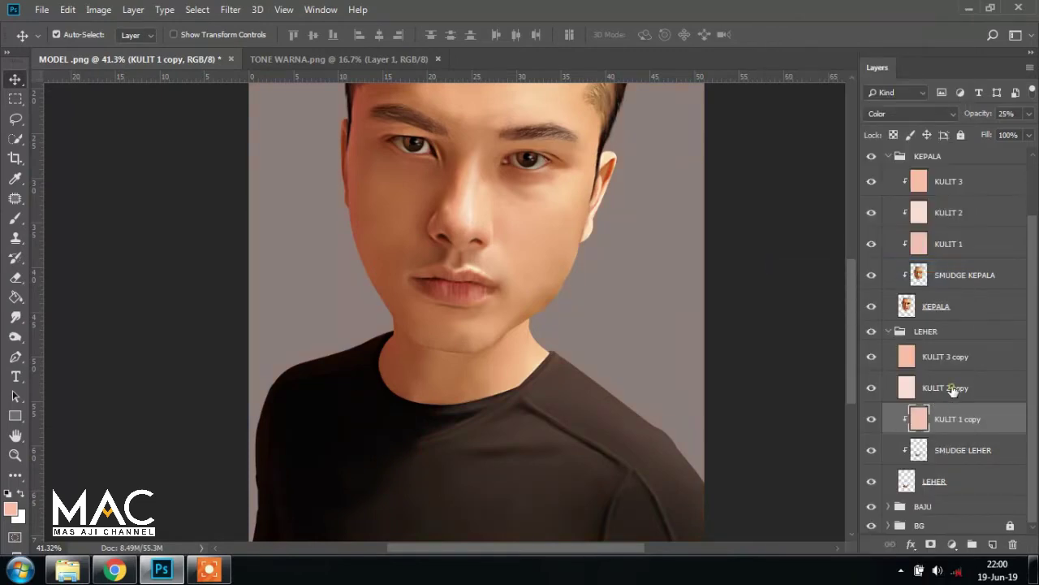
click(950, 389)
right_click(950, 388)
click(847, 268)
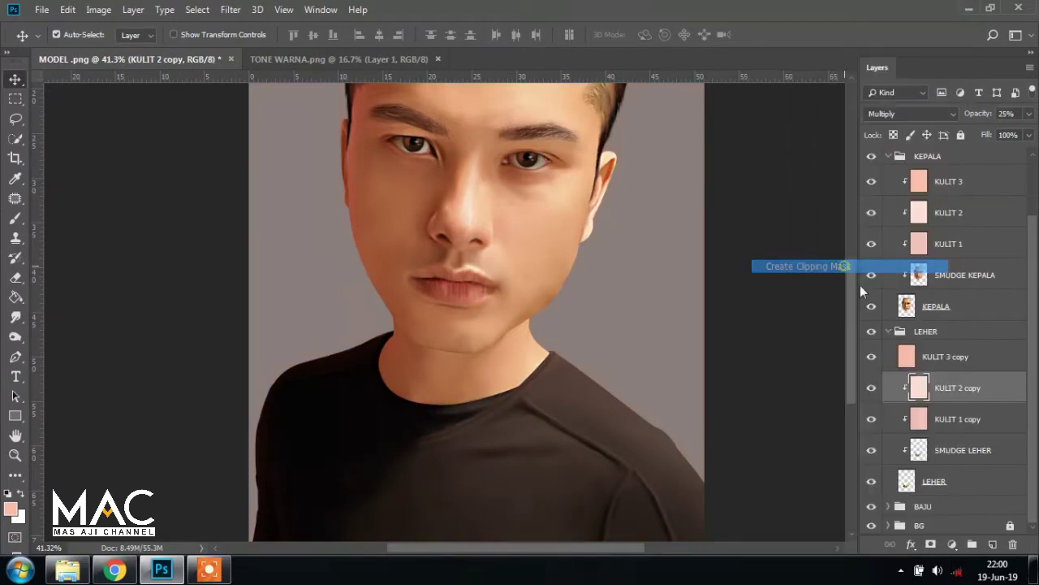
click(956, 362)
right_click(956, 362)
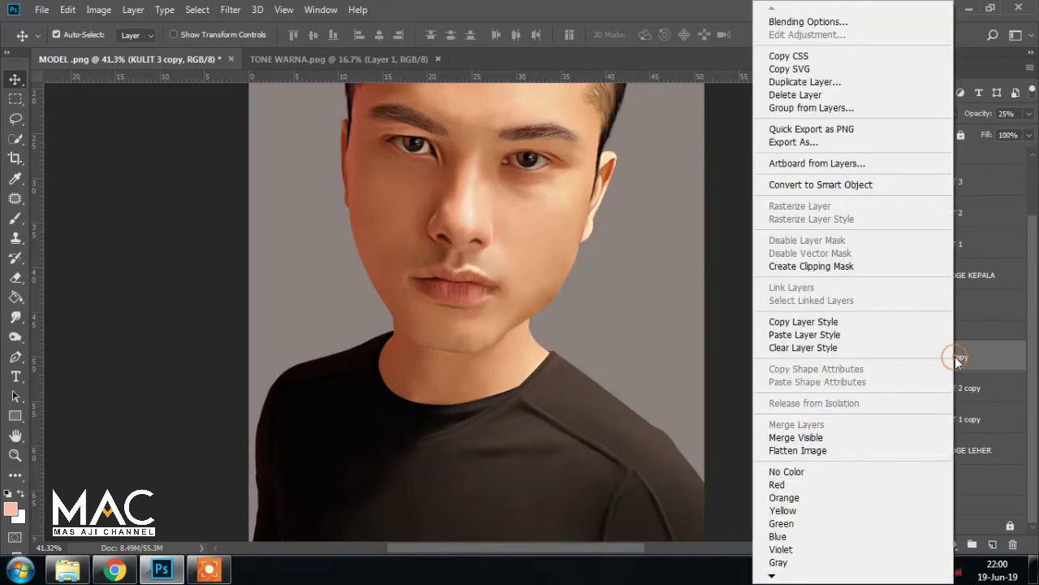
click(850, 268)
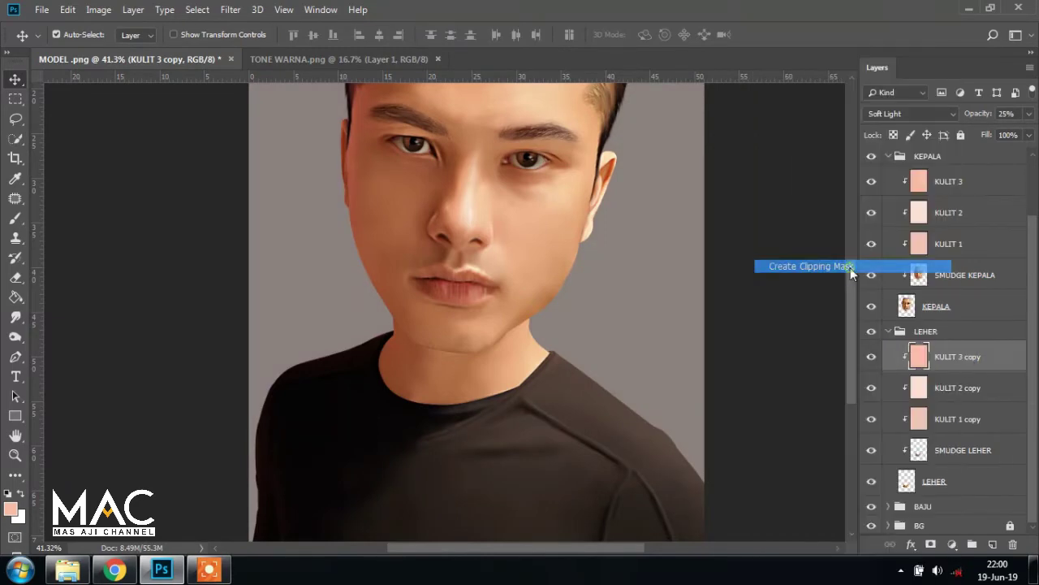
click(890, 331)
click(721, 233)
alt+scroll(714, 253, down, 3)
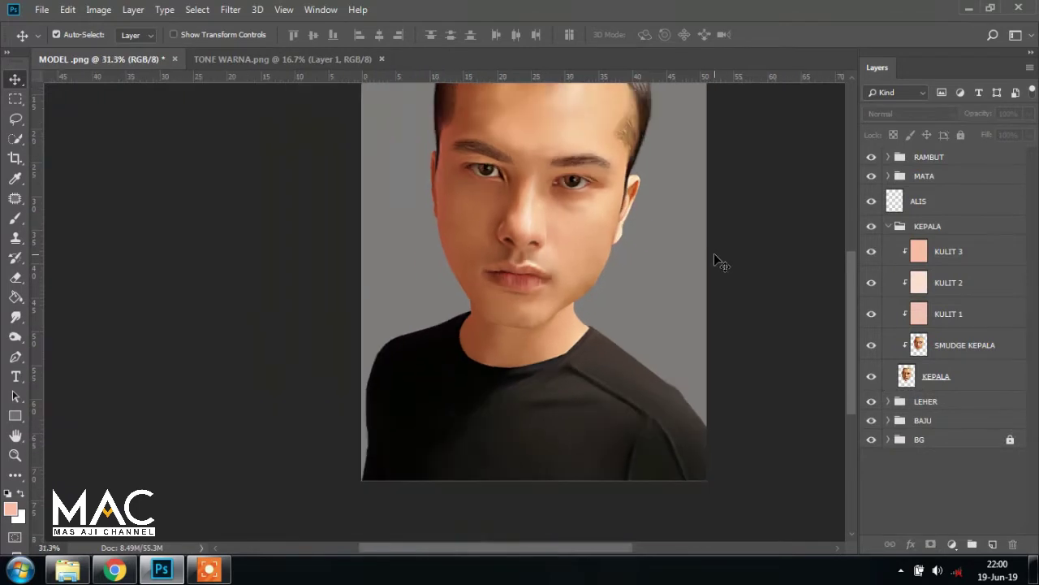
alt+scroll(581, 318, up, 1)
- Zoom in on the face and make SMUDGE KEPALA the active layer
alt+scroll(581, 319, up, 1)
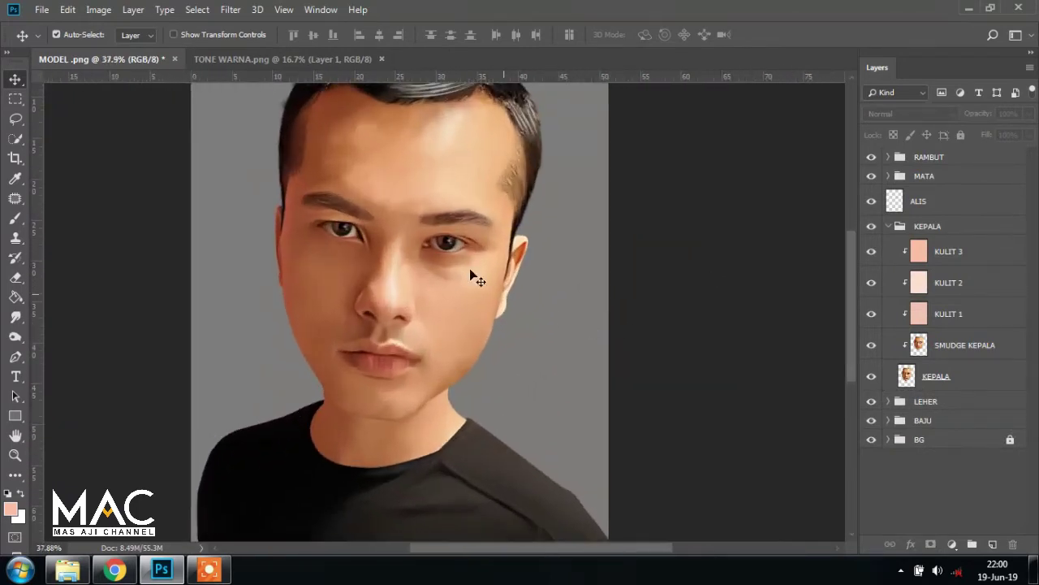
scroll(406, 308, left, 2)
scroll(550, 301, down, 2)
scroll(550, 301, right, 1)
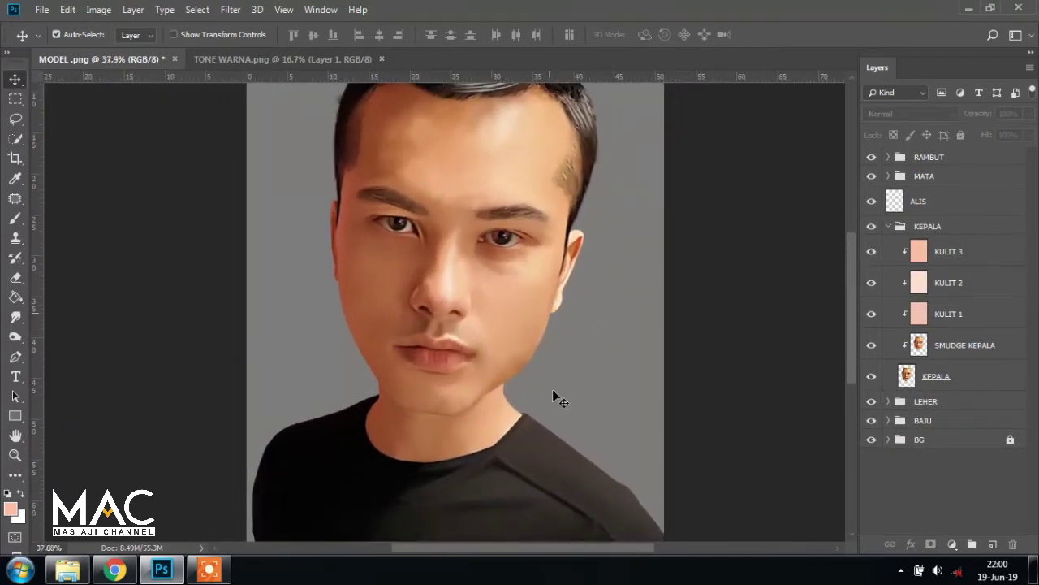
alt+scroll(502, 283, up, 1)
alt+scroll(502, 286, up, 1)
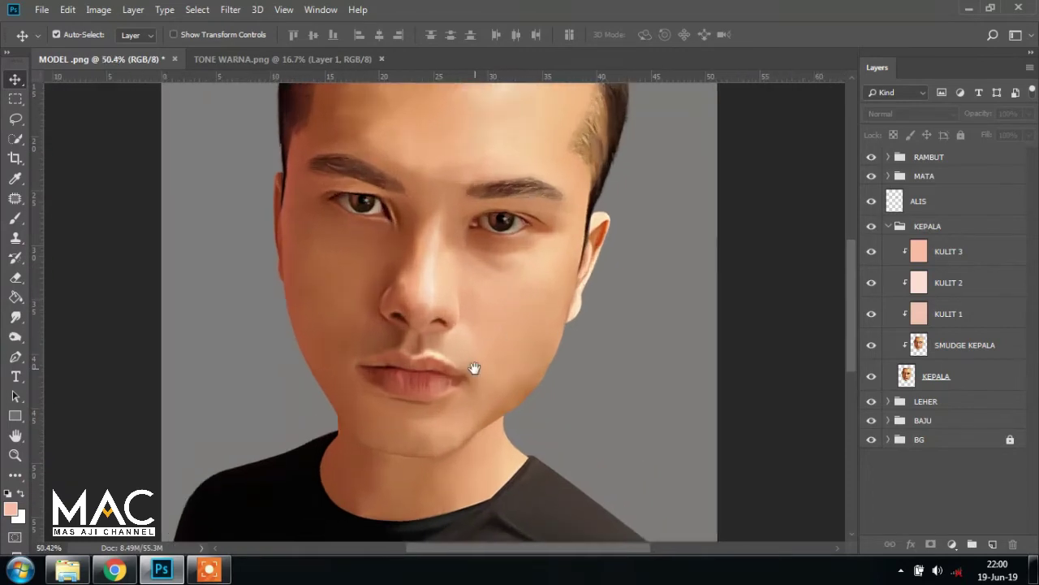
drag(473, 365, 487, 301)
scroll(523, 192, up, 5)
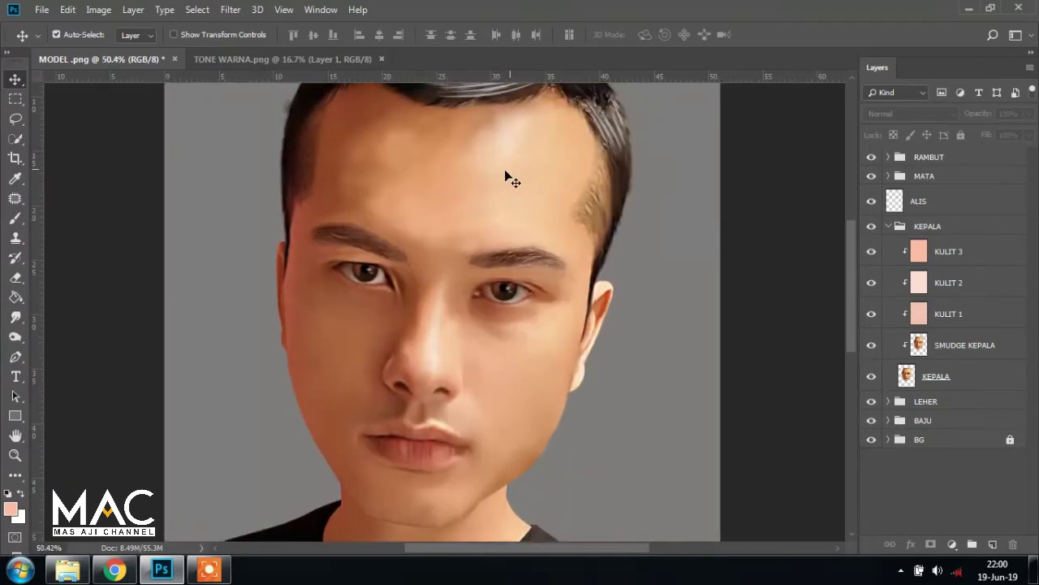
click(15, 336)
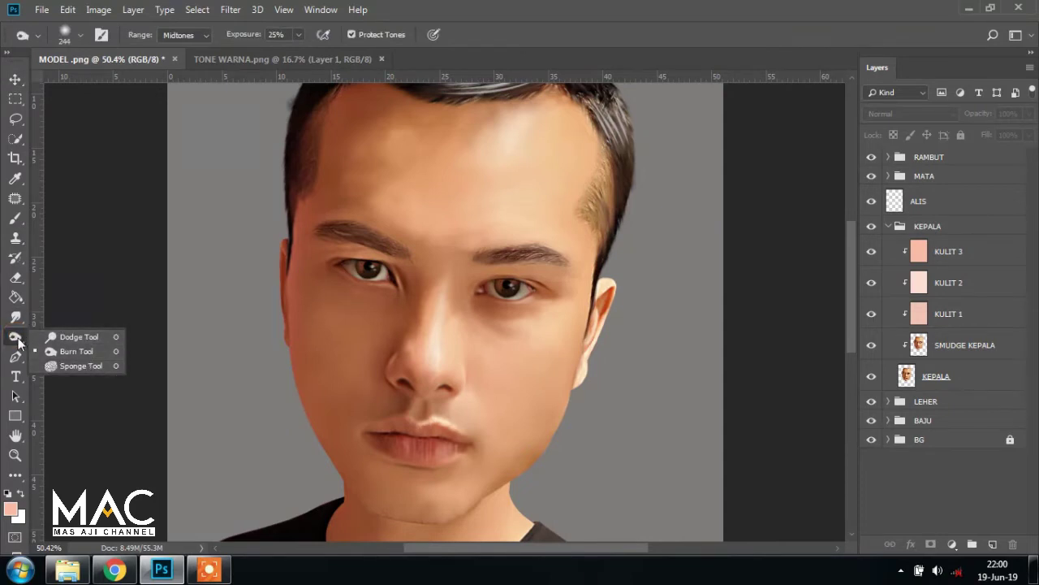
click(889, 227)
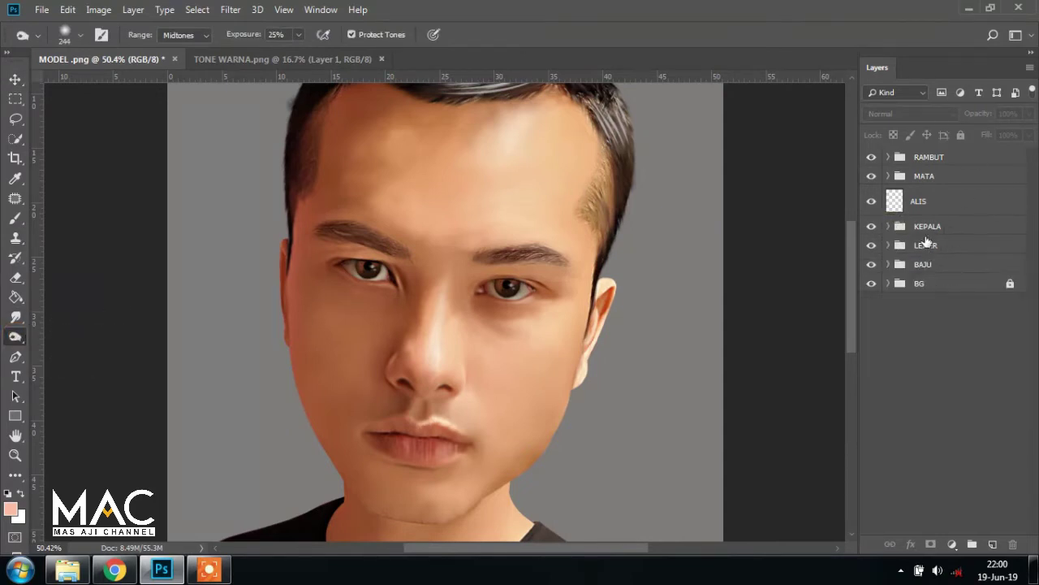
click(890, 229)
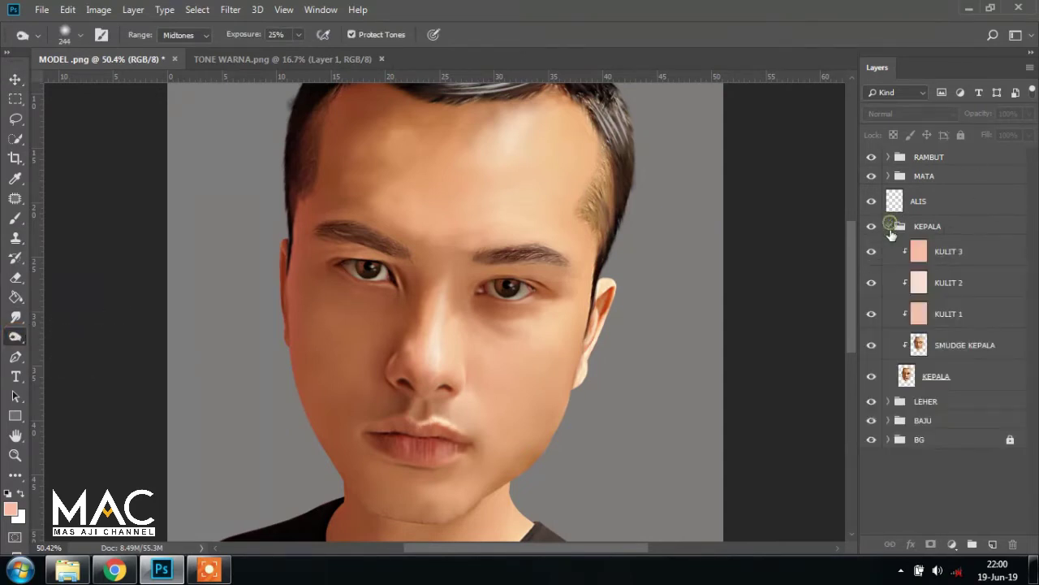
click(964, 349)
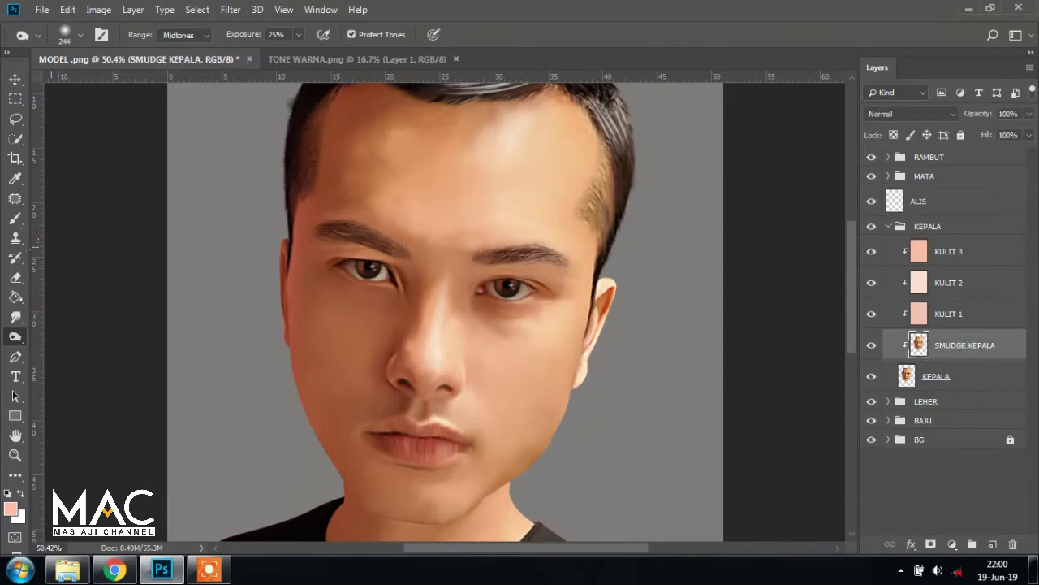
- Choose the Dodge Tool at 20% exposure and make white the foreground colour
right_click(15, 336)
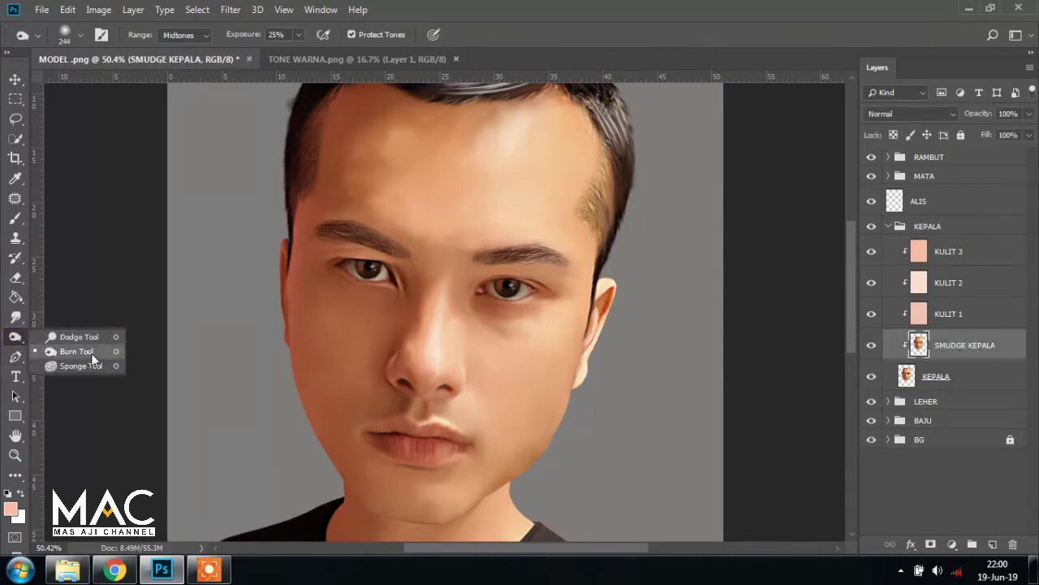
click(78, 336)
right_click(15, 337)
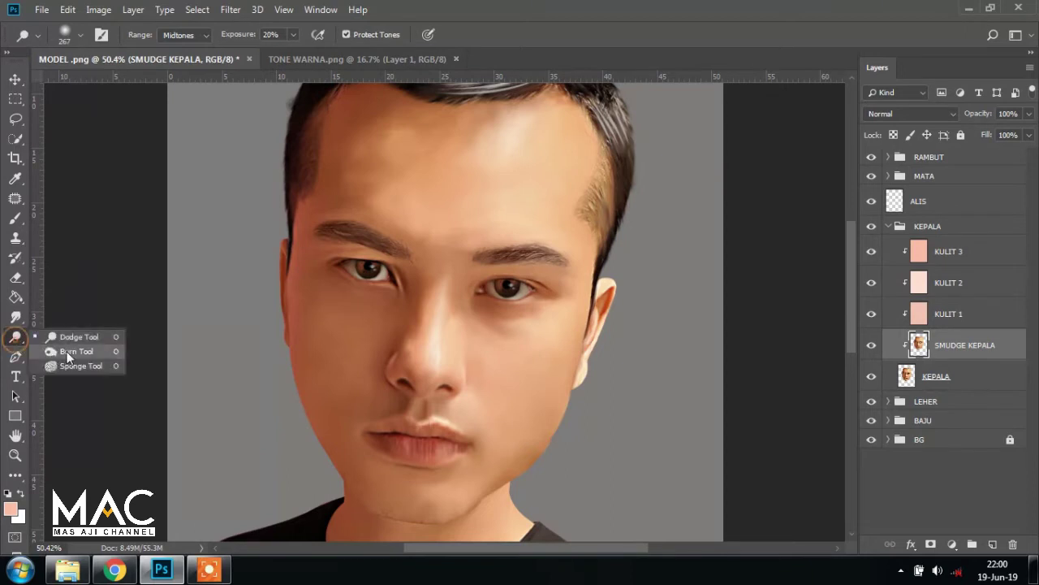
click(68, 355)
right_click(15, 336)
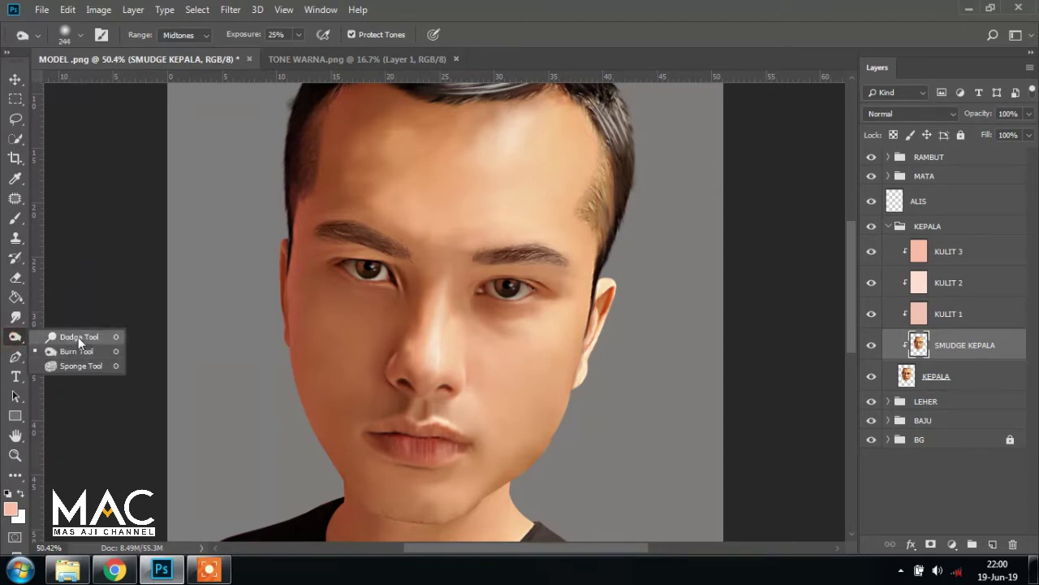
click(80, 336)
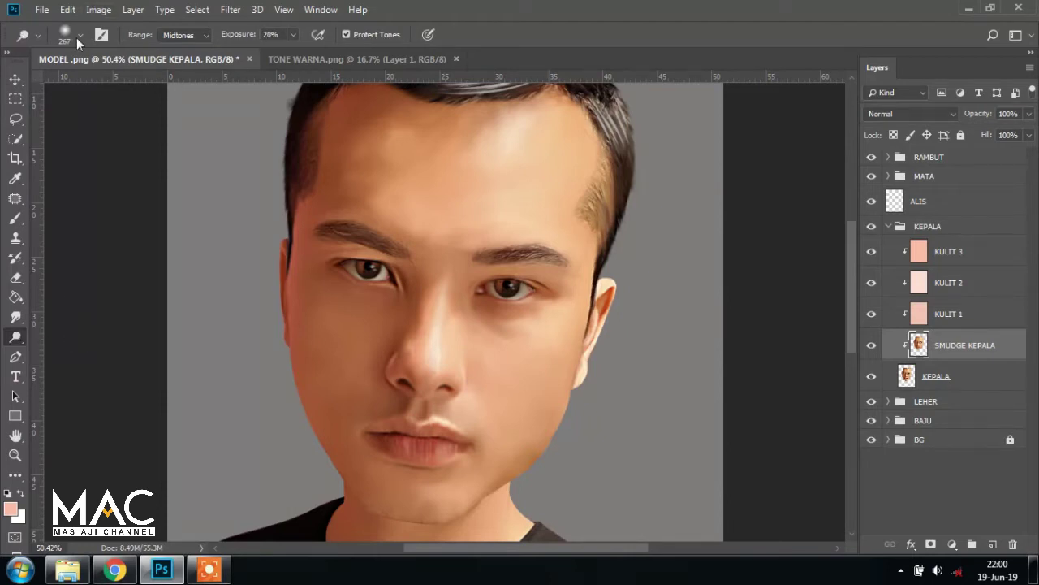
click(7, 492)
click(19, 493)
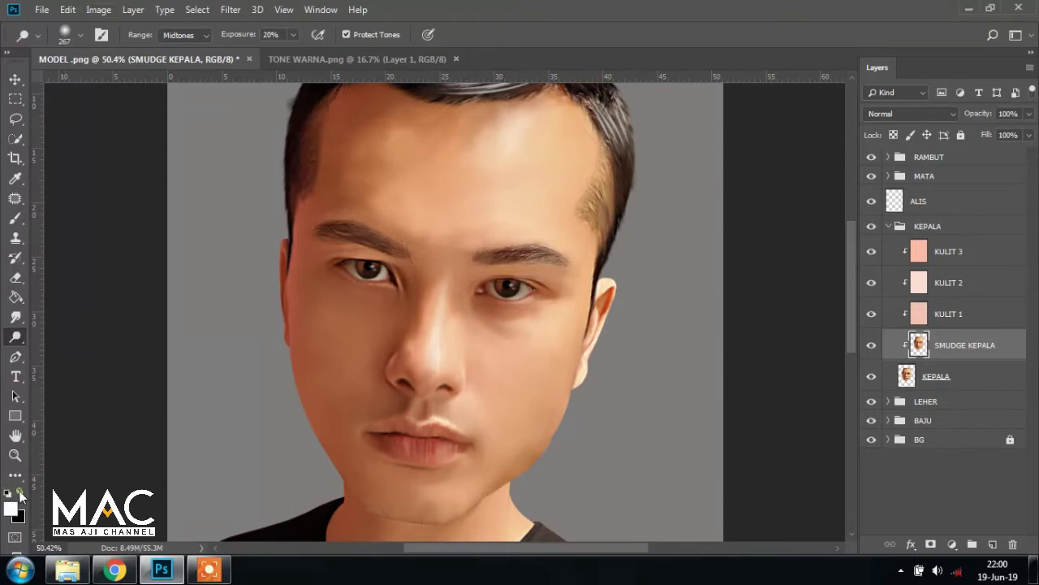
- Set the dodge brush tip to Soft Round
click(74, 35)
click(120, 208)
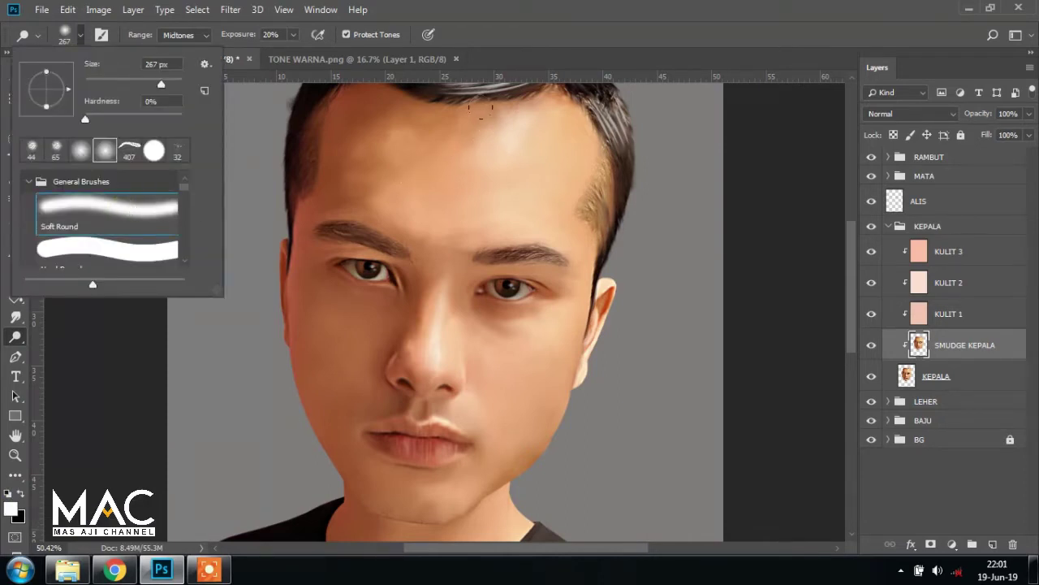
click(487, 120)
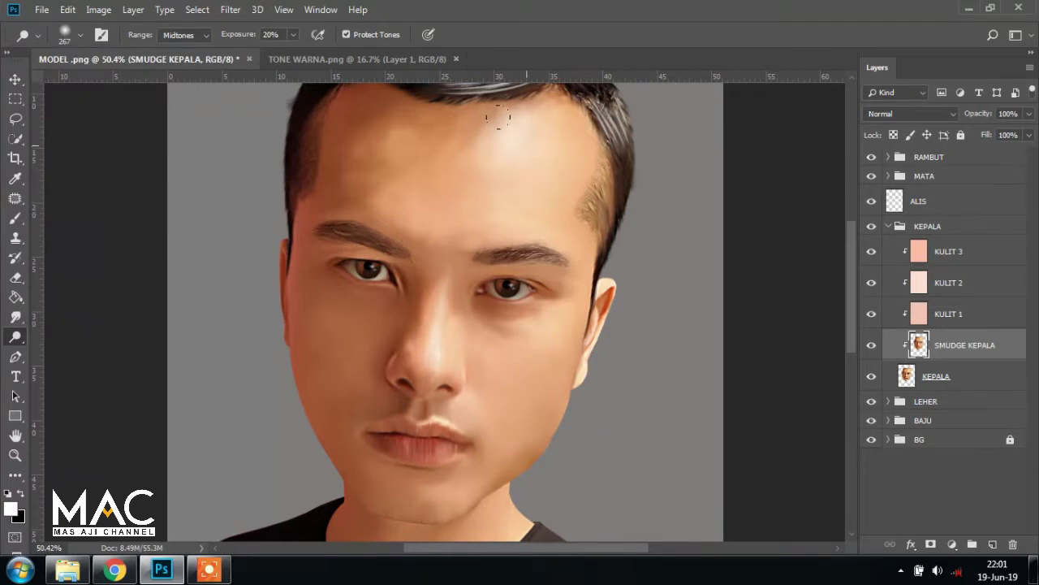
- Review the face, lips and chin, then collapse the KEPALA group
drag(506, 203, 495, 159)
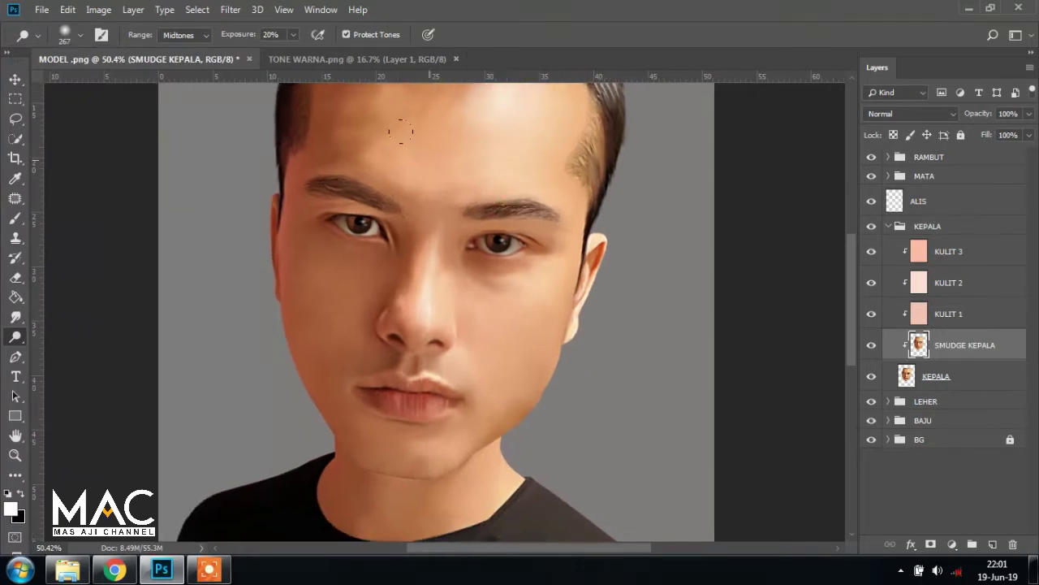
scroll(496, 175, down, 3)
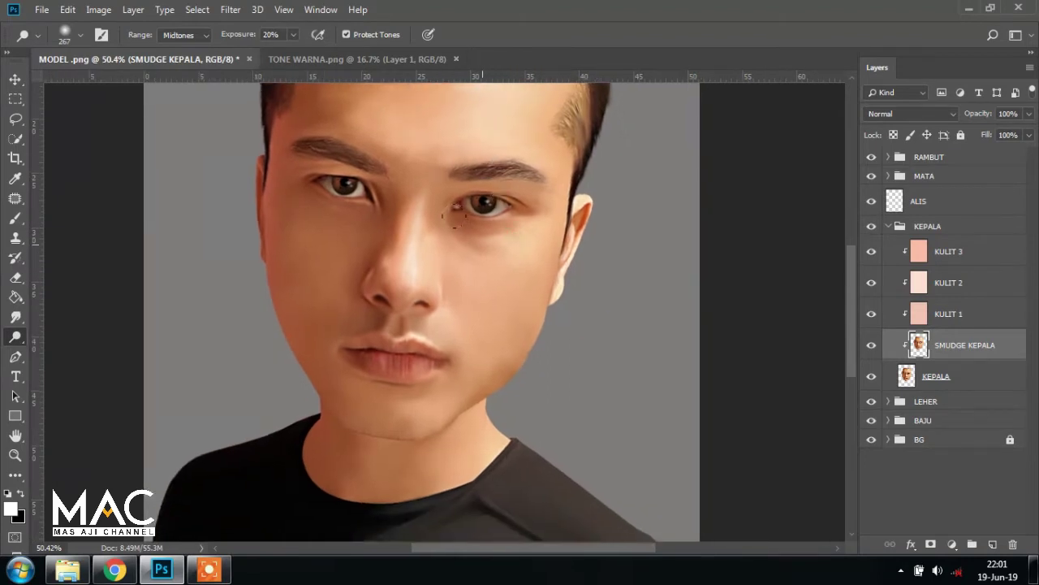
scroll(459, 273, down, 2)
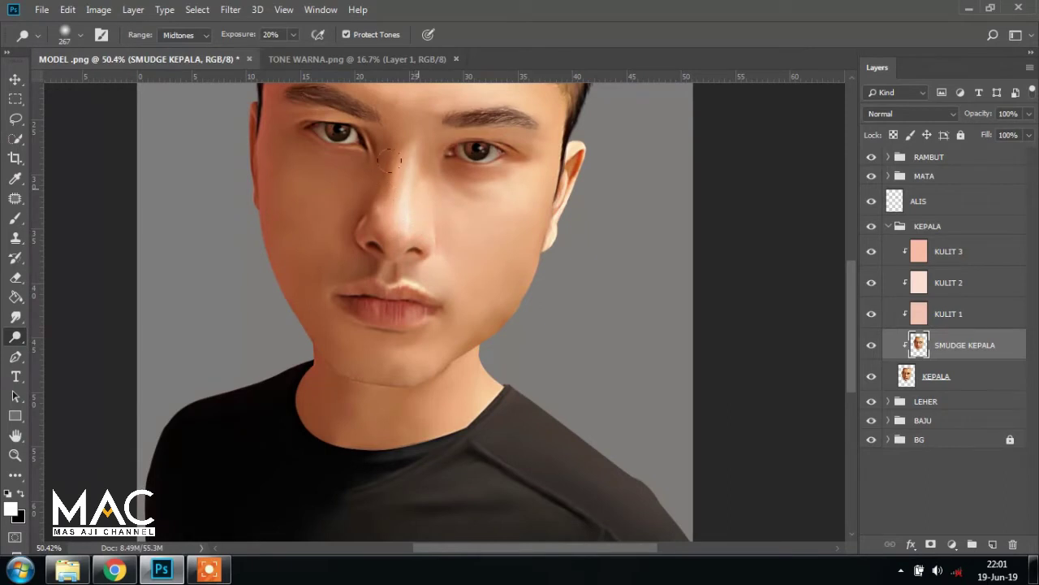
scroll(406, 209, up, 1)
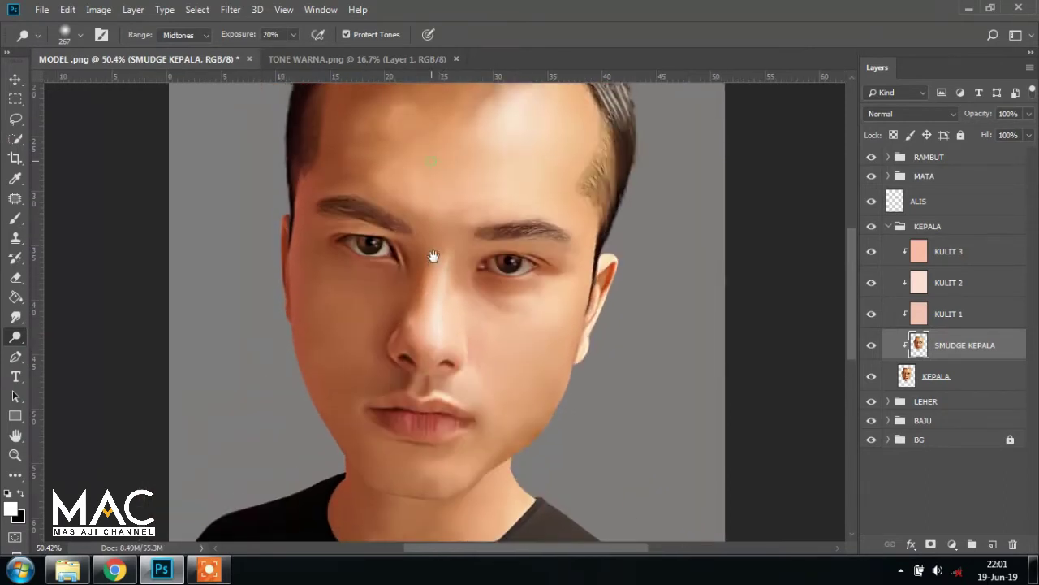
scroll(414, 203, up, 5)
scroll(413, 170, up, 4)
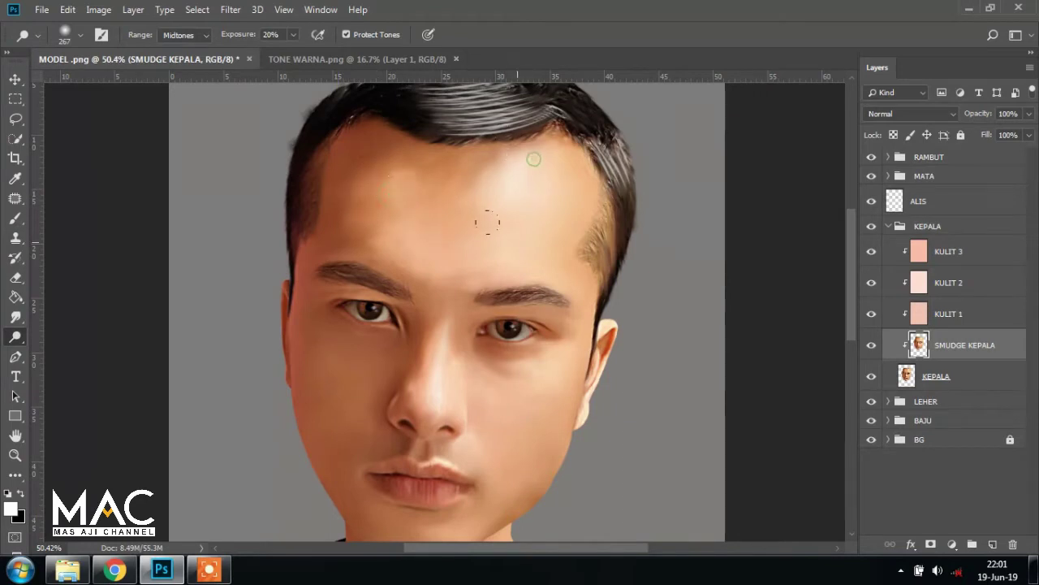
scroll(487, 221, down, 3)
scroll(498, 277, down, 4)
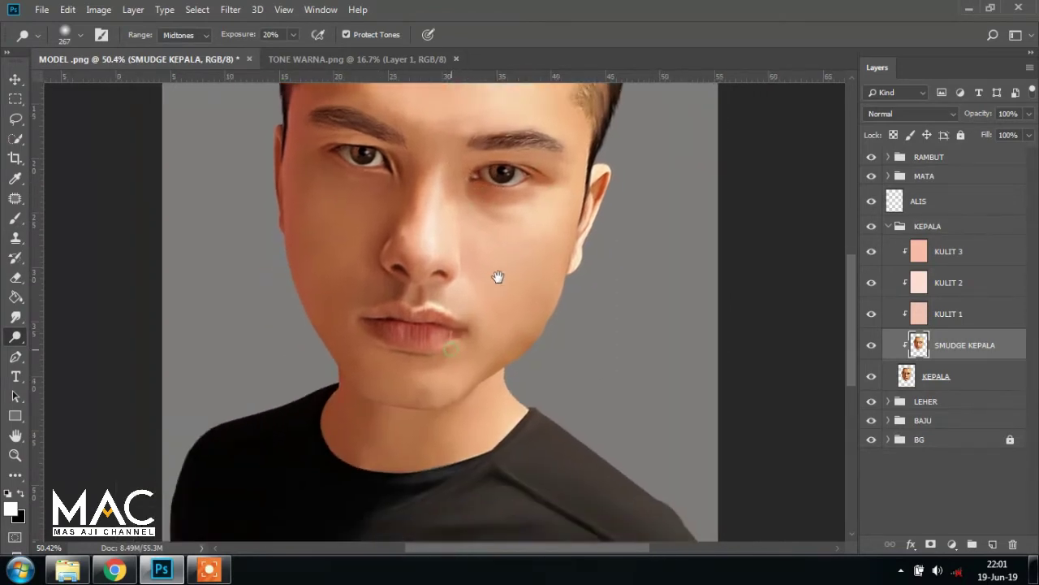
scroll(510, 239, down, 1)
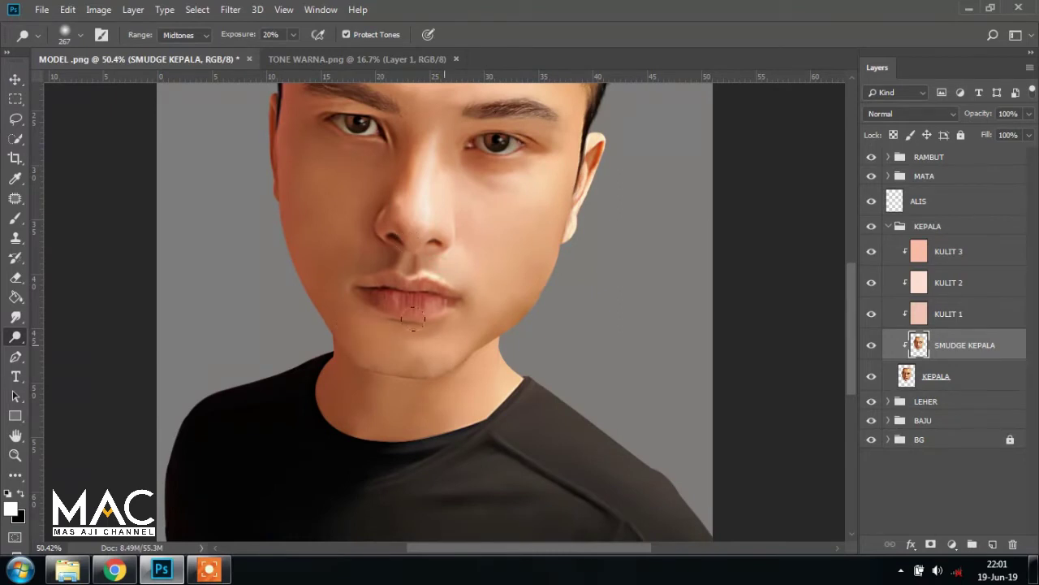
drag(448, 358, 449, 303)
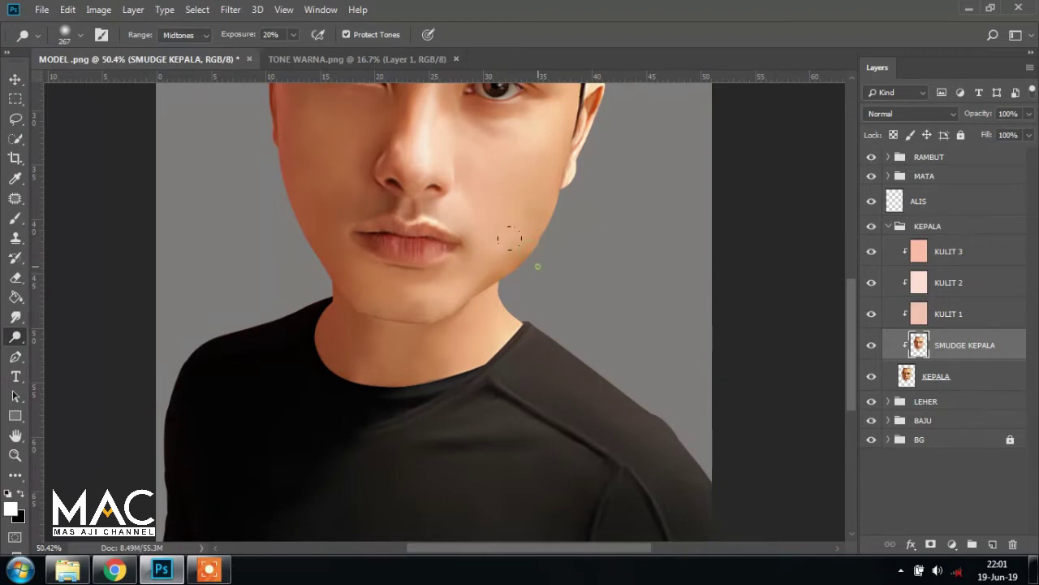
scroll(498, 233, up, 2)
scroll(496, 285, up, 2)
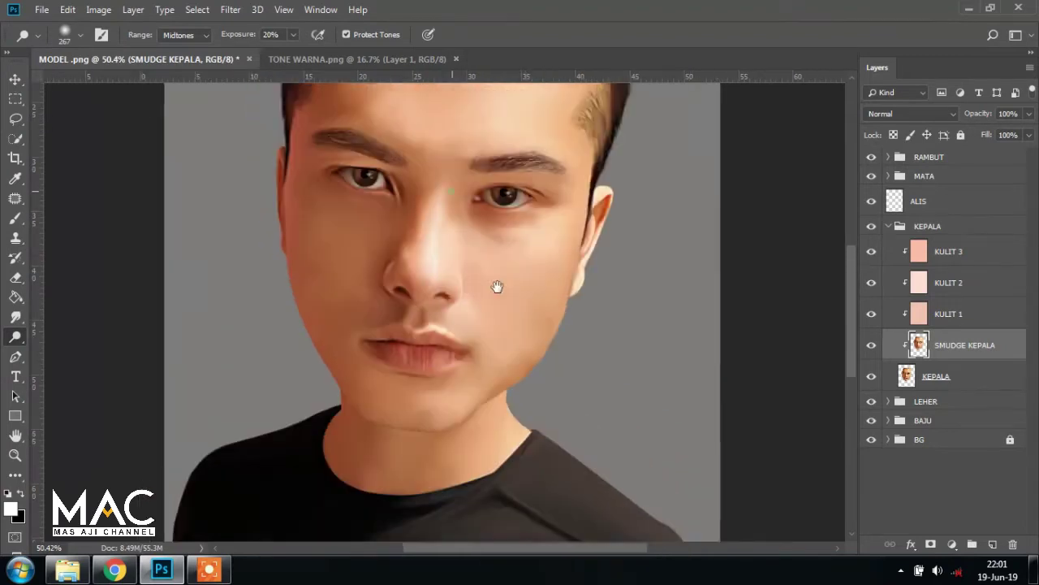
scroll(502, 189, up, 3)
scroll(495, 268, down, 2)
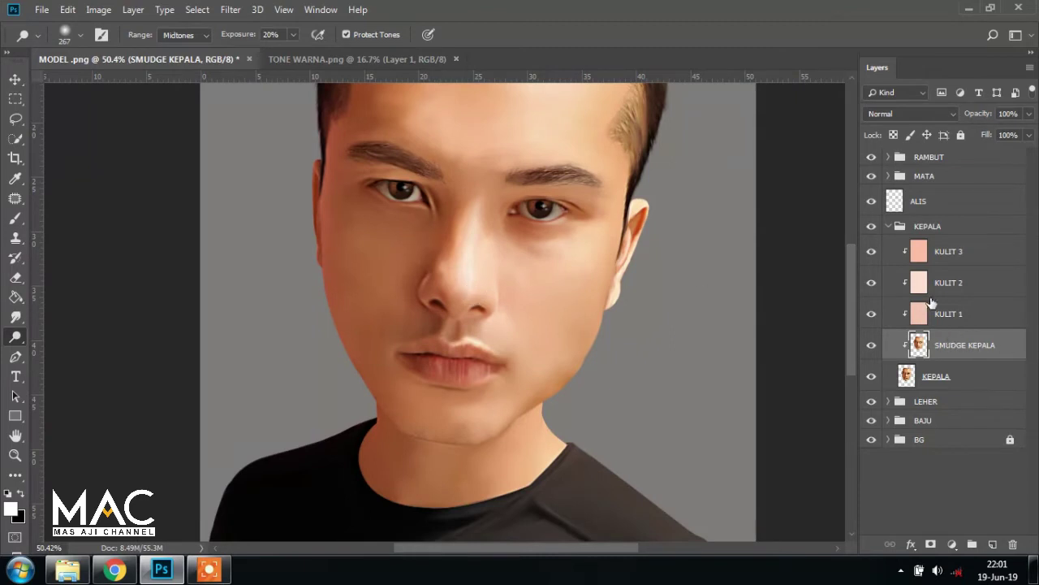
click(893, 226)
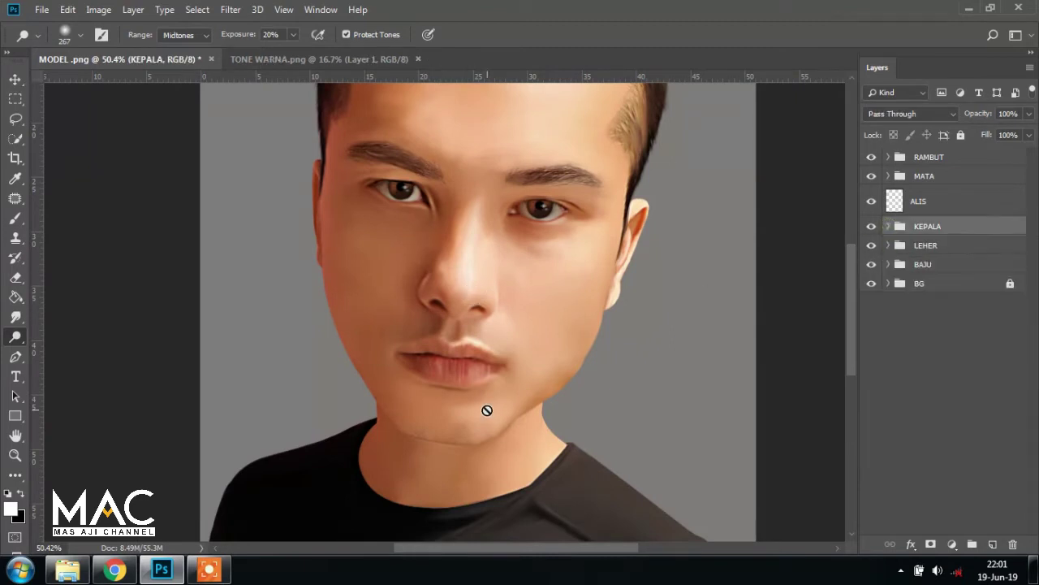
- Select SMUDGE LEHER and switch to a 133 px Burn Tool
scroll(501, 382, down, 1)
scroll(514, 353, down, 2)
click(889, 246)
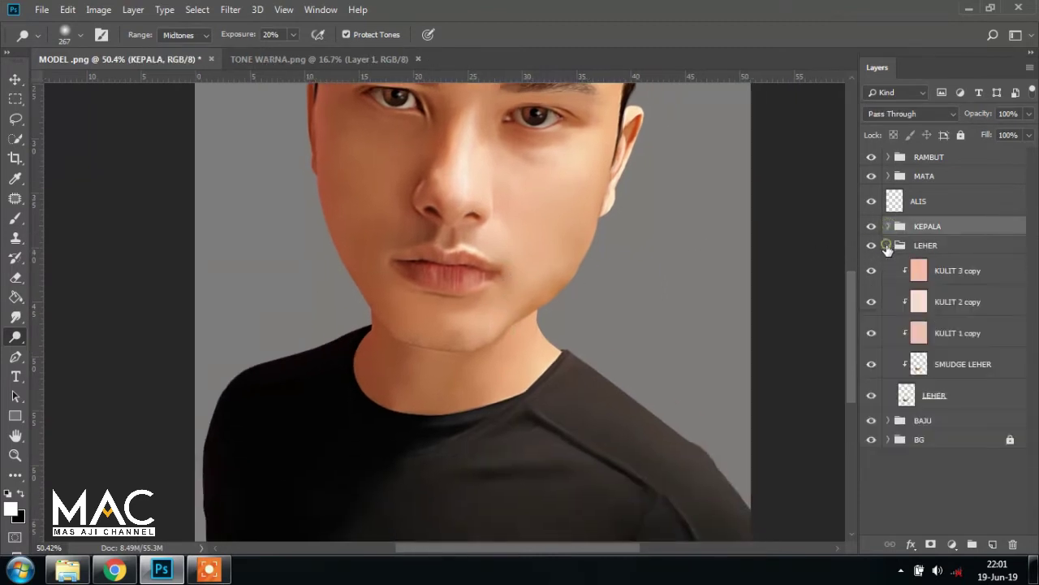
click(964, 370)
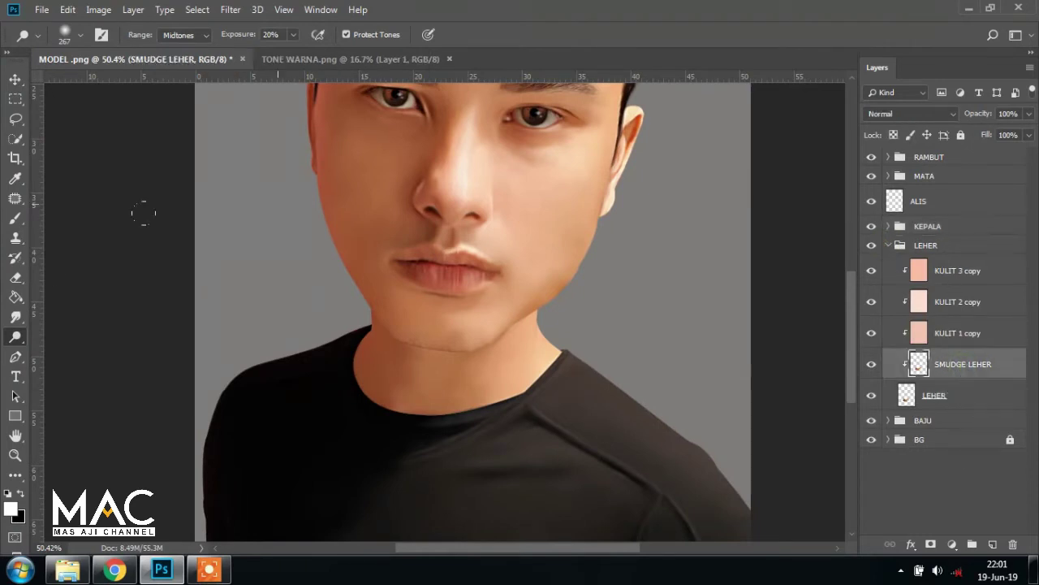
right_click(17, 338)
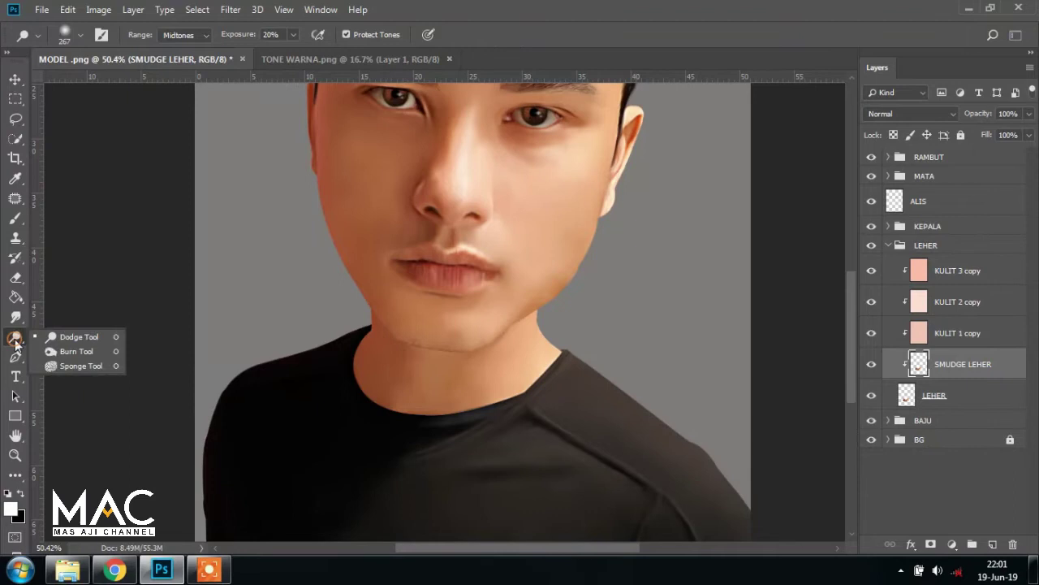
click(65, 354)
drag(428, 317, 407, 322)
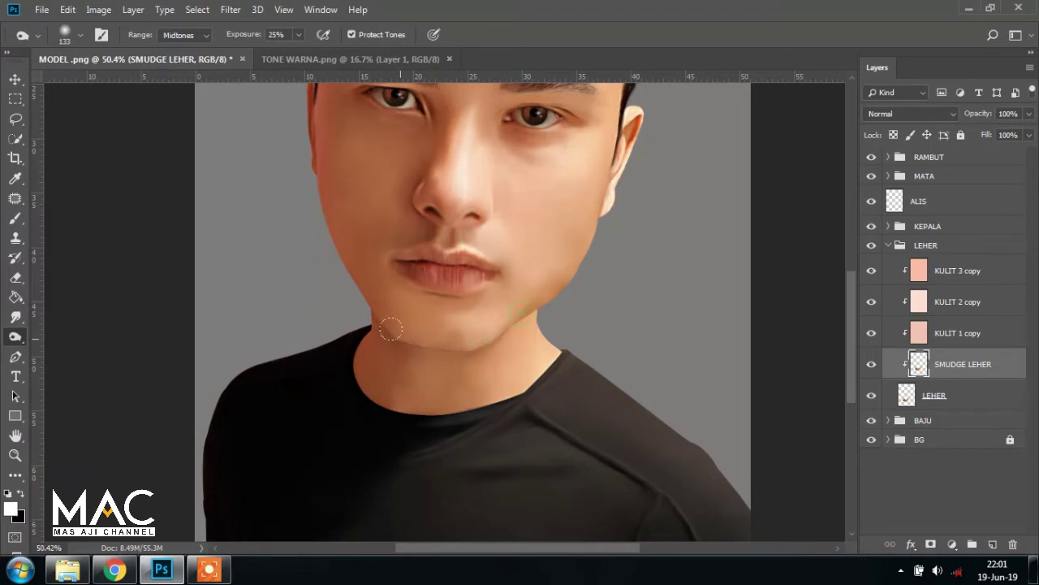
- Burn shadow along the jaw line and under the chin, then return to Dodge
mouse_move(393, 329)
mouse_down()
mouse_move(375, 323)
mouse_move(357, 378)
mouse_move(379, 411)
mouse_move(412, 410)
mouse_up()
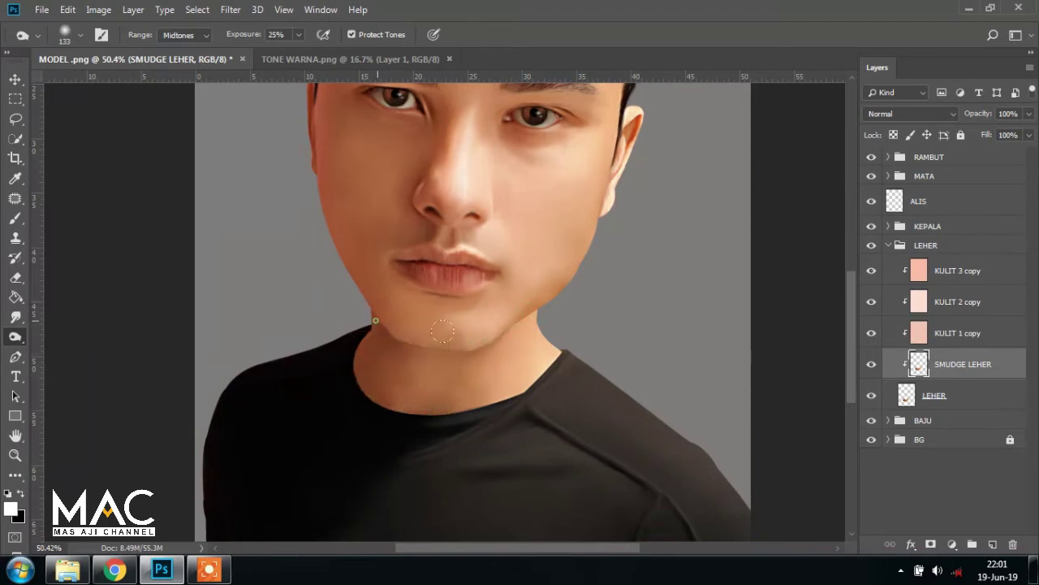
mouse_move(376, 321)
mouse_down()
mouse_move(444, 335)
mouse_move(517, 297)
mouse_up()
right_click(16, 336)
click(98, 341)
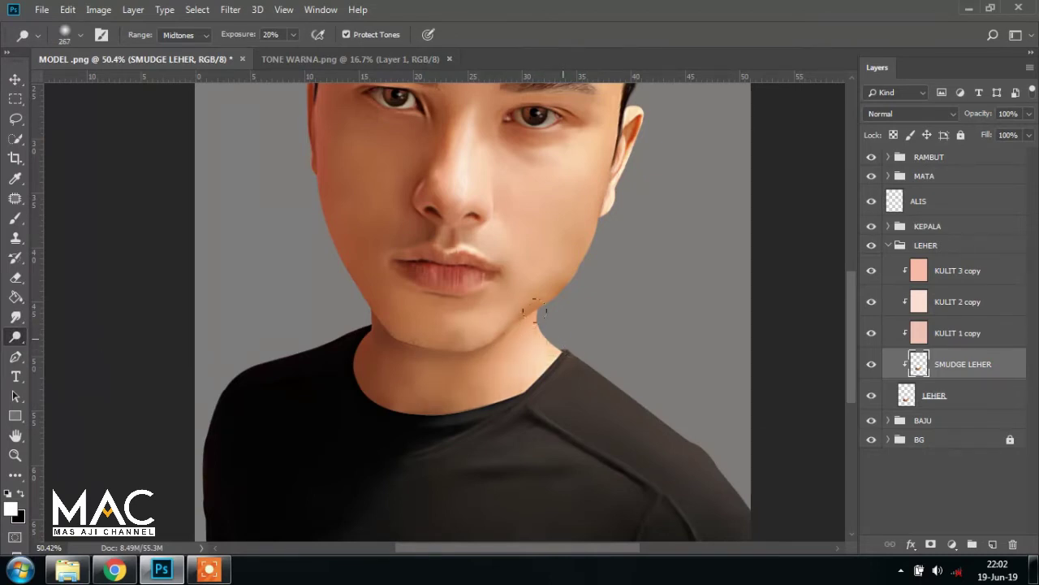
click(15, 79)
- Bring the mouth, neck and shirt into view and collapse the LEHER group
scroll(582, 276, down, 2)
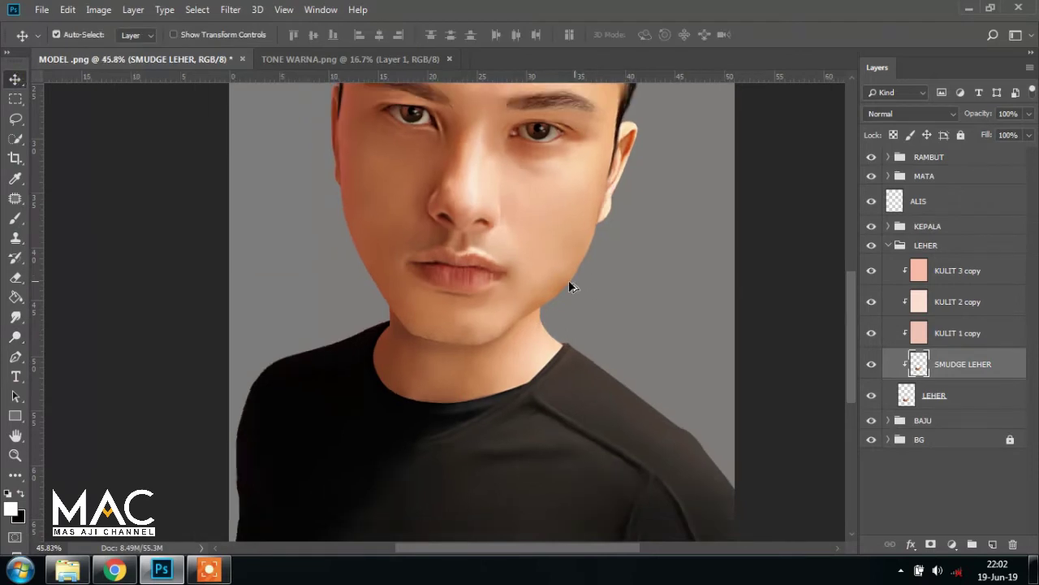
scroll(561, 280, down, 2)
scroll(551, 285, down, 2)
scroll(496, 302, up, 1)
scroll(501, 314, up, 2)
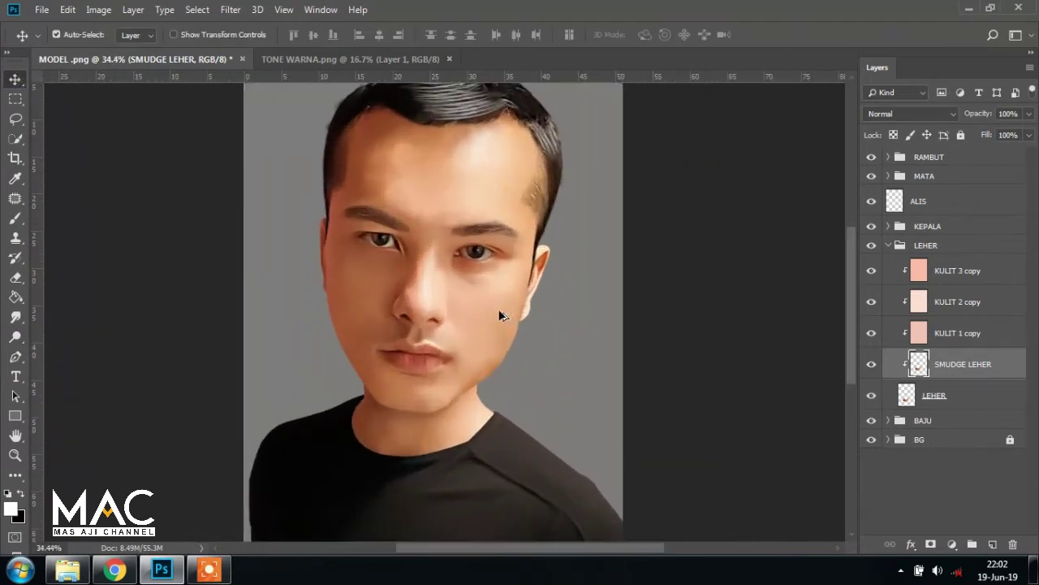
scroll(476, 387, down, 1)
scroll(508, 274, up, 1)
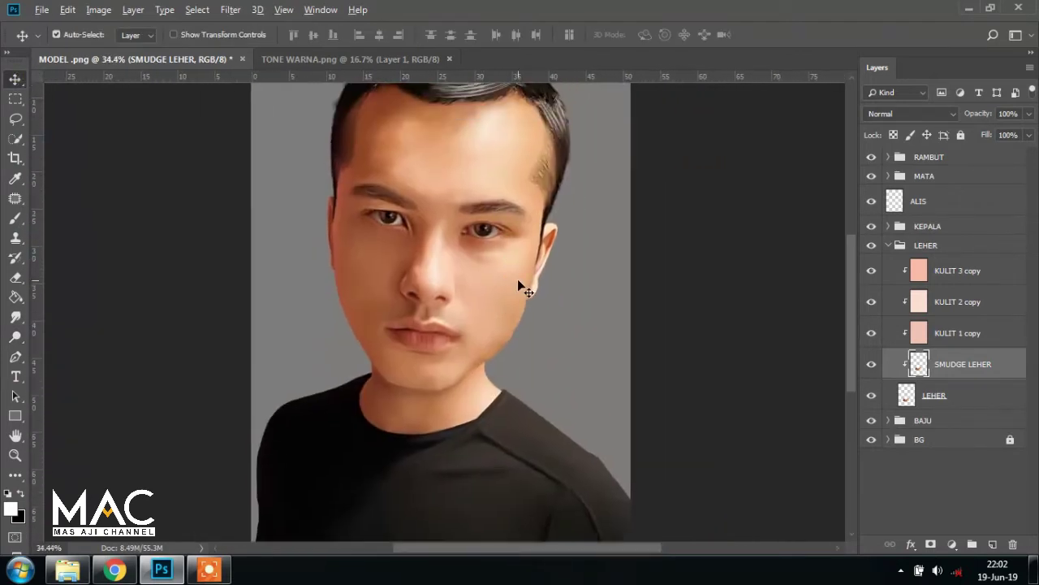
scroll(518, 279, up, 1)
scroll(518, 280, up, 1)
drag(463, 352, 480, 255)
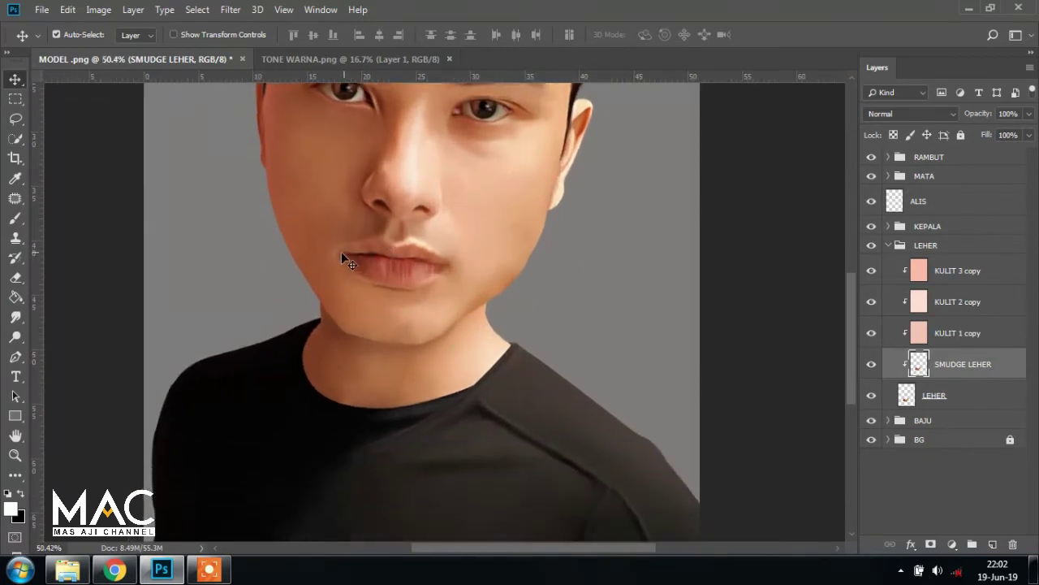
click(889, 245)
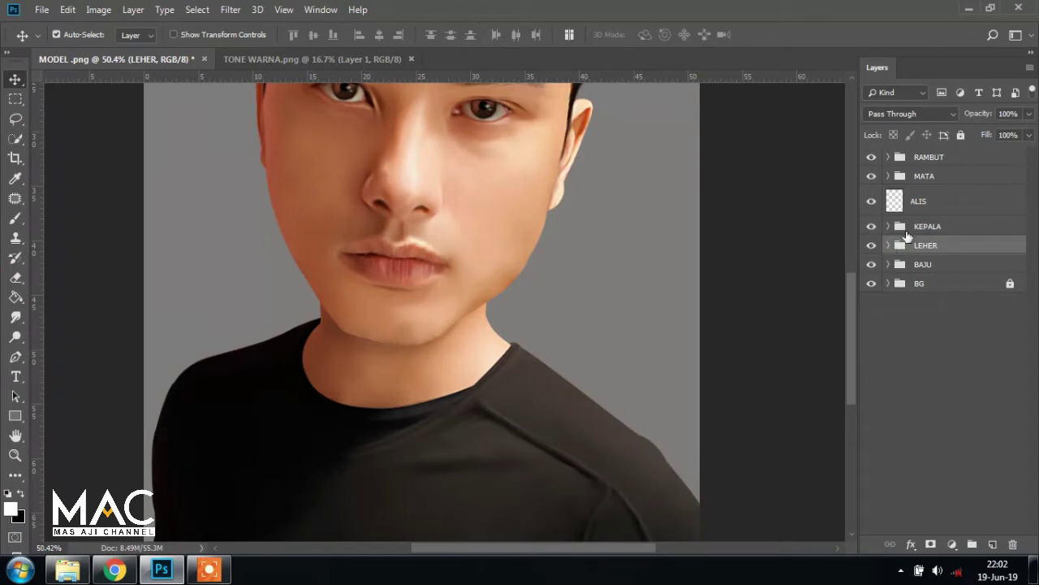
- Add a new layer above KEPALA and clear its default Layer 2 name
click(925, 231)
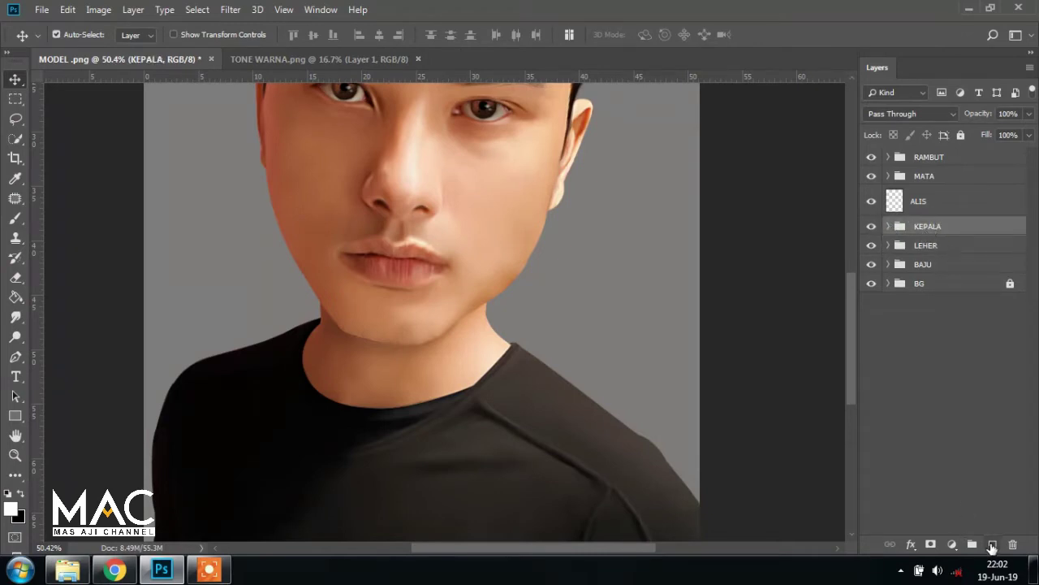
click(992, 545)
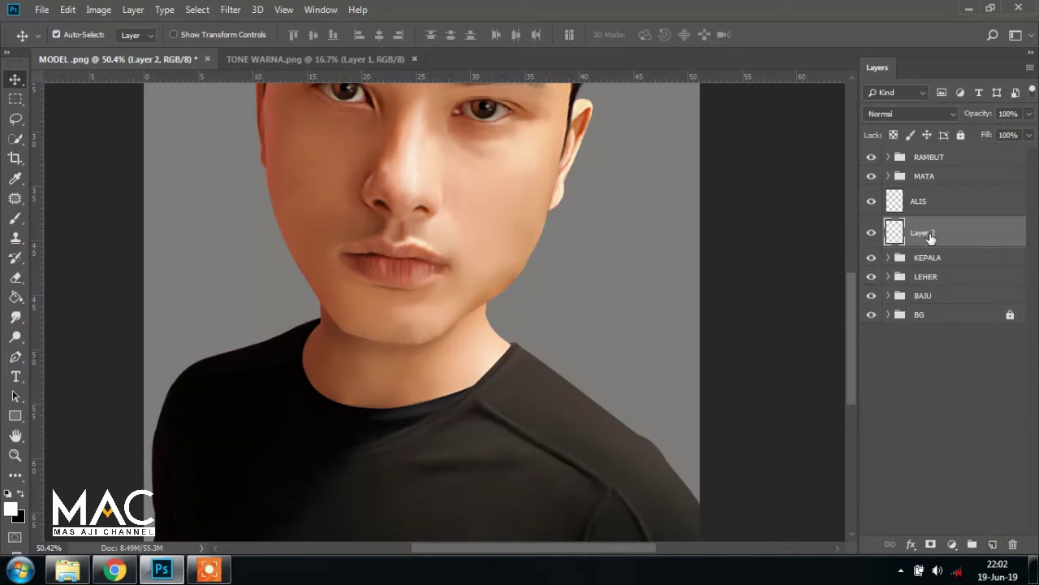
double_click(924, 232)
key(BackSpace)
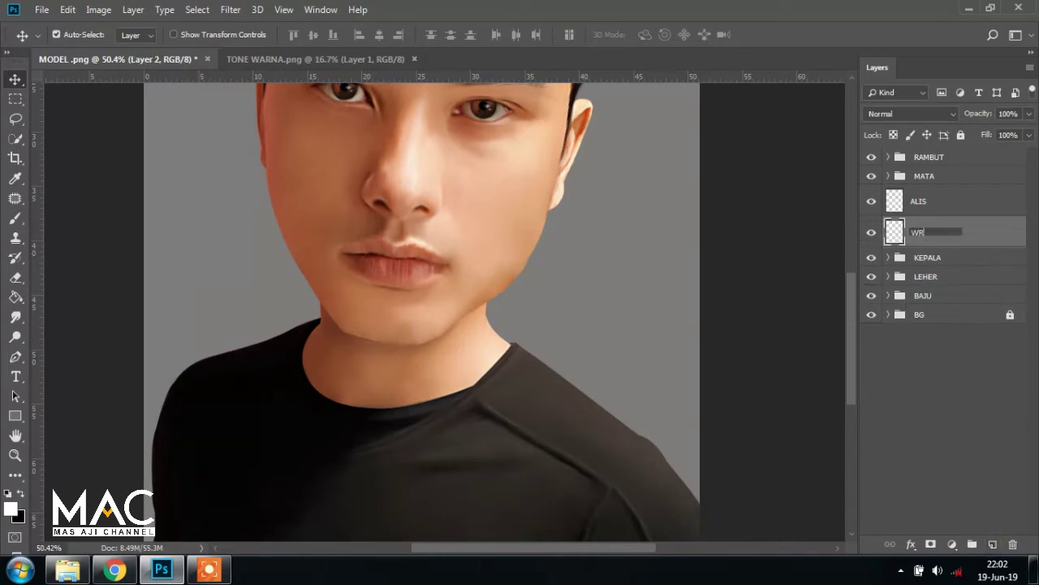
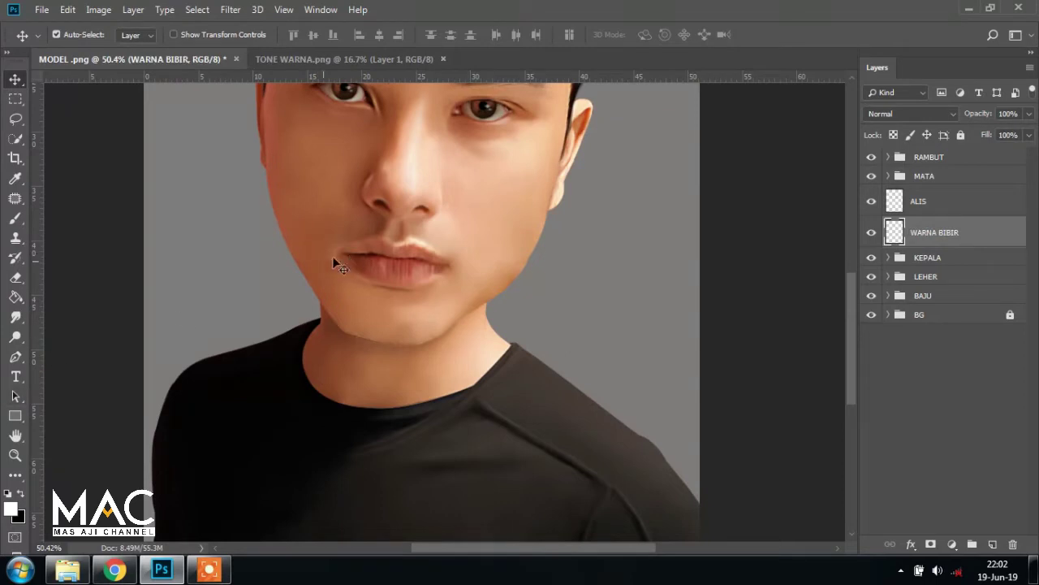
- Sample the Bibir lip tone ee7b7b from the TONE WARNA chart as the foreground colour
scroll(385, 281, up, 1)
scroll(386, 283, up, 1)
scroll(390, 285, up, 2)
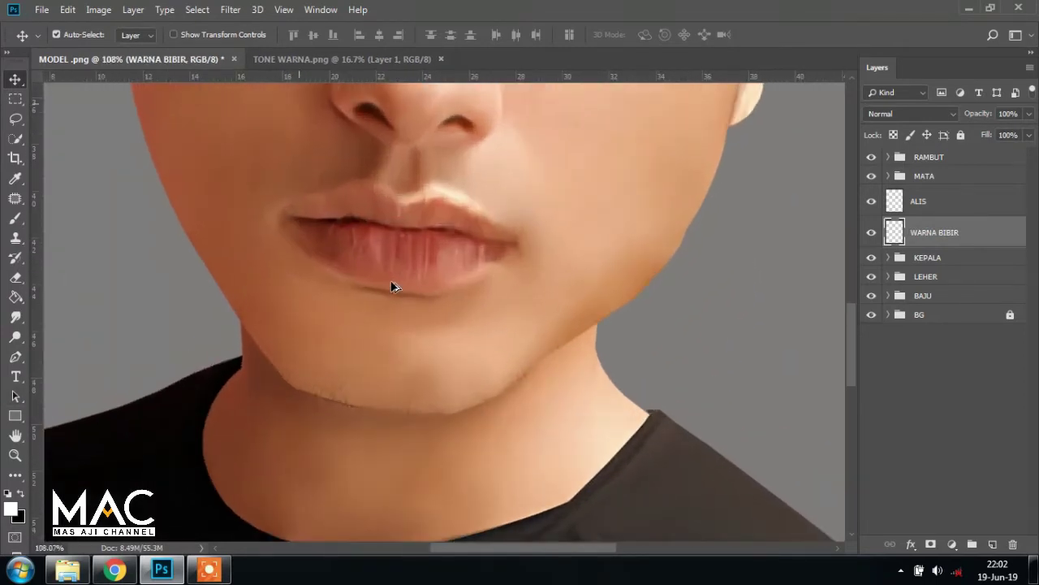
drag(412, 254, 440, 294)
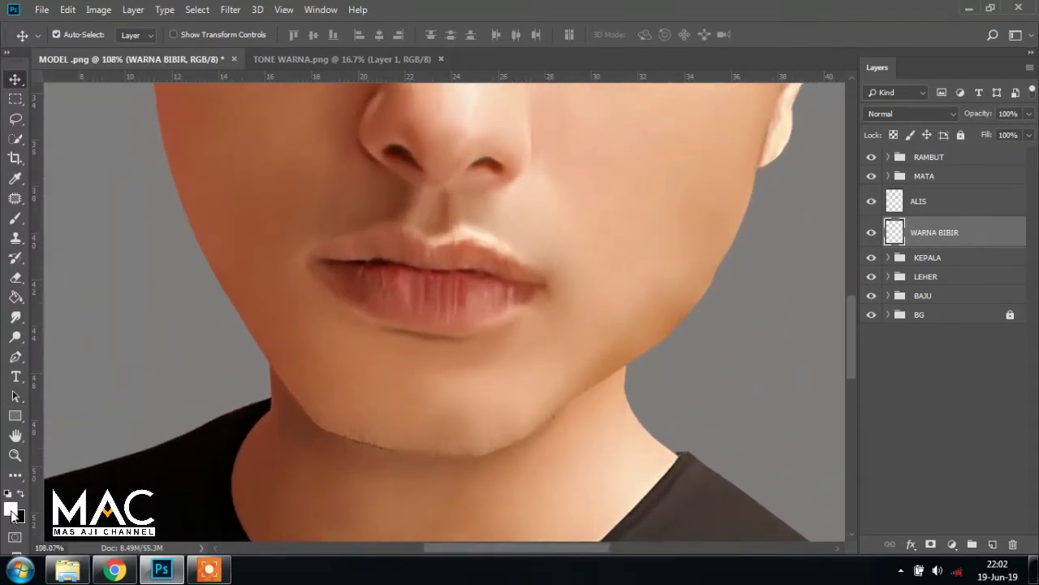
click(308, 59)
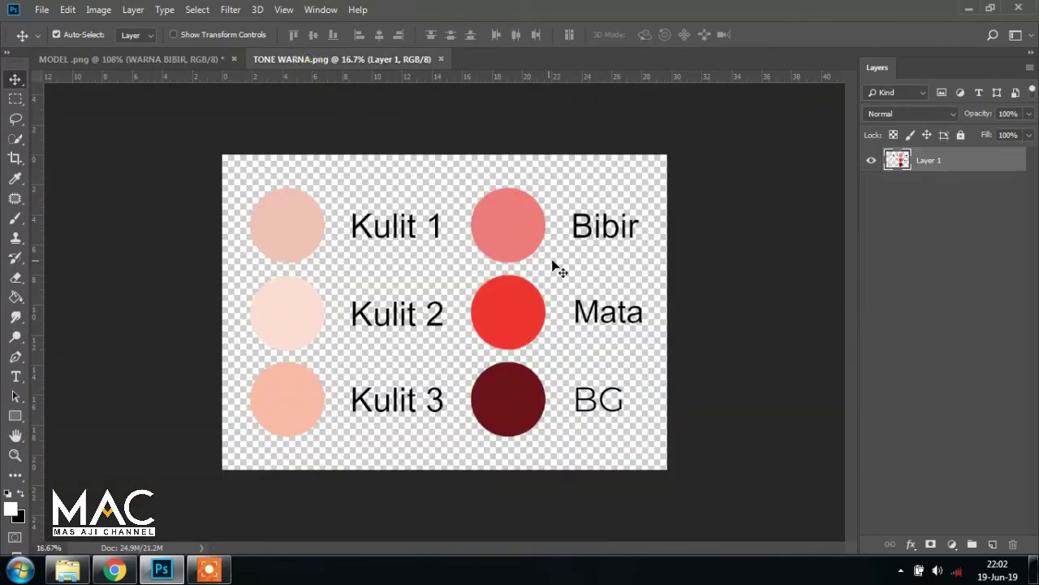
click(10, 508)
click(520, 218)
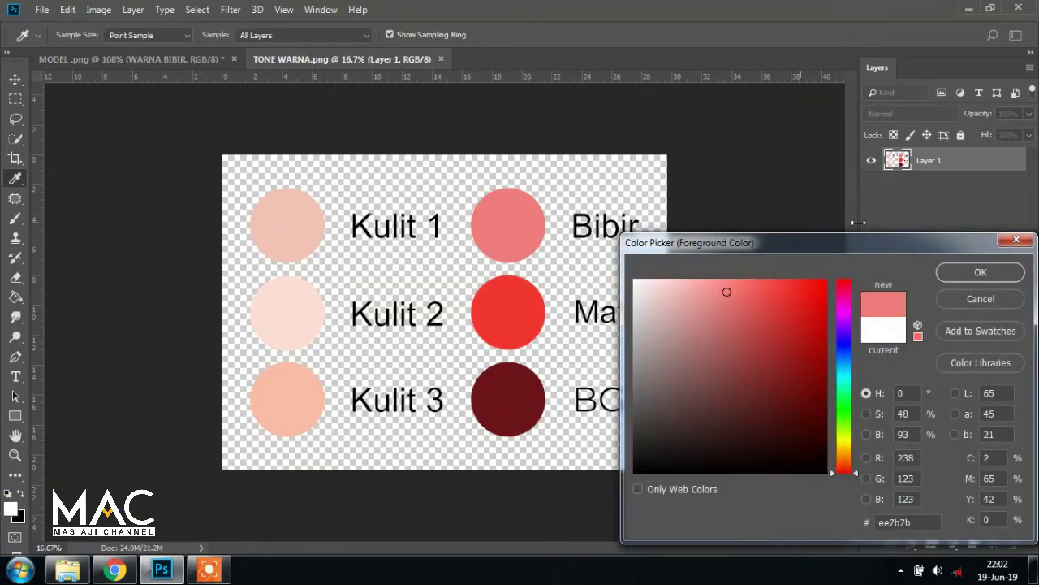
click(957, 274)
key(v)
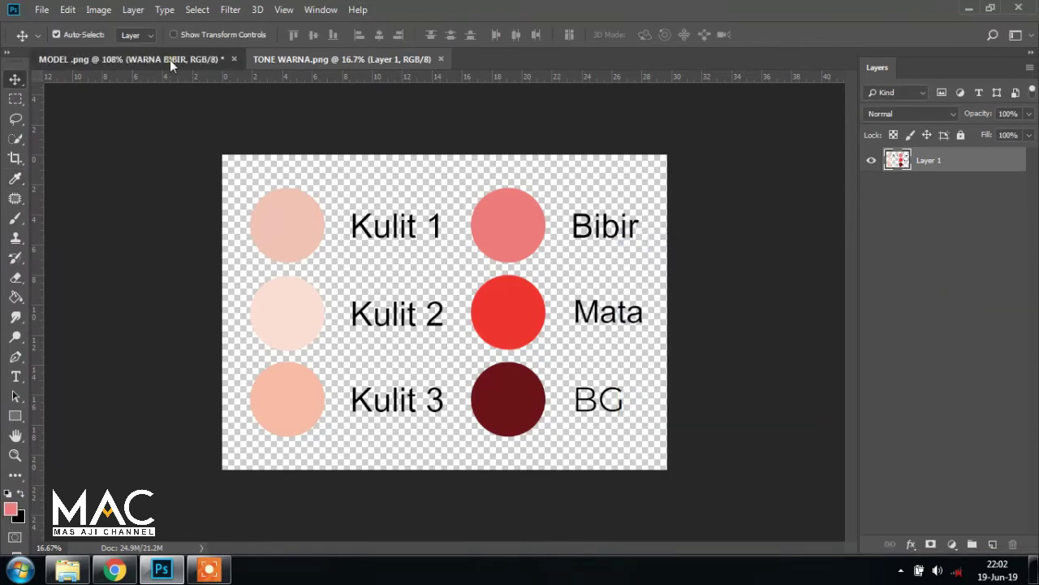
click(170, 61)
- Trace the upper lip with the Pen tool from the left corner to the right corner
click(15, 357)
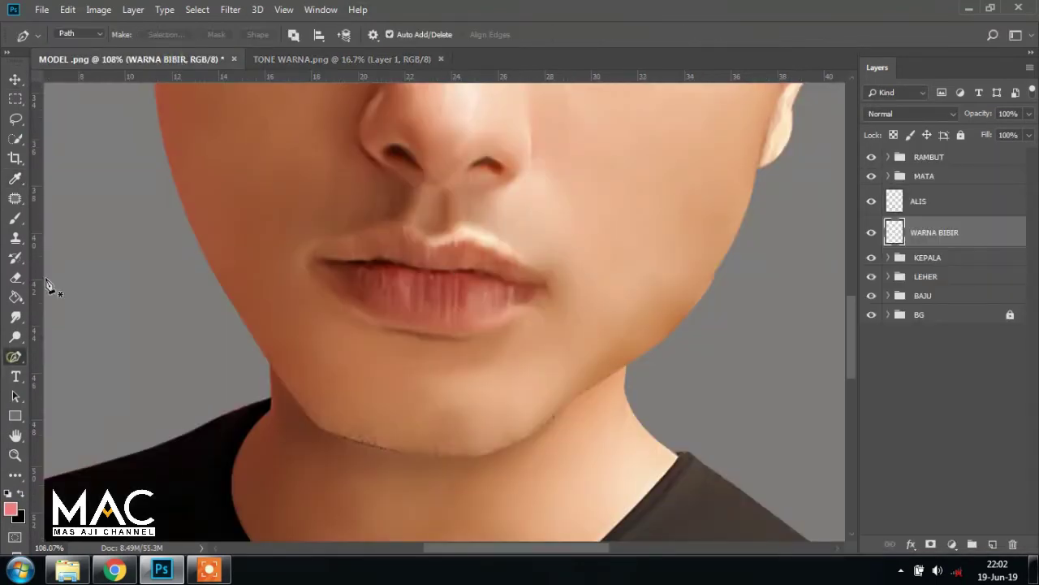
scroll(349, 285, up, 3)
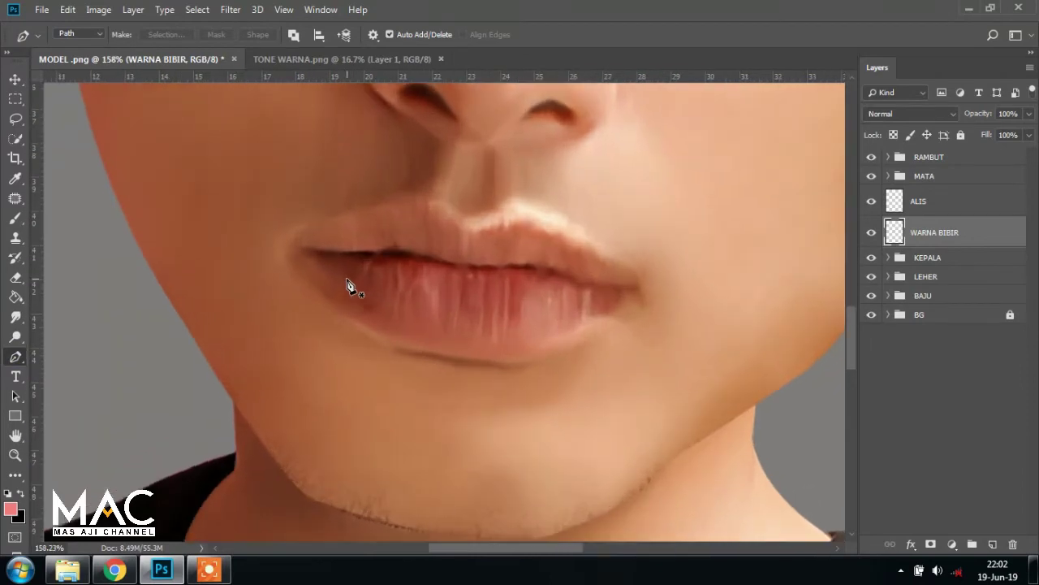
scroll(348, 285, up, 2)
click(295, 241)
drag(411, 190, 430, 191)
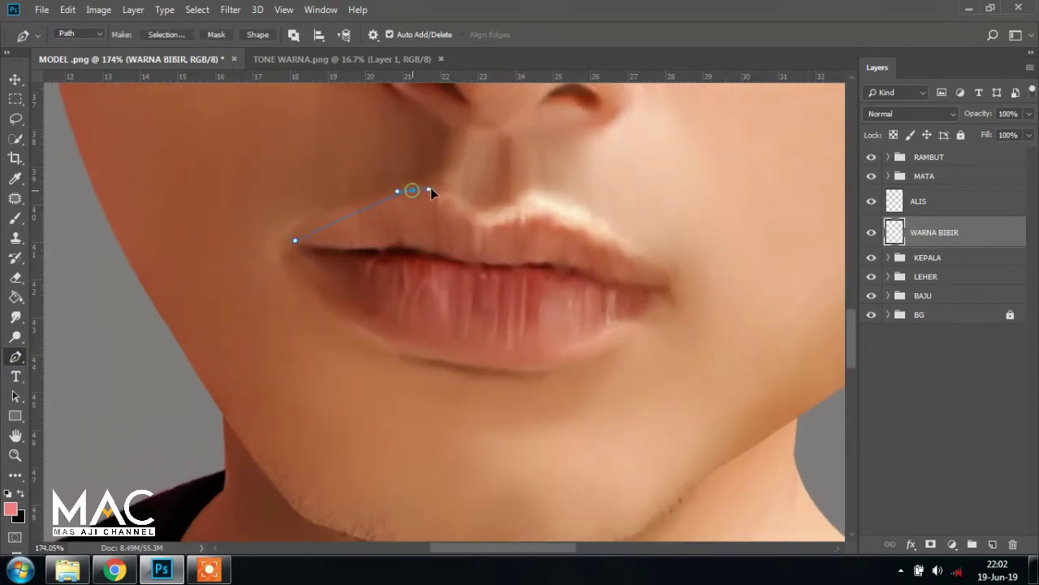
alt+click(413, 191)
click(484, 221)
click(513, 213)
click(547, 210)
click(596, 233)
click(640, 255)
click(662, 271)
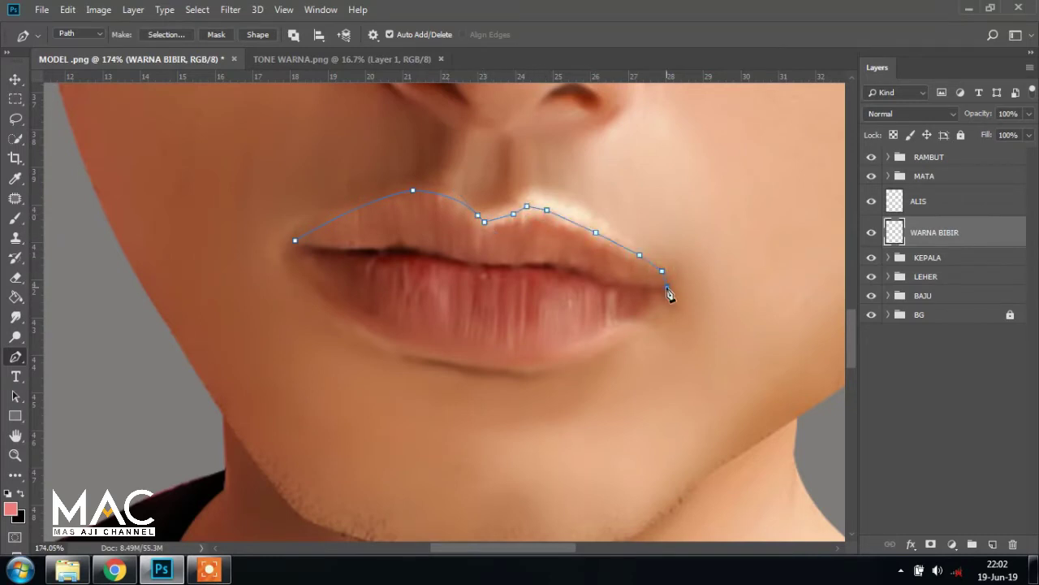
- Outline the lower lip back to the left corner, closing the path
click(664, 295)
click(629, 316)
click(599, 335)
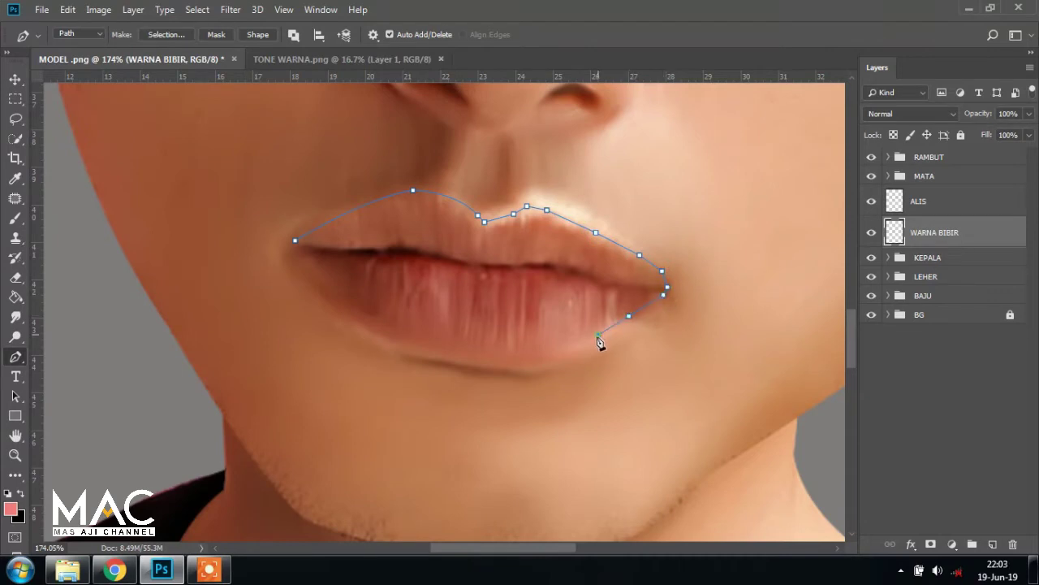
click(537, 357)
click(505, 357)
click(384, 350)
drag(345, 335, 355, 311)
click(376, 327)
click(321, 292)
click(295, 242)
- Convert the lip path into a selection with 0 feather
right_click(444, 226)
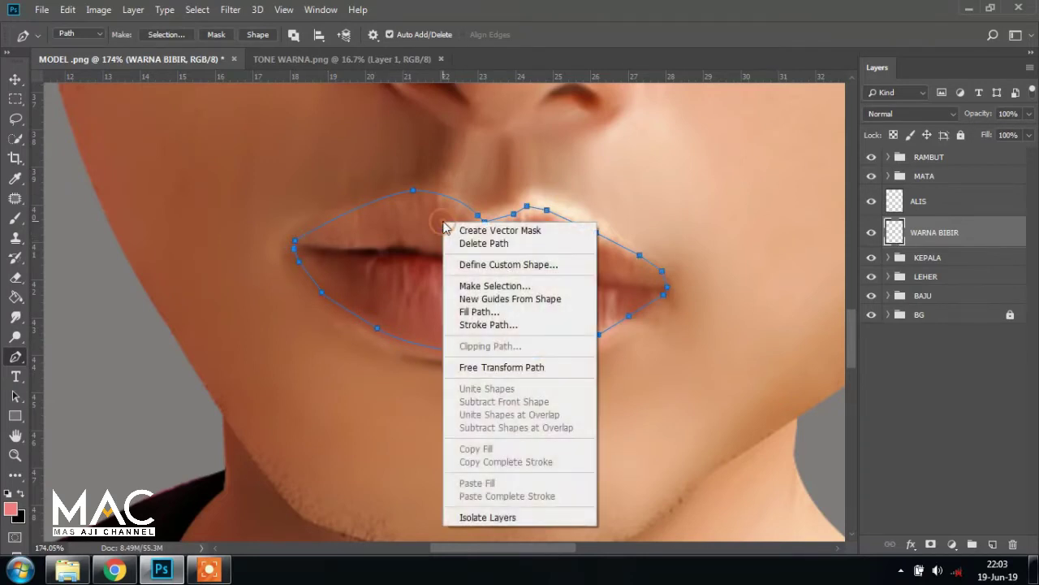
click(513, 288)
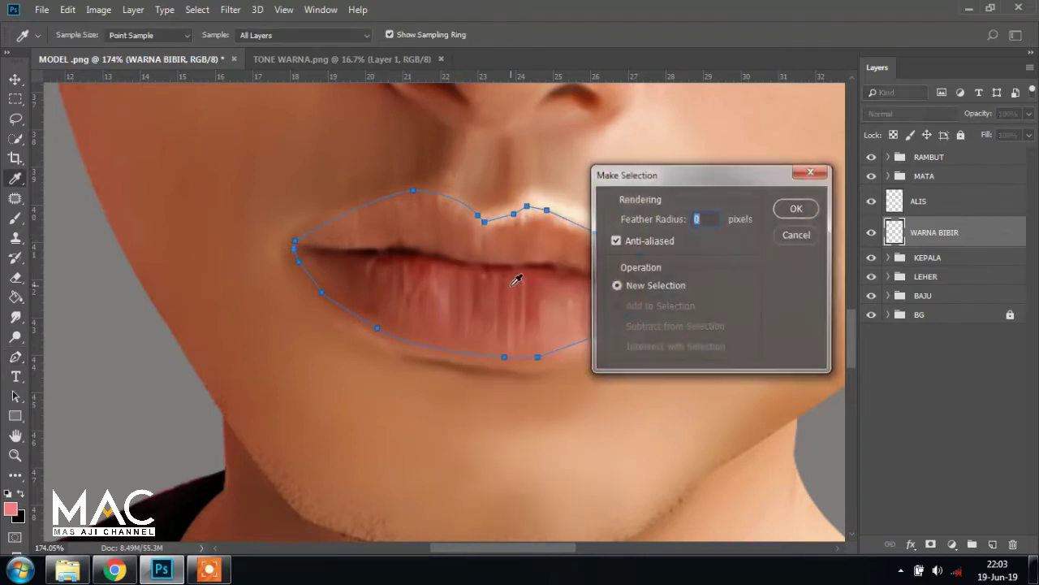
click(808, 213)
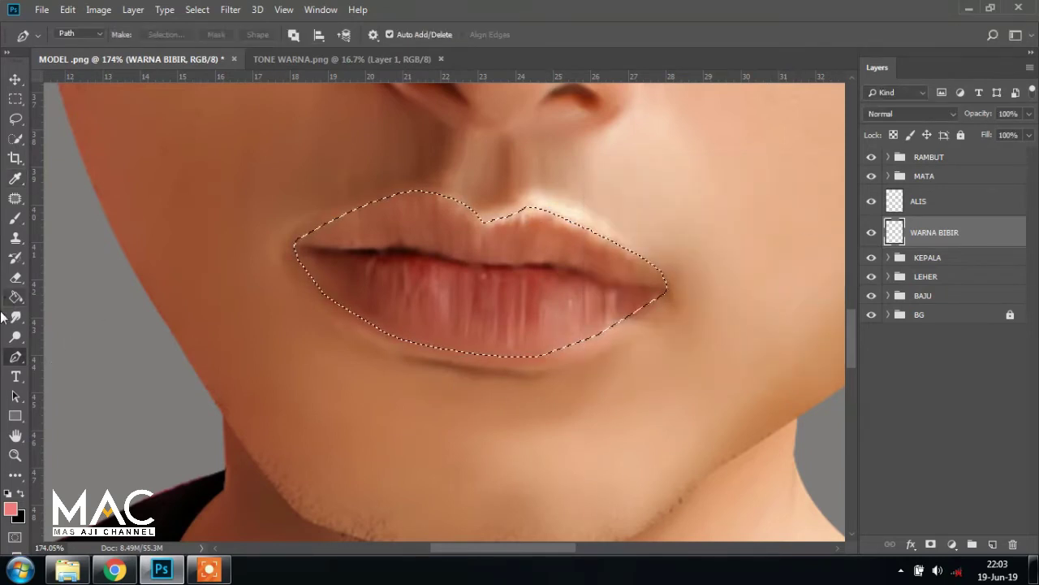
- Fill the lip selection with pink using the Paint Bucket, then deselect
click(15, 298)
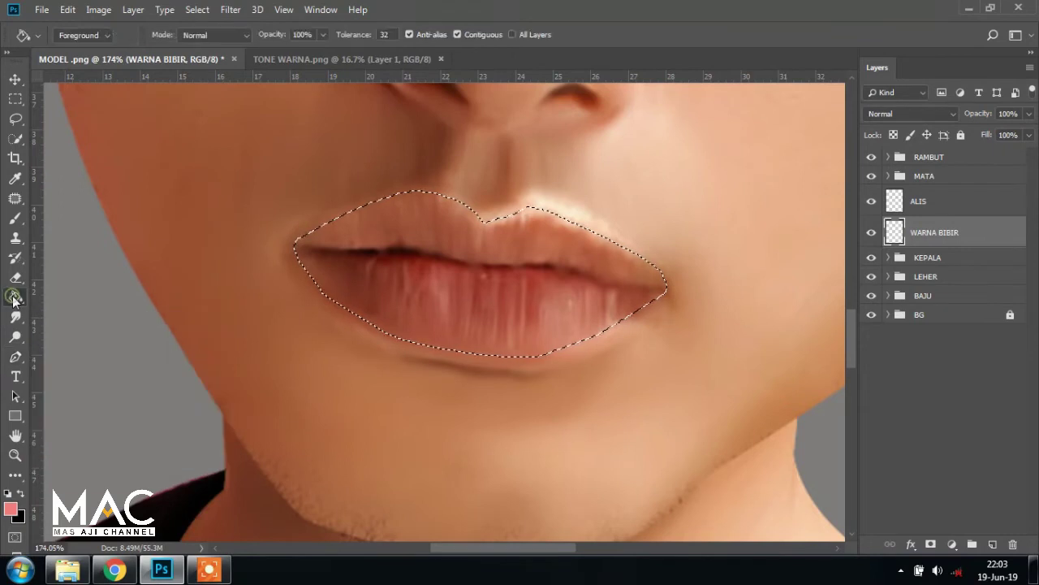
click(422, 278)
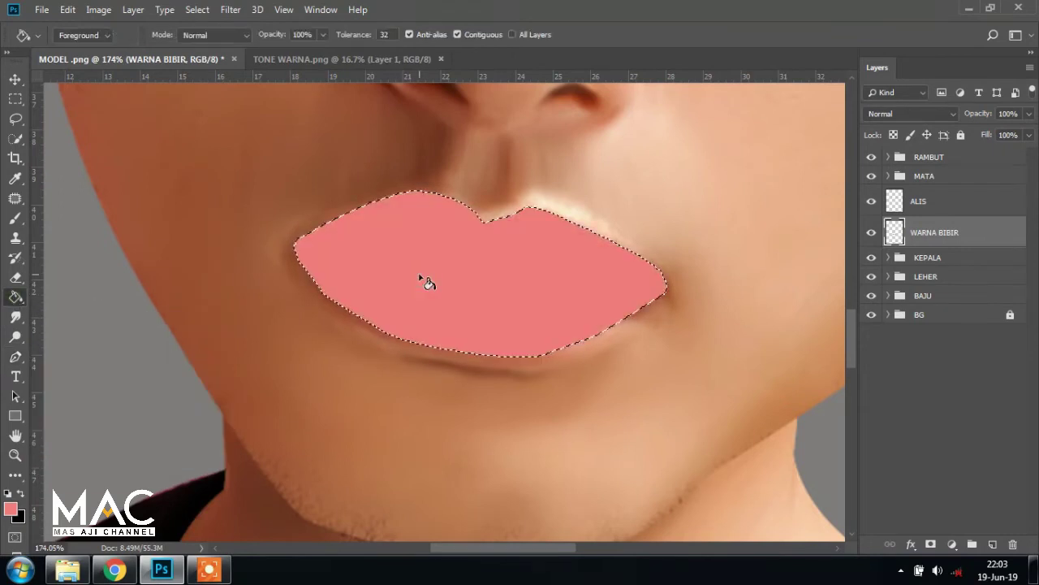
click(15, 79)
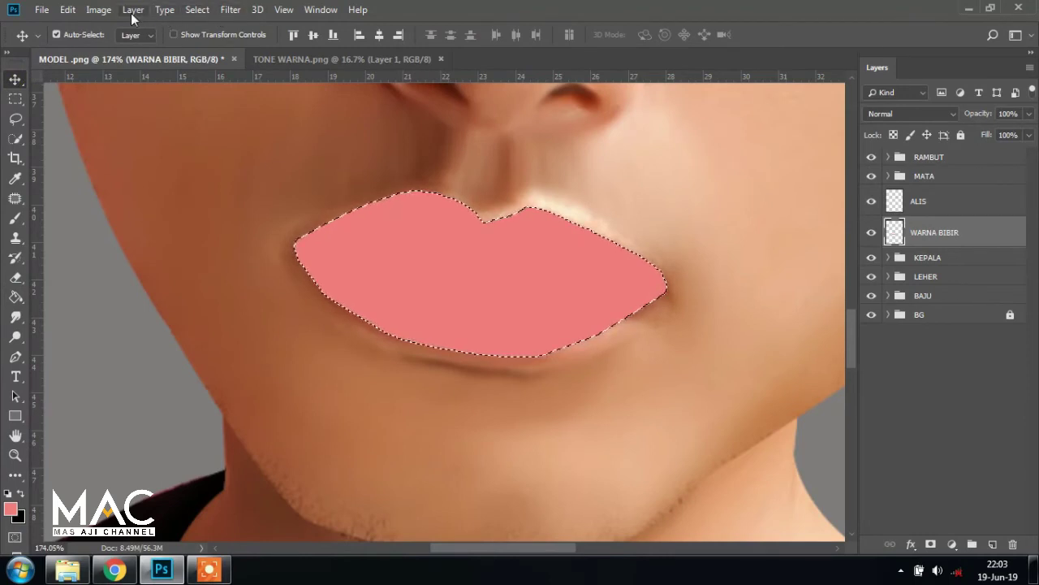
click(198, 10)
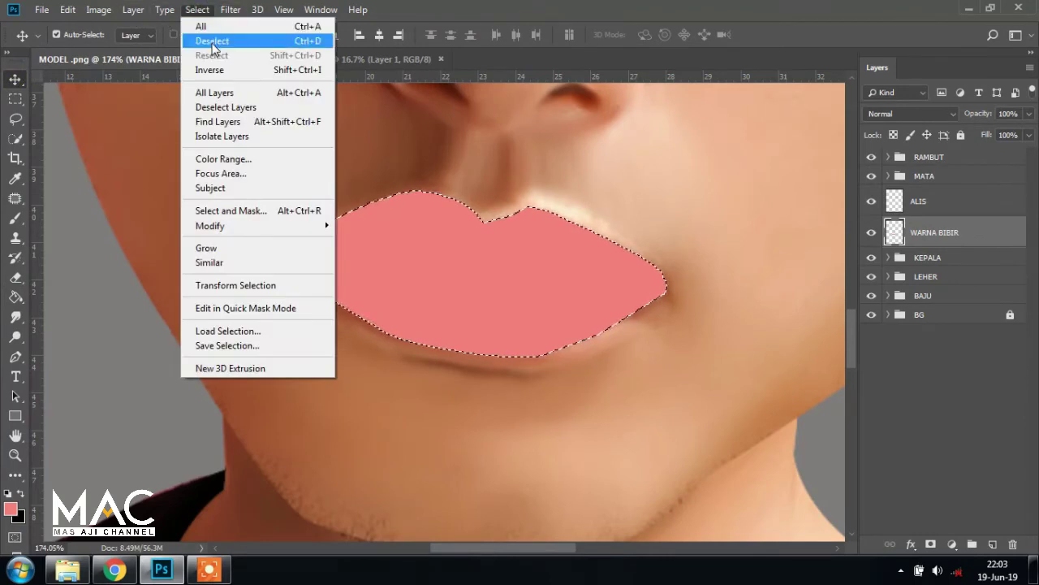
click(212, 42)
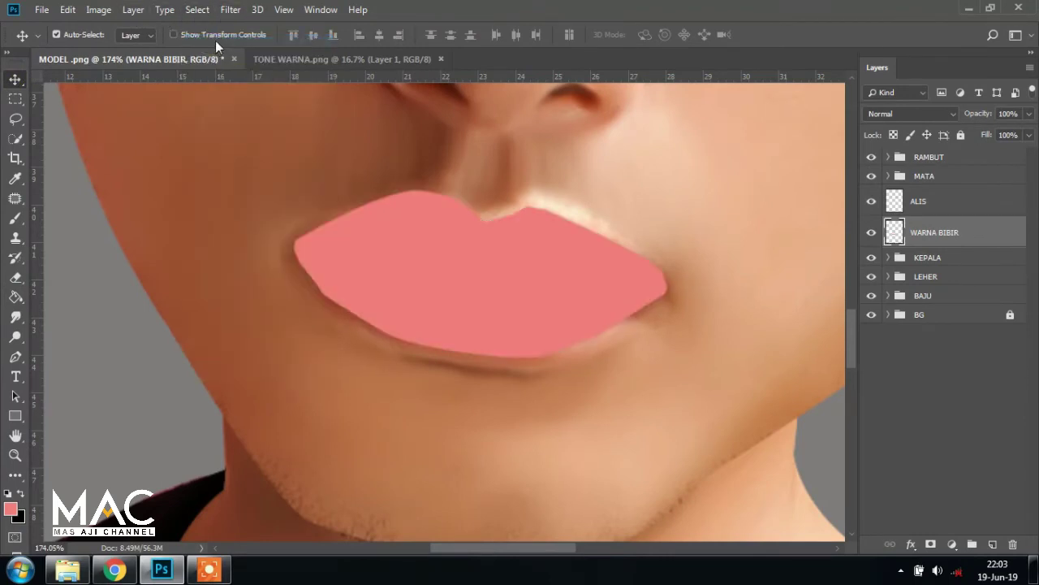
- Set the WARNA BIBIR layer to Color blend mode at 35% opacity
click(948, 111)
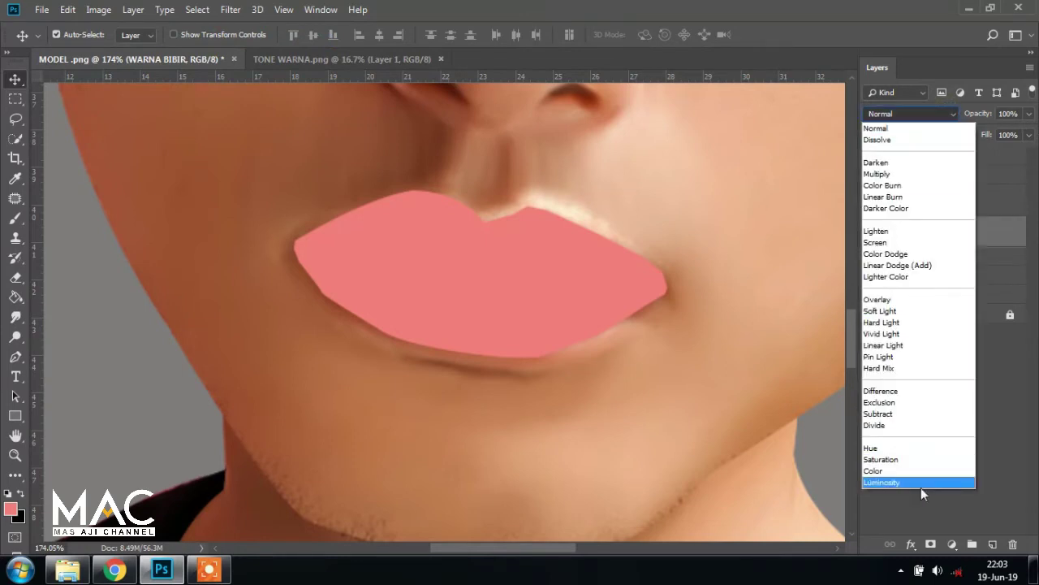
click(887, 472)
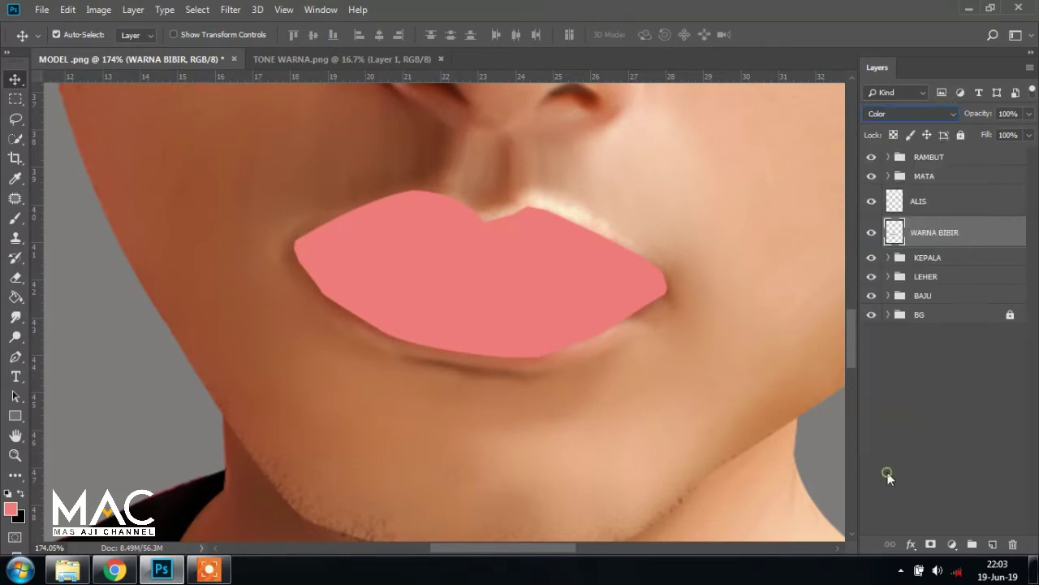
click(1030, 114)
drag(1028, 131, 1006, 133)
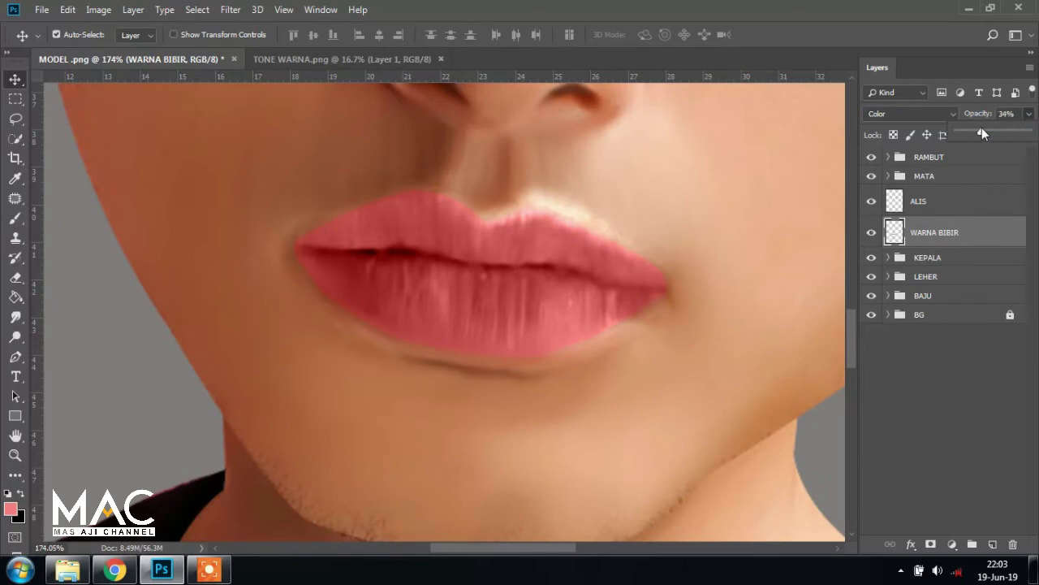
click(972, 116)
- Select the KULIT 3 skin layer, view the whole face, and collapse the KEPALA group
text(3)
click(752, 248)
key(ctrl+minus)
key(ctrl+minus)
key(ctrl+minus)
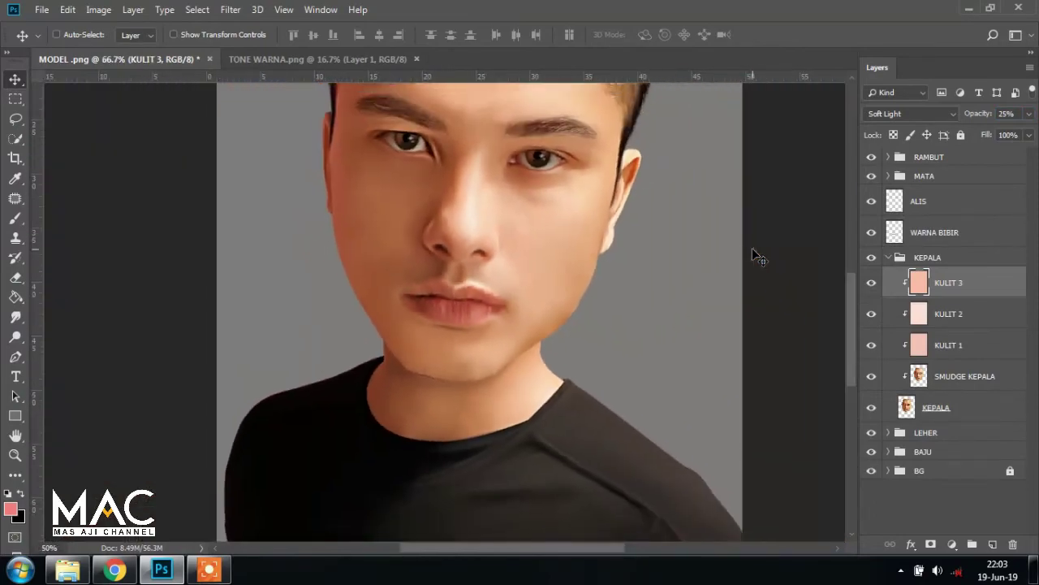
key(ctrl+minus)
key(ctrl+minus)
key(ctrl+minus)
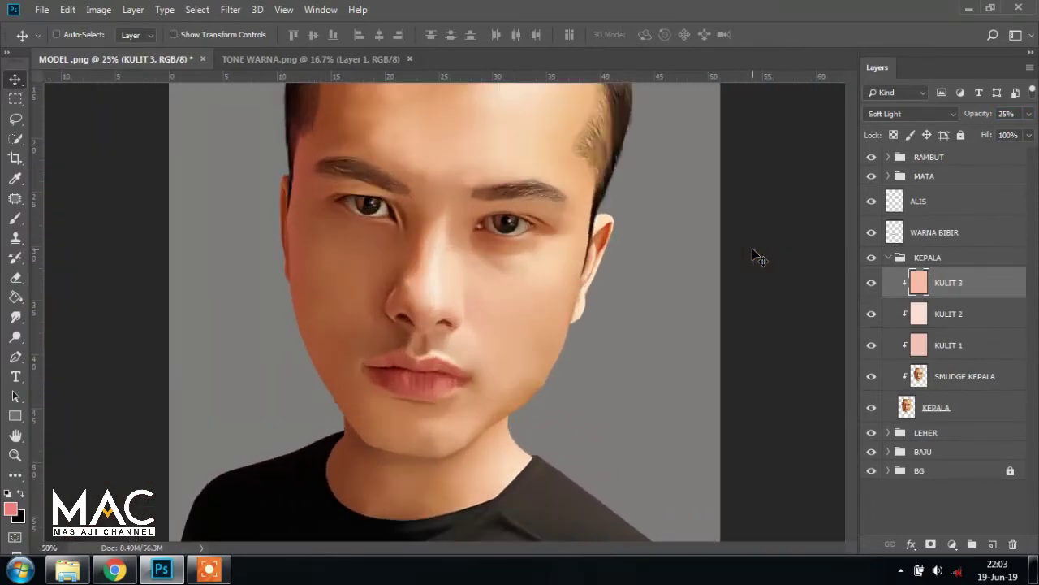
key(ctrl+minus)
key(ctrl+minus)
key(ctrl+plus)
key(ctrl+plus)
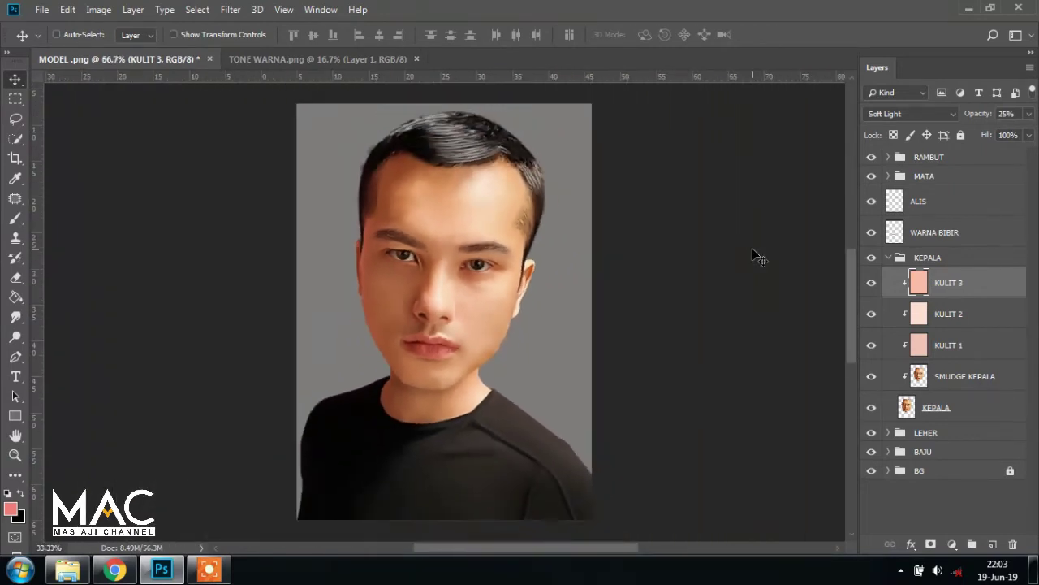
key(ctrl+plus)
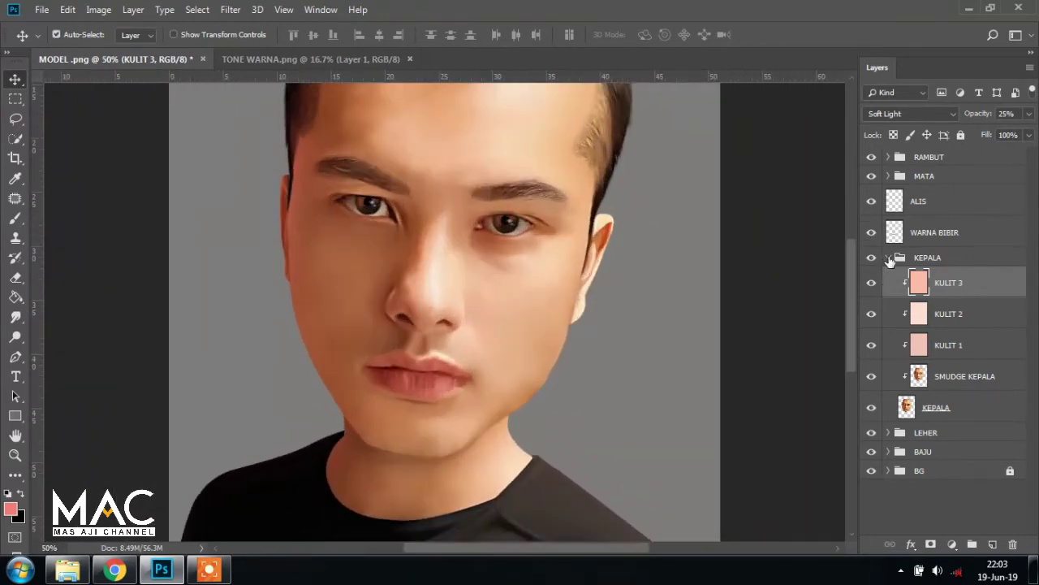
click(888, 257)
- Select the ALIS eyebrow layer, toggle it to compare, and try 25% opacity
click(930, 204)
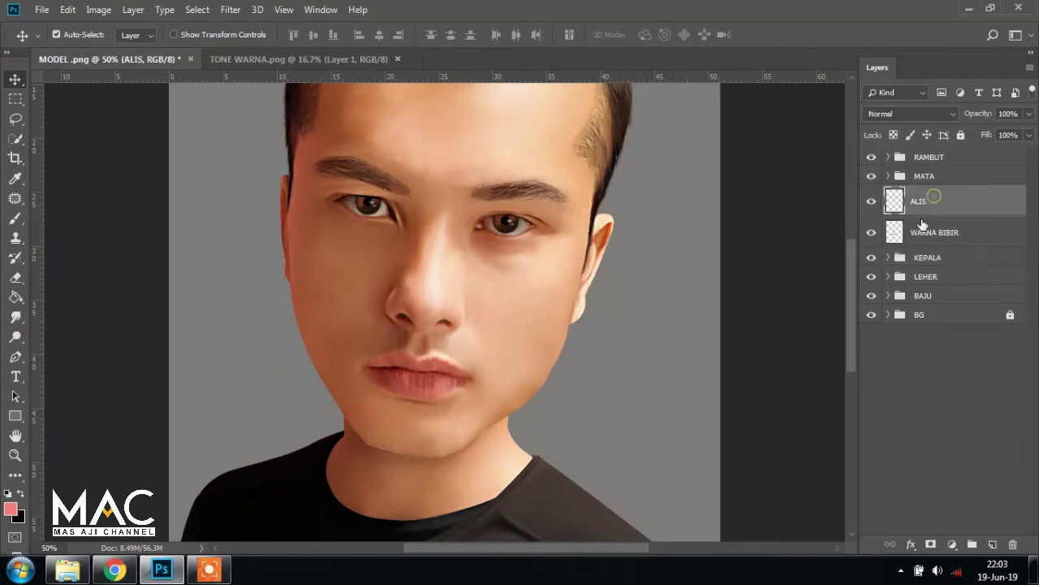
click(934, 179)
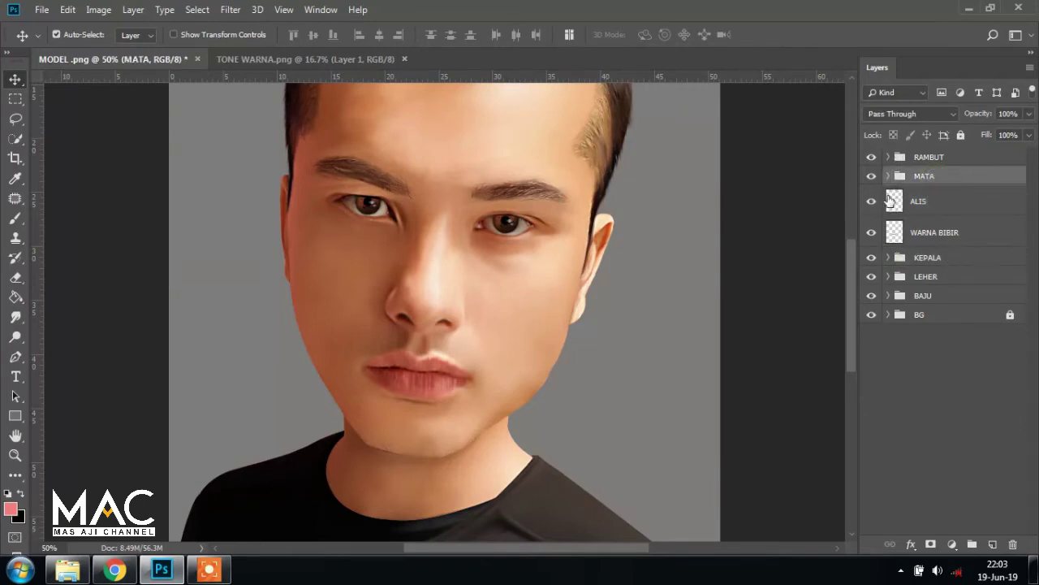
click(872, 201)
click(934, 203)
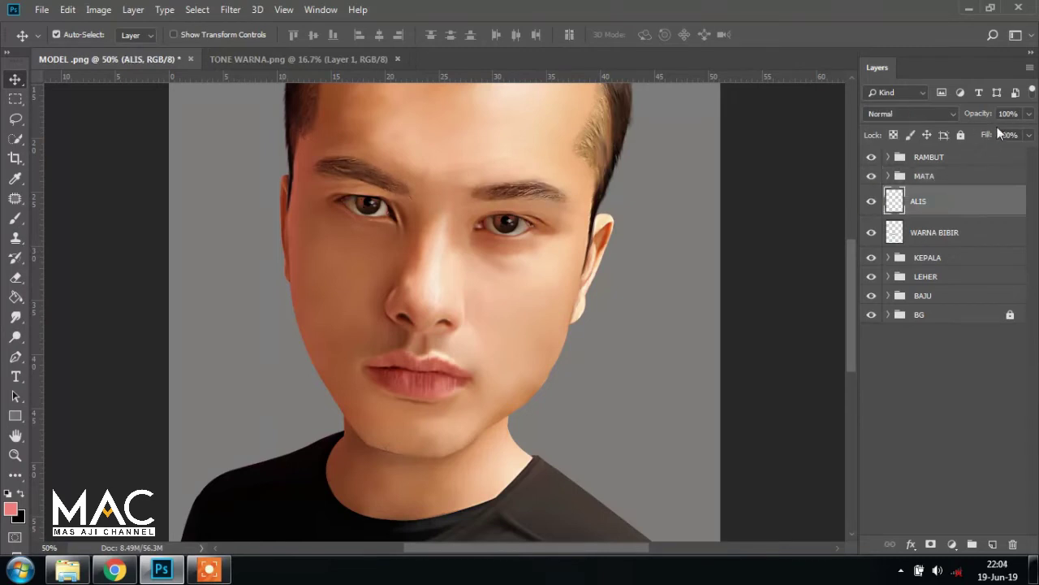
click(872, 202)
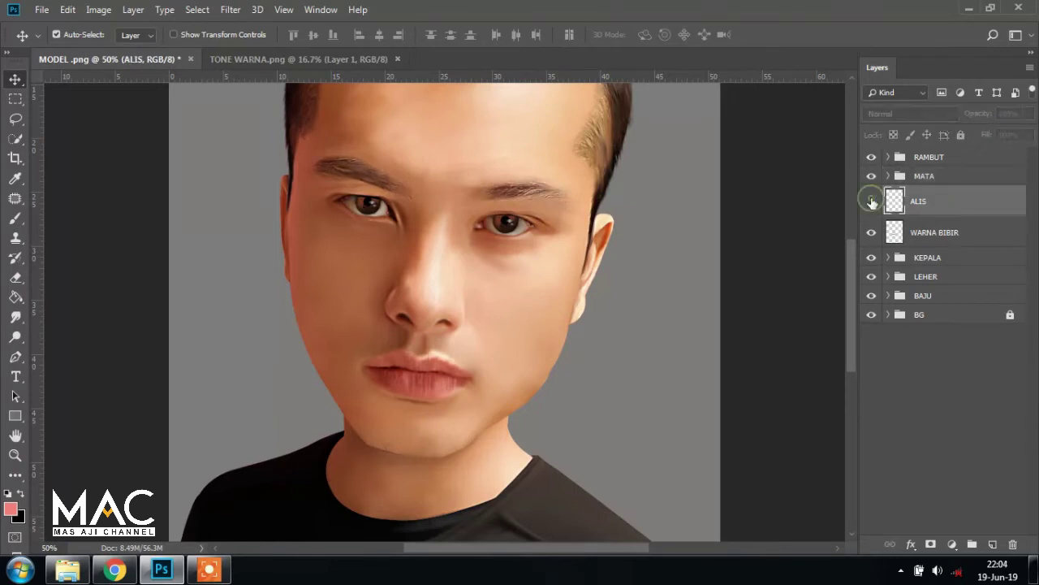
text(25)
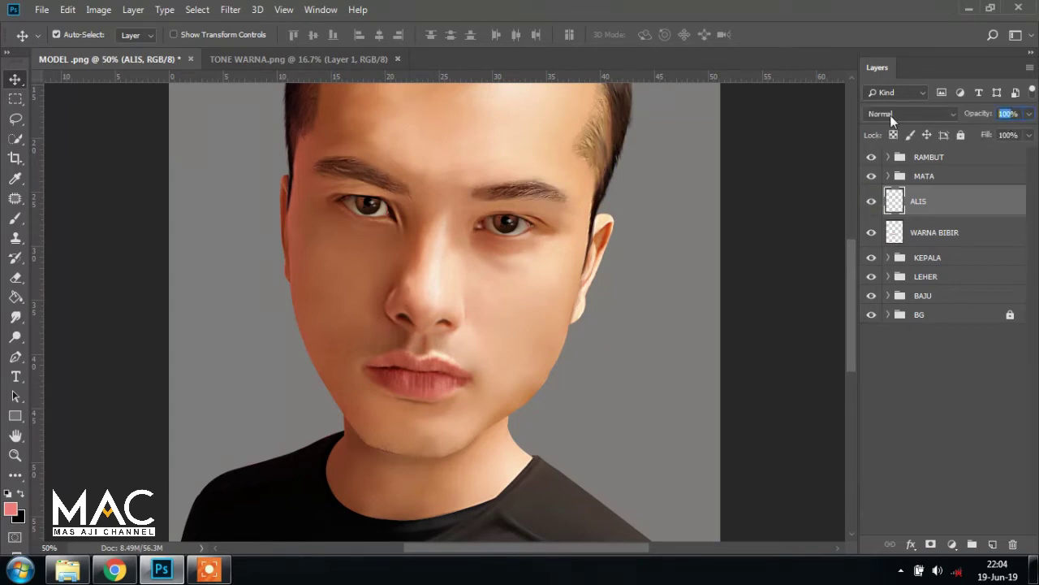
key(Return)
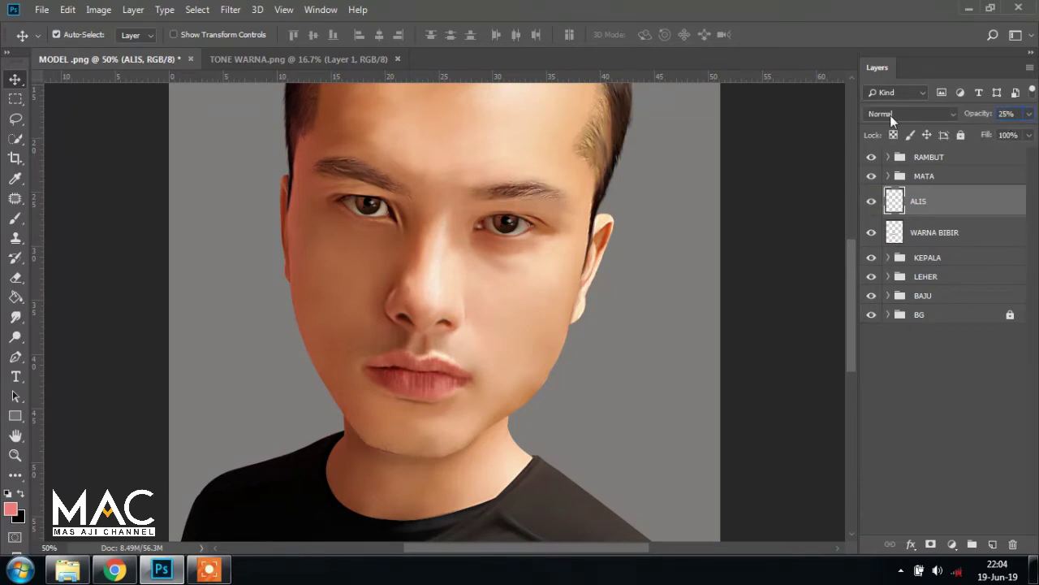
key(Down)
key(Down)
- Set the ALIS layer's opacity to 55%, toggling its visibility to compare
click(1015, 115)
text(5)
double_click(1015, 114)
click(872, 201)
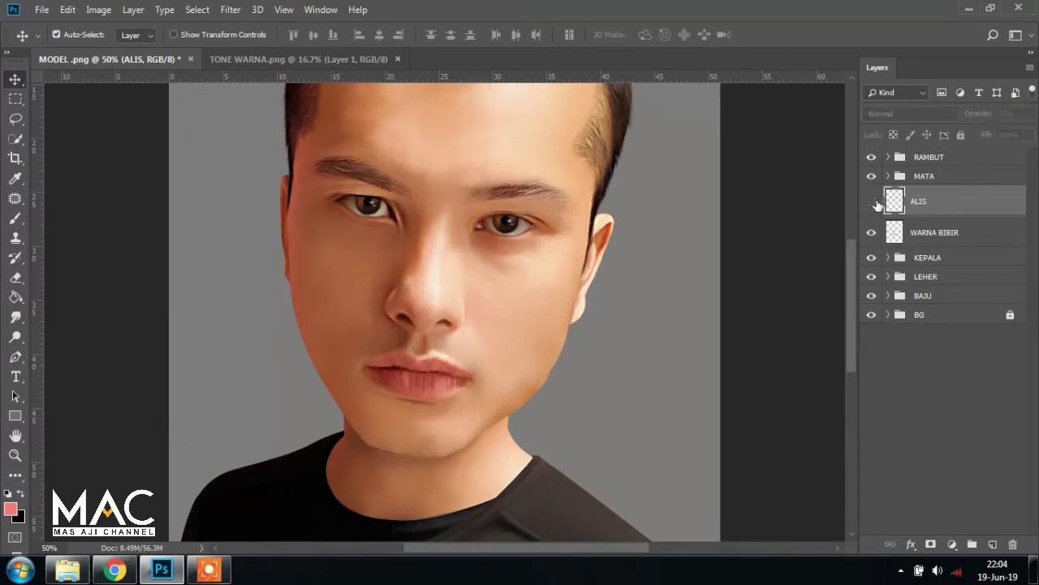
click(872, 201)
click(1025, 114)
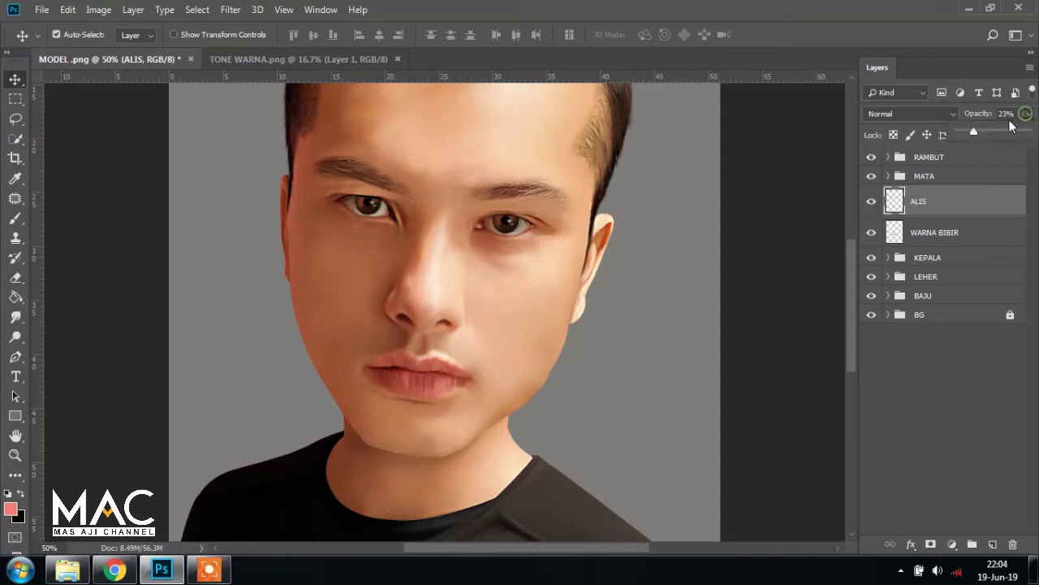
text(3)
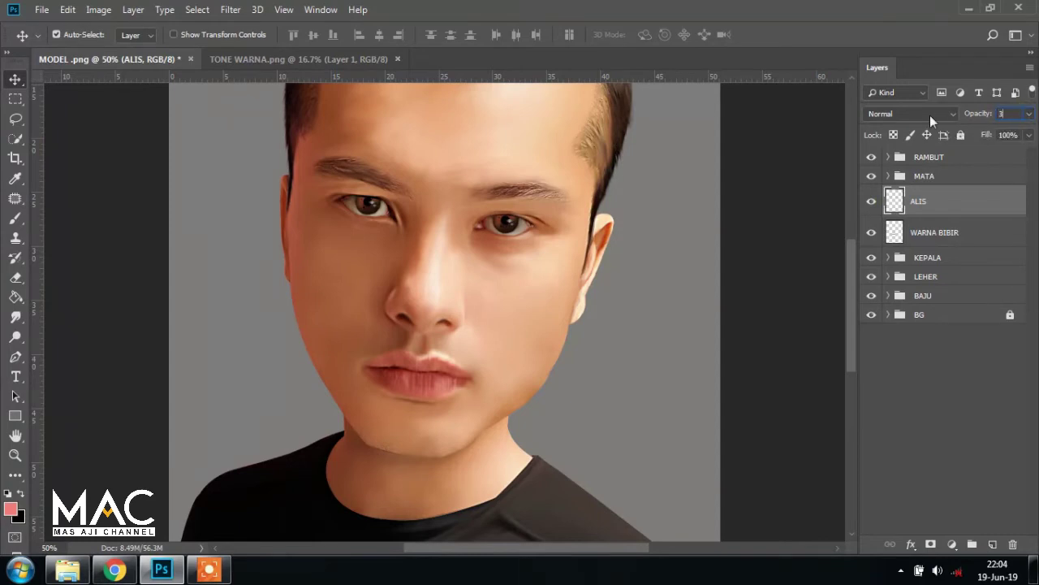
text(5)
drag(968, 113, 970, 114)
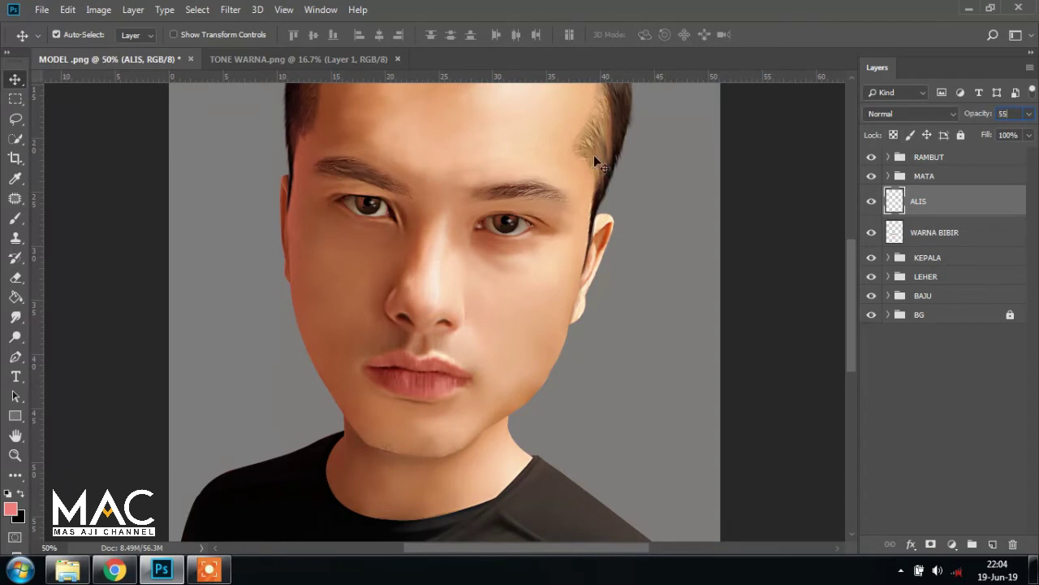
- Deselect the eyebrow layer and zoom out and back in to check the face
click(765, 226)
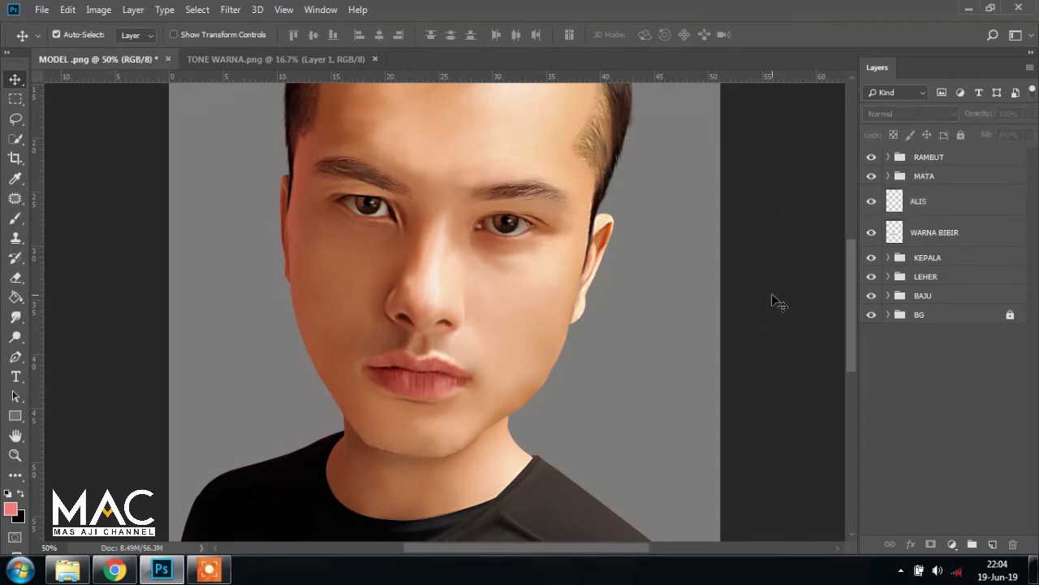
key(ctrl+minus)
key(ctrl+minus)
key(ctrl+plus)
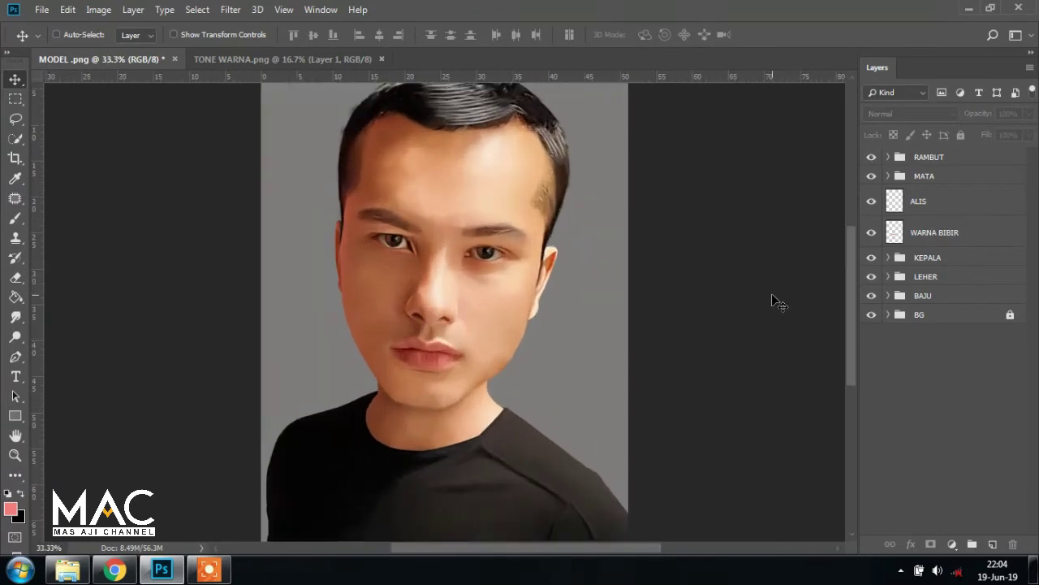
key(ctrl+minus)
key(ctrl+plus)
key(ctrl+plus)
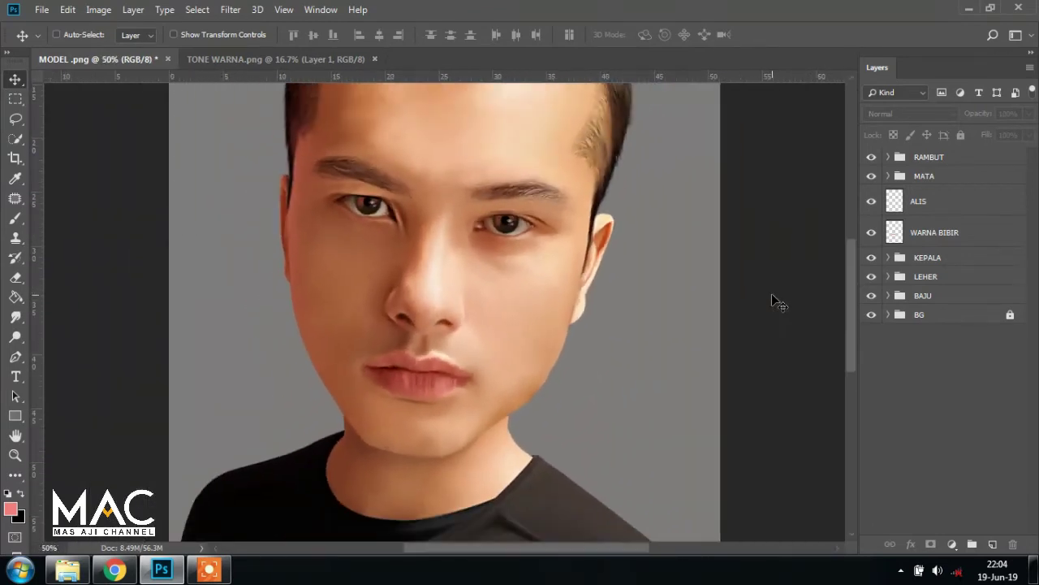
key(ctrl+plus)
key(ctrl+minus)
key(ctrl+minus)
key(ctrl+minus)
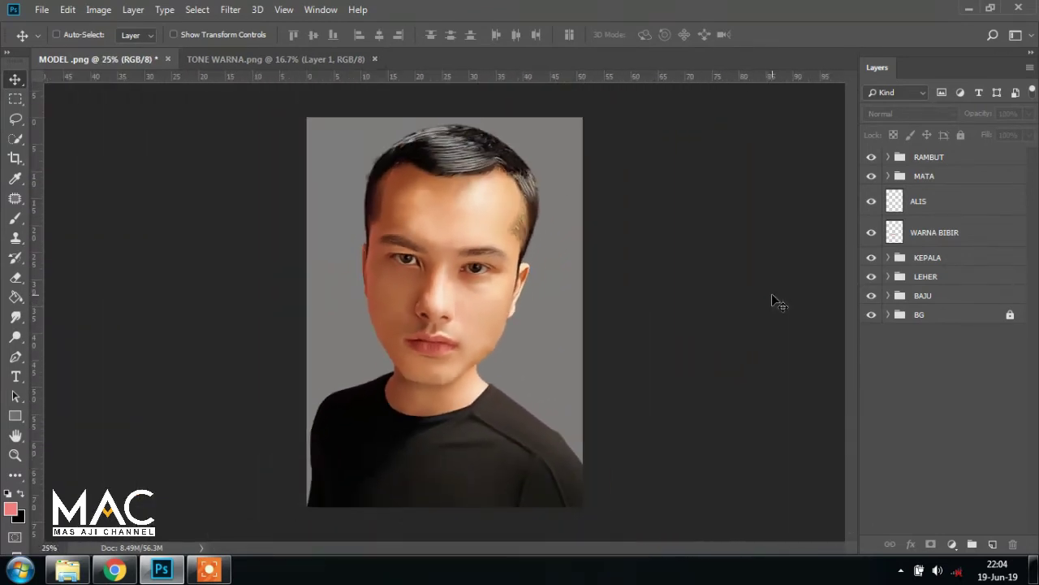
key(ctrl+plus)
key(ctrl+plus)
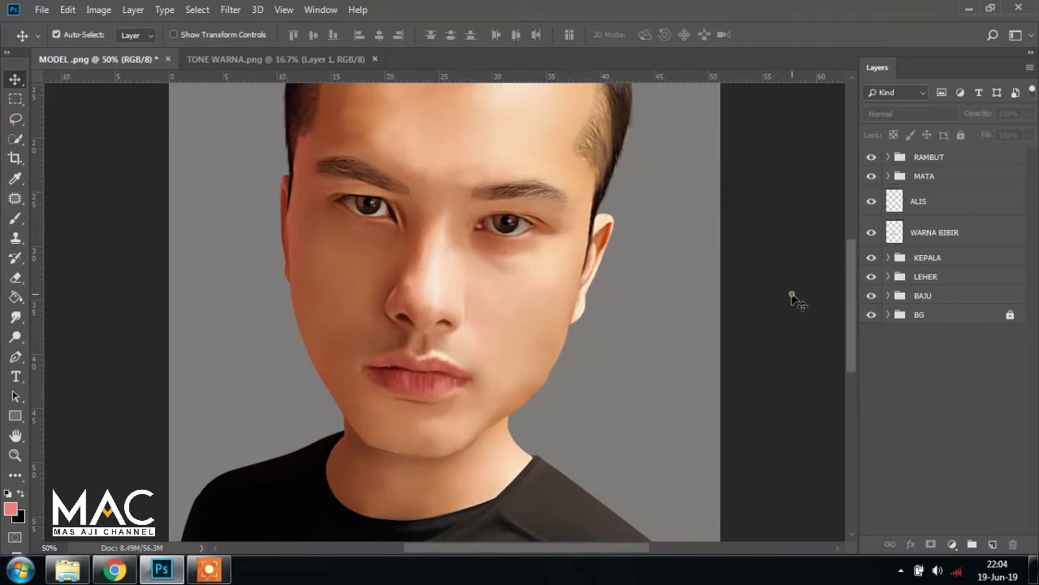
key(ctrl+minus)
key(ctrl+minus)
key(ctrl+plus)
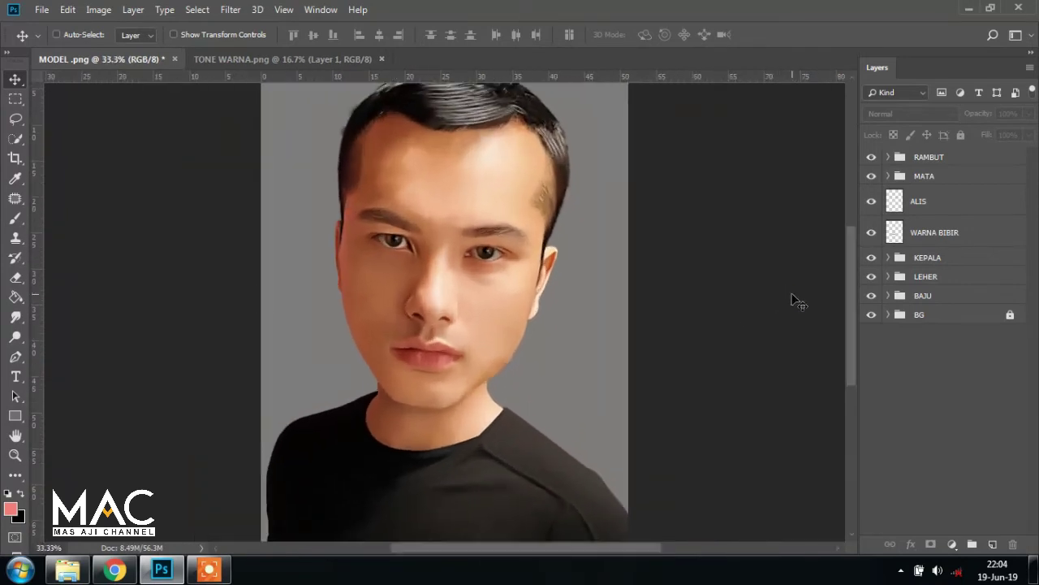
key(ctrl+plus)
key(ctrl+minus)
key(ctrl+minus)
key(ctrl+plus)
click(959, 159)
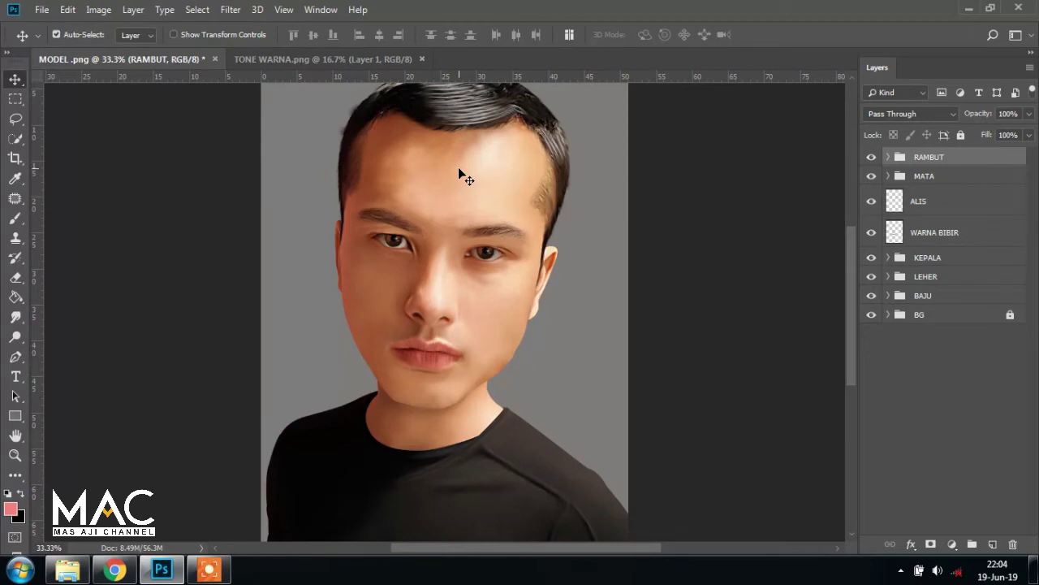
- Add a Color Balance adjustment with midtones Green +4 and Yellow-Blue -3
click(952, 544)
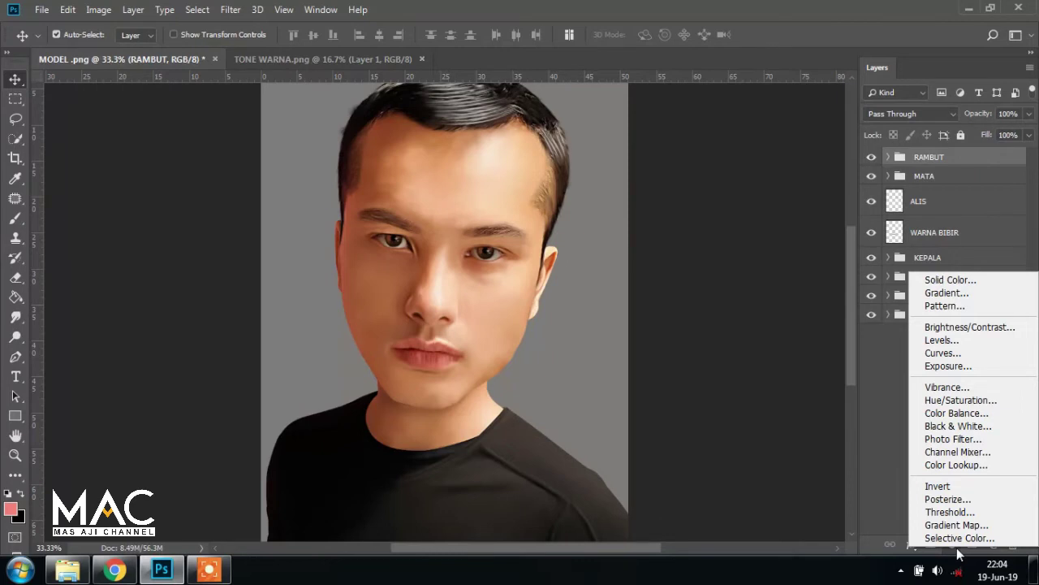
click(966, 414)
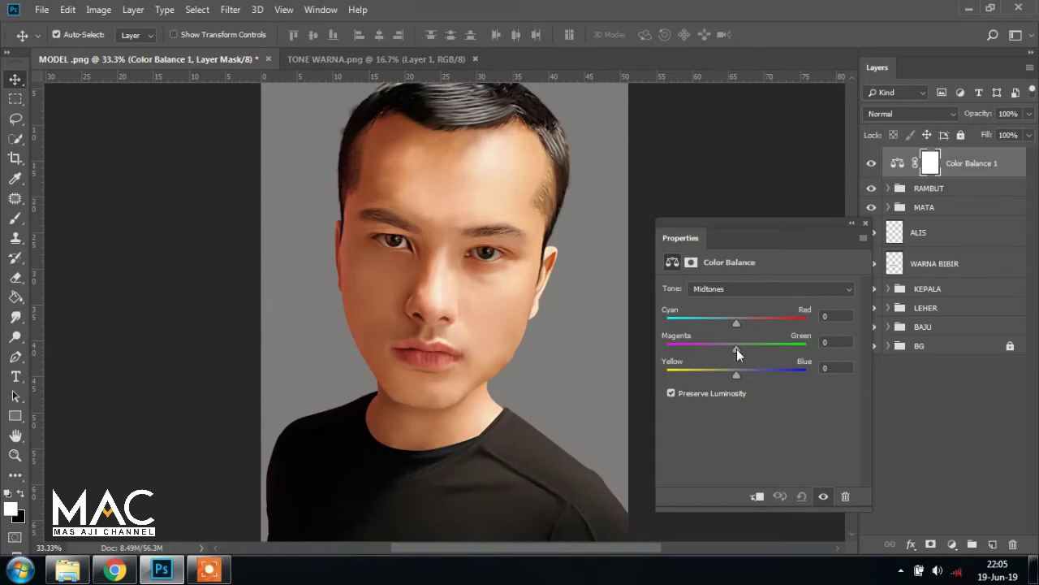
drag(736, 349, 742, 349)
key(BackSpace)
key(Tab)
text(-2)
drag(735, 376, 716, 376)
key(BackSpace)
key(BackSpace)
click(865, 224)
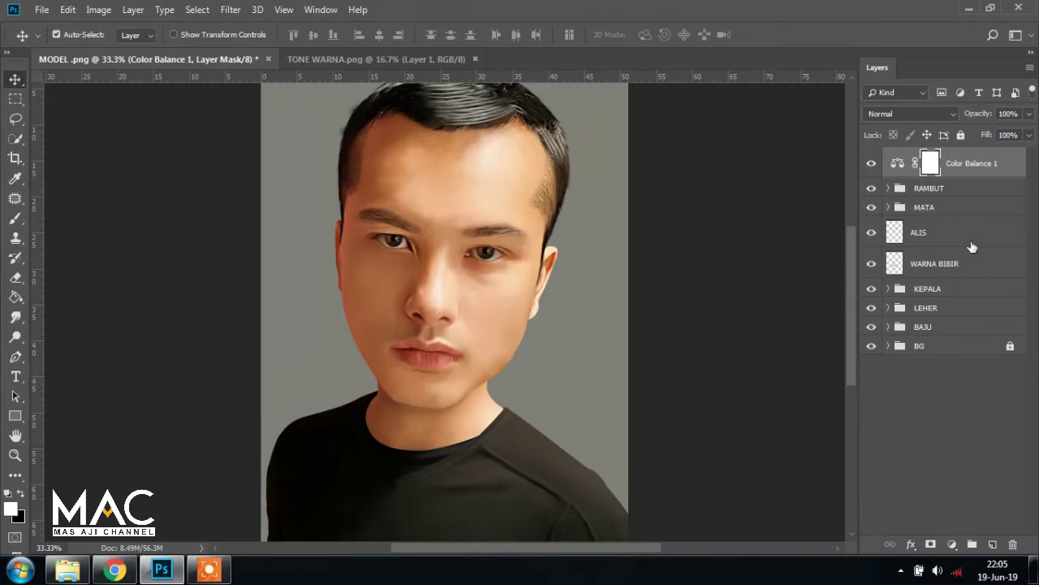
- Add a Curves adjustment raising the RGB midpoint slightly to lighten the portrait
click(953, 544)
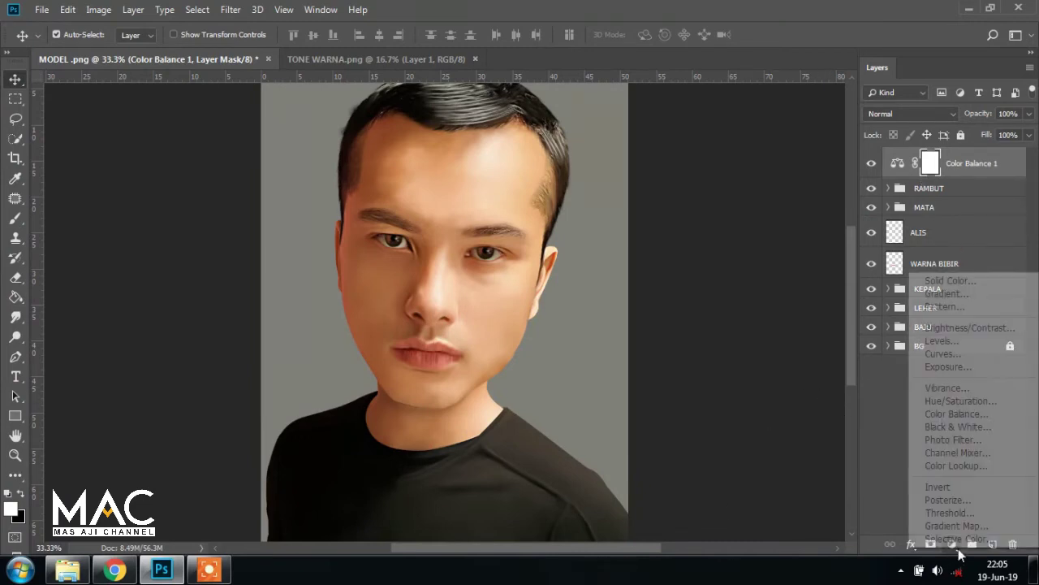
click(942, 354)
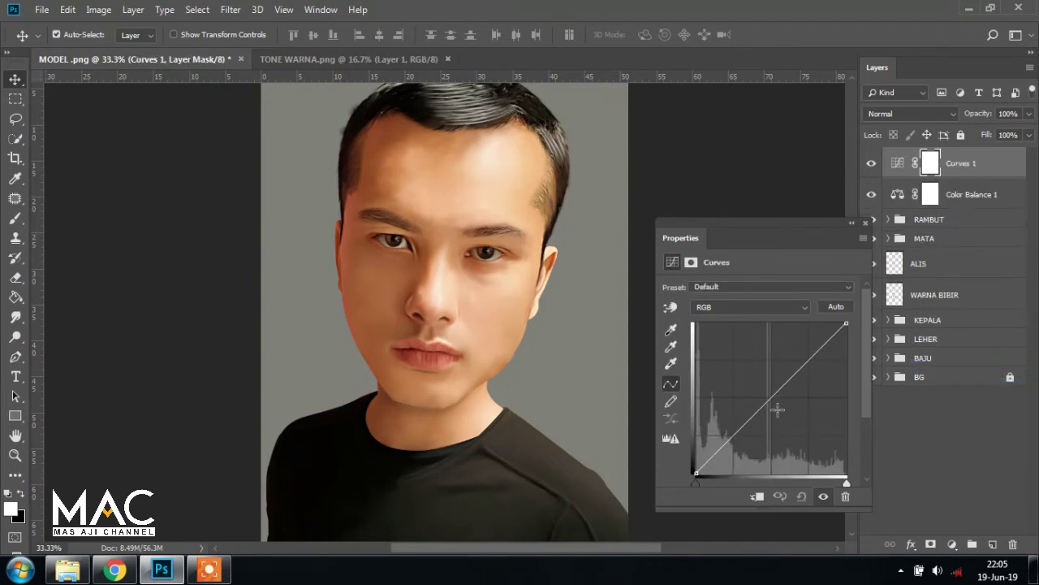
mouse_move(771, 398)
mouse_down()
mouse_move(764, 387)
mouse_move(774, 404)
mouse_up()
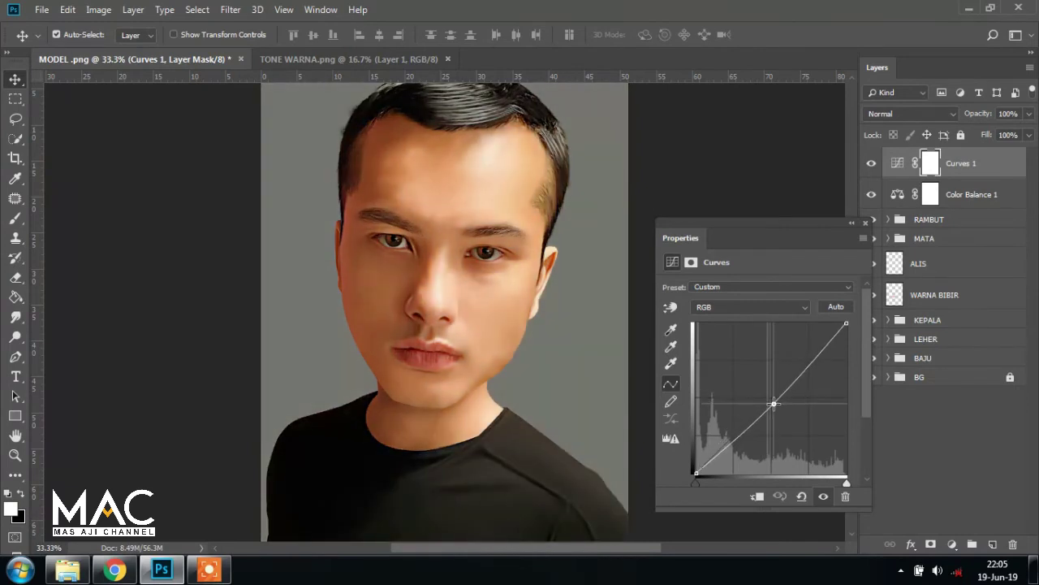
drag(774, 403, 772, 400)
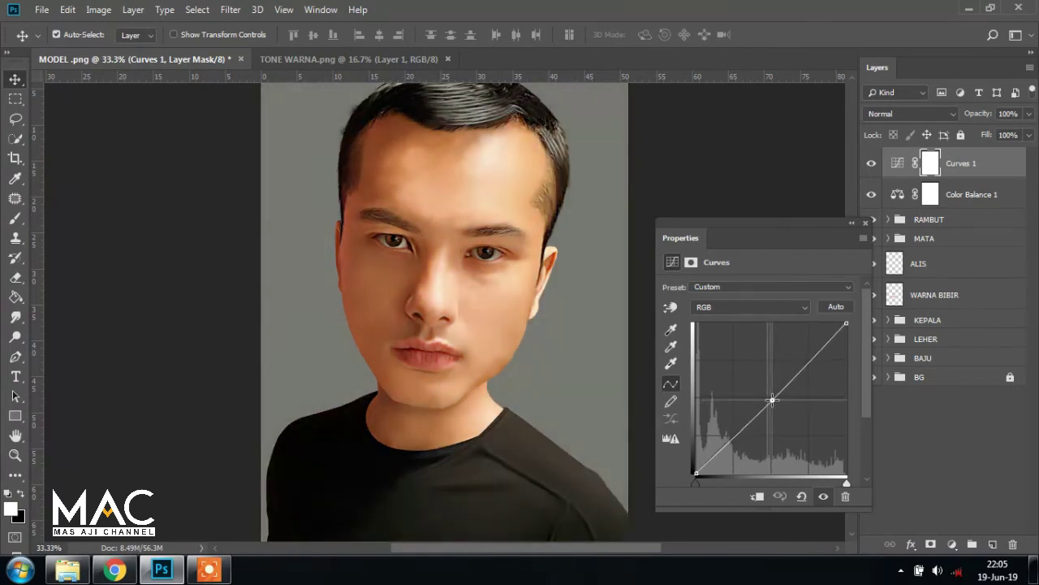
click(865, 223)
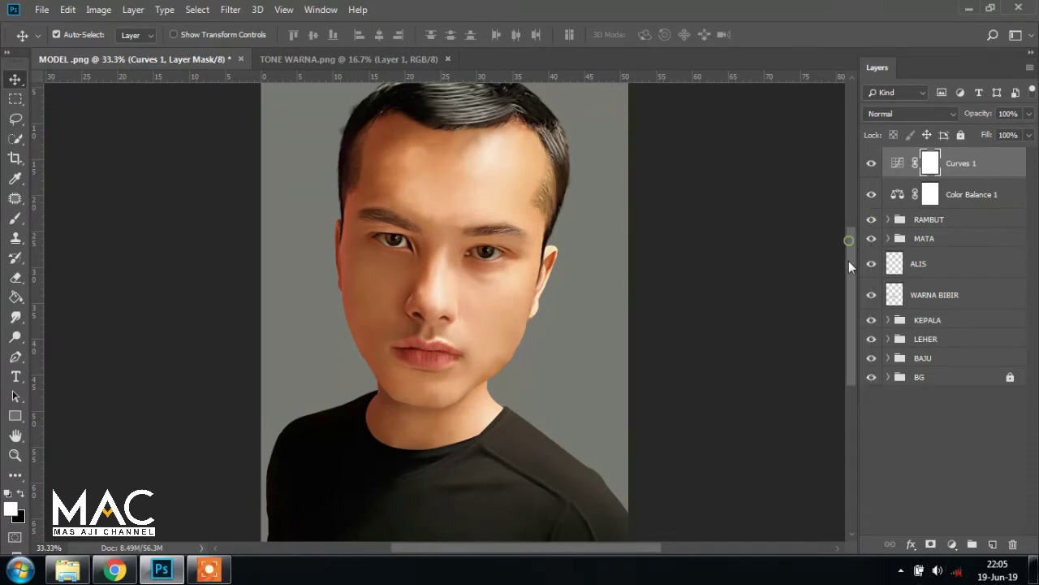
drag(849, 261, 849, 275)
click(67, 569)
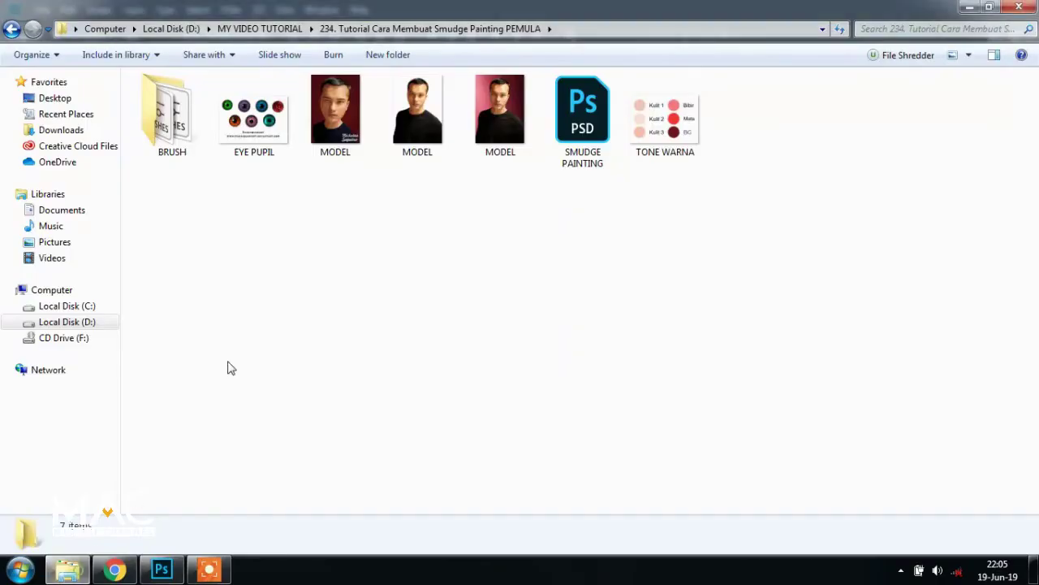
double_click(349, 119)
scroll(553, 357, up, 2)
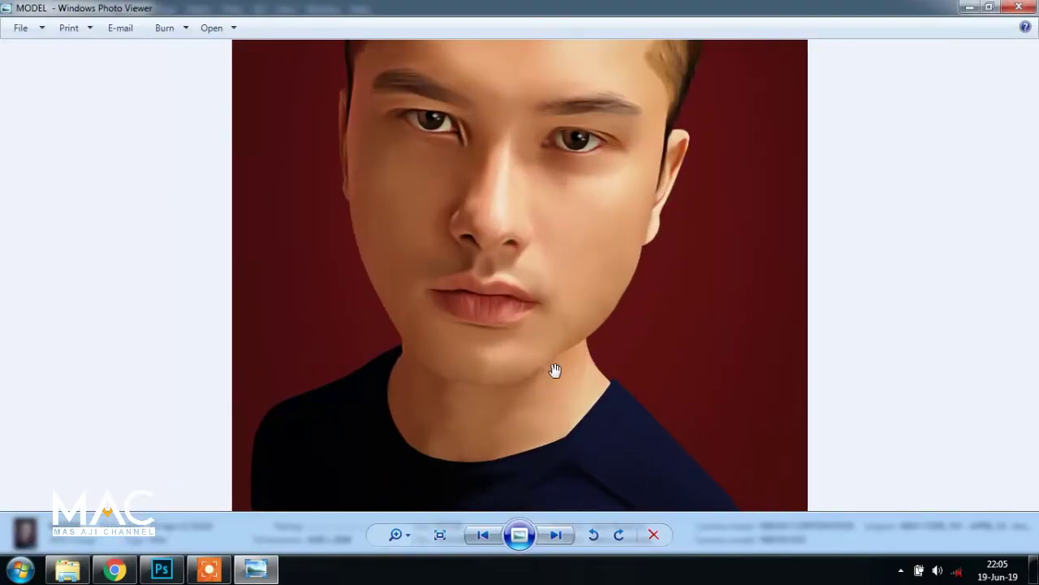
scroll(569, 369, down, 2)
scroll(568, 349, up, 2)
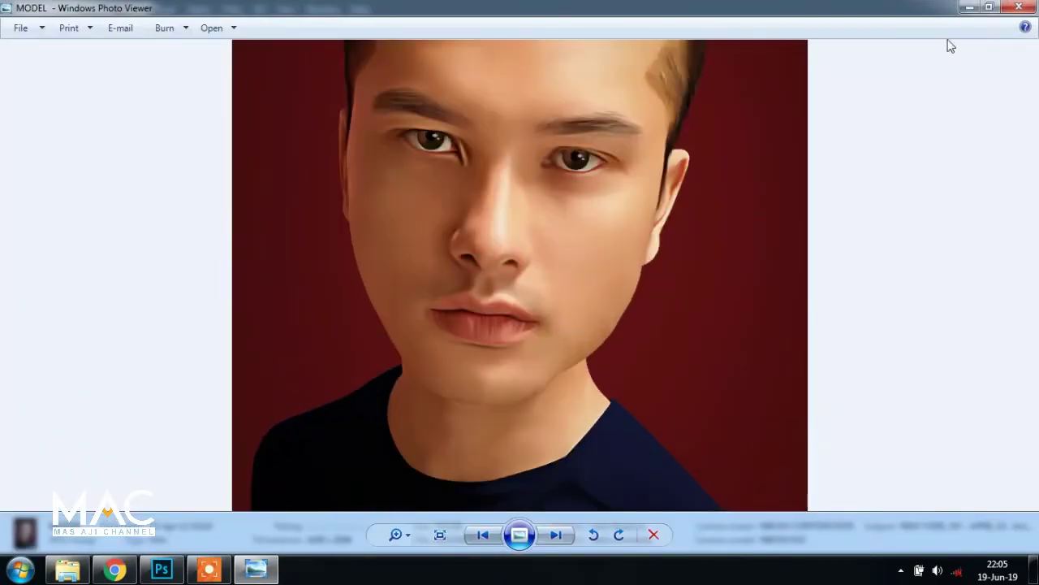
click(1020, 8)
drag(168, 574, 210, 571)
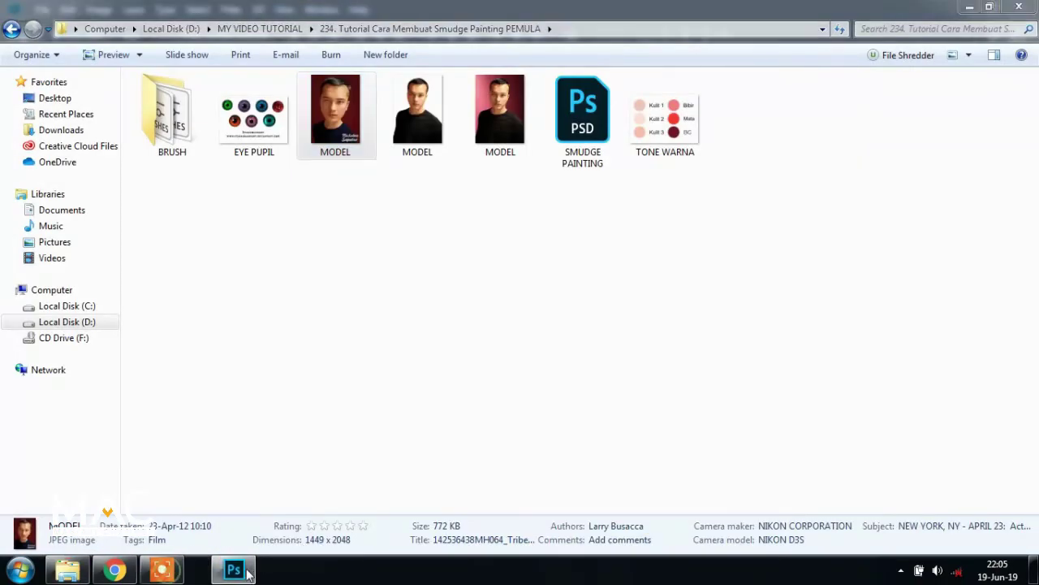
click(209, 571)
- Add a Hue/Saturation adjustment clipped to the SMUDGE BAJU shirt layer
click(888, 358)
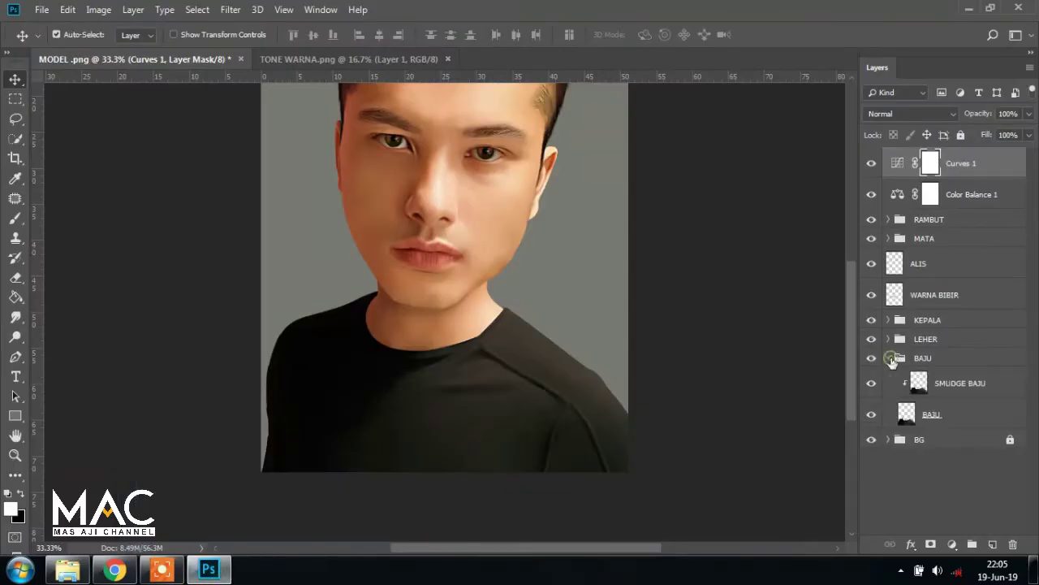
click(975, 386)
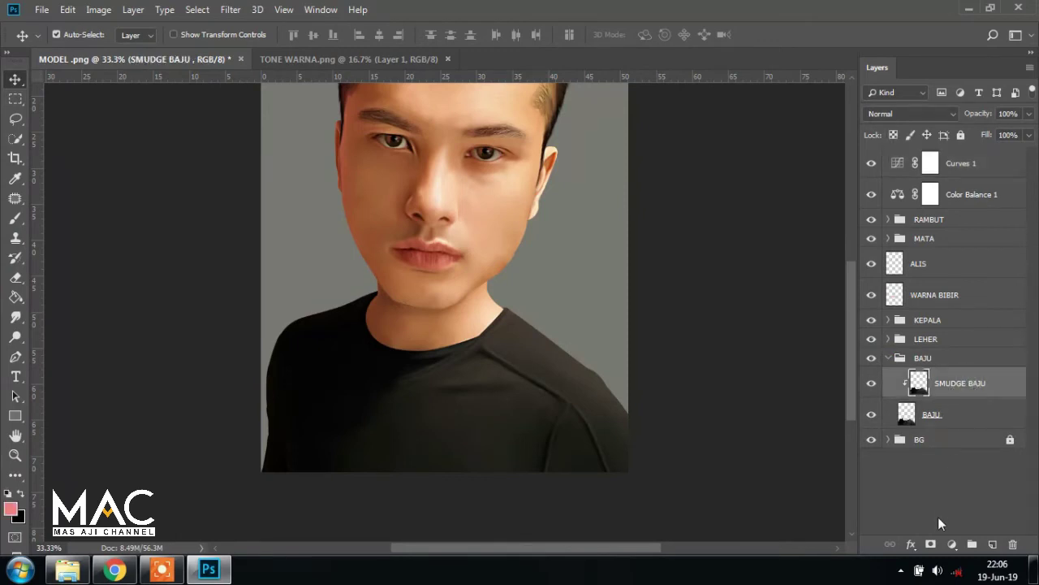
click(959, 550)
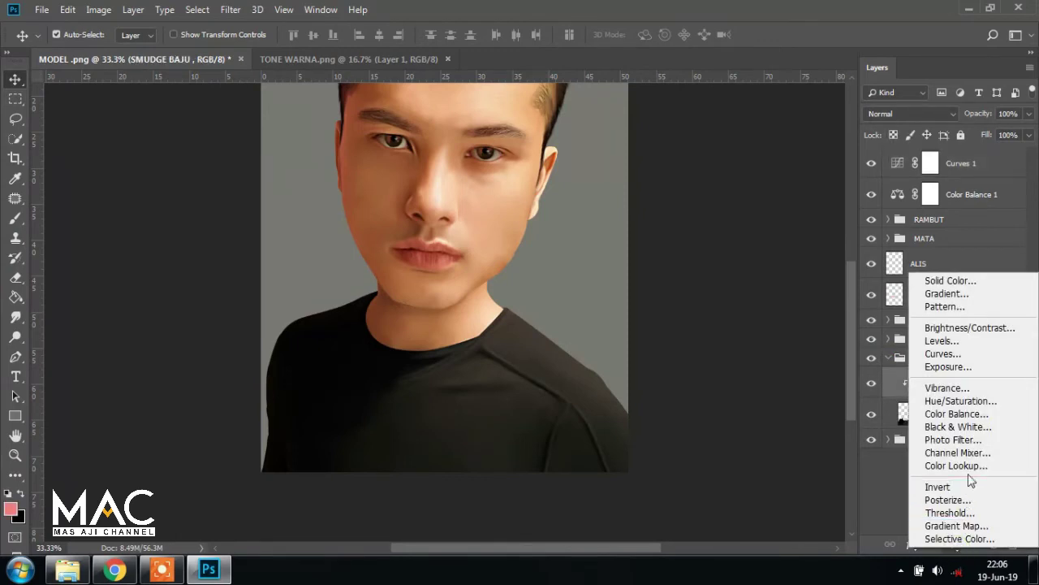
click(970, 401)
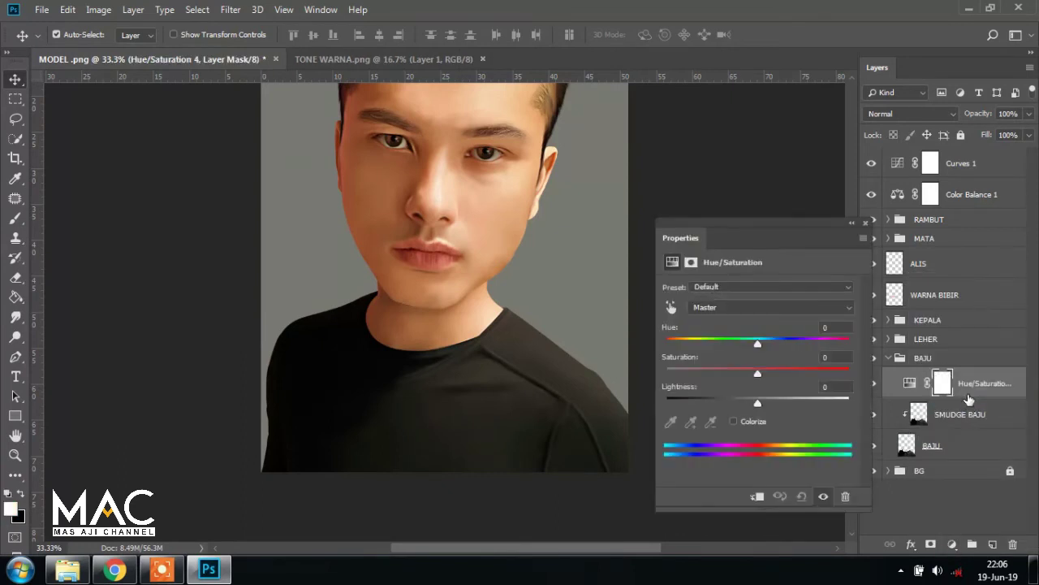
click(757, 498)
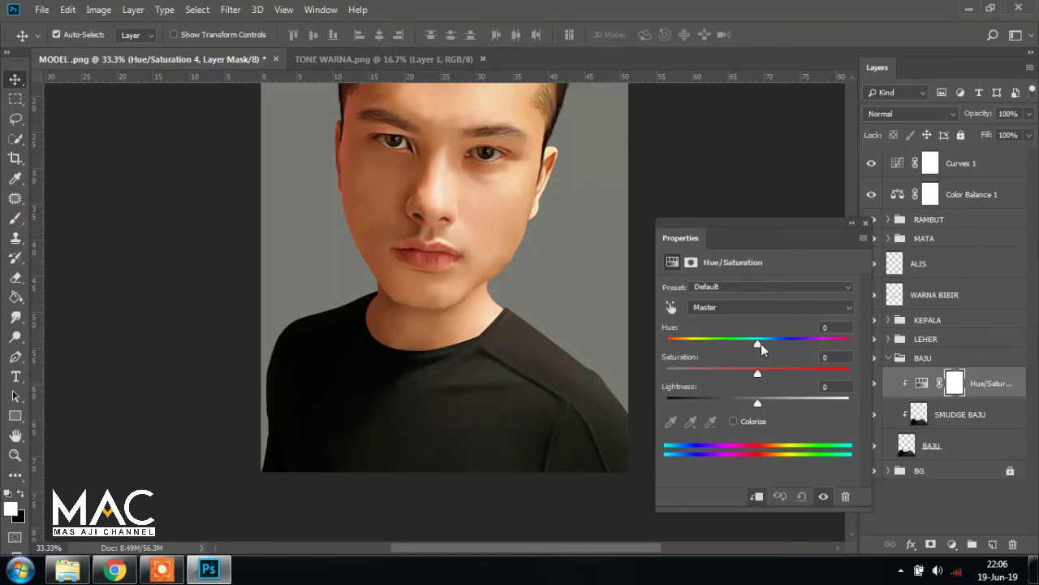
- Try entering hue 235 for the shirt, dismissing the out-of-range warnings
drag(761, 344, 779, 344)
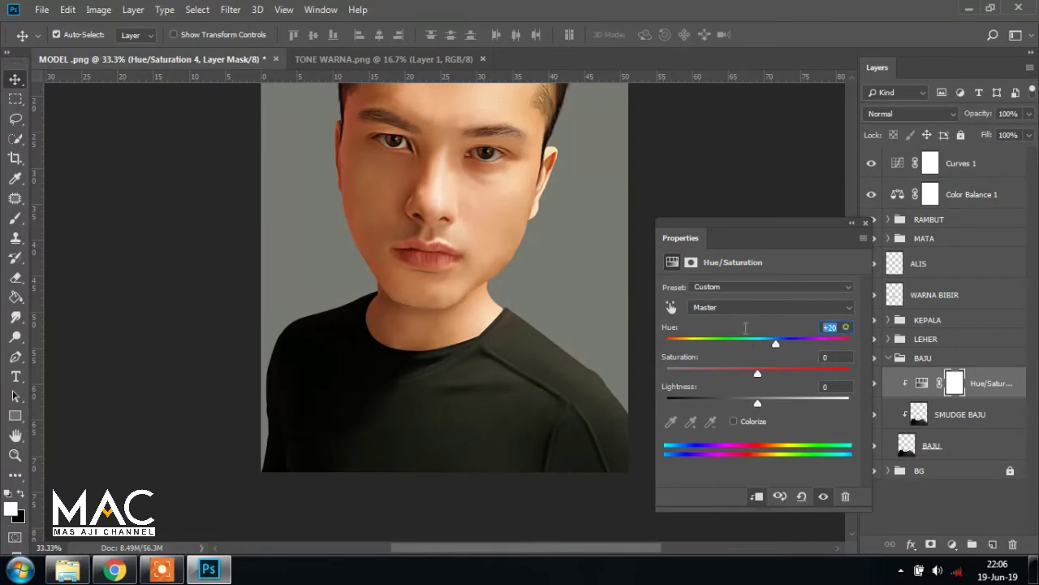
text(235)
key(Return)
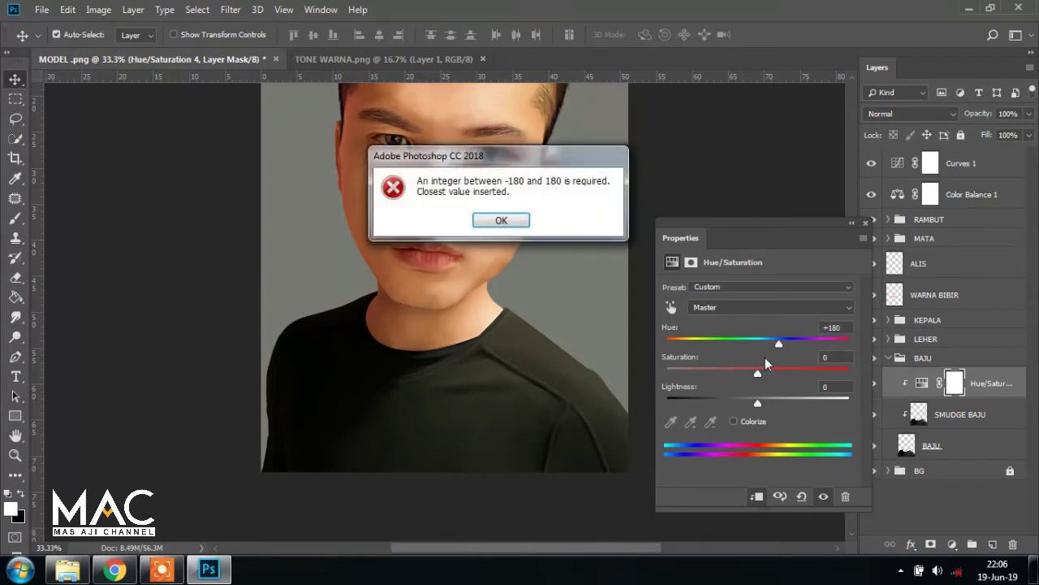
click(509, 225)
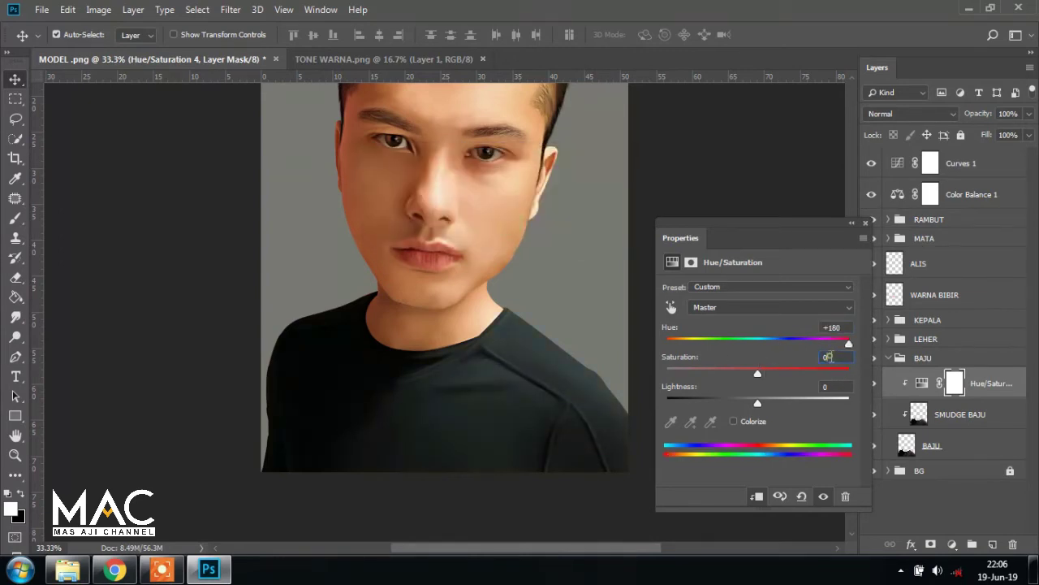
double_click(832, 328)
text(235)
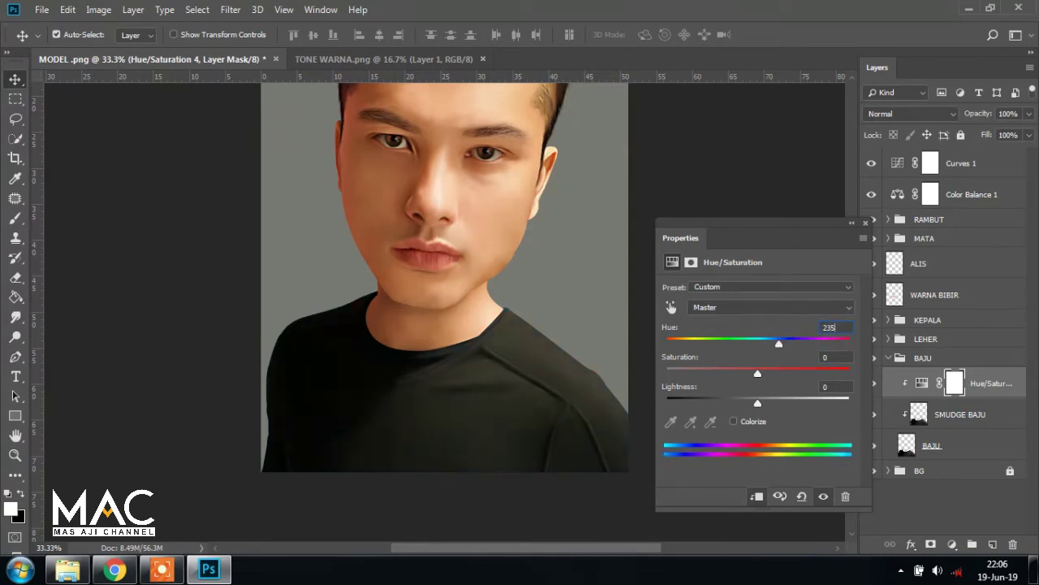
click(836, 358)
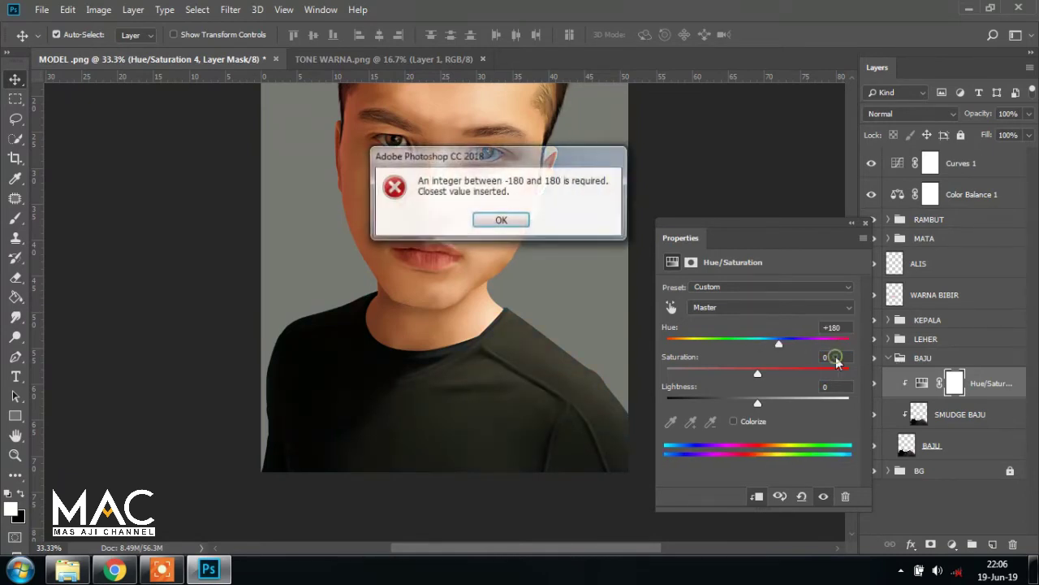
click(501, 221)
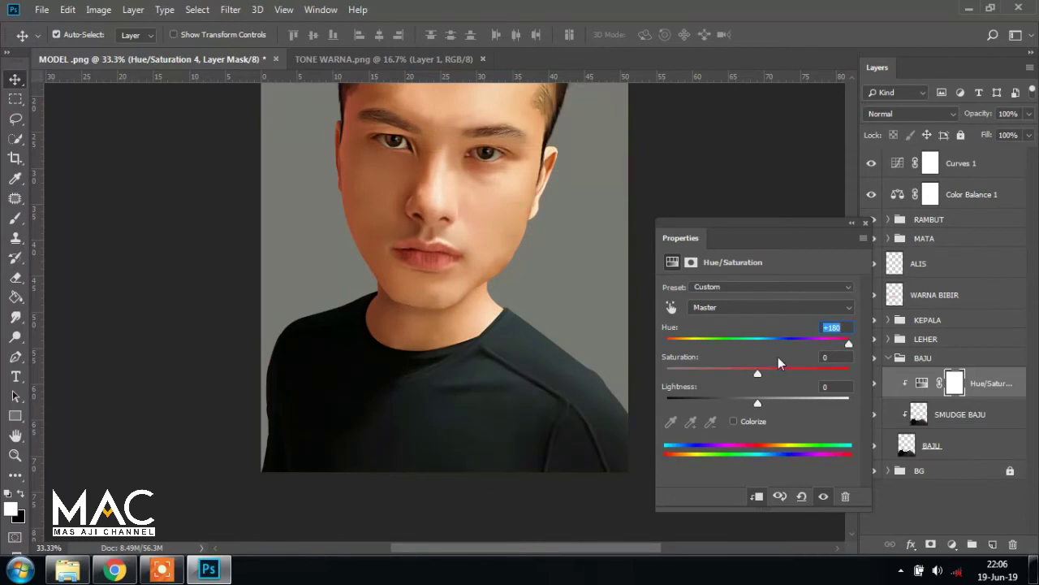
- Experiment with shirt hue, more saturation and lightness about -28, ending at hue +94
drag(848, 343, 802, 341)
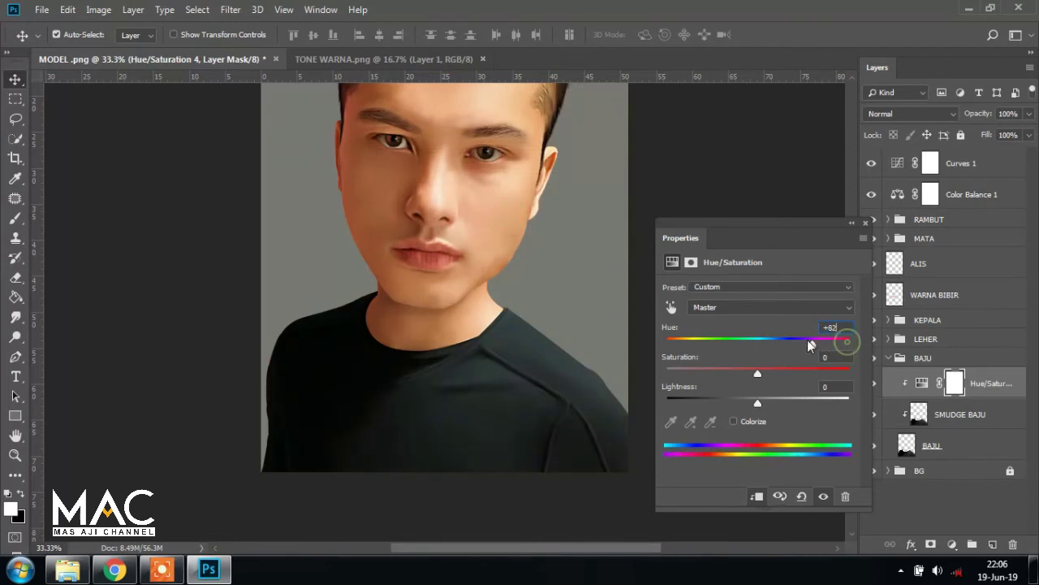
drag(757, 375, 771, 375)
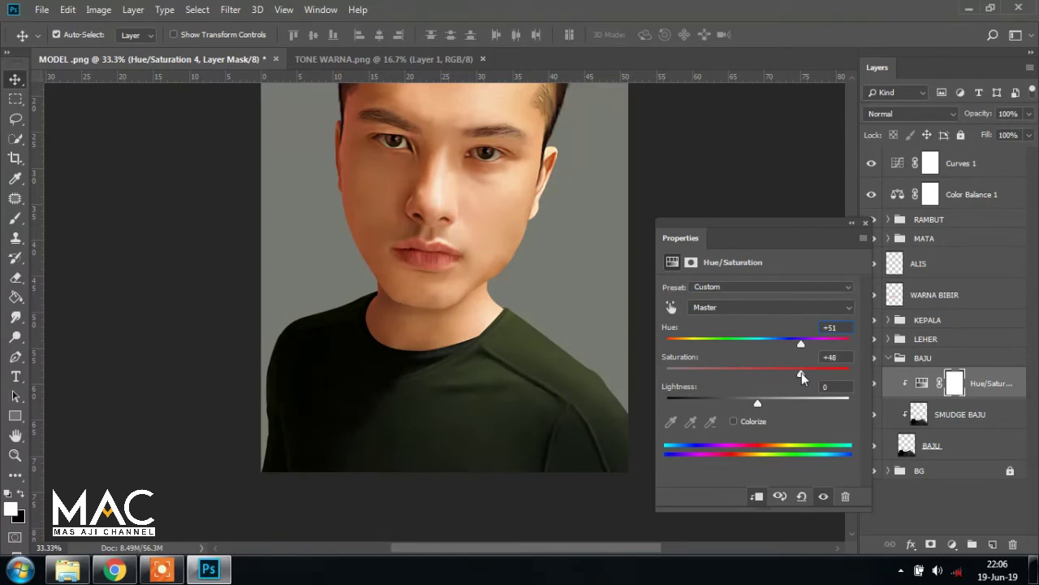
drag(802, 343, 830, 351)
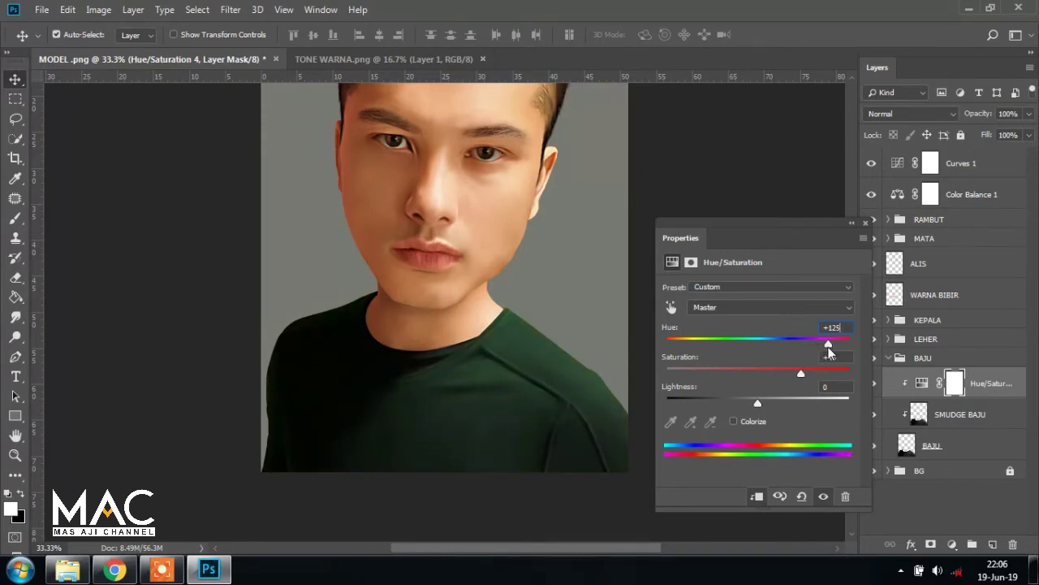
drag(829, 347, 830, 349)
drag(832, 346, 831, 347)
drag(758, 404, 733, 402)
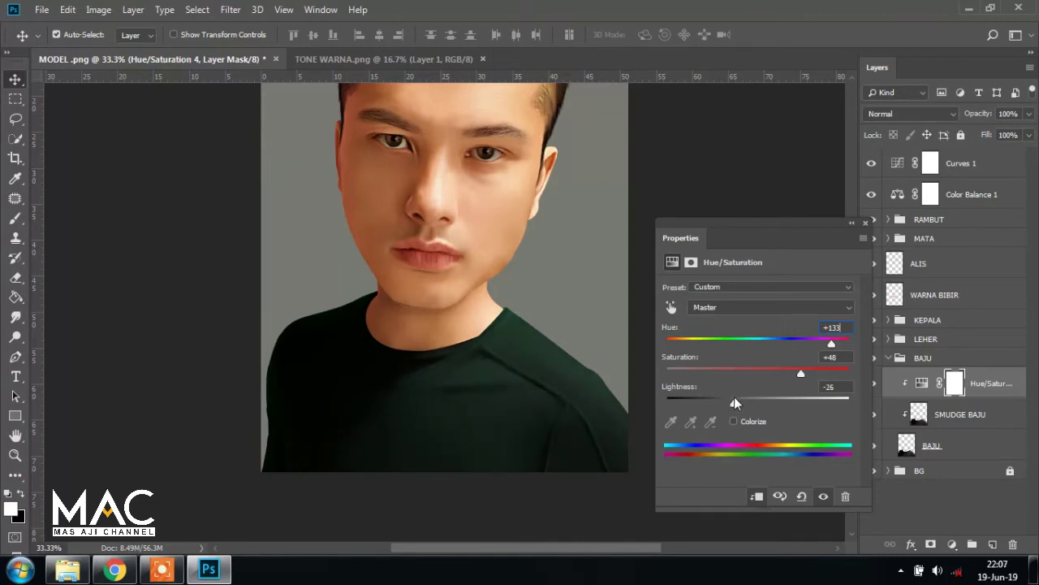
drag(734, 398, 733, 397)
click(838, 387)
key(BackSpace)
text(8)
mouse_move(832, 343)
mouse_down()
mouse_move(817, 346)
mouse_move(851, 335)
mouse_move(831, 327)
mouse_up()
- Turn on Colorize and set the shirt tint hue to 235
click(739, 420)
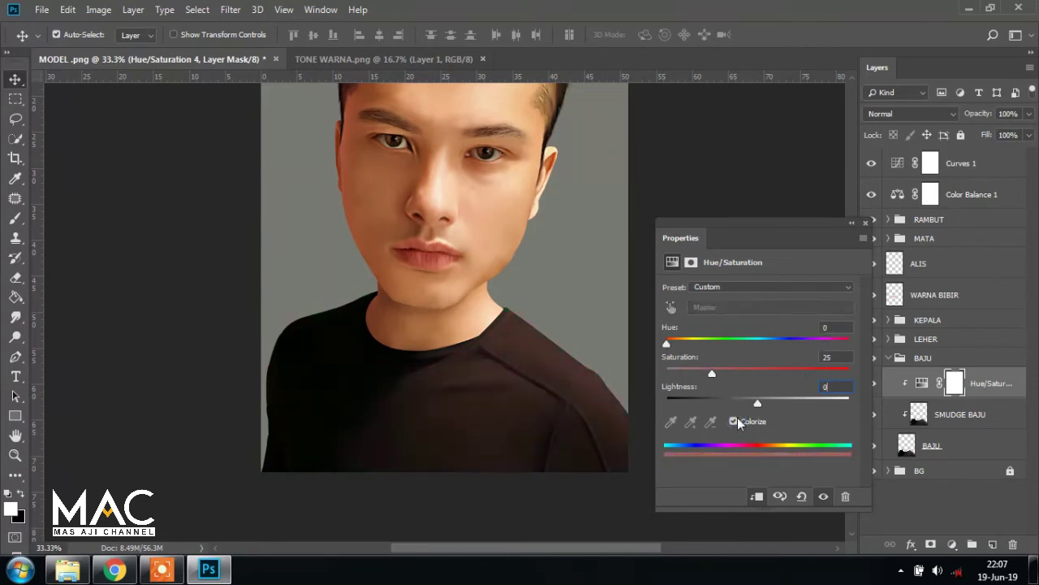
drag(666, 346, 787, 345)
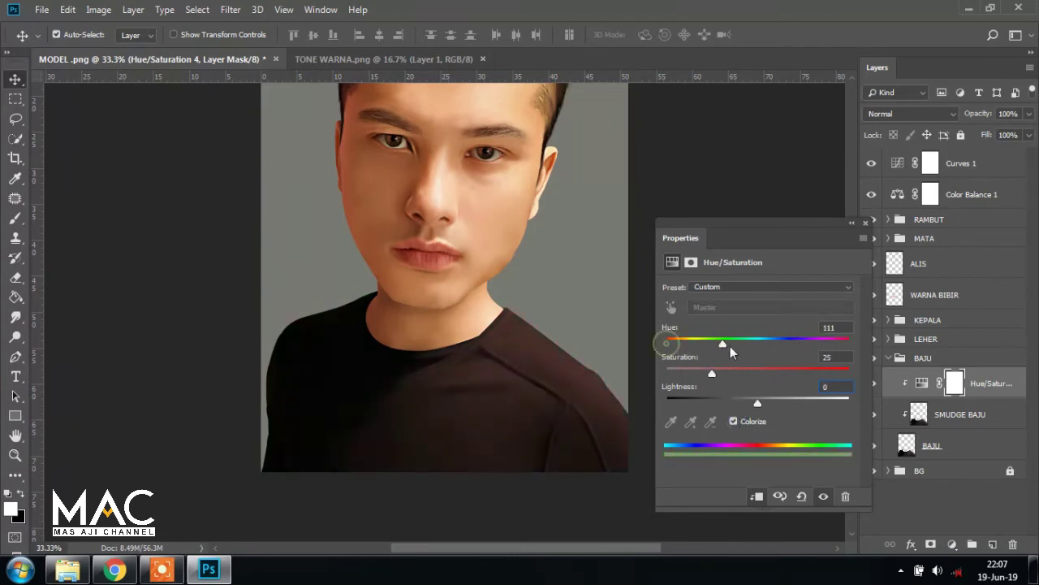
drag(828, 348, 830, 345)
click(830, 345)
text(275)
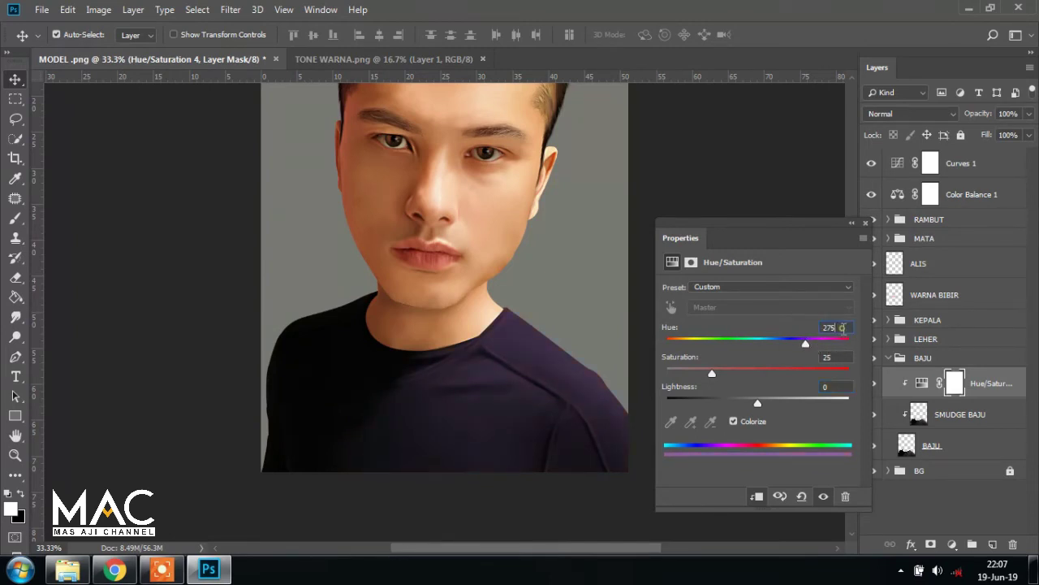
double_click(843, 328)
text(27)
key(BackSpace)
key(BackSpace)
text(35)
- Set the shirt's lightness to -28 and saturation to 48
drag(757, 404, 743, 403)
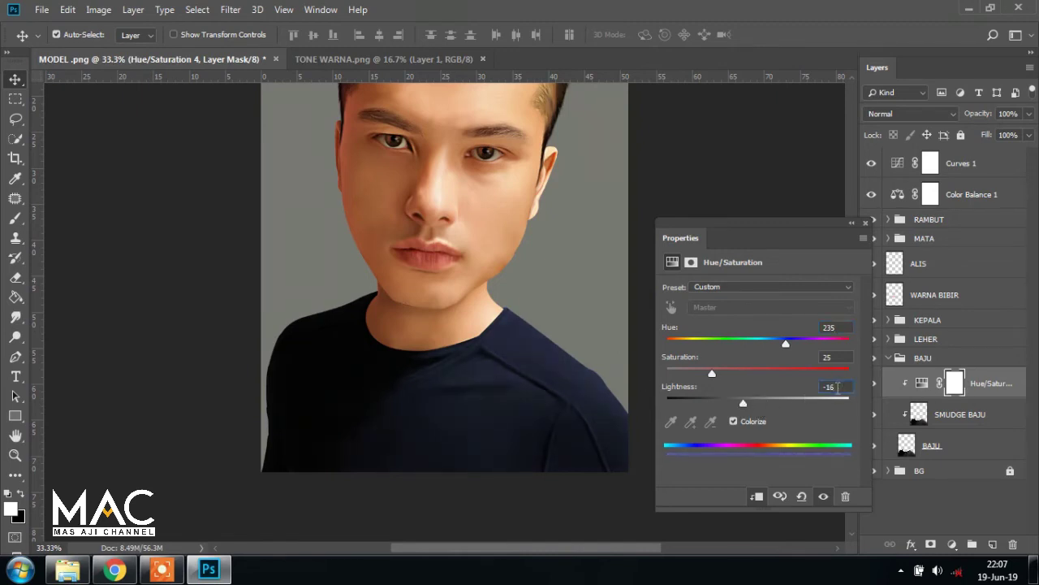
key(BackSpace)
key(BackSpace)
text(-2)
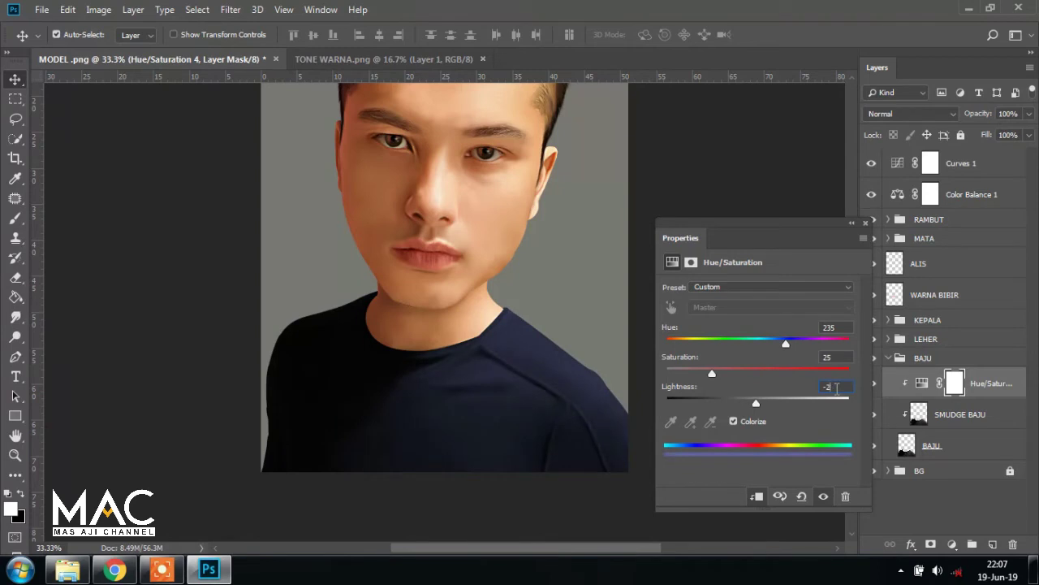
text(8)
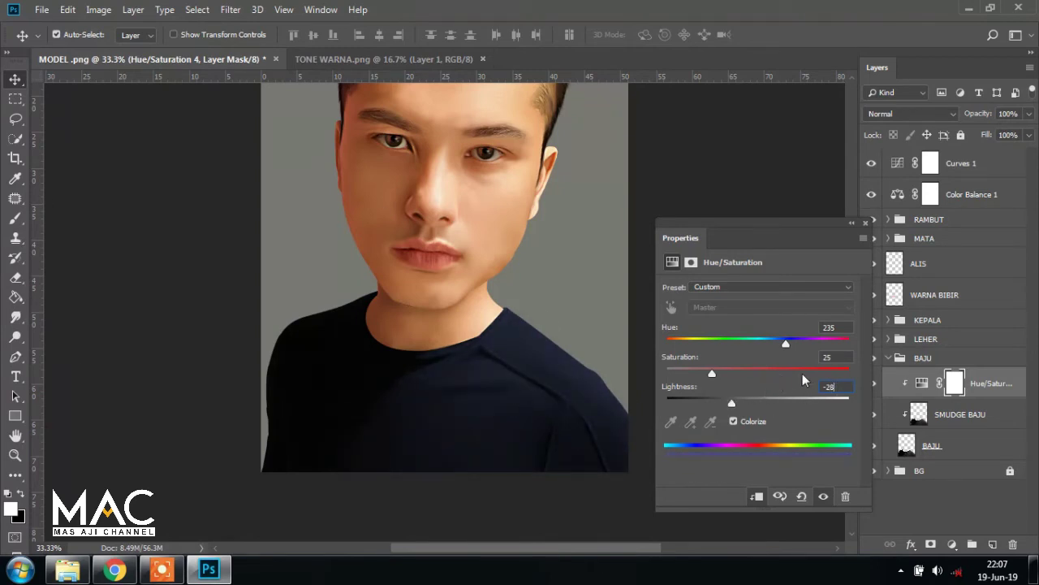
drag(710, 372, 788, 372)
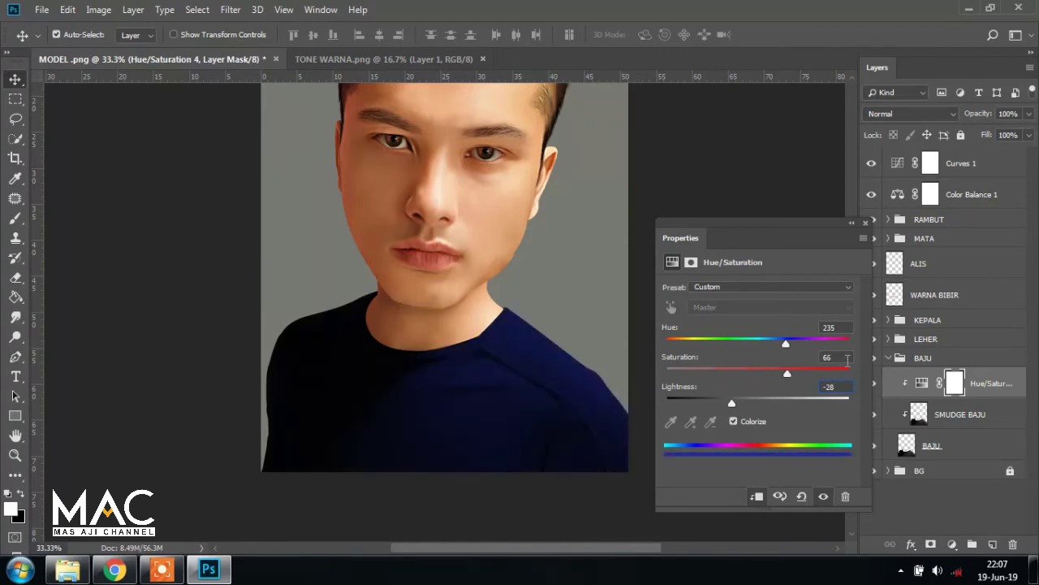
click(847, 359)
text(48)
key(Return)
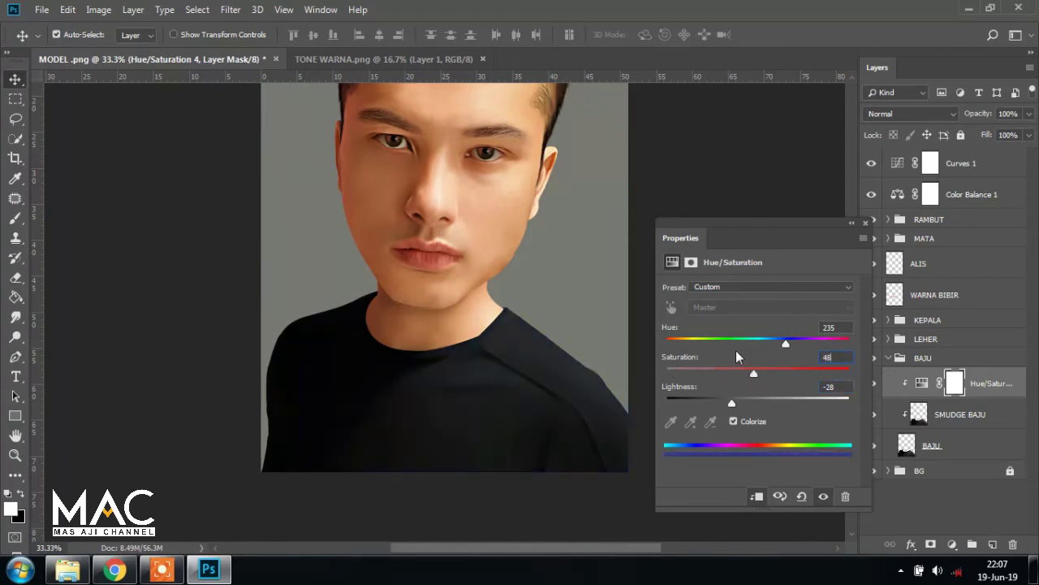
key(Return)
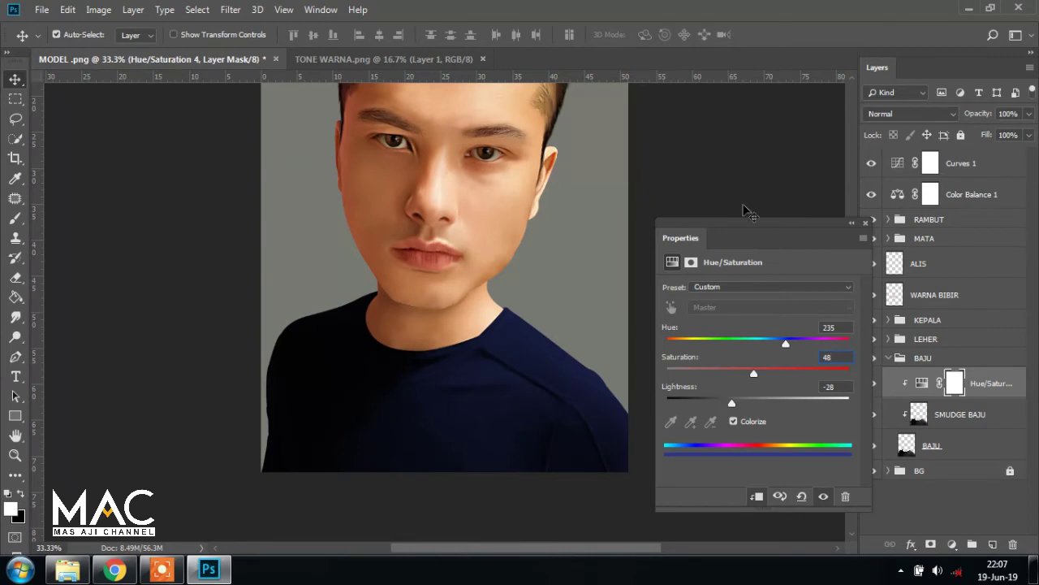
- Close Properties, zoom out, and compare against the MODEL reference in Windows Photo Viewer
click(865, 223)
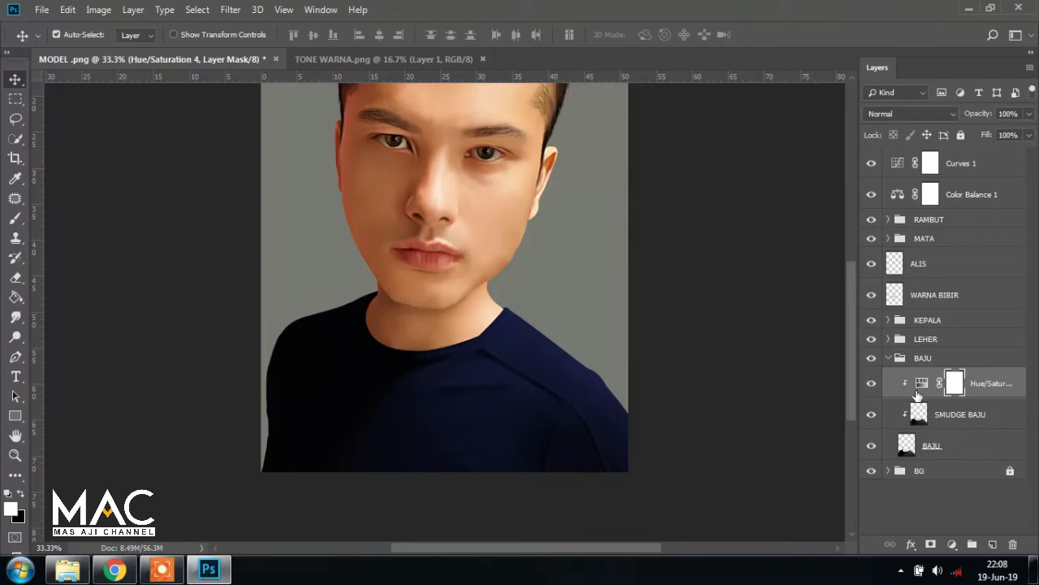
key(ctrl+minus)
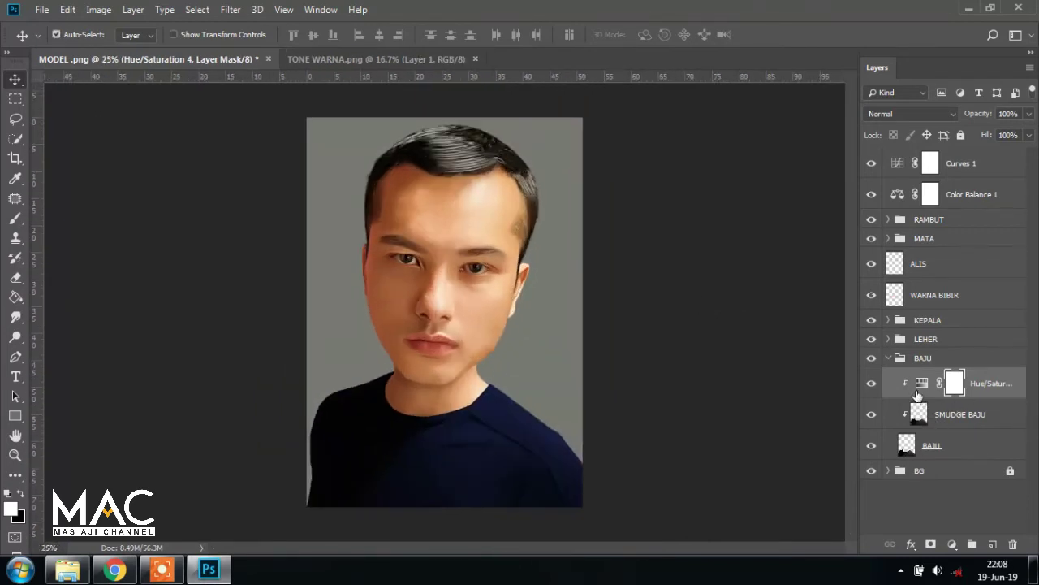
click(68, 569)
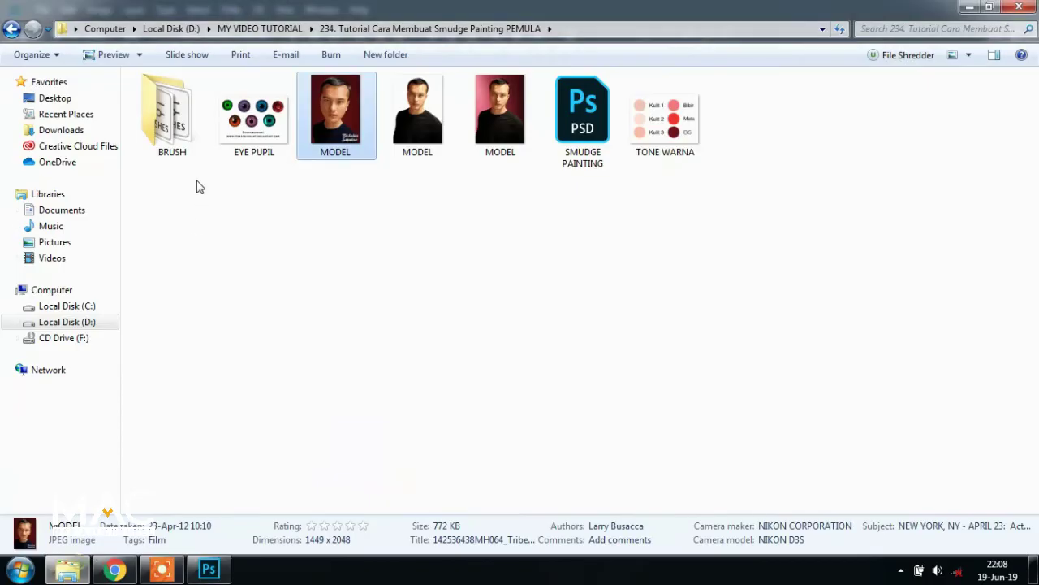
double_click(333, 126)
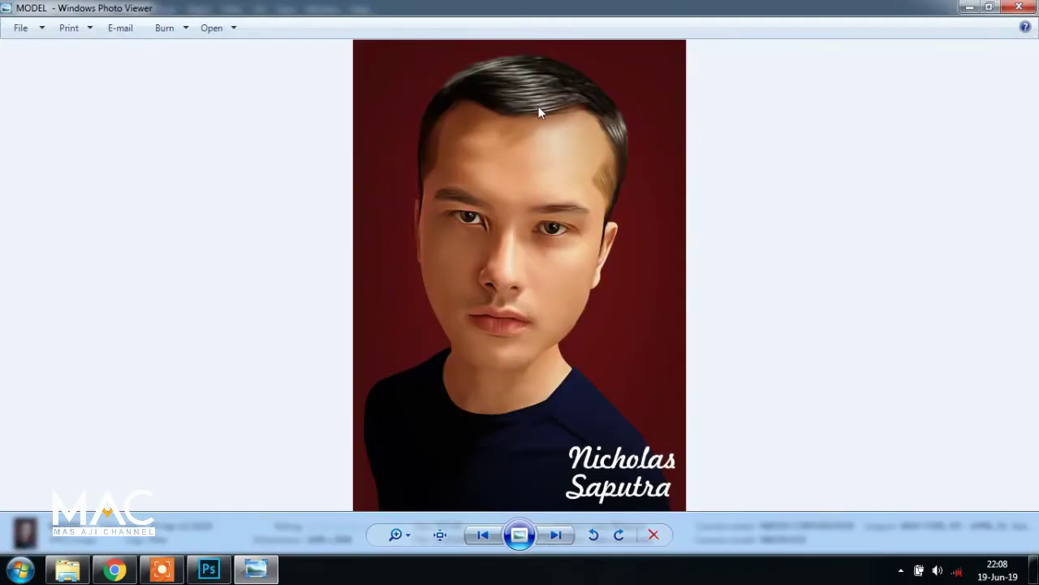
click(1020, 7)
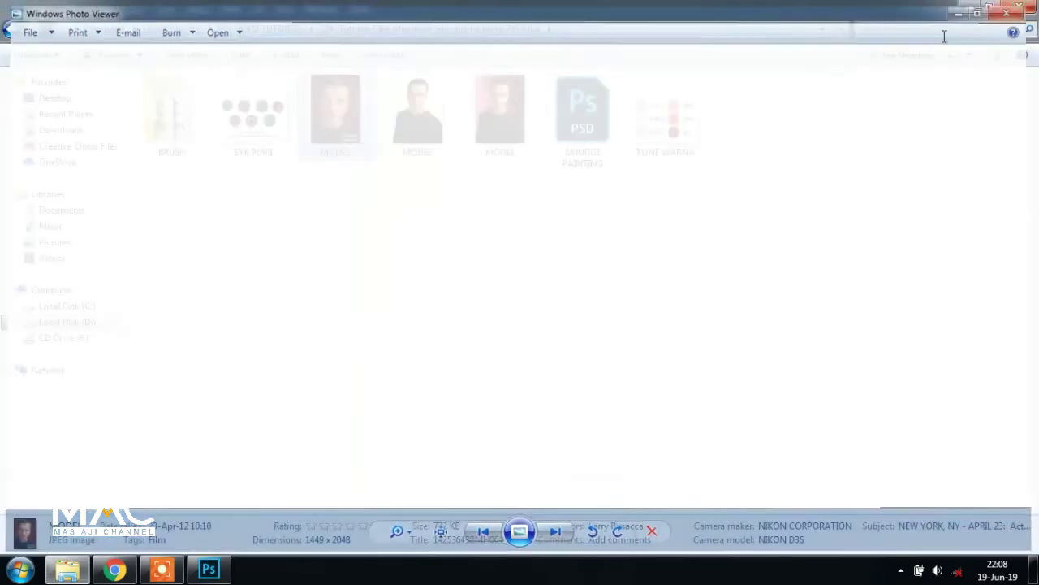
click(209, 569)
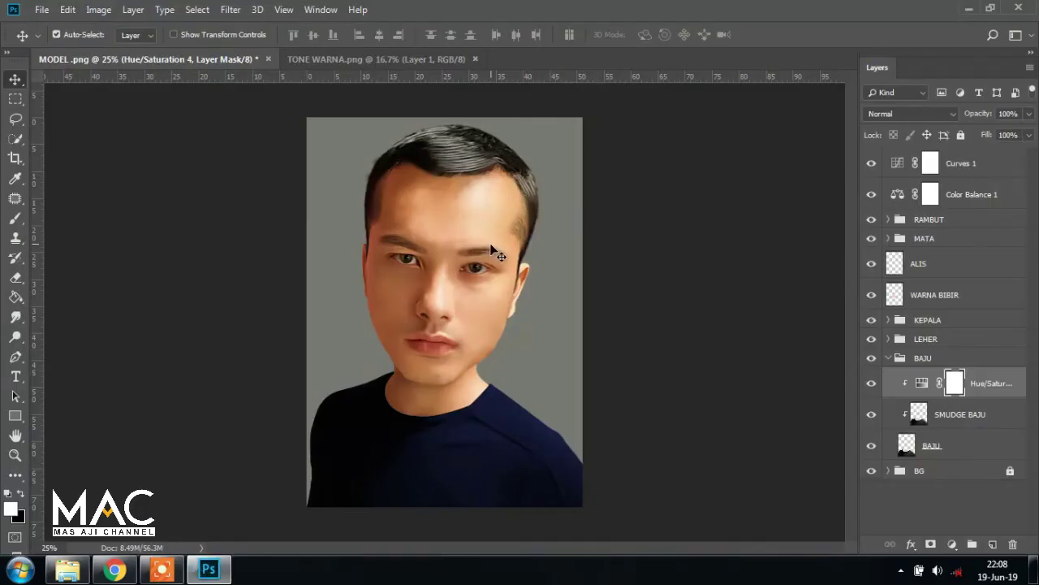
- Select and unlock the BG group, then expand it to show Color Fill 1 and Layer 1
click(938, 471)
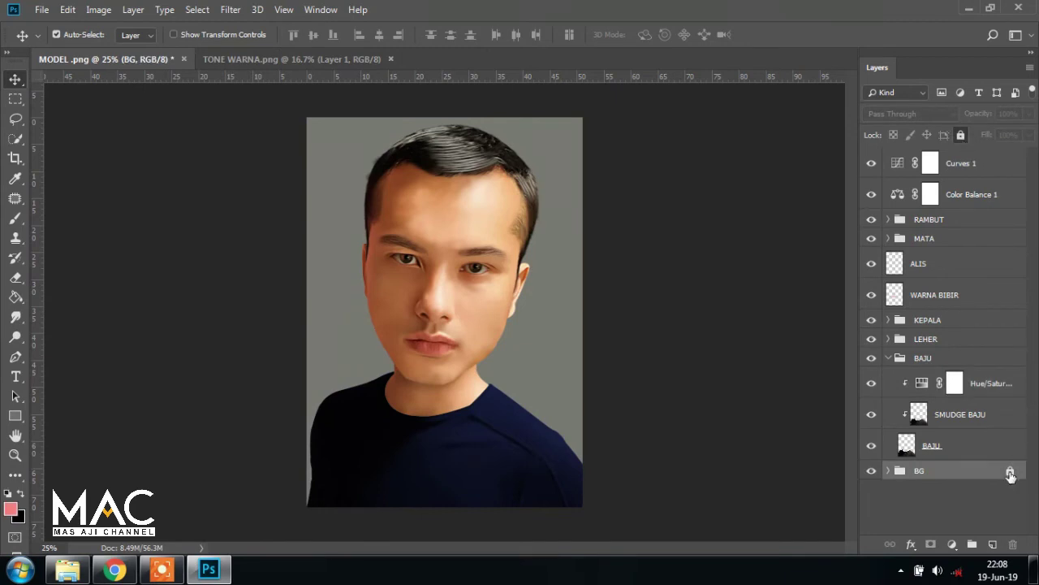
click(1011, 472)
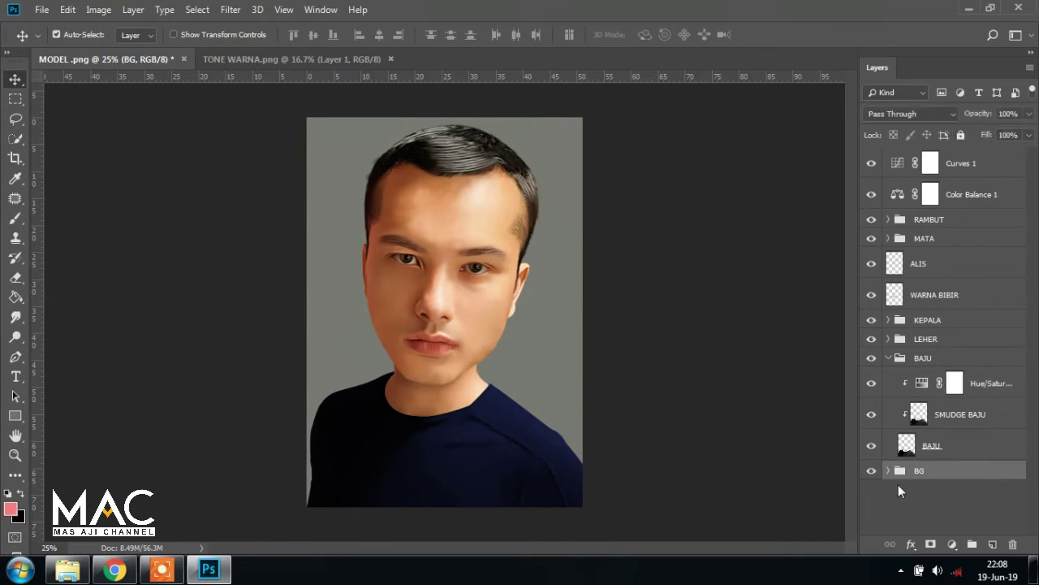
click(889, 471)
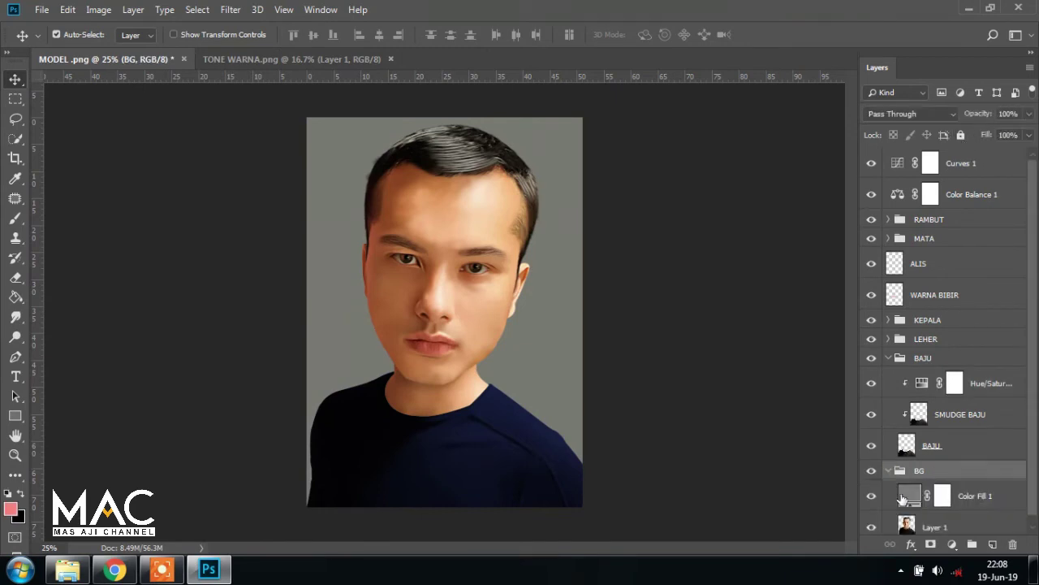
- Change the Color Fill 1 background colour to dark red, hex 6c131a
double_click(910, 499)
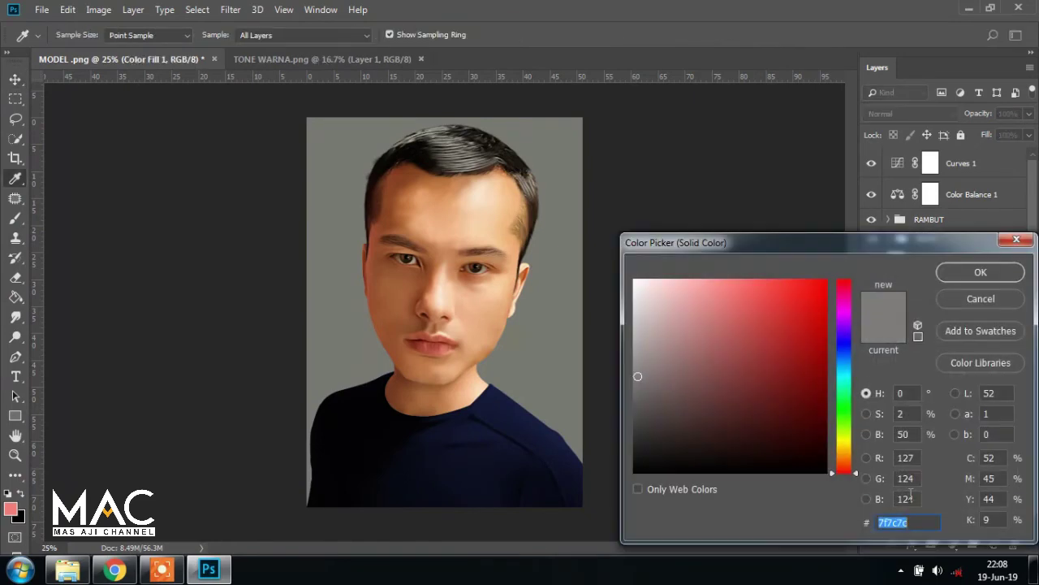
key(BackSpace)
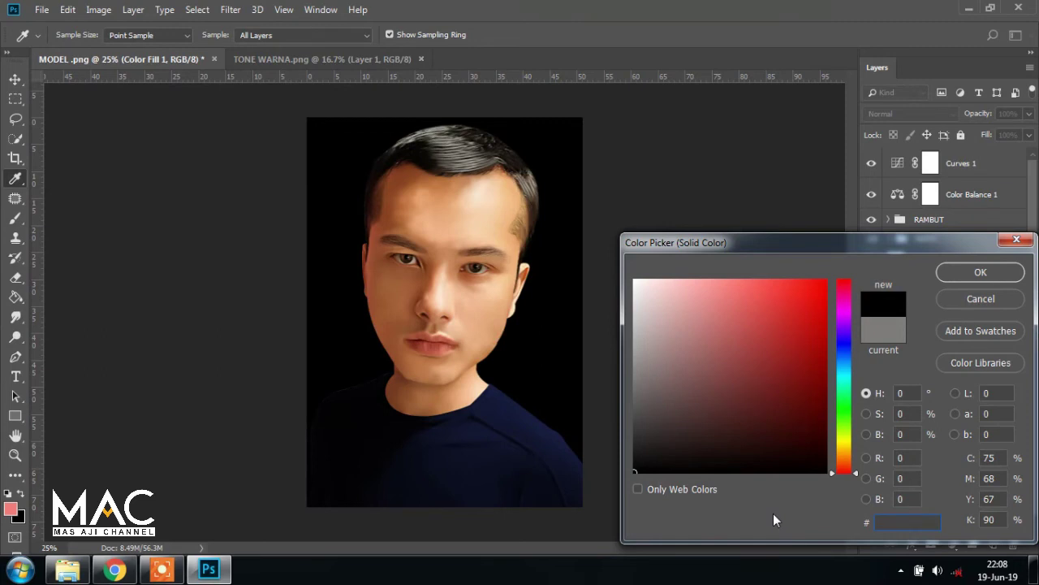
text(6)
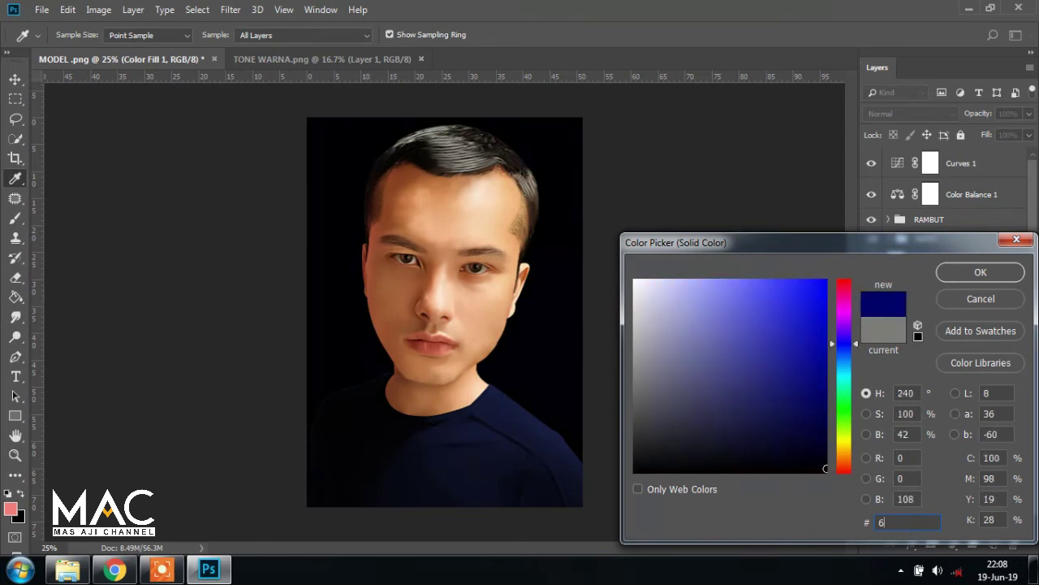
text(c1)
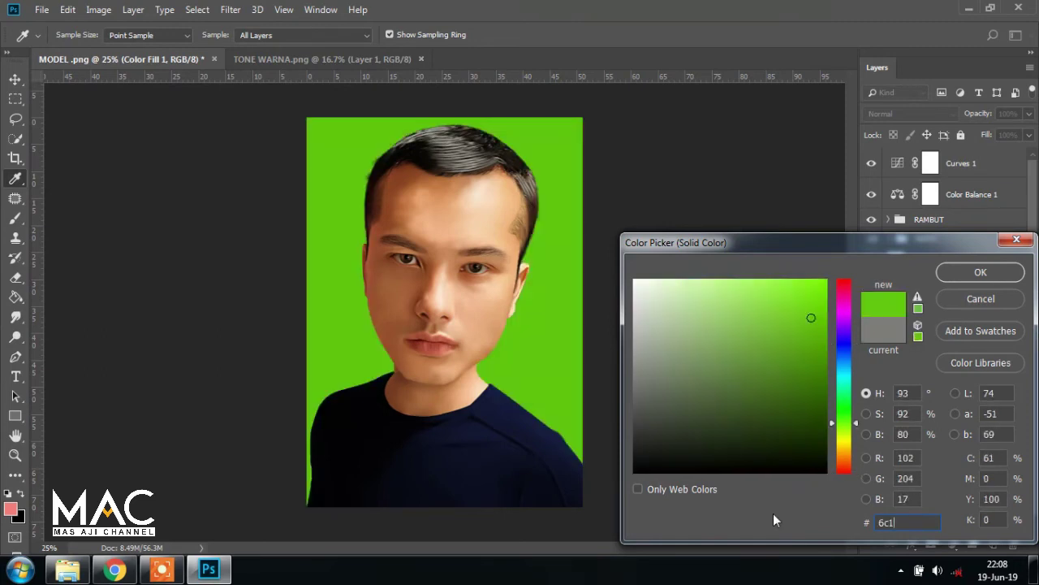
text(3)
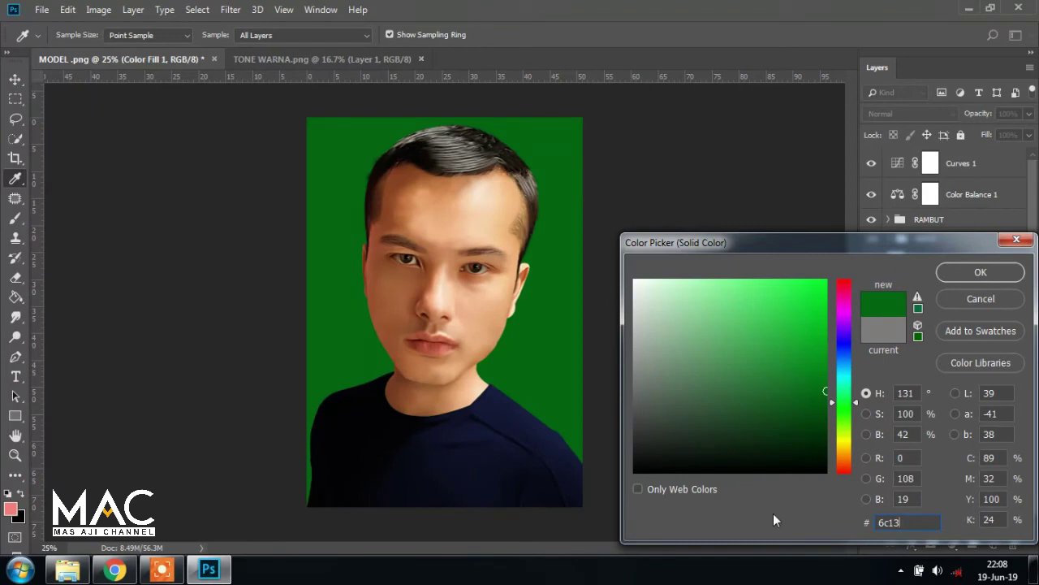
text(1)
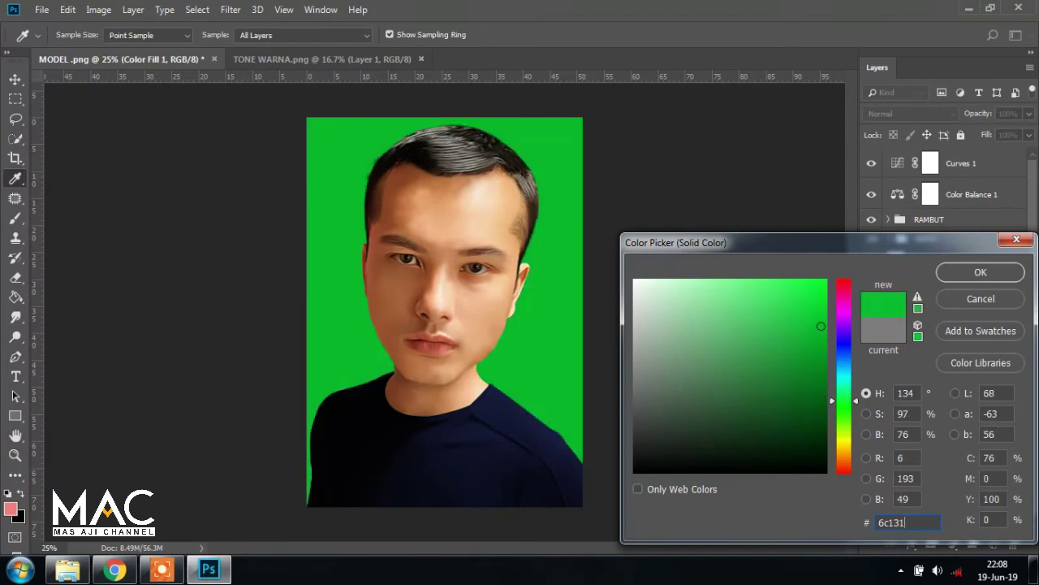
text(a)
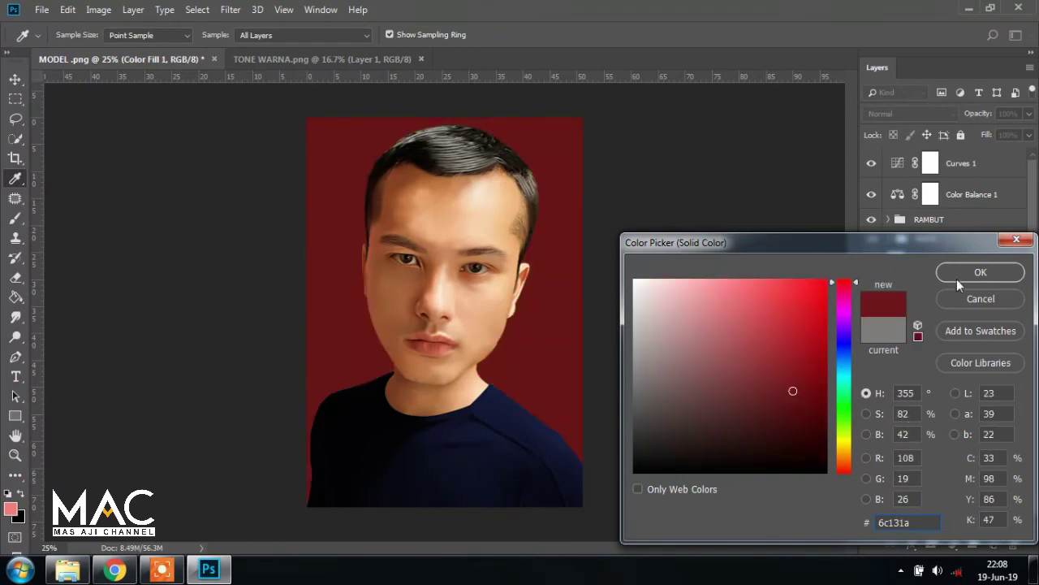
click(957, 277)
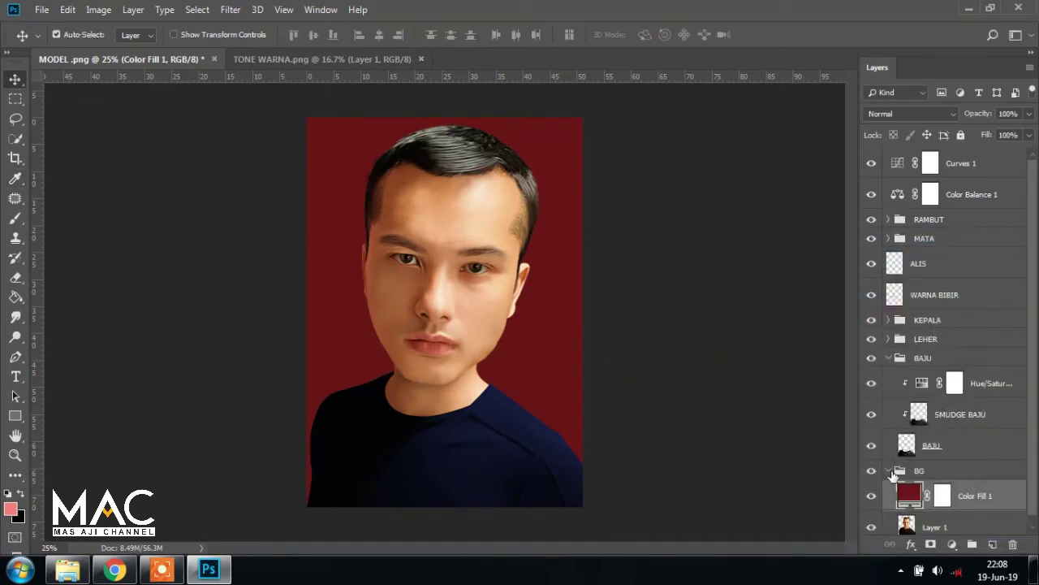
- Collapse the BG and BAJU groups and add a Solid Color fill layer above Curves 1
click(890, 472)
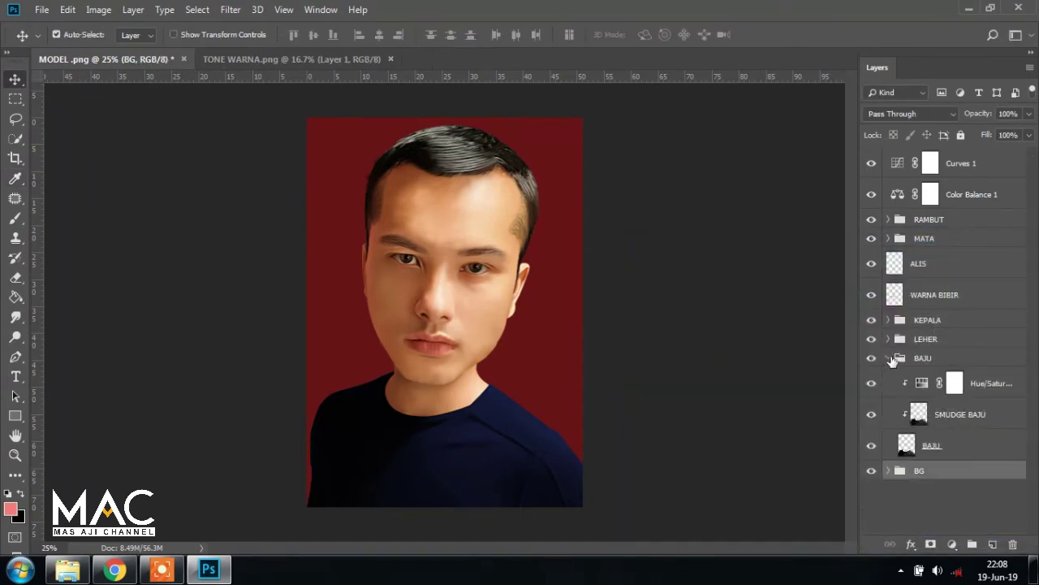
click(889, 359)
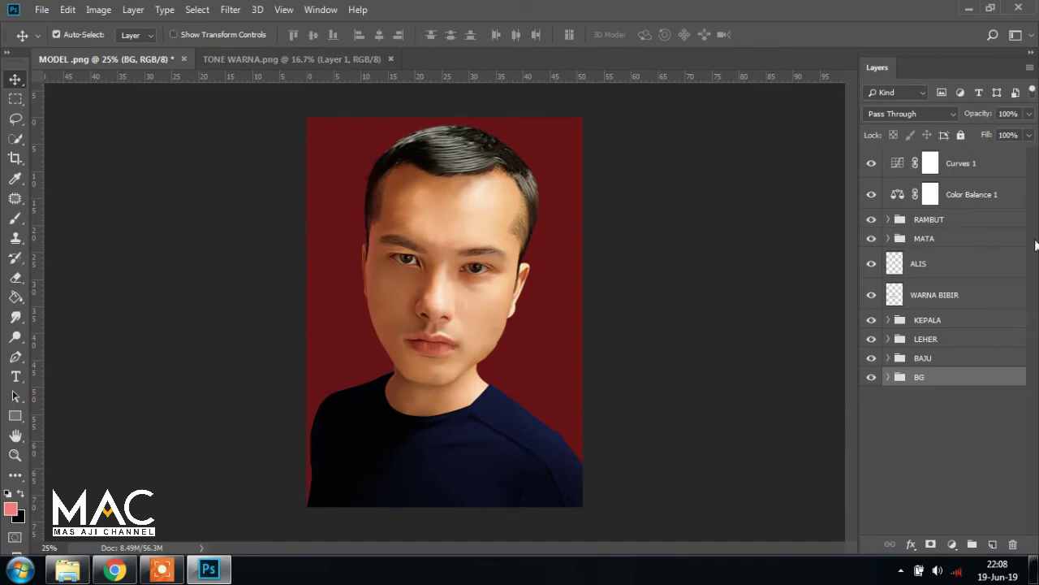
click(978, 164)
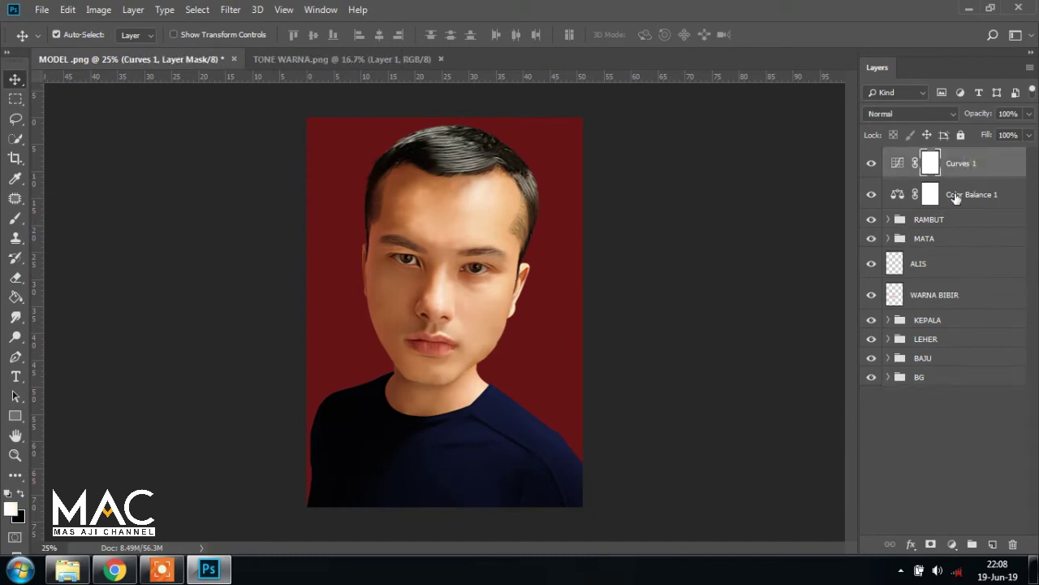
click(955, 196)
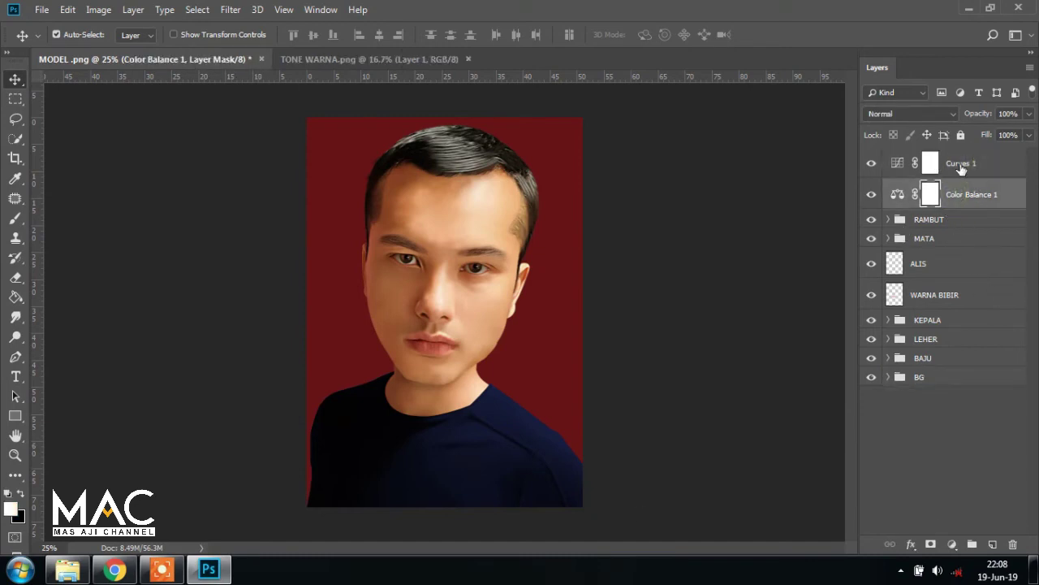
click(961, 164)
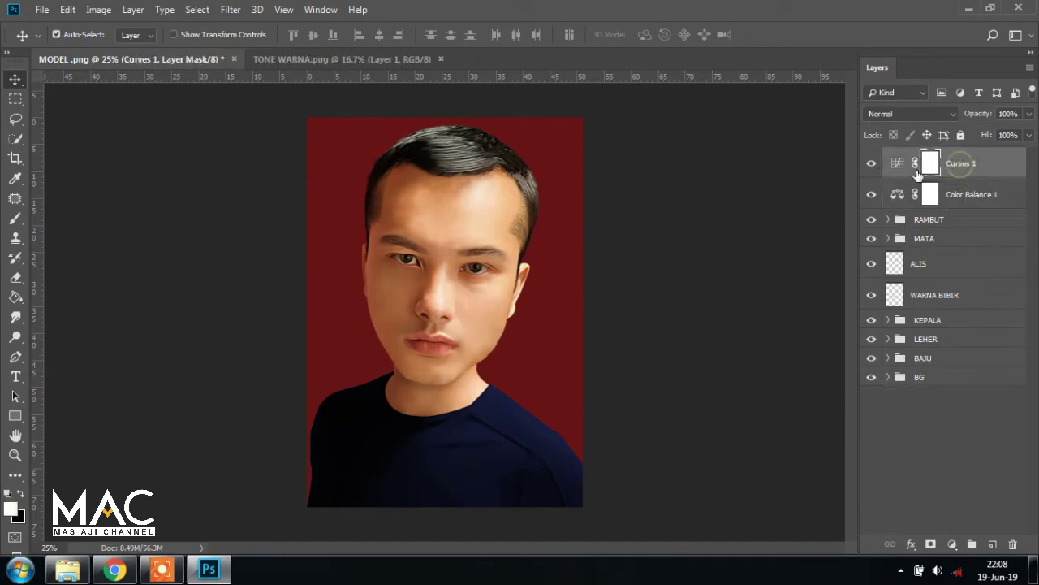
click(955, 547)
click(960, 279)
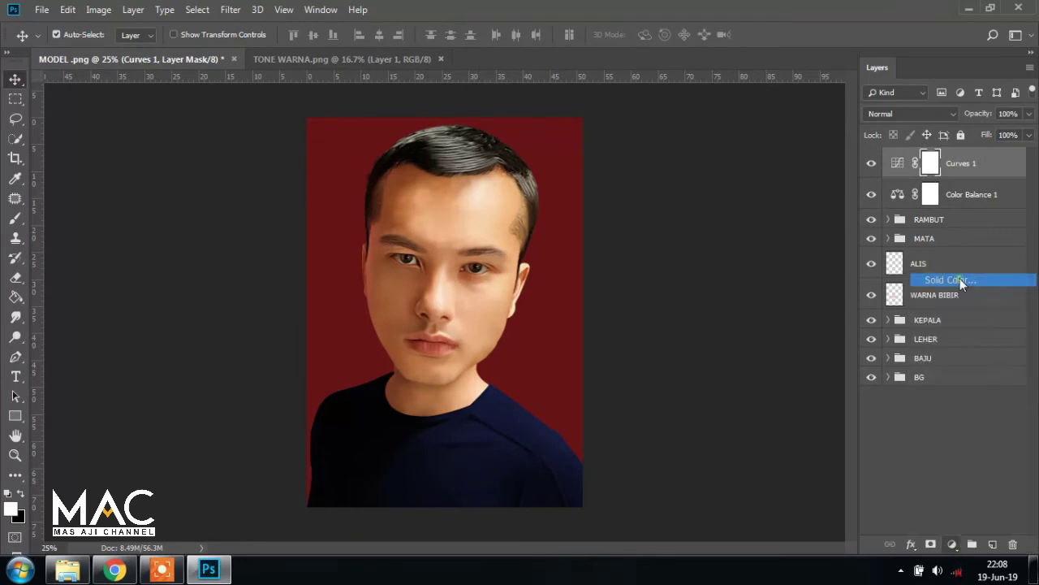
- Fill the new Color Fill 2 layer with black and select the soft round brush preset
drag(657, 414, 636, 472)
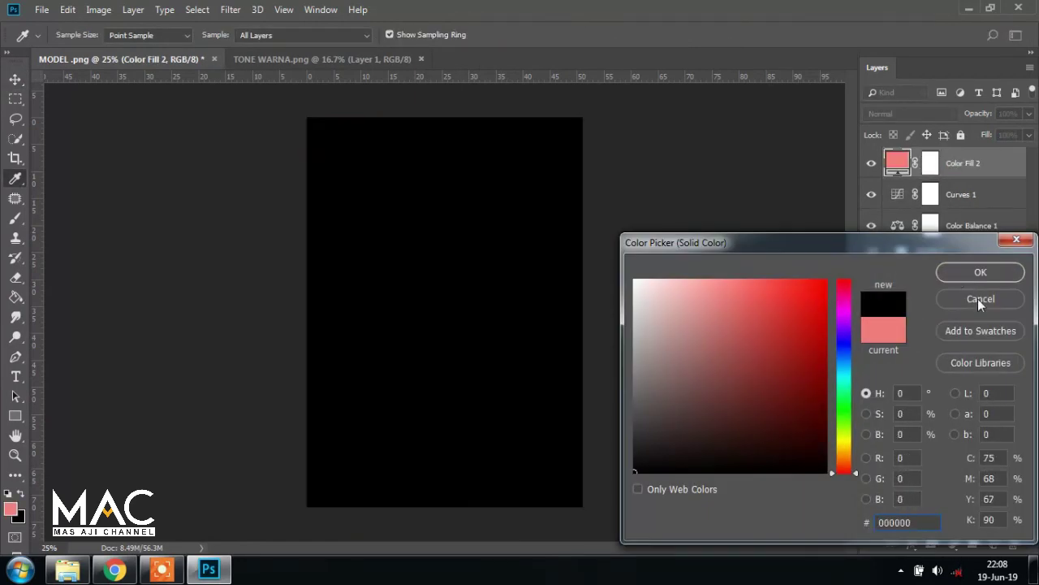
click(978, 272)
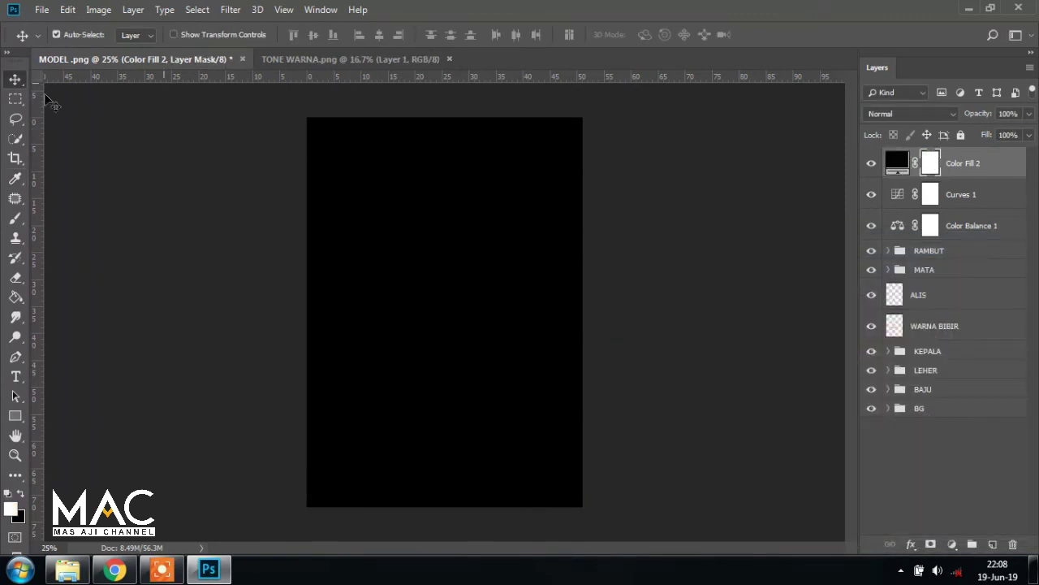
click(14, 218)
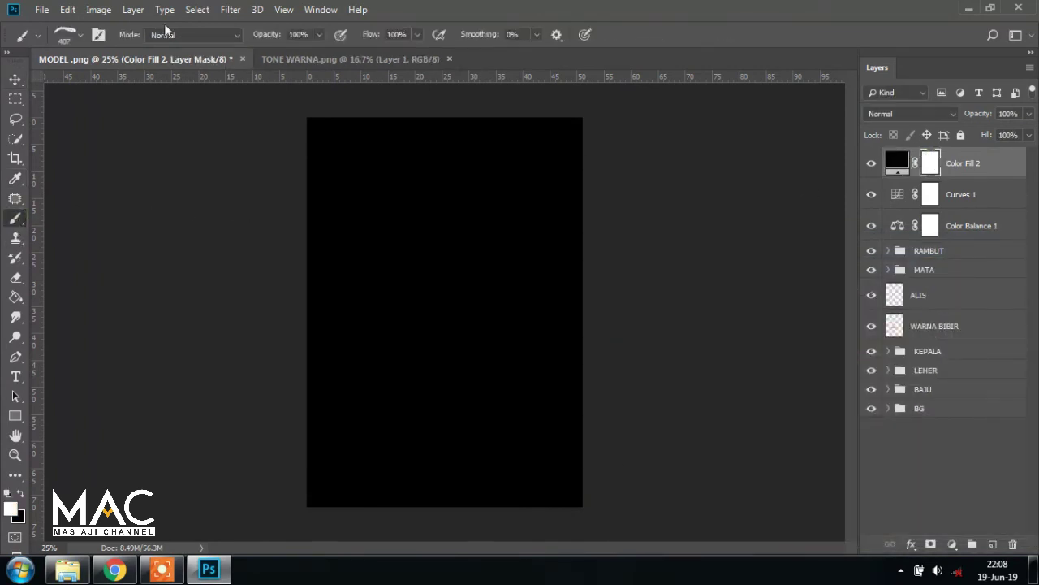
click(79, 35)
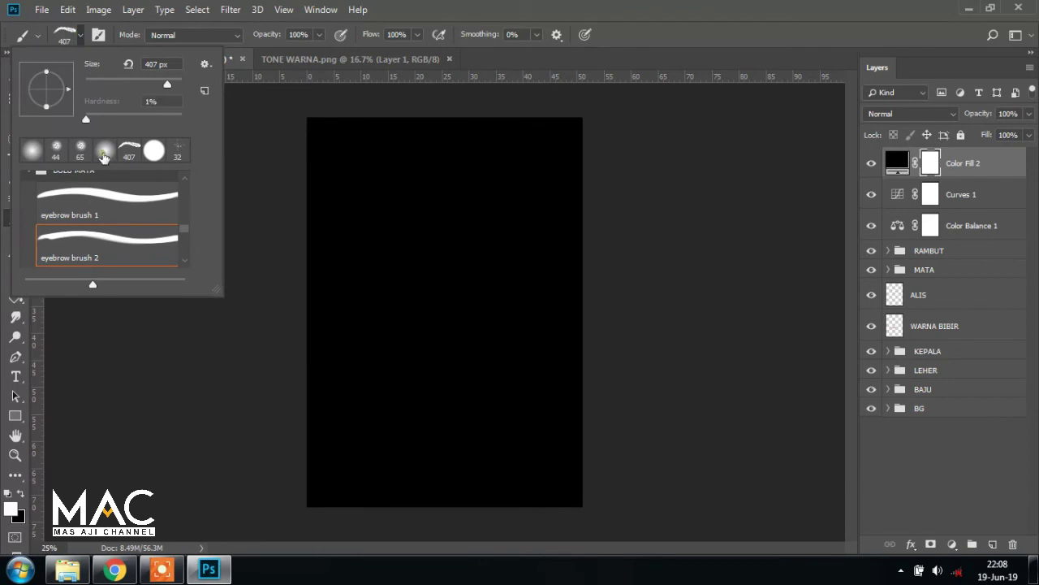
click(104, 150)
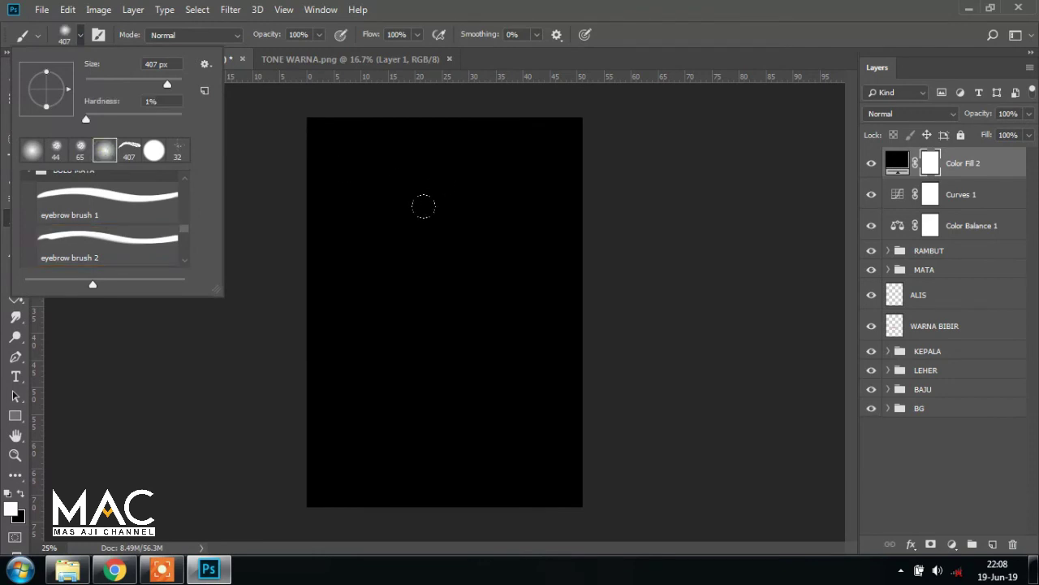
- Enlarge the soft brush to about 1519 px with black as the foreground colour
drag(442, 223, 532, 186)
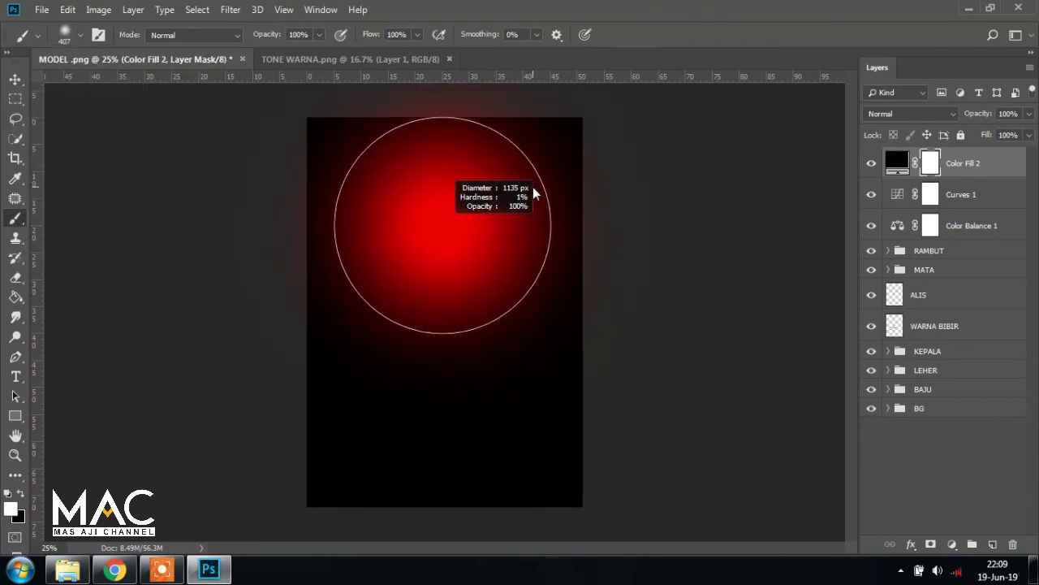
drag(467, 254, 520, 230)
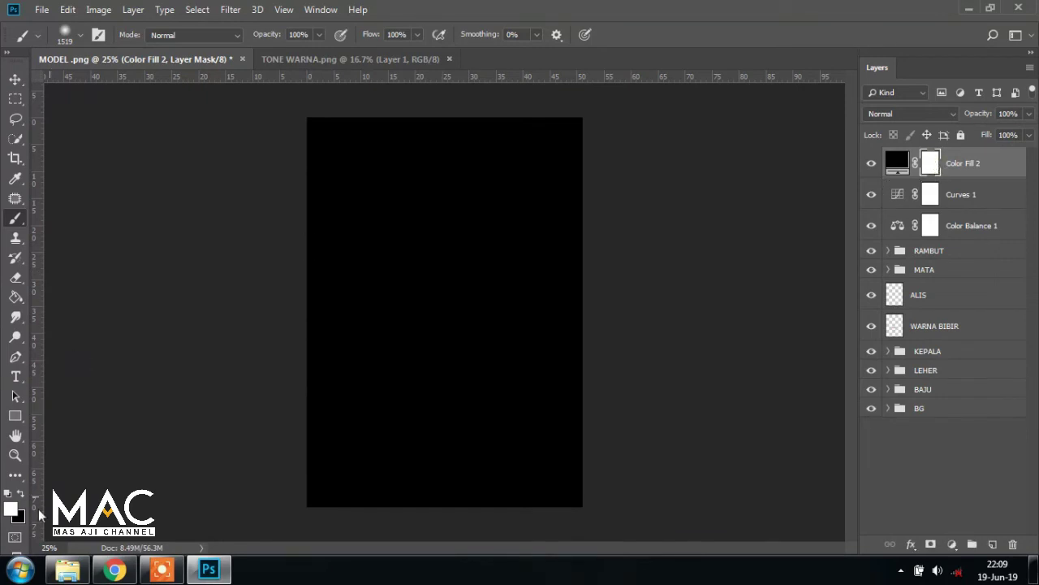
click(20, 493)
- Paint the Color Fill 2 mask to reveal face, hair, neck and shirt, then touch the top-right with a 751 px brush
click(439, 279)
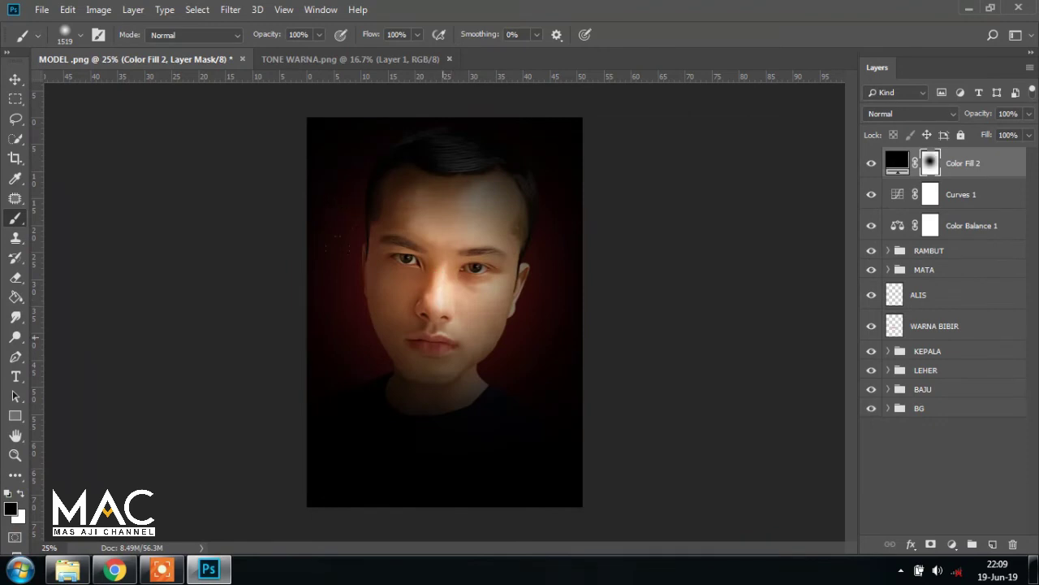
mouse_move(343, 298)
mouse_down()
mouse_move(338, 333)
mouse_move(398, 273)
mouse_up()
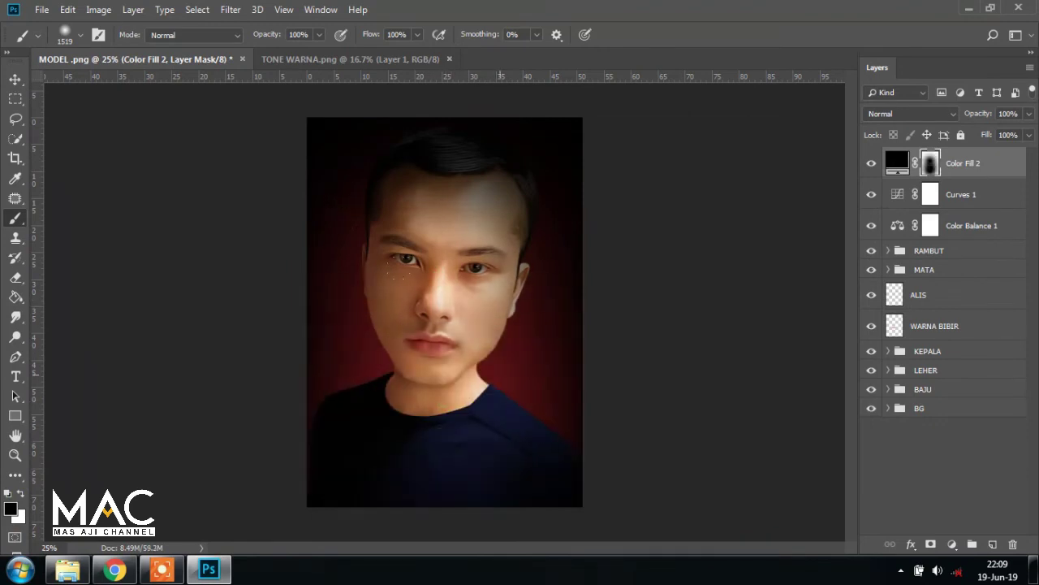
drag(406, 174, 487, 260)
drag(454, 203, 311, 176)
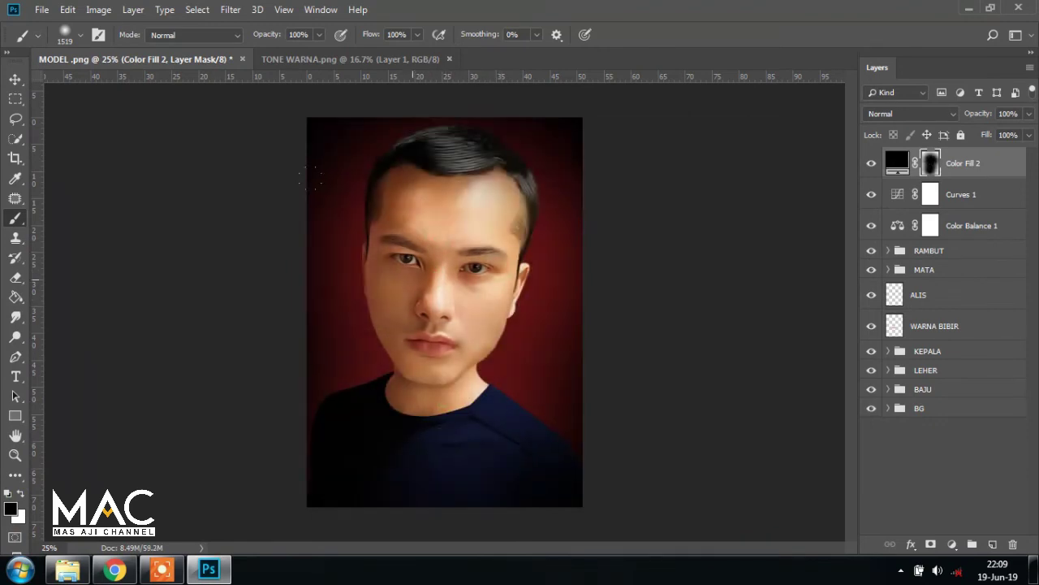
drag(286, 235, 357, 390)
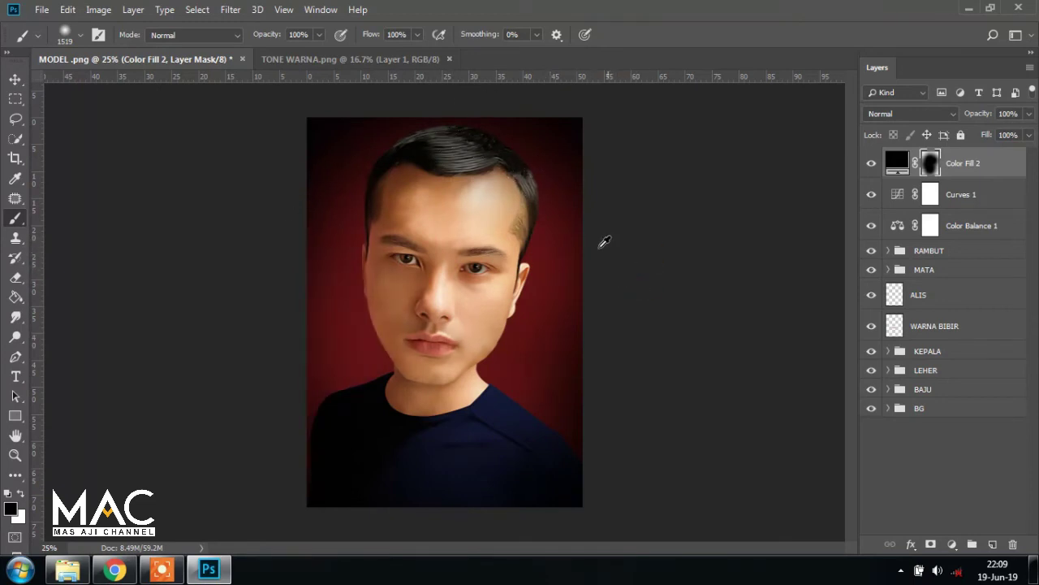
drag(506, 272, 471, 271)
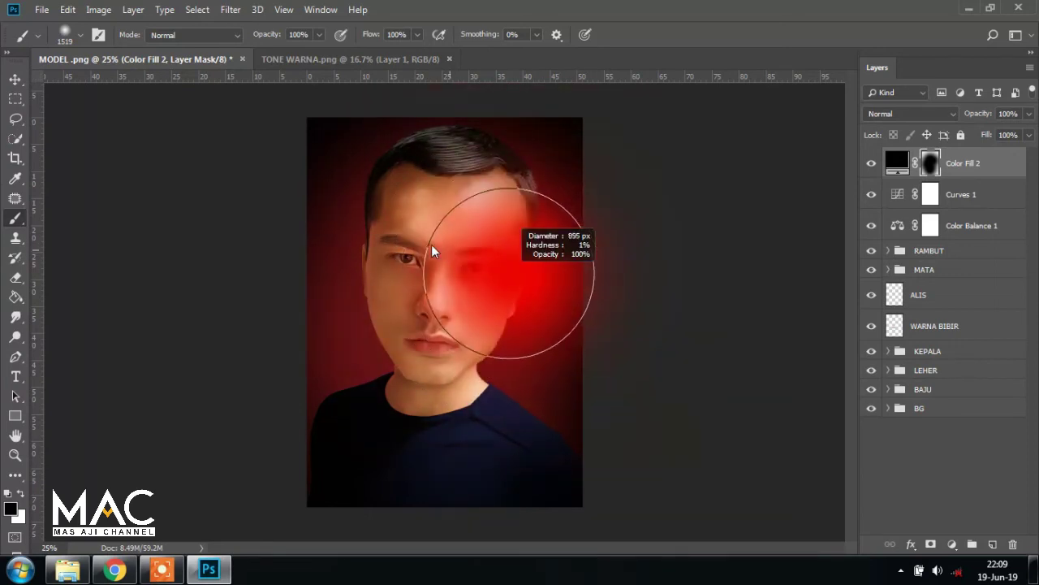
click(539, 156)
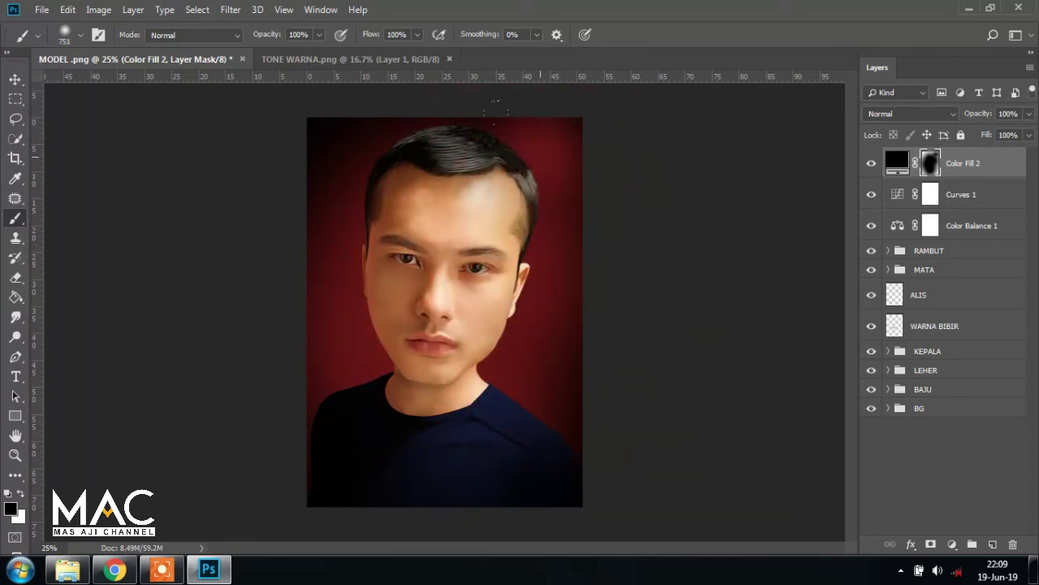
- Undo the top-right stroke and reveal the forehead through the vignette mask
key(ctrl+z)
click(528, 192)
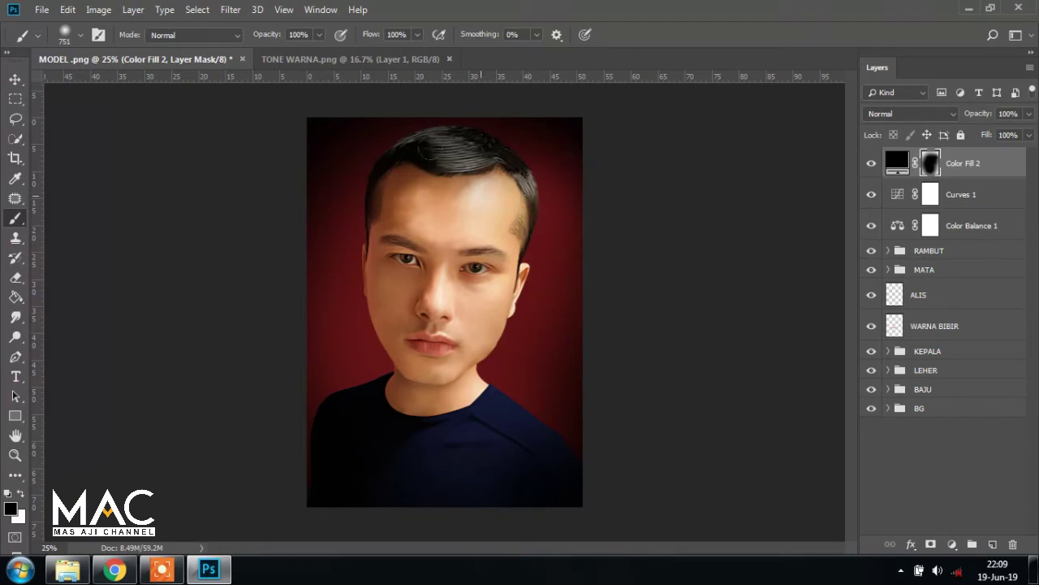
click(473, 187)
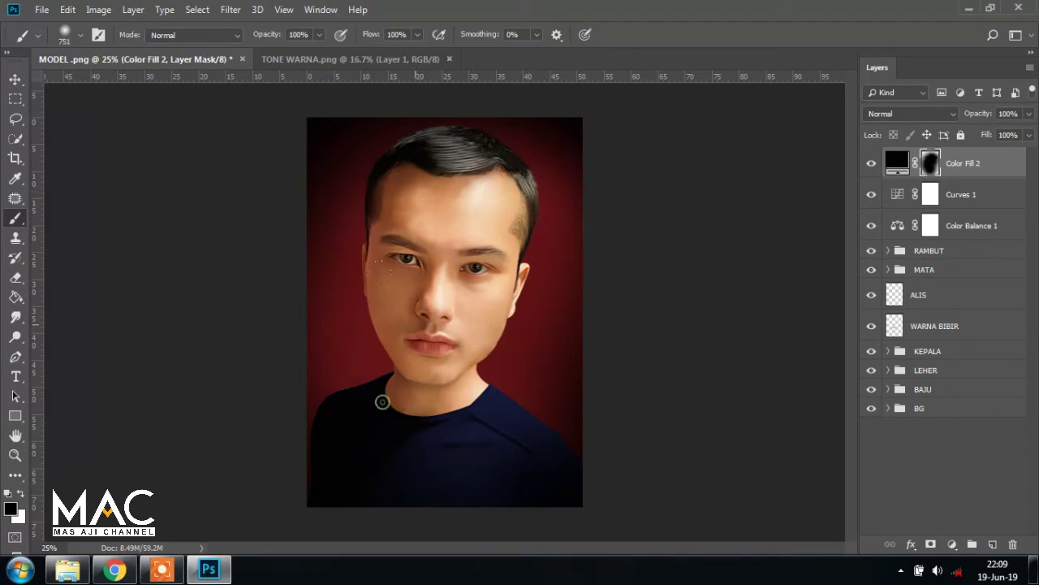
- Set Color Fill 2 layer opacity to about 55% and brush opacity to 35%
click(1028, 135)
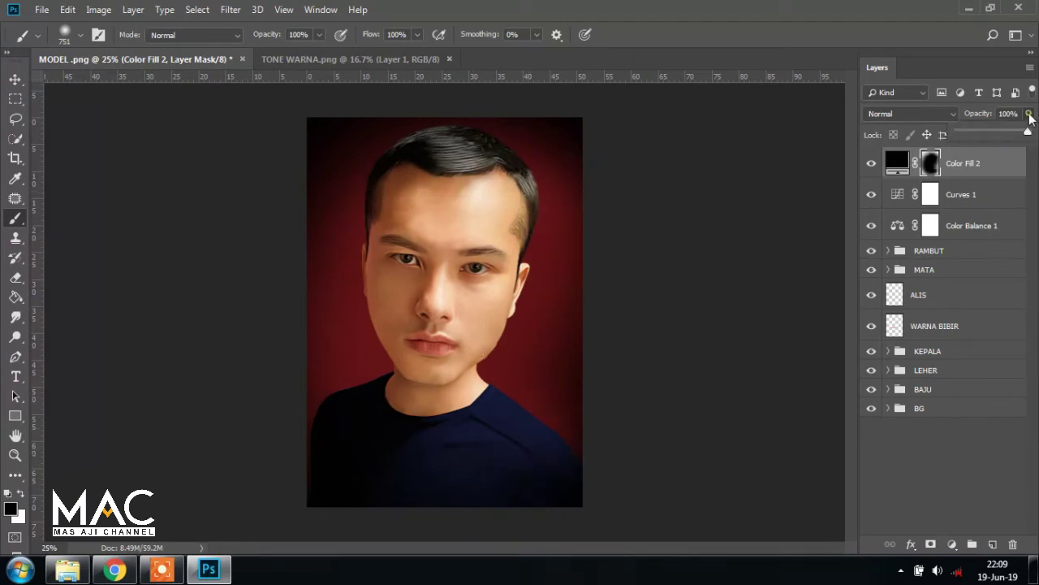
drag(1025, 135, 986, 134)
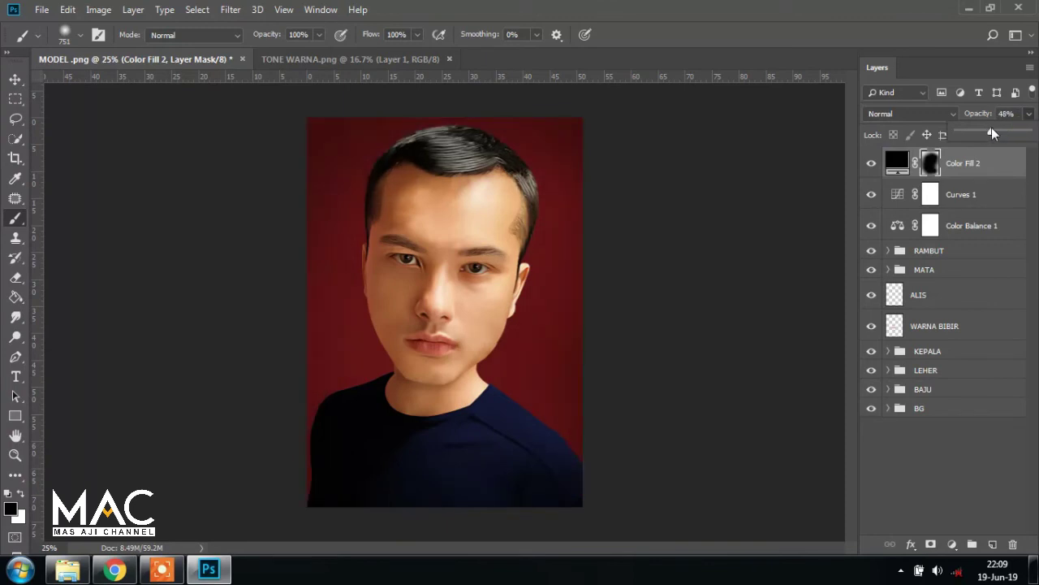
drag(1002, 131, 996, 125)
click(301, 34)
text(35)
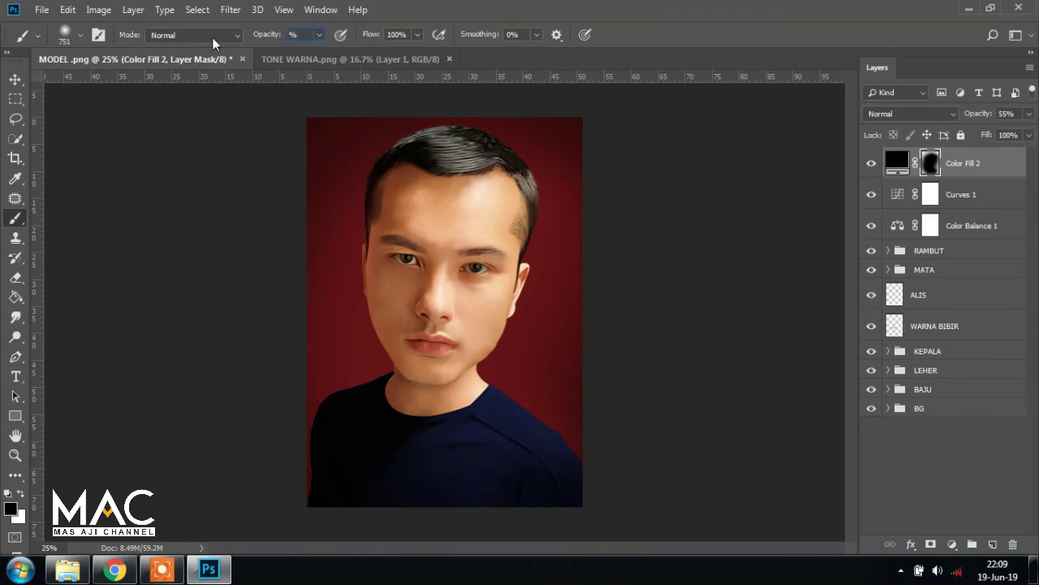
key(Return)
- Toggle the vignette layer's visibility to compare before and after, then deselect it
click(14, 81)
click(871, 162)
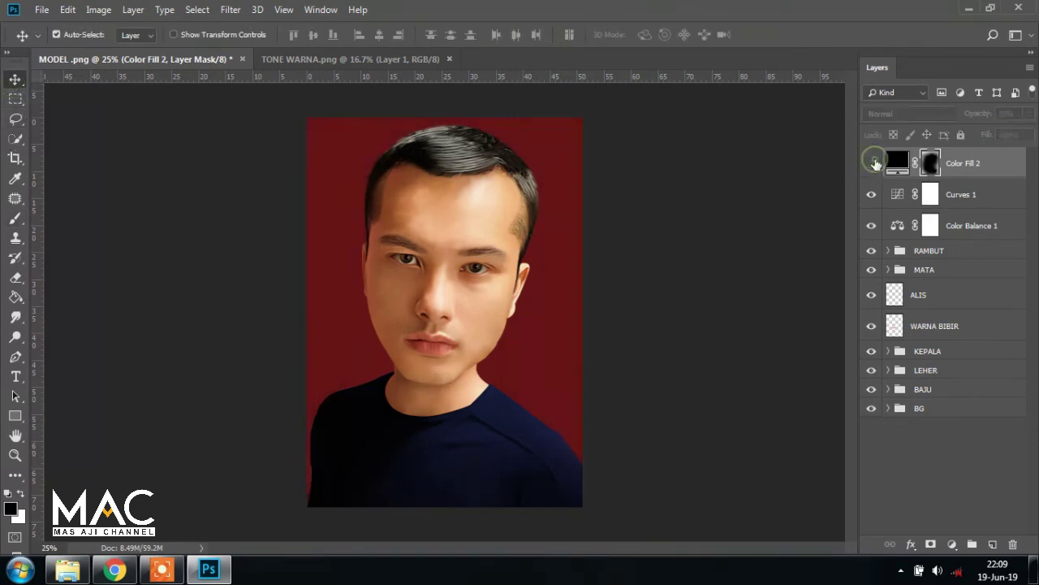
click(872, 162)
click(871, 163)
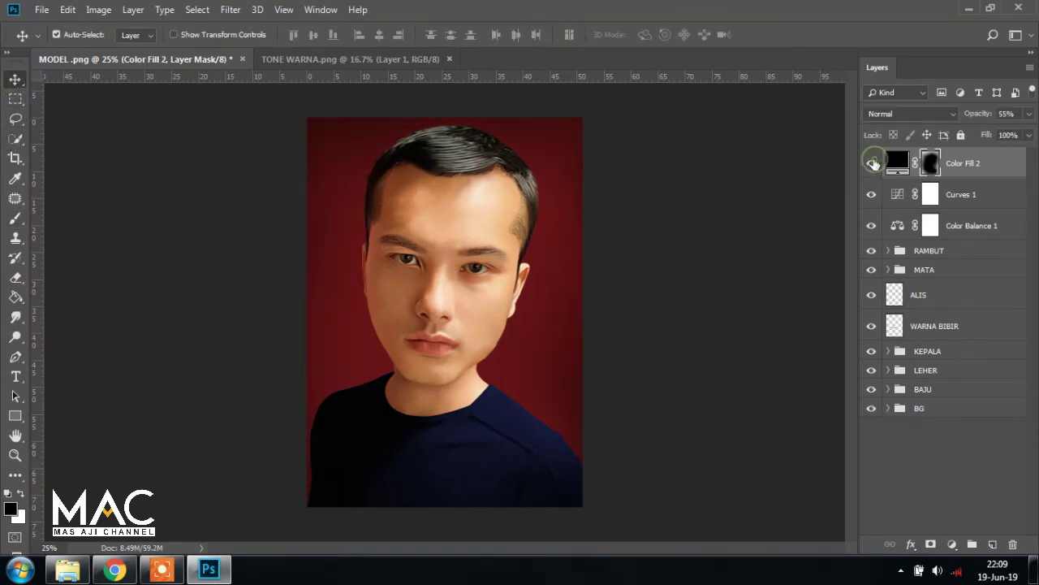
click(686, 302)
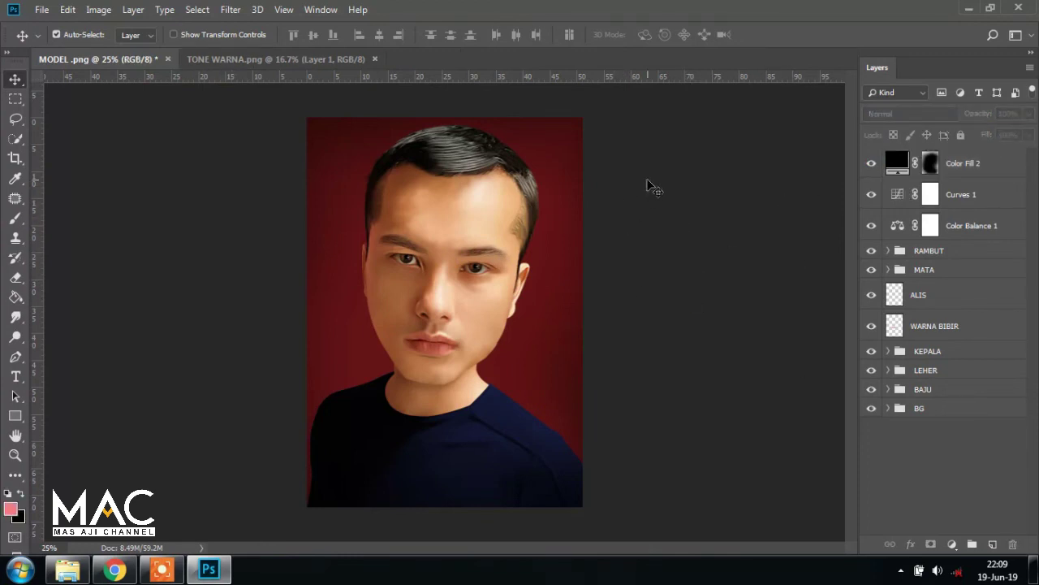
scroll(487, 268, up, 1)
scroll(491, 272, up, 2)
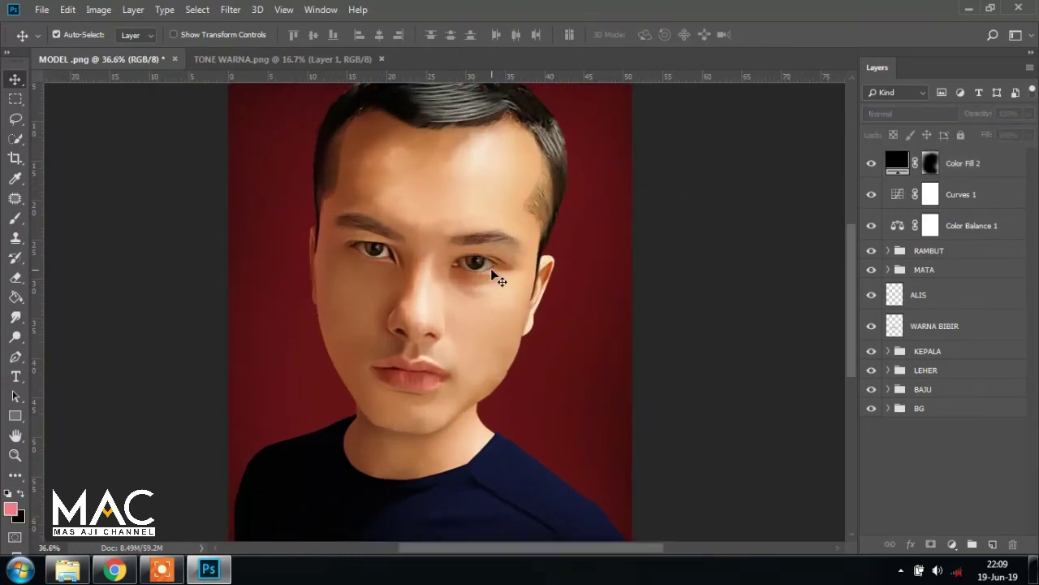
click(67, 569)
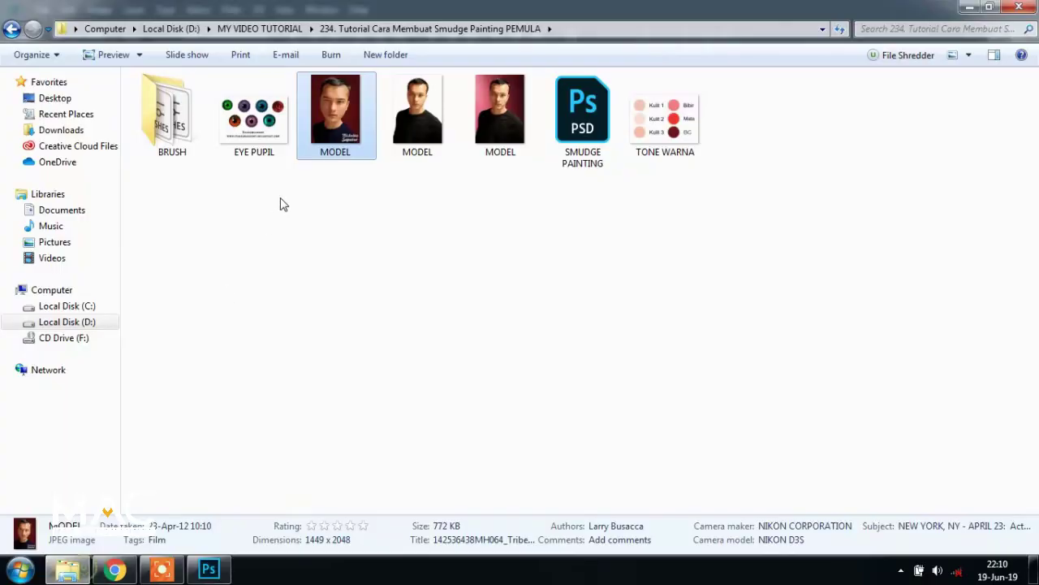
double_click(334, 132)
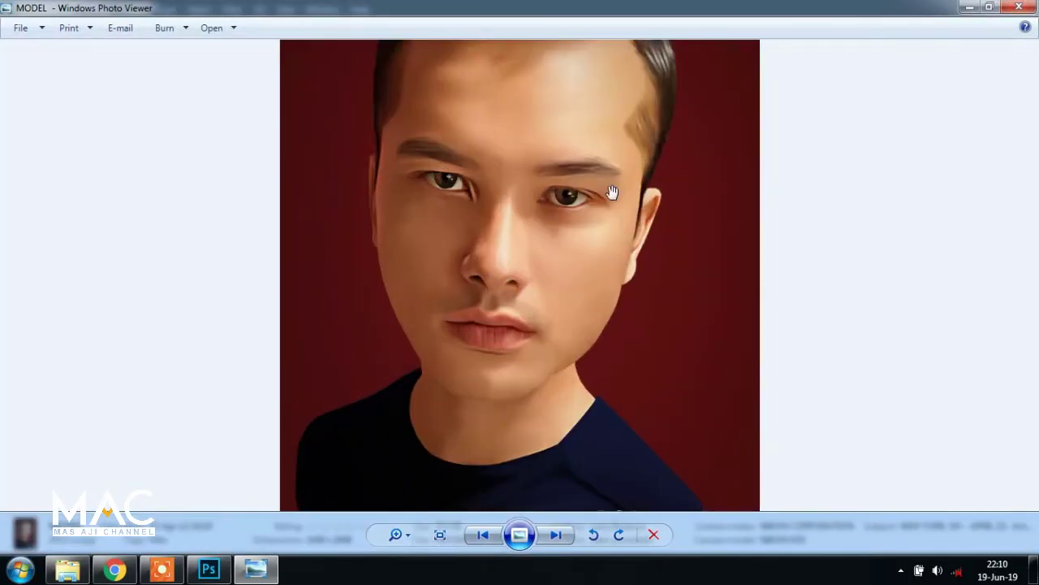
click(208, 570)
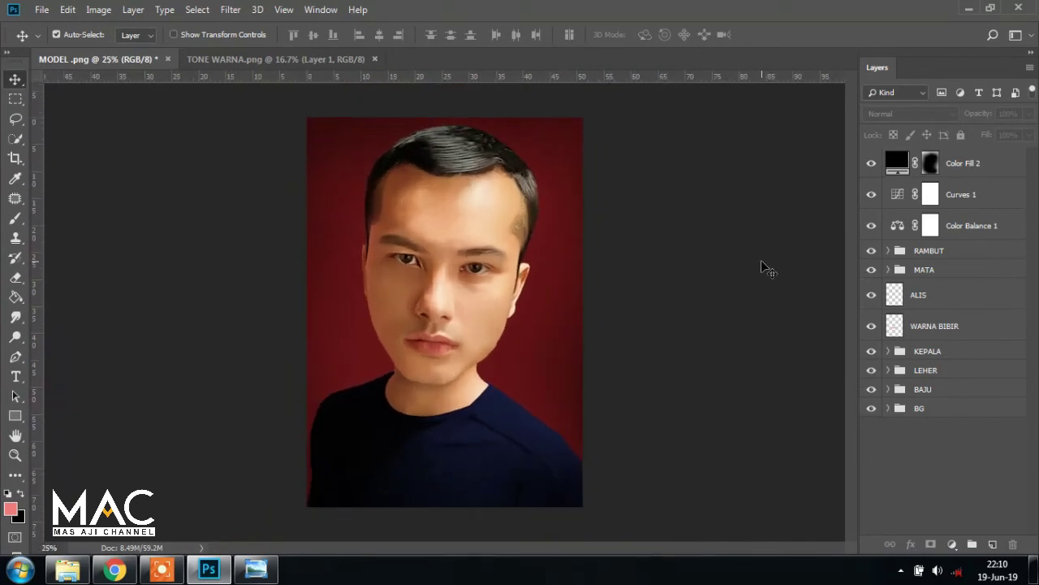
- Add a new top layer and set the Type tool font to Freehand521 BT
click(977, 162)
click(993, 544)
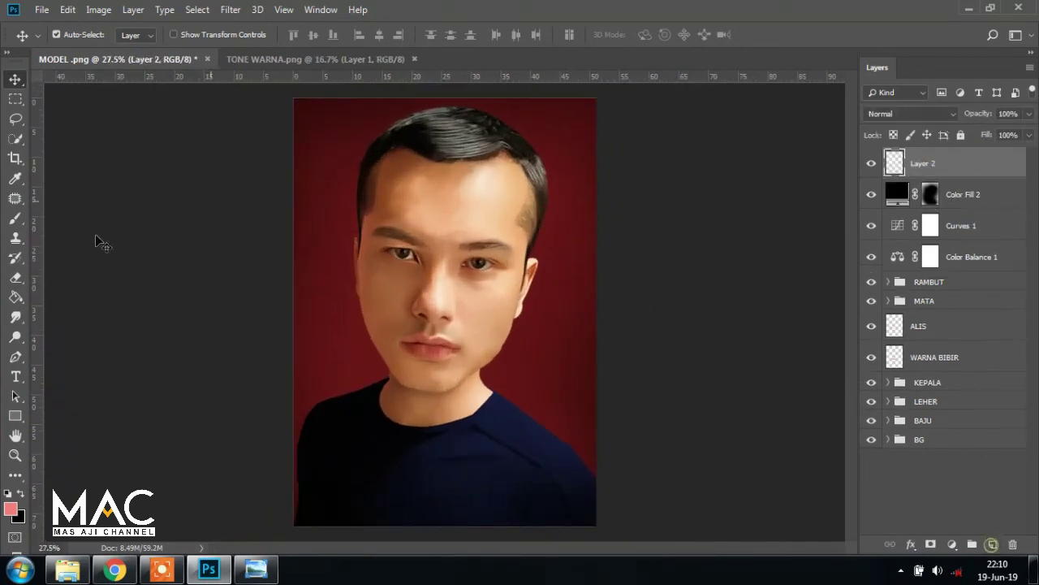
click(16, 376)
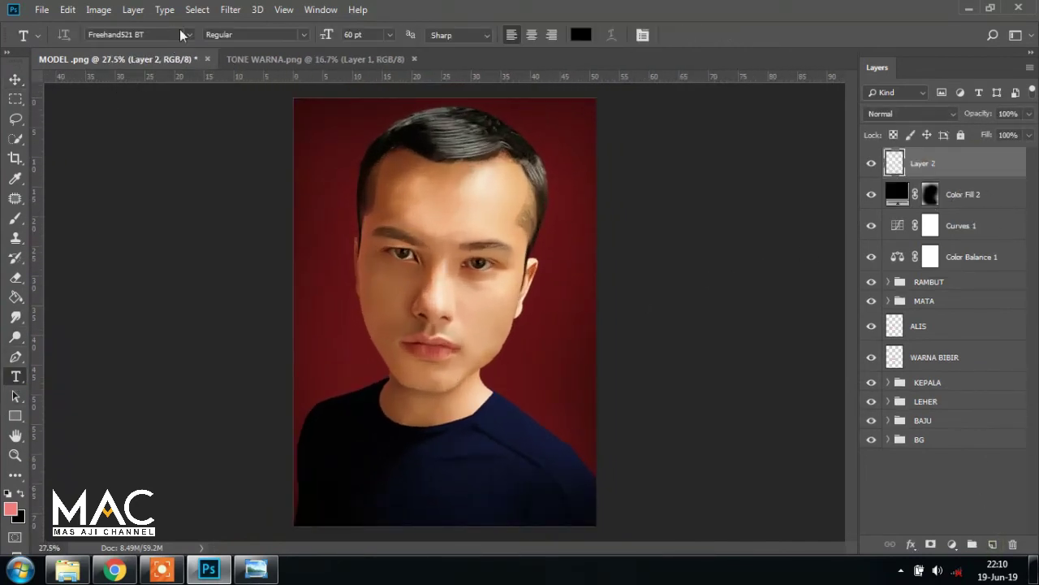
click(188, 34)
click(163, 88)
- Type the model's name as a white caption over the shirt
click(350, 453)
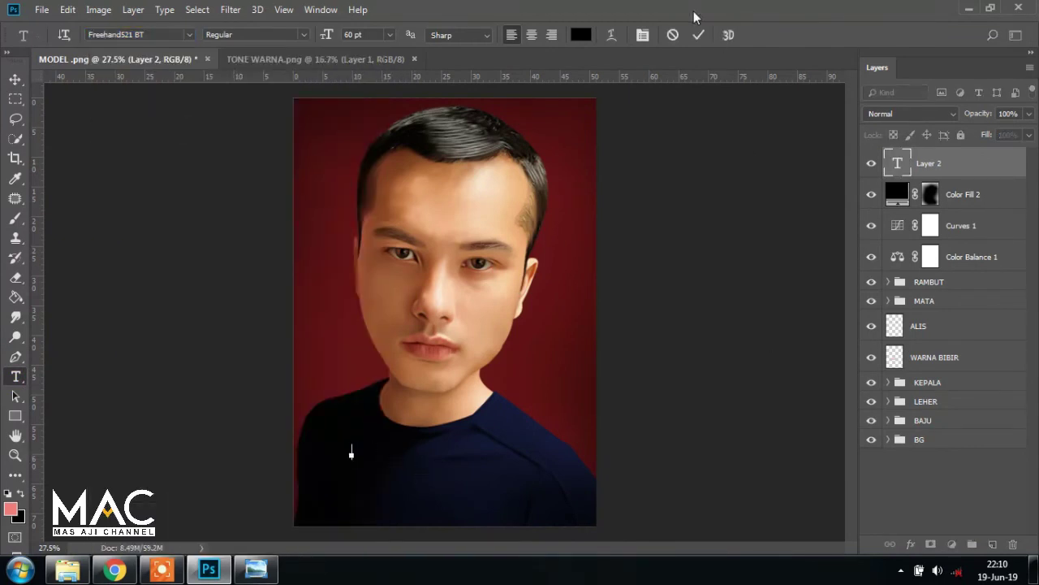
click(581, 34)
drag(655, 308, 619, 275)
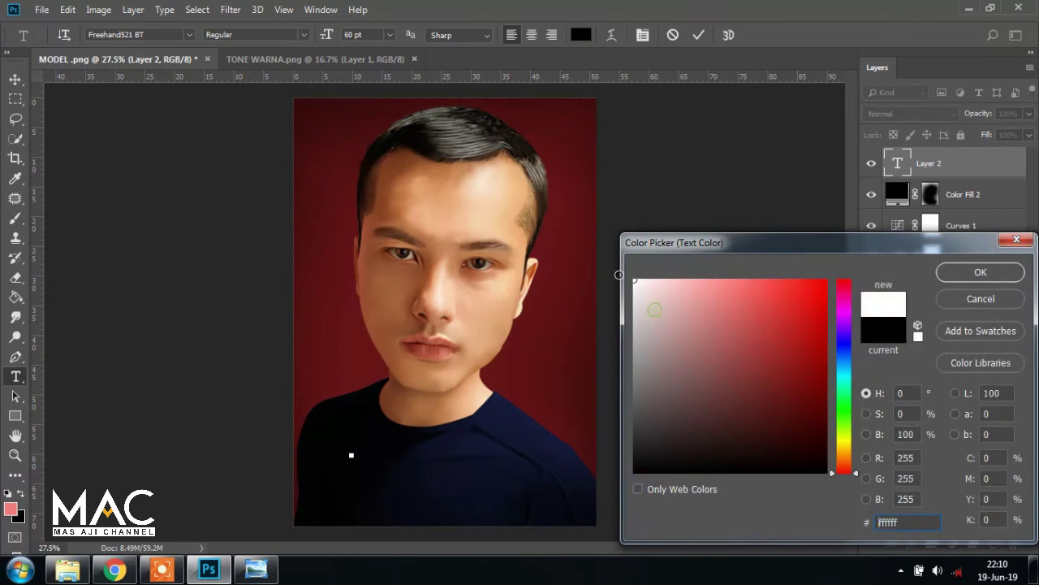
click(980, 272)
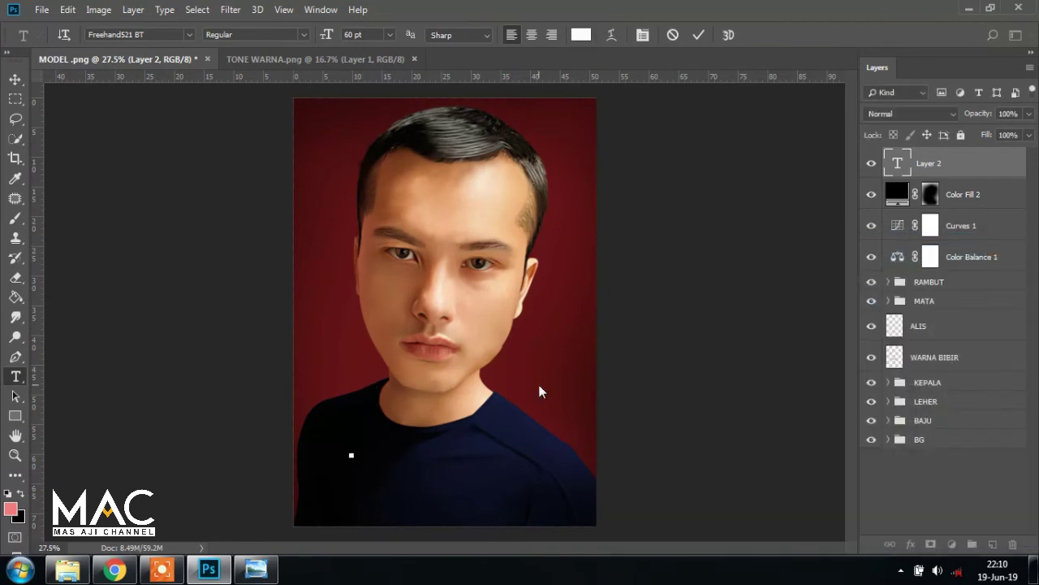
text(M)
text(olas)
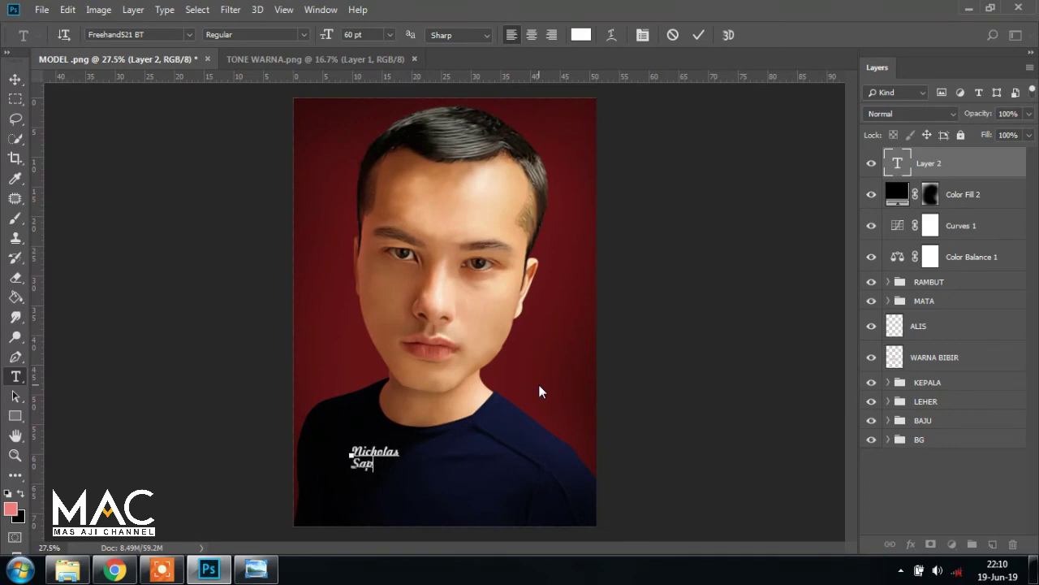
text(utra)
click(13, 74)
- Scale the caption to about 176% and place it at the portrait's lower right
key(ctrl+t)
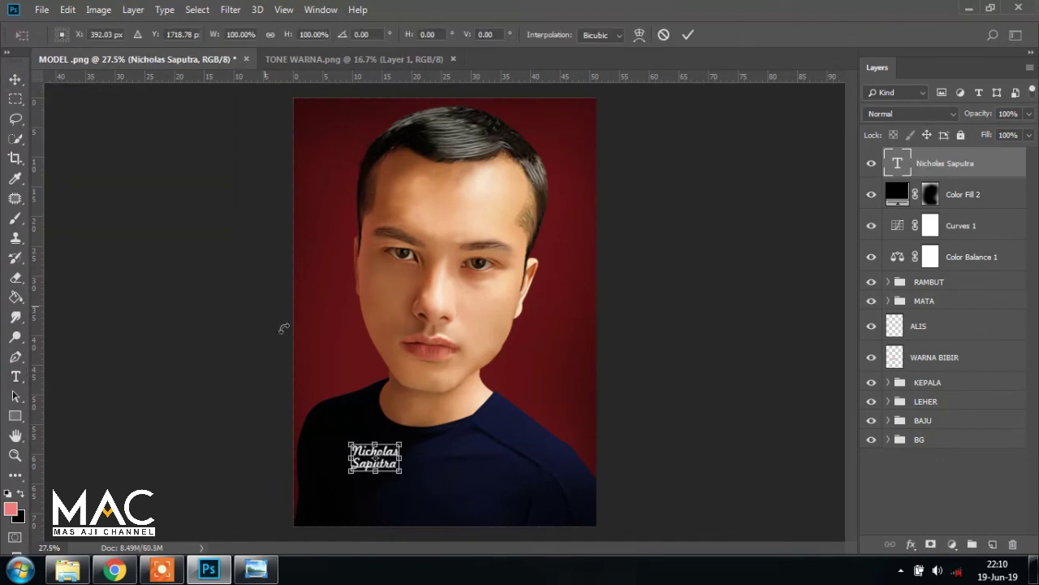
drag(401, 443, 429, 433)
drag(393, 469, 556, 502)
key(Return)
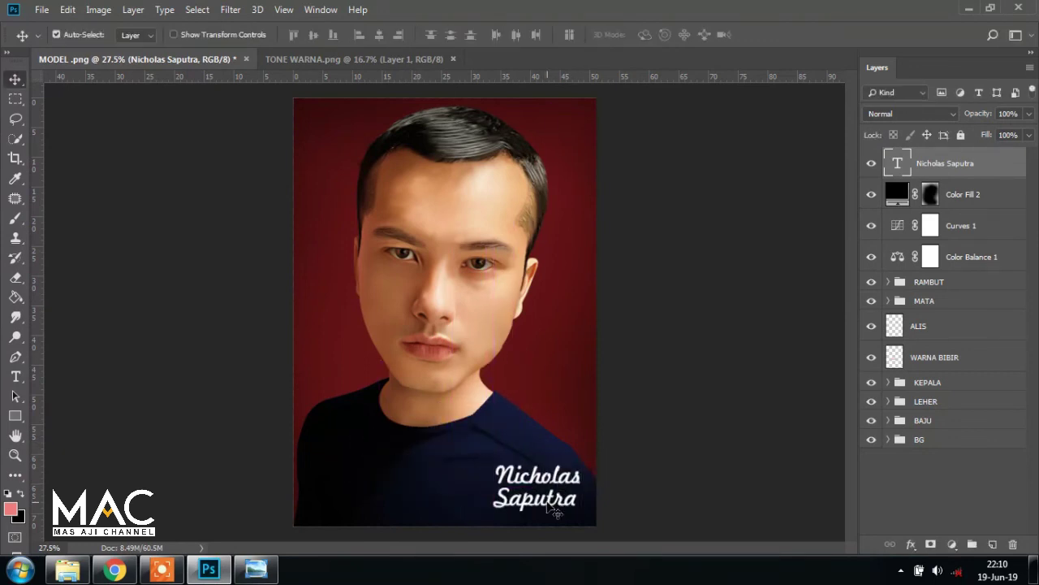
key(shift+Down)
key(shift+Down)
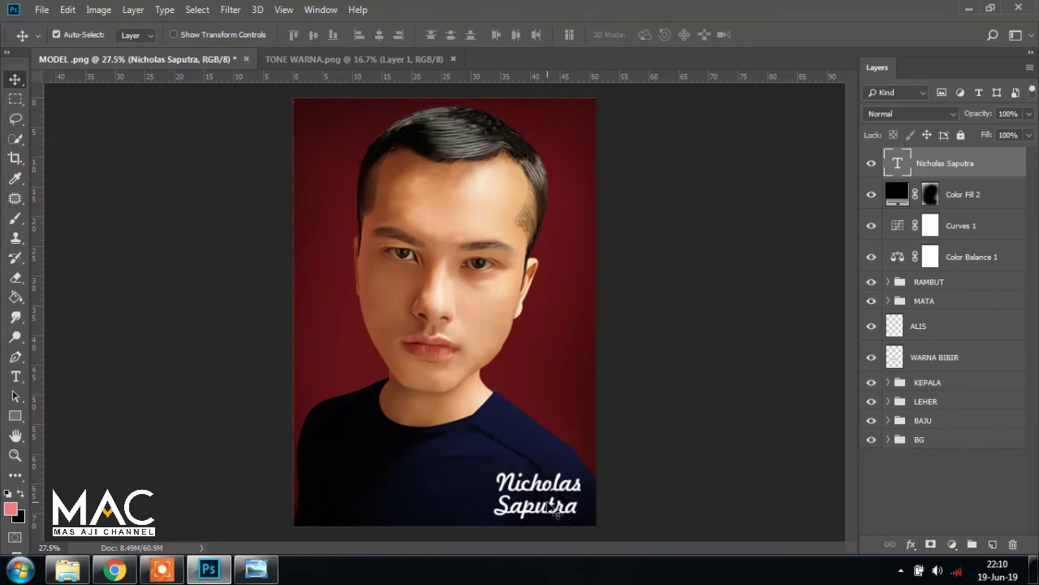
key(shift+Right)
key(shift+Right)
key(shift+Right)
key(shift+Down)
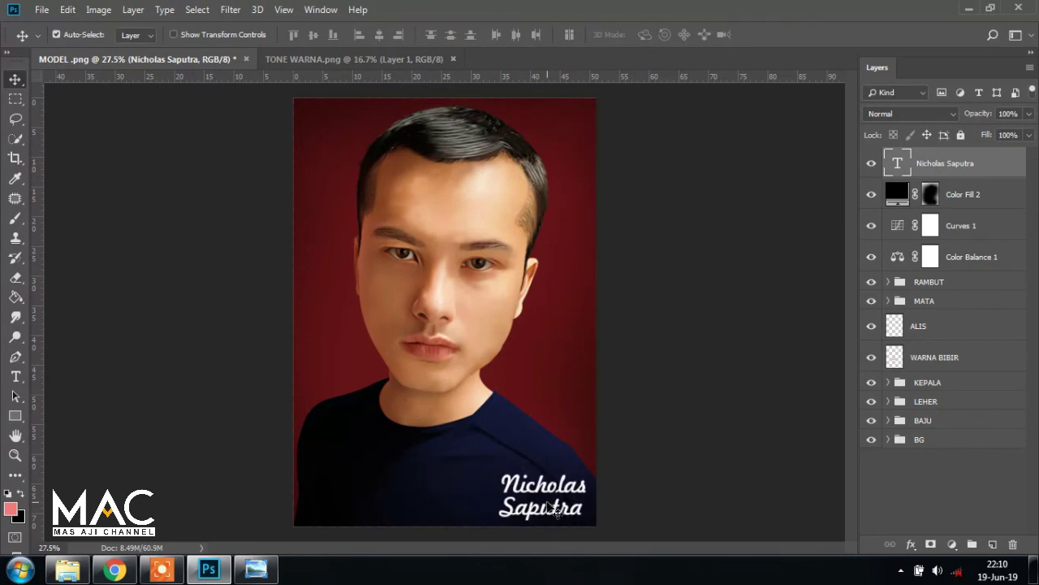
- Deselect the caption and zoom in and out to inspect the finished portrait
click(151, 181)
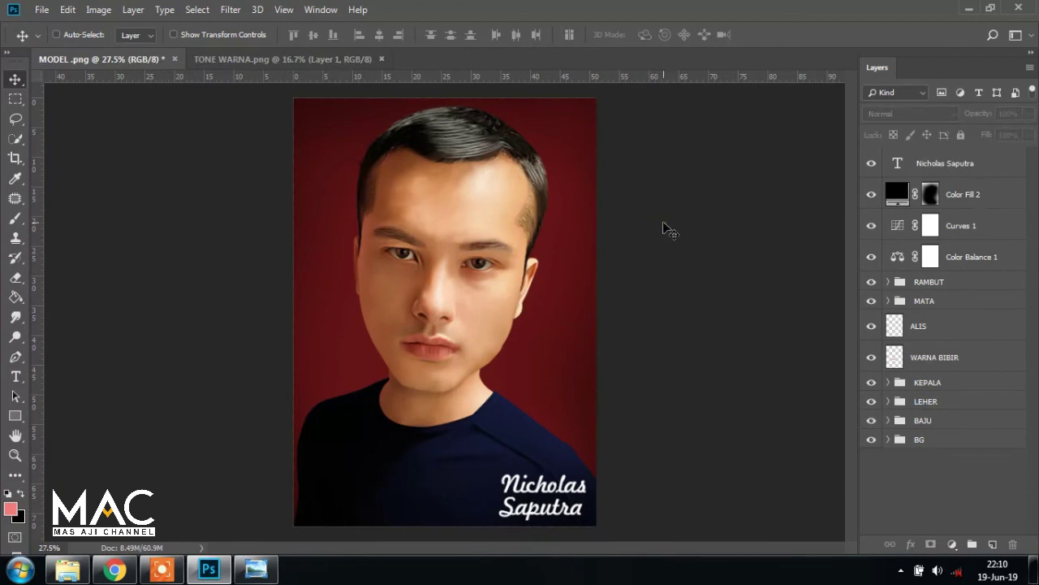
key(ctrl+plus)
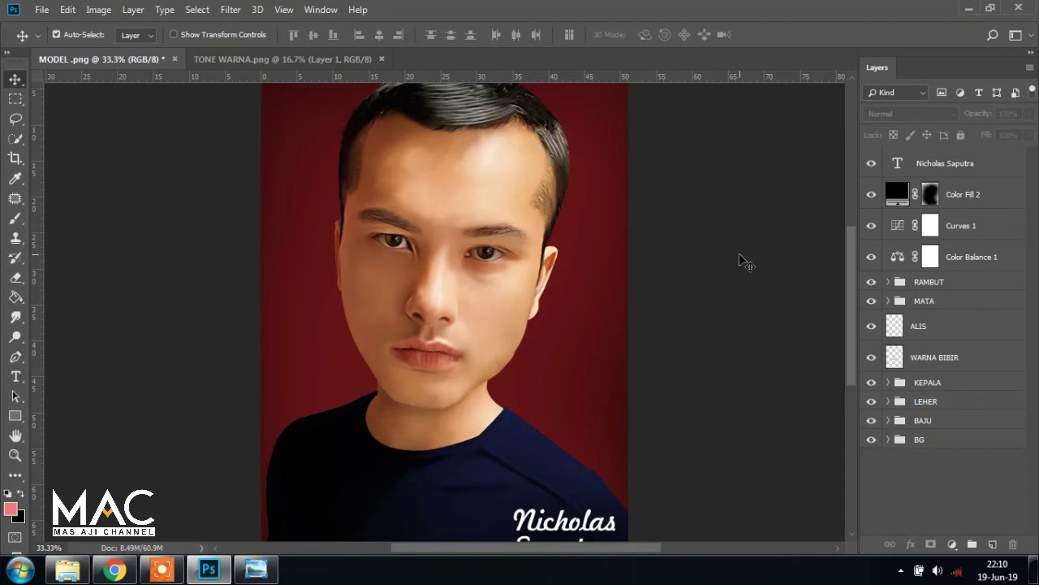
key(ctrl+minus)
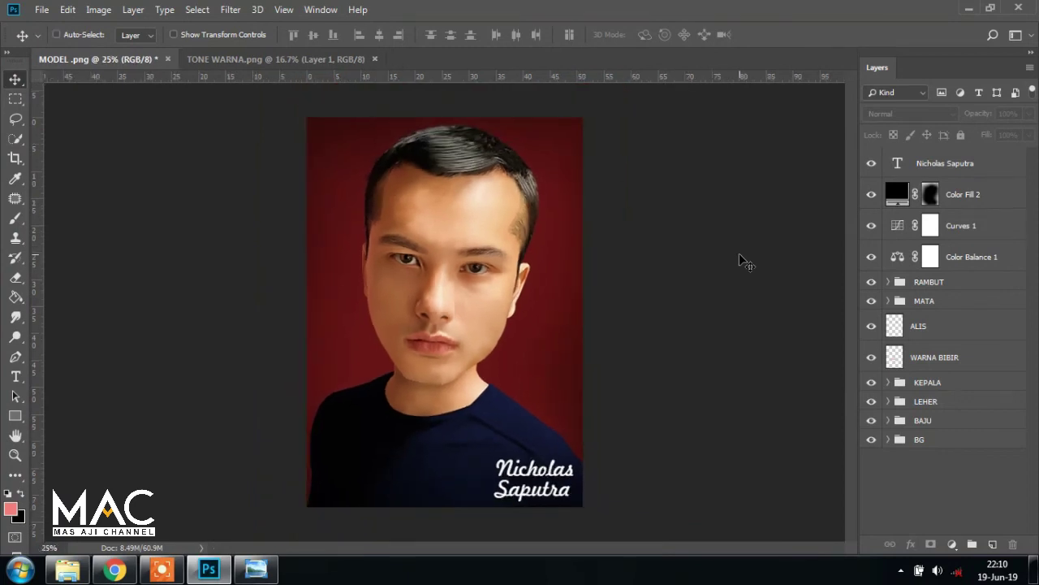
key(ctrl+plus)
key(ctrl+minus)
click(68, 569)
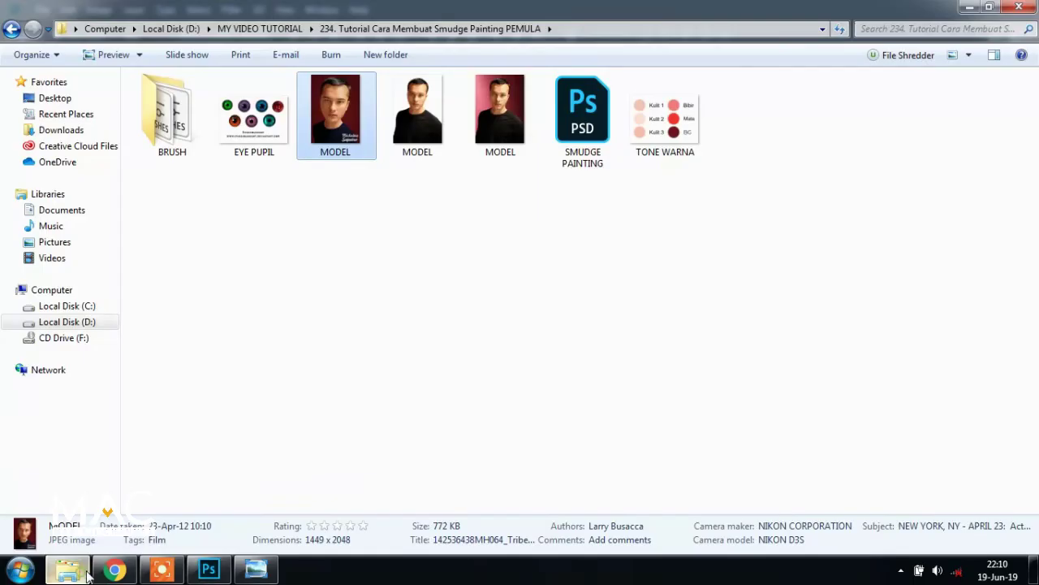
click(464, 267)
key(Left)
key(Left)
drag(204, 236, 264, 137)
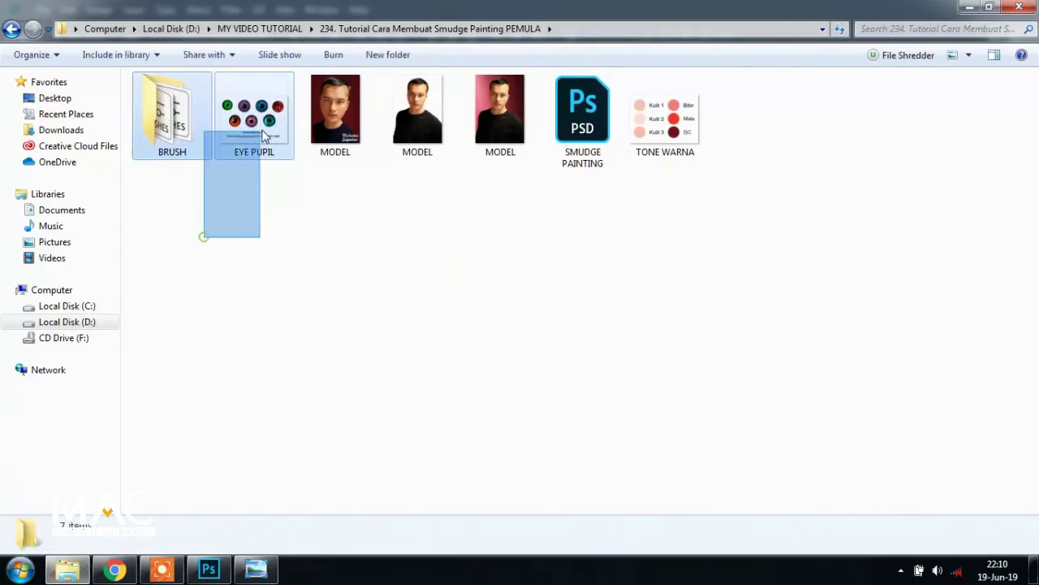
drag(208, 222, 264, 130)
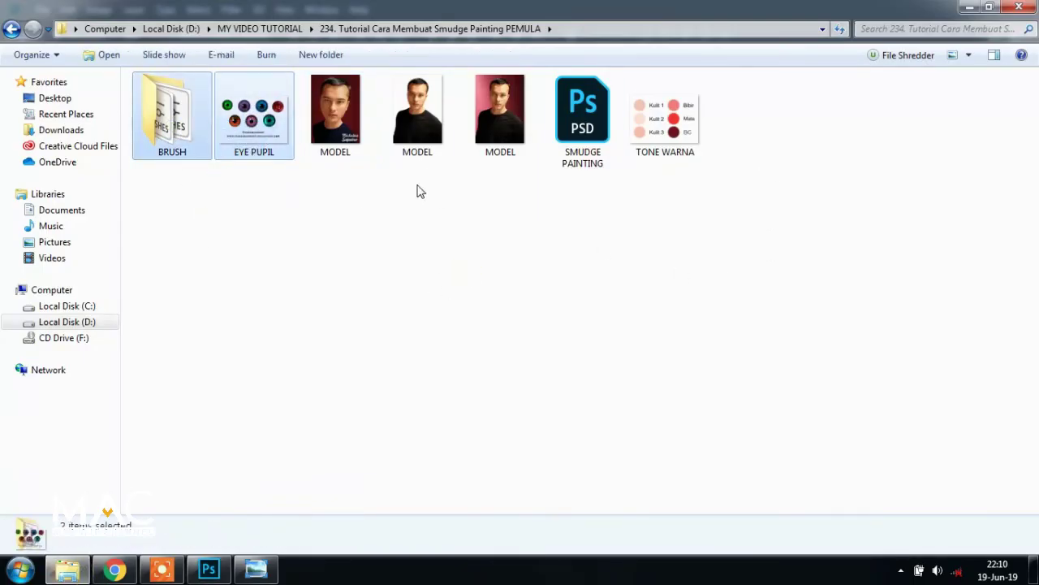
click(497, 115)
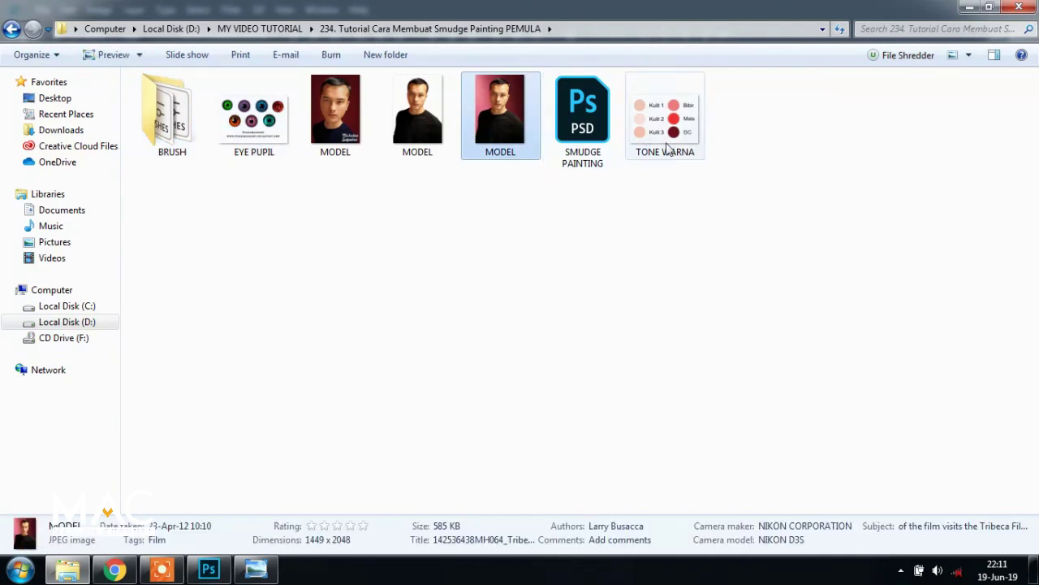
drag(200, 202, 771, 146)
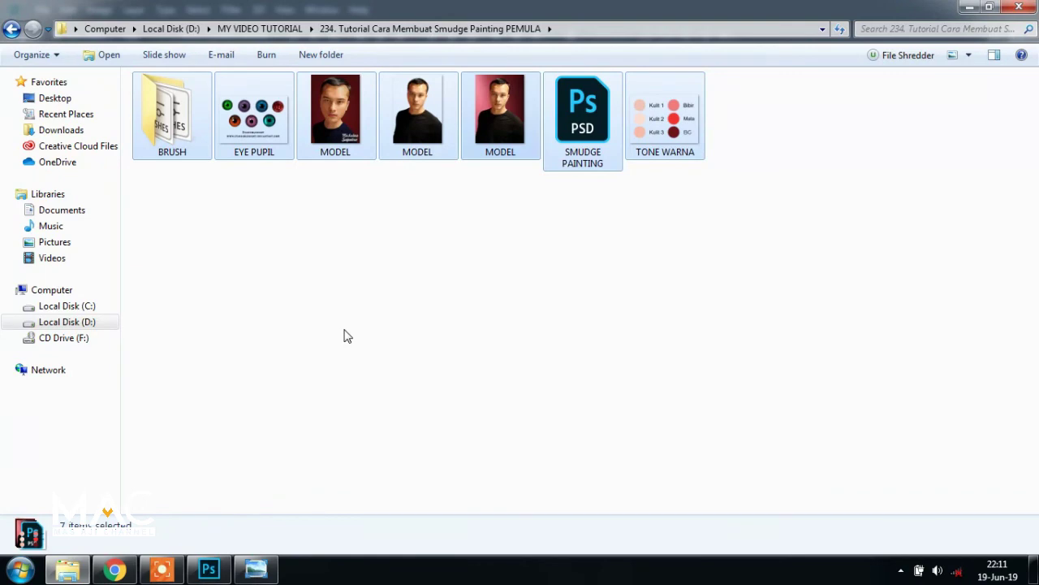
click(213, 562)
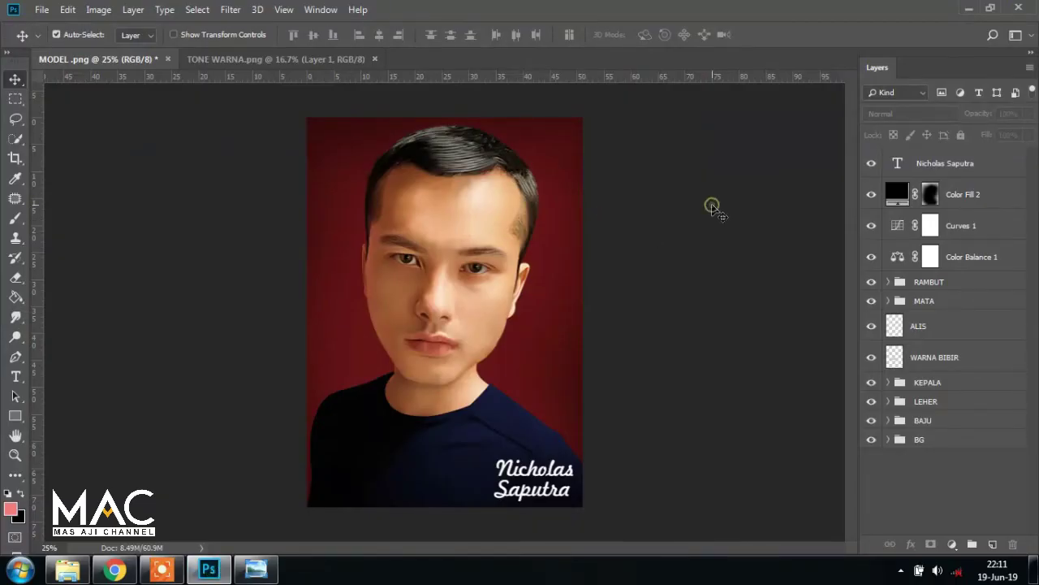
key(ctrl+plus)
key(ctrl+plus)
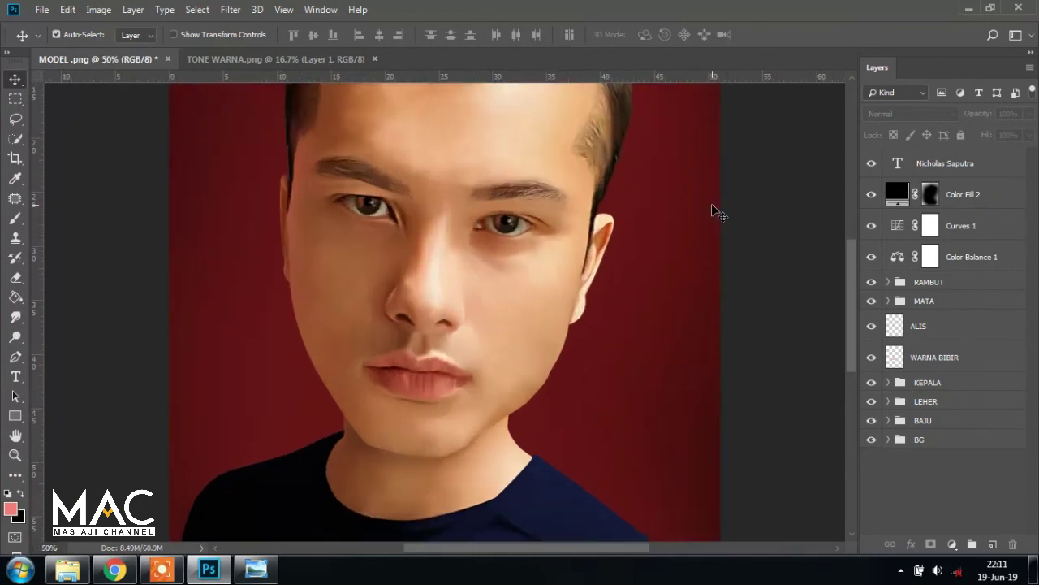
drag(575, 360, 557, 293)
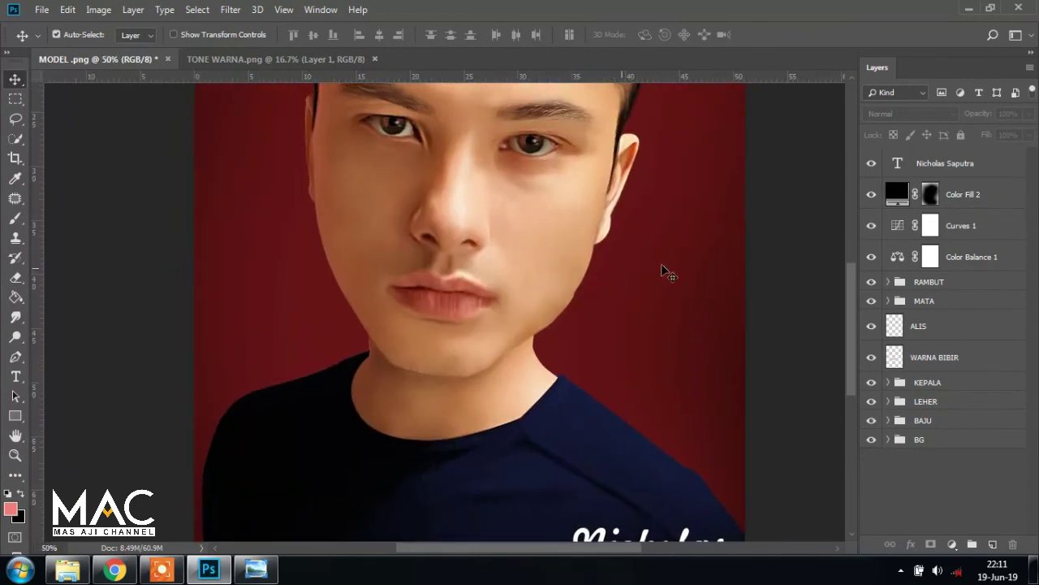
key(ctrl+minus)
key(ctrl+minus)
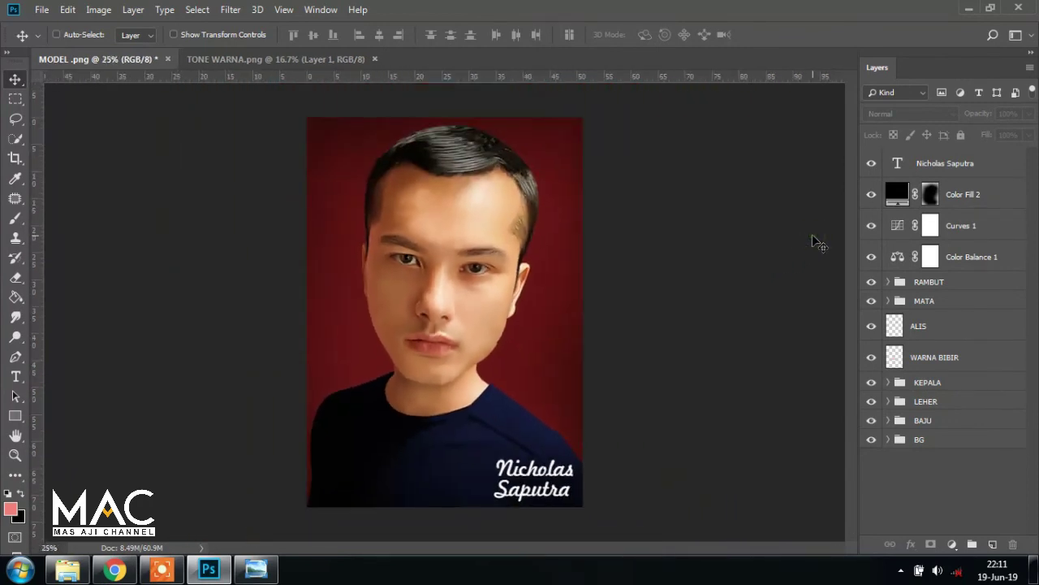
key(ctrl+plus)
key(ctrl+minus)
key(ctrl+plus)
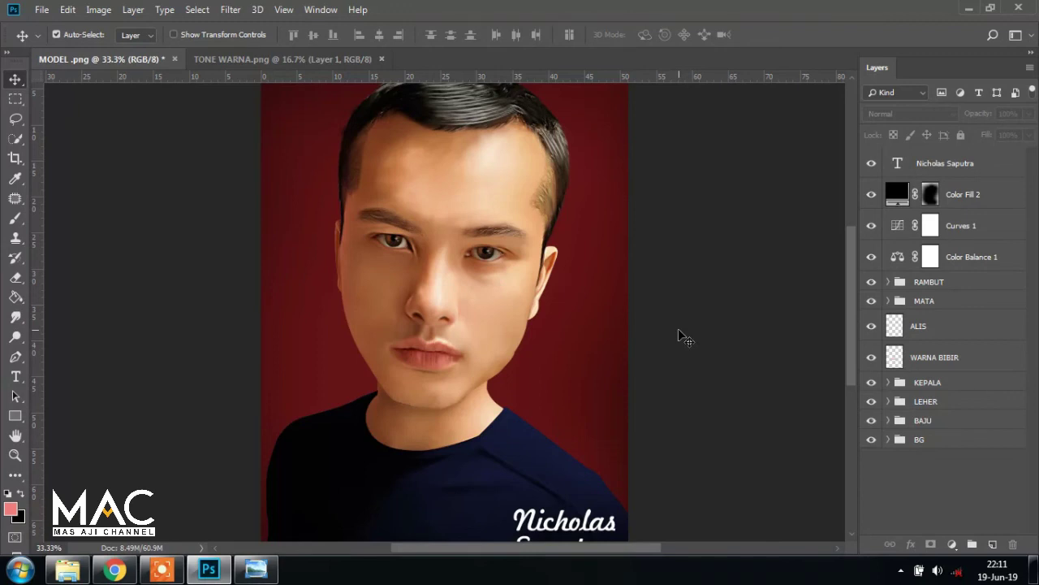
key(ctrl+minus)
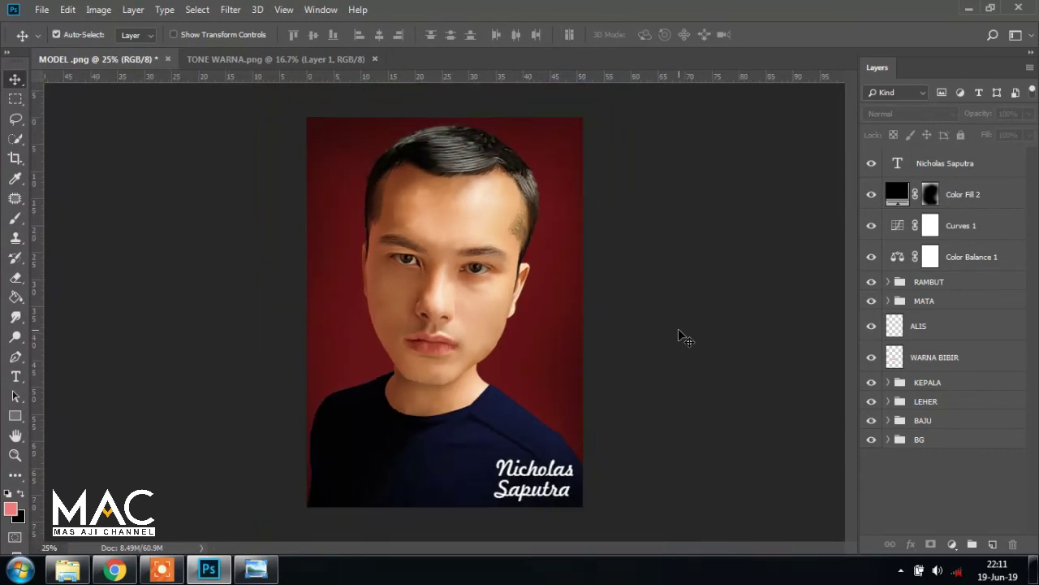